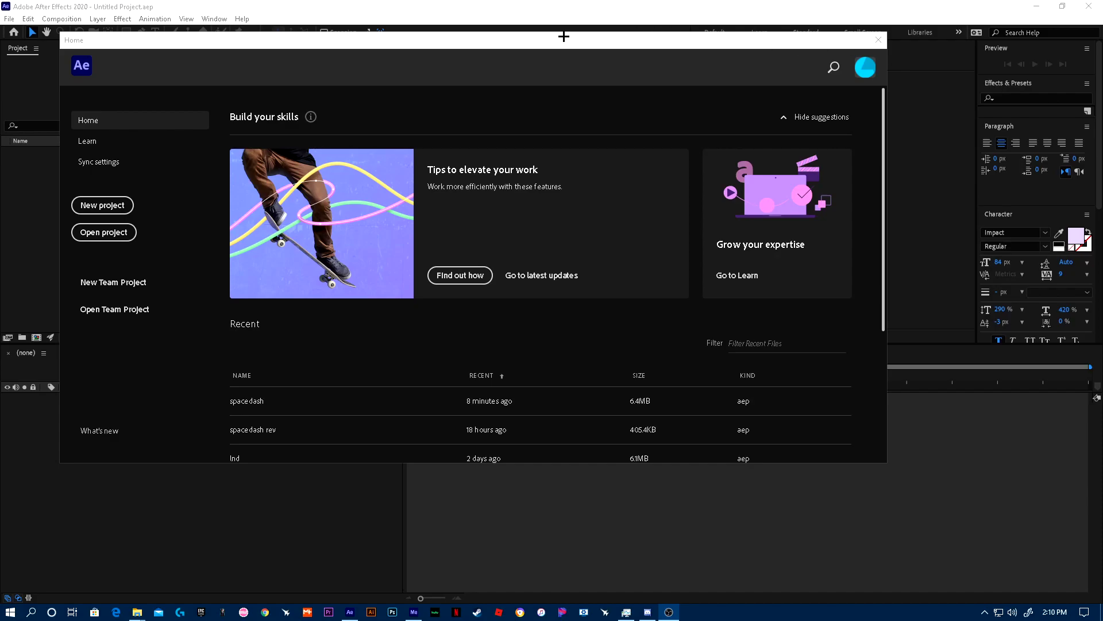
Create a new project and set up a 1920 x 1080 composition at 60 fps with Third resolution and duration 0:04:10:25
drag(520, 43, 626, 84)
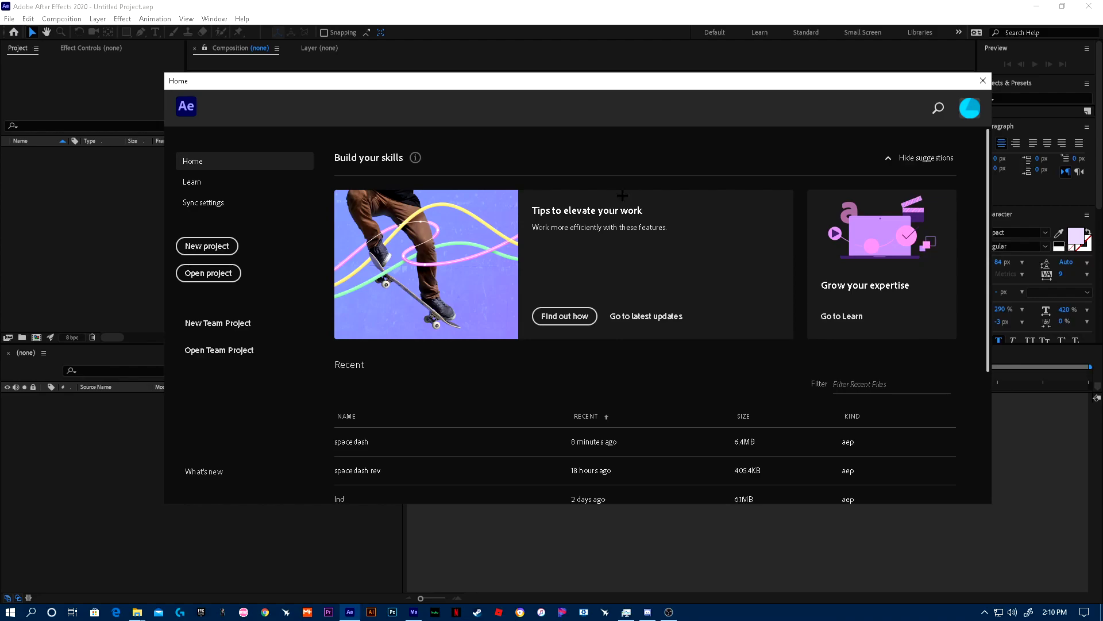
click(206, 246)
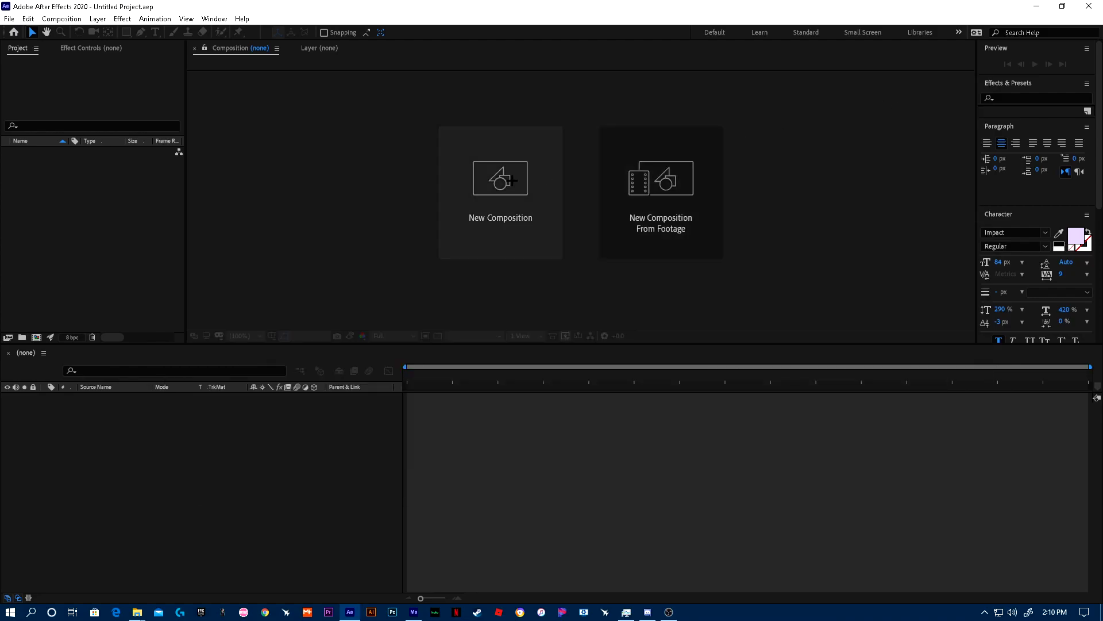
click(486, 186)
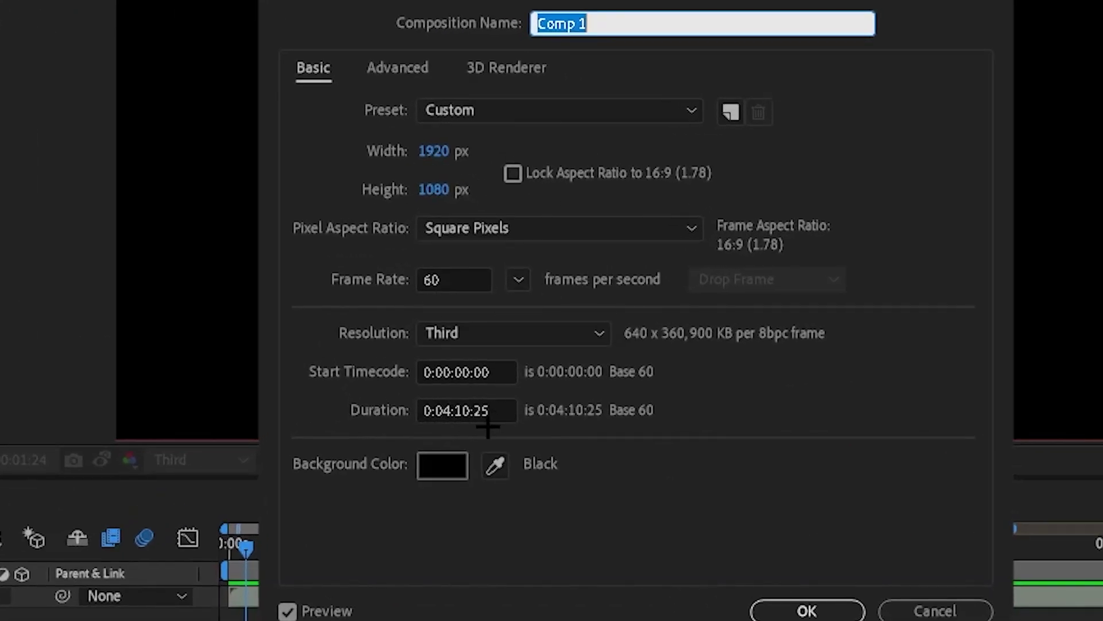
click(455, 412)
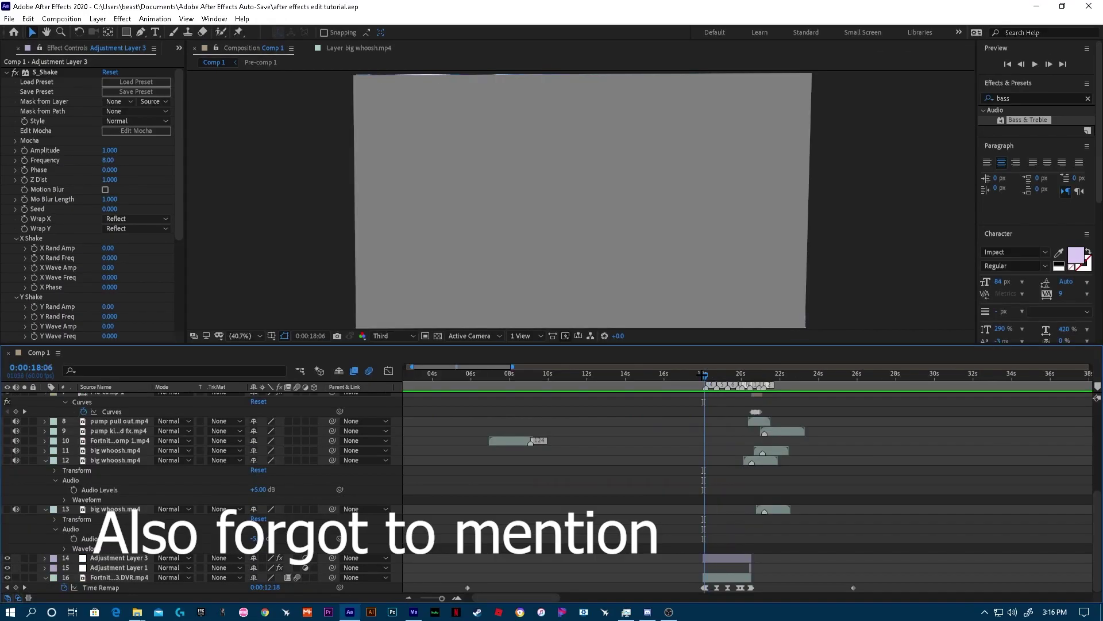
Preview the edit from 0:00:18:06, move the playhead to 0:00:19:14 and open the project's export options
key(space)
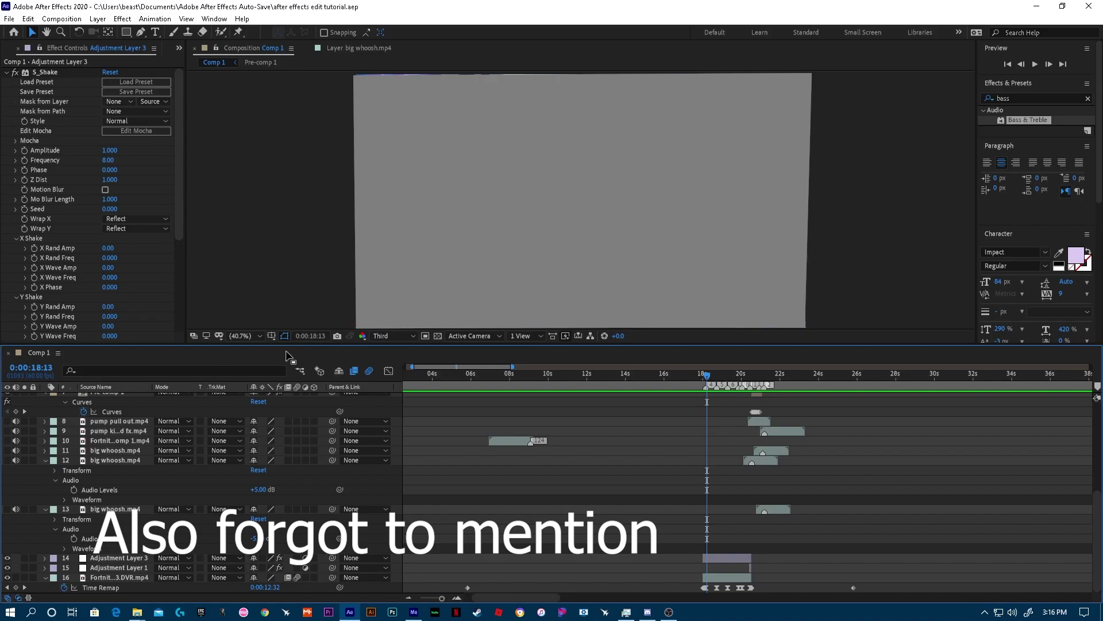
drag(708, 375, 723, 404)
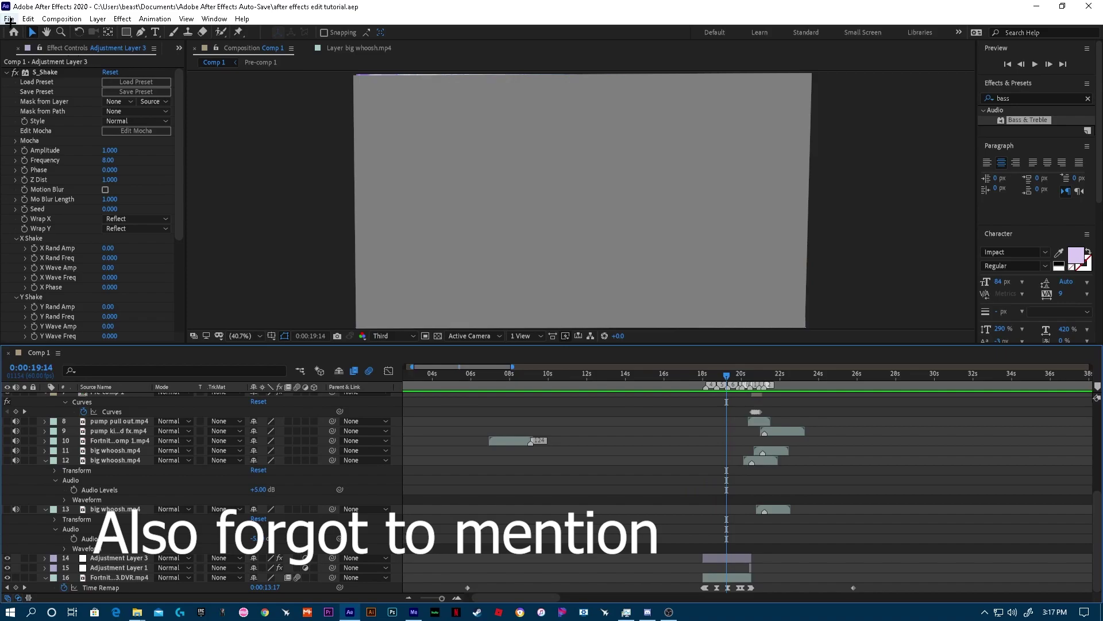
click(10, 19)
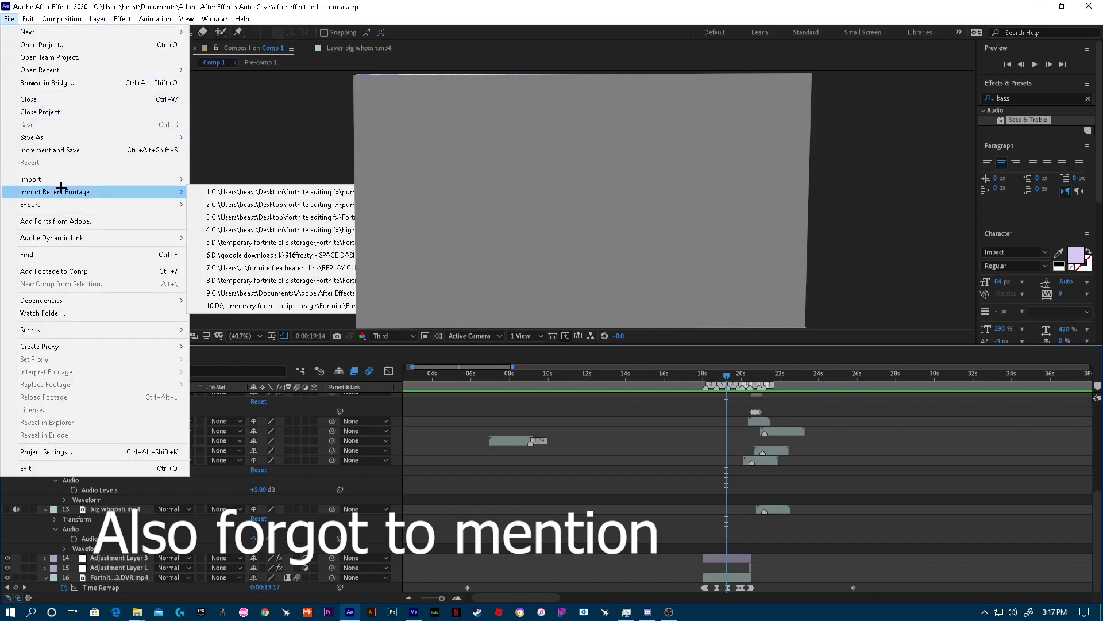
mouse_move(66, 202)
click(222, 204)
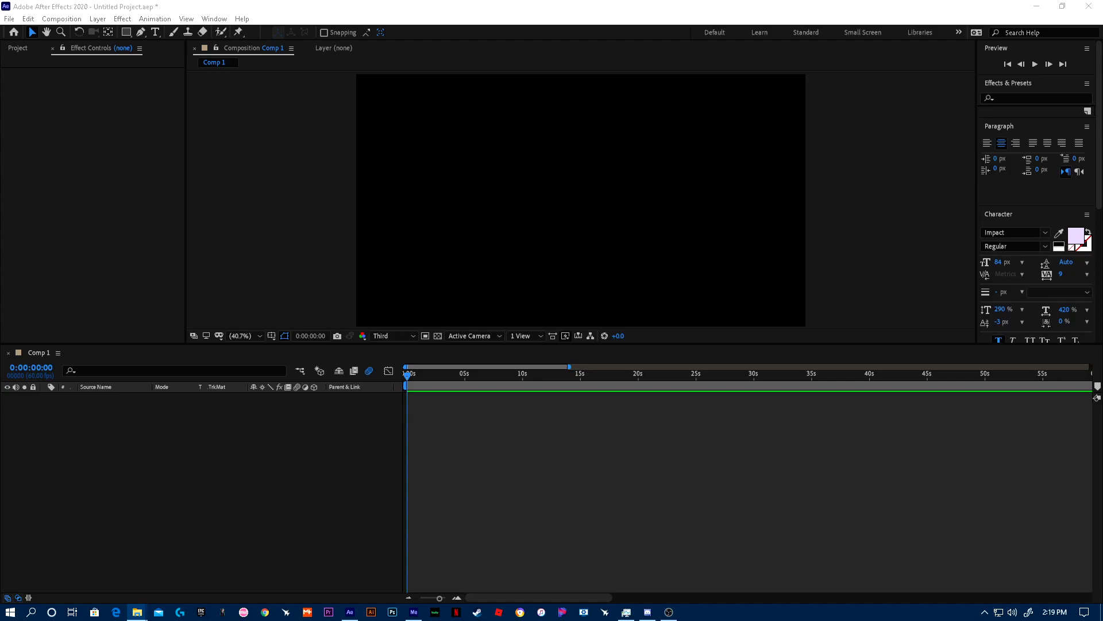
Switch to File Explorer and open the fortnite flea beater clips folder on the desktop
key(alt+Tab)
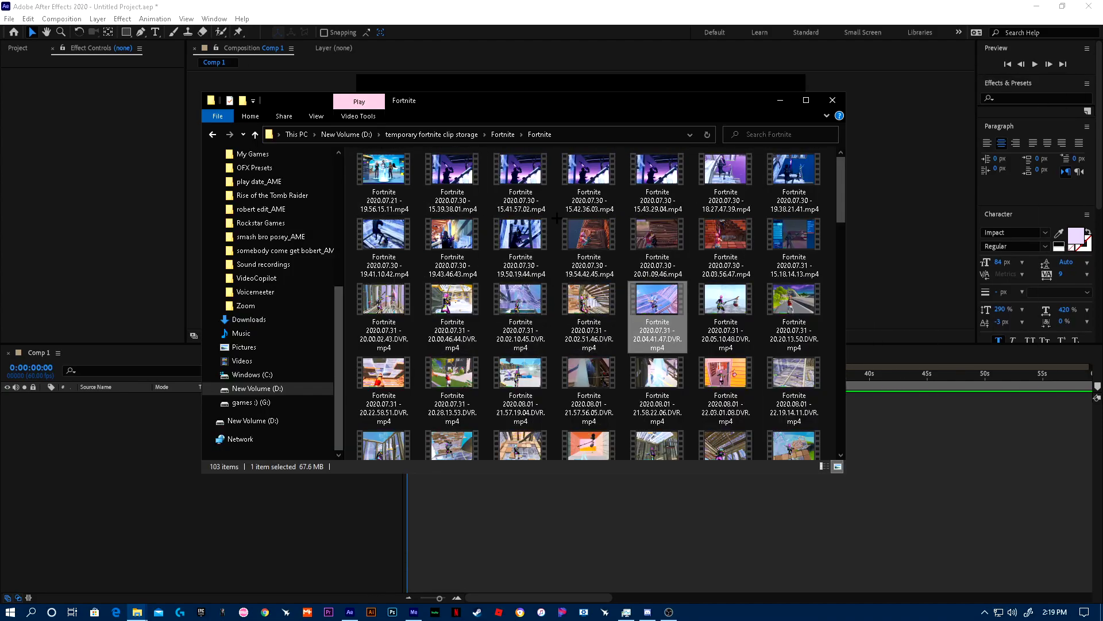
scroll(526, 321, down, 3)
scroll(526, 321, up, 3)
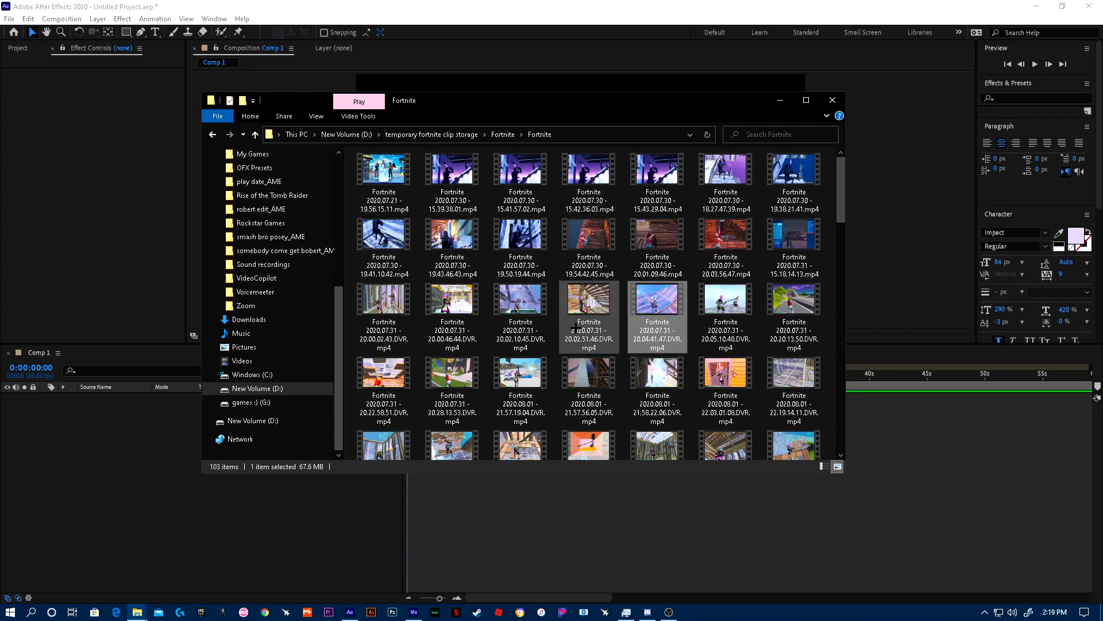
click(1038, 6)
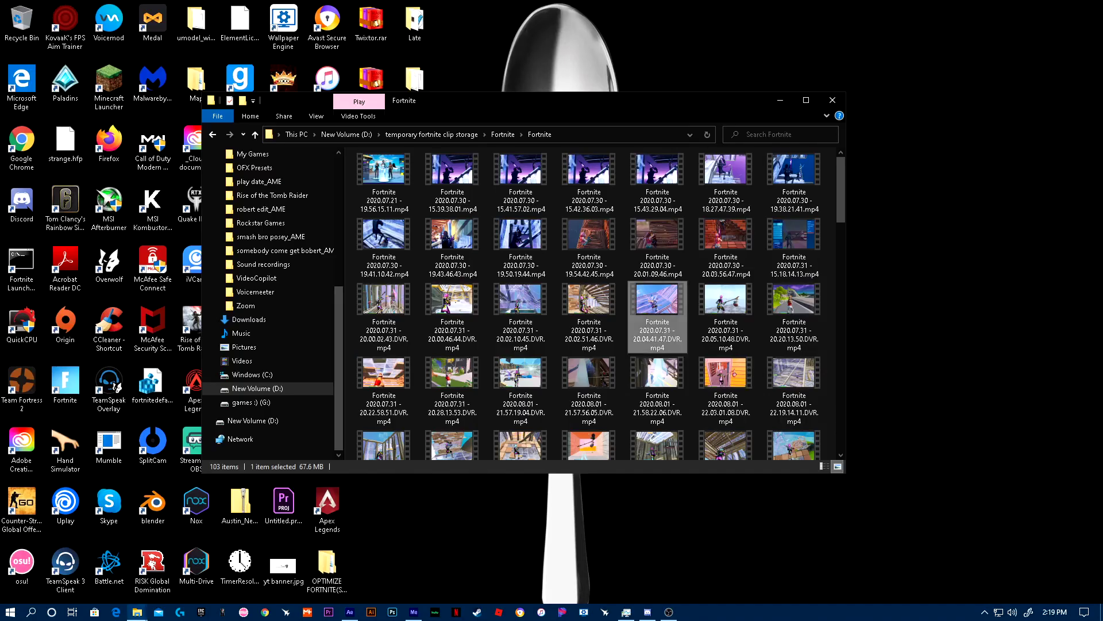
drag(747, 100, 739, 295)
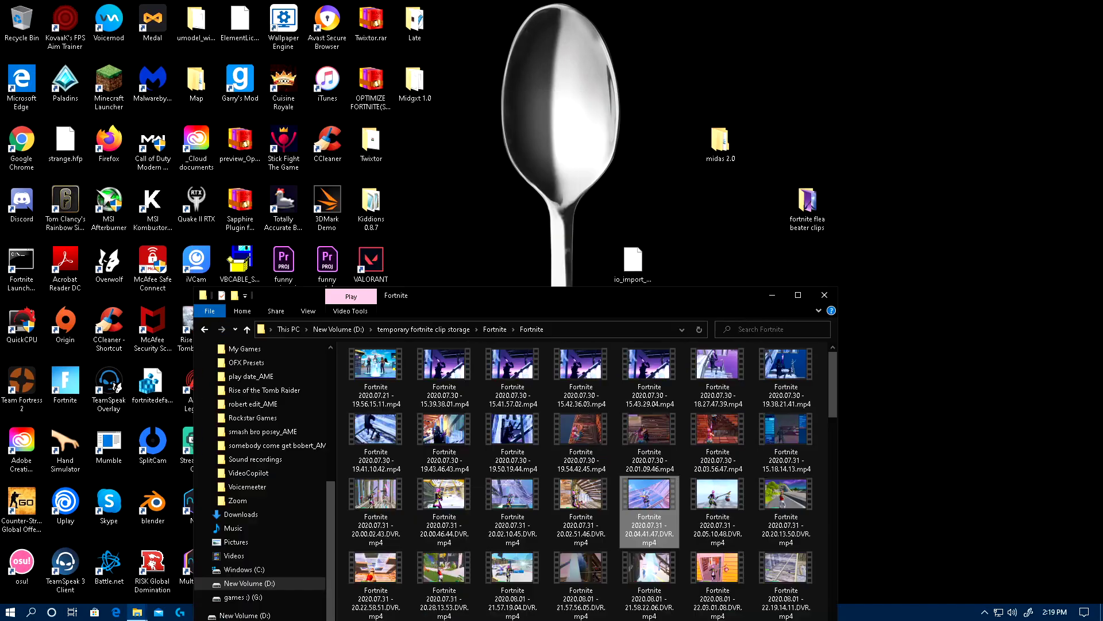
double_click(807, 204)
drag(512, 8, 618, 188)
drag(273, 296, 1100, 172)
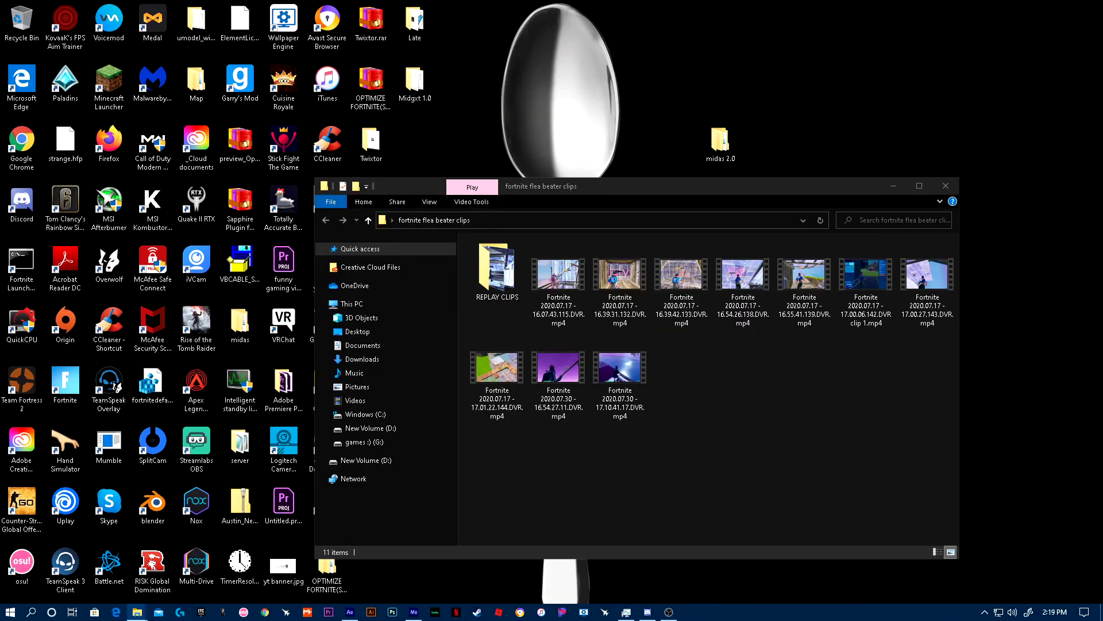
Return to After Effects with the clips folder in front and add Fortnite 2020.07.27 - 19.08.27.03.DVR.mp4 from REPLAY CLIPS to Comp 1
click(349, 612)
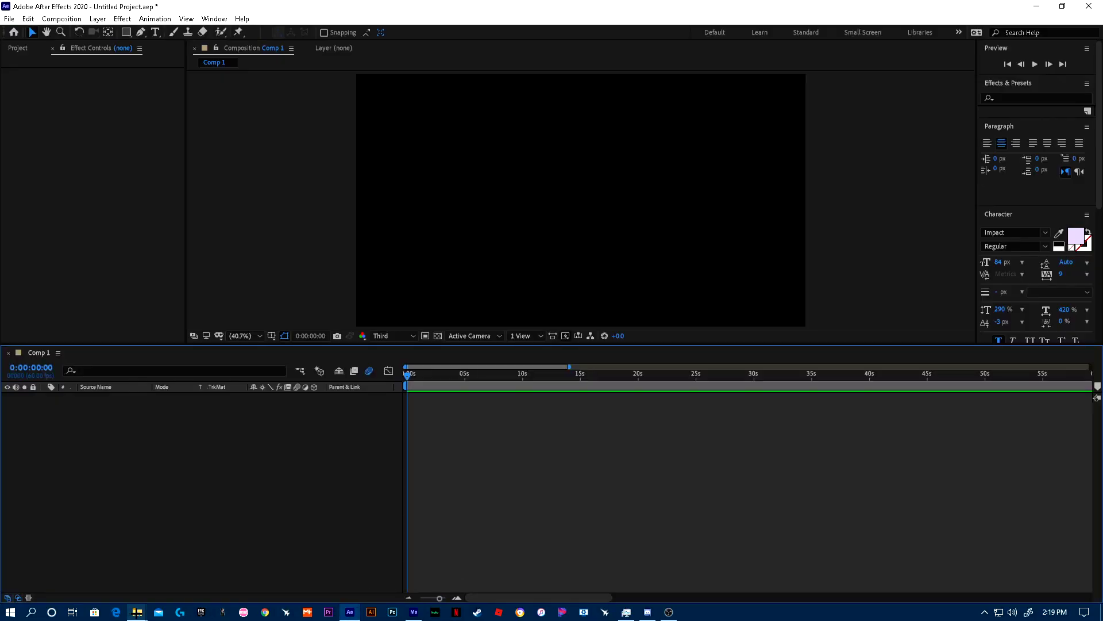
mouse_move(136, 612)
click(518, 551)
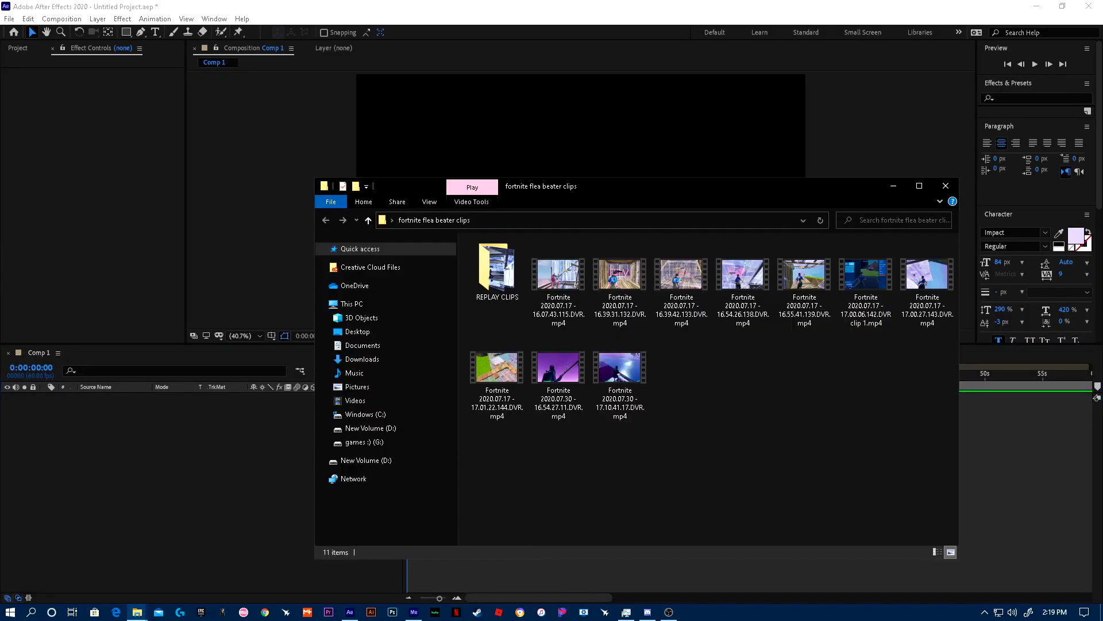
drag(642, 191, 778, 89)
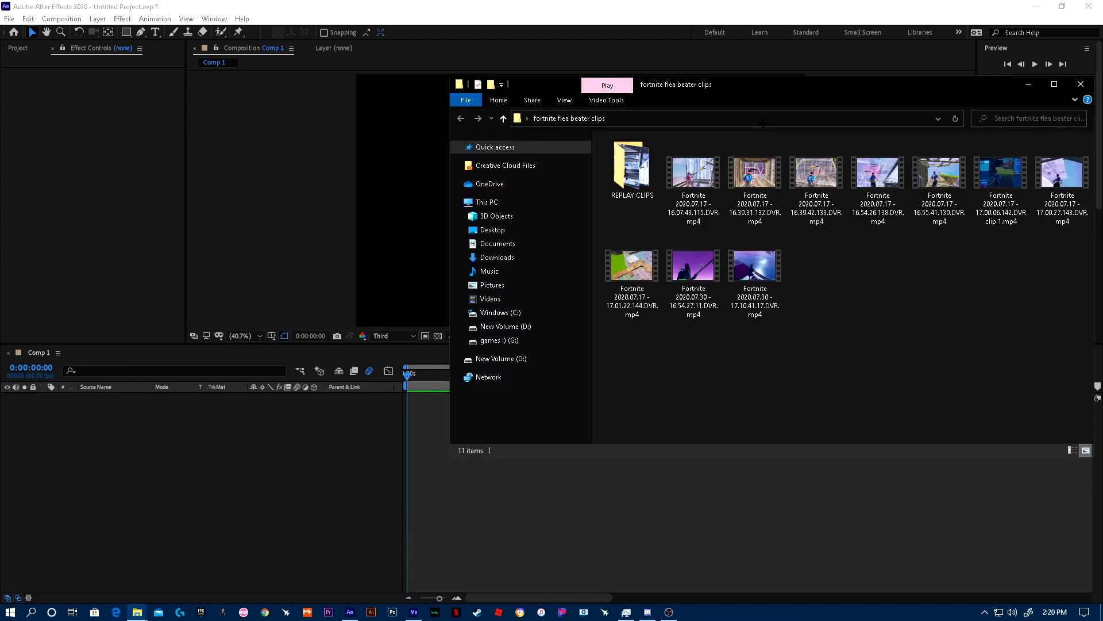
double_click(624, 167)
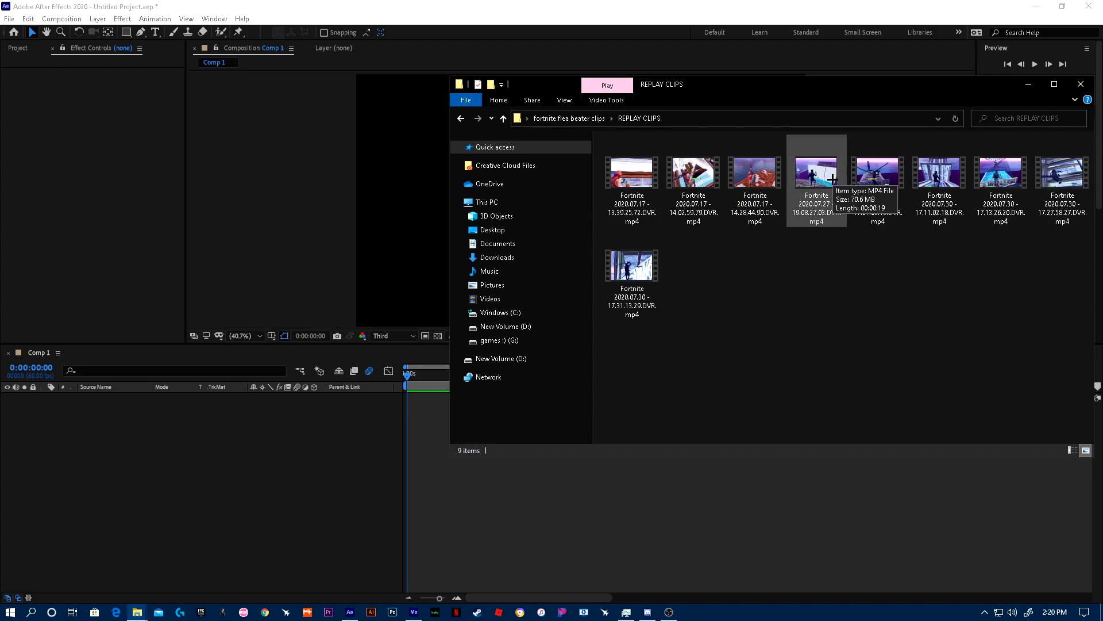
drag(816, 178, 437, 477)
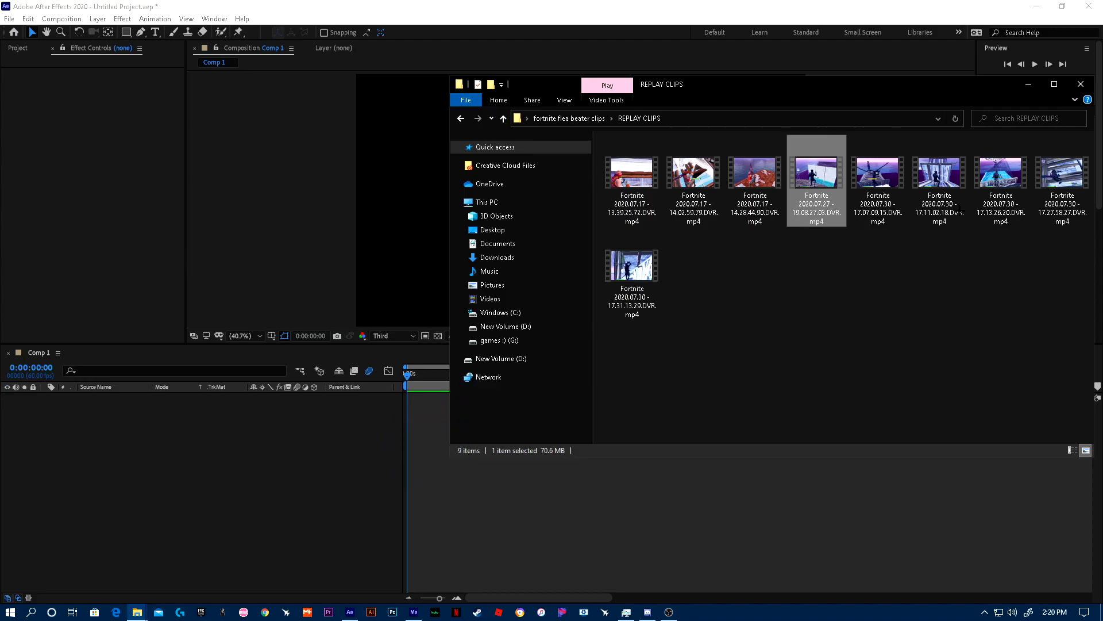
drag(841, 297, 776, 361)
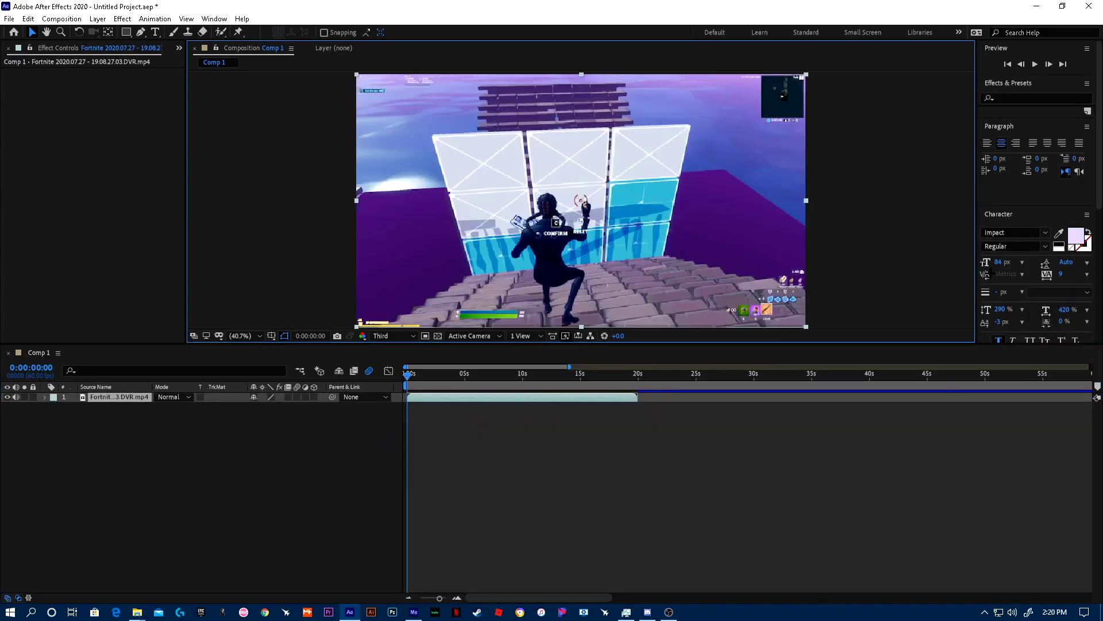
Mute the gameplay clip's audio and scrub through it to 0:00:09:30
click(16, 396)
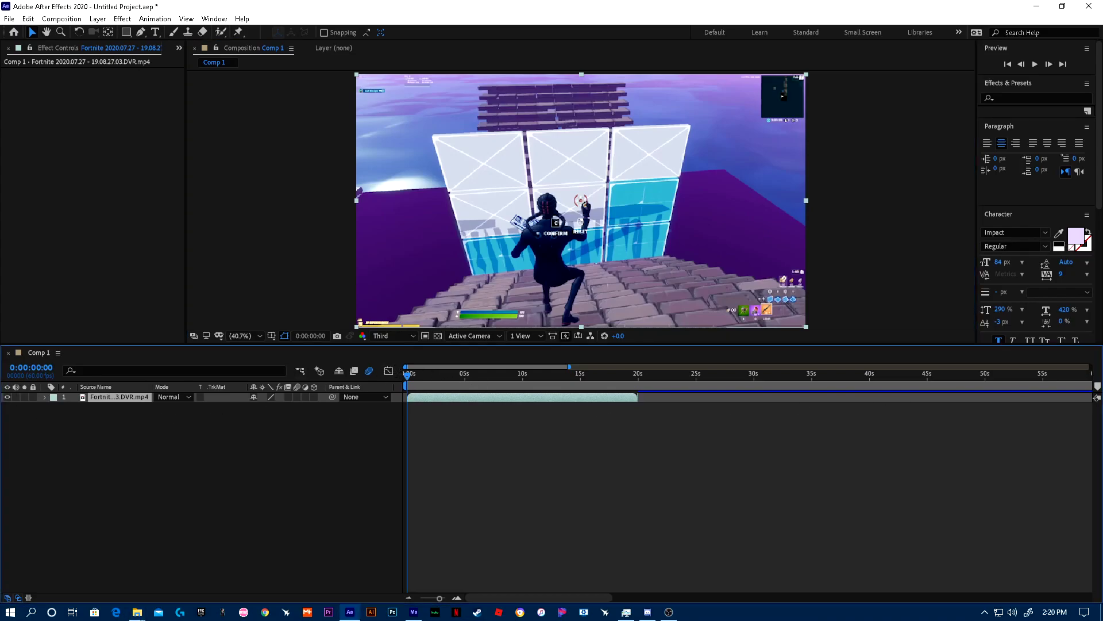
drag(408, 375, 517, 399)
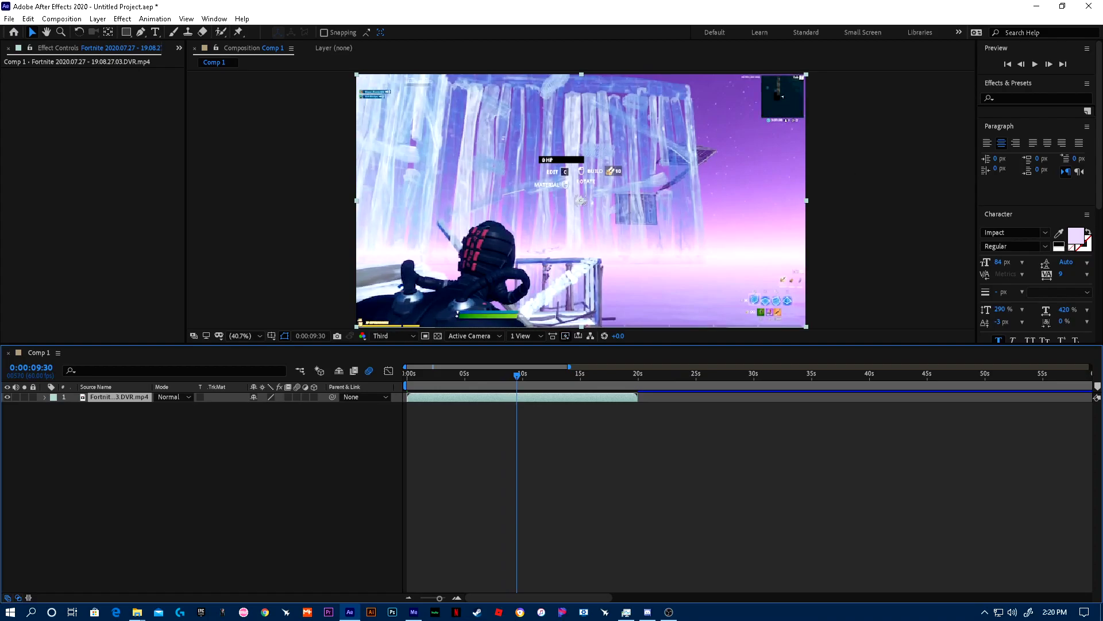
Add the 916frosty - SPACE DASH mp3 as the top layer of Comp 1 and play the composition from the start
key(super)
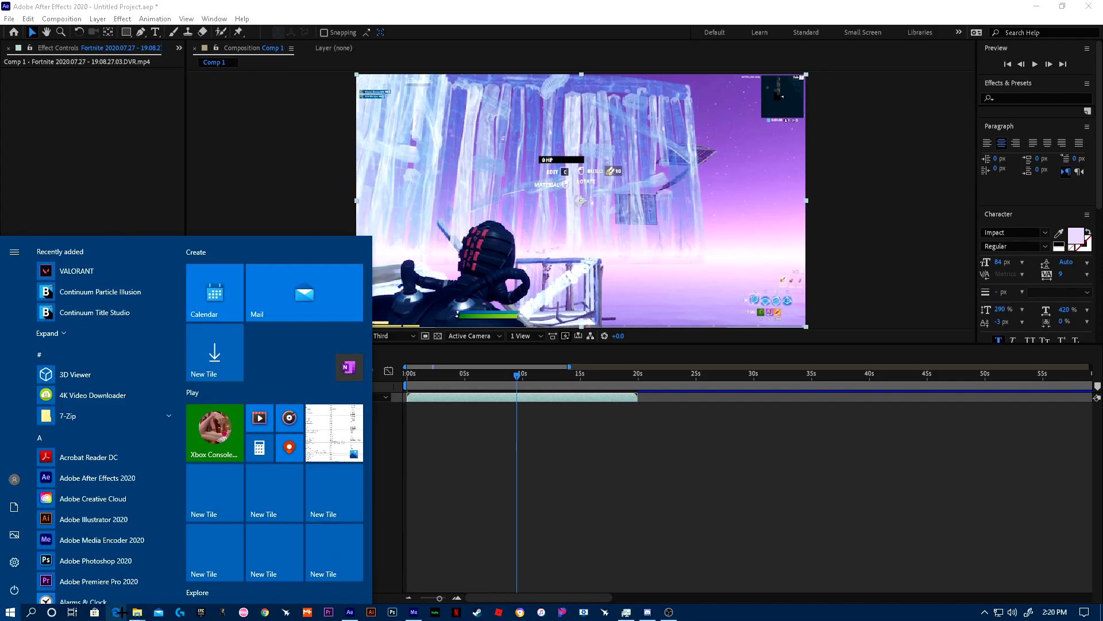
key(super)
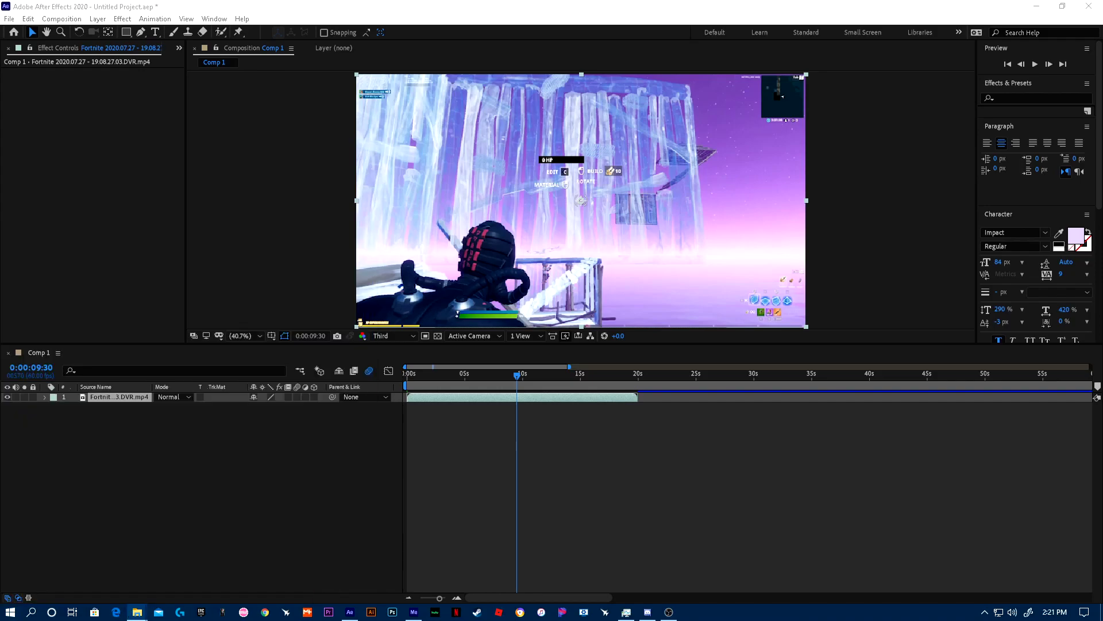
drag(1102, 241, 454, 442)
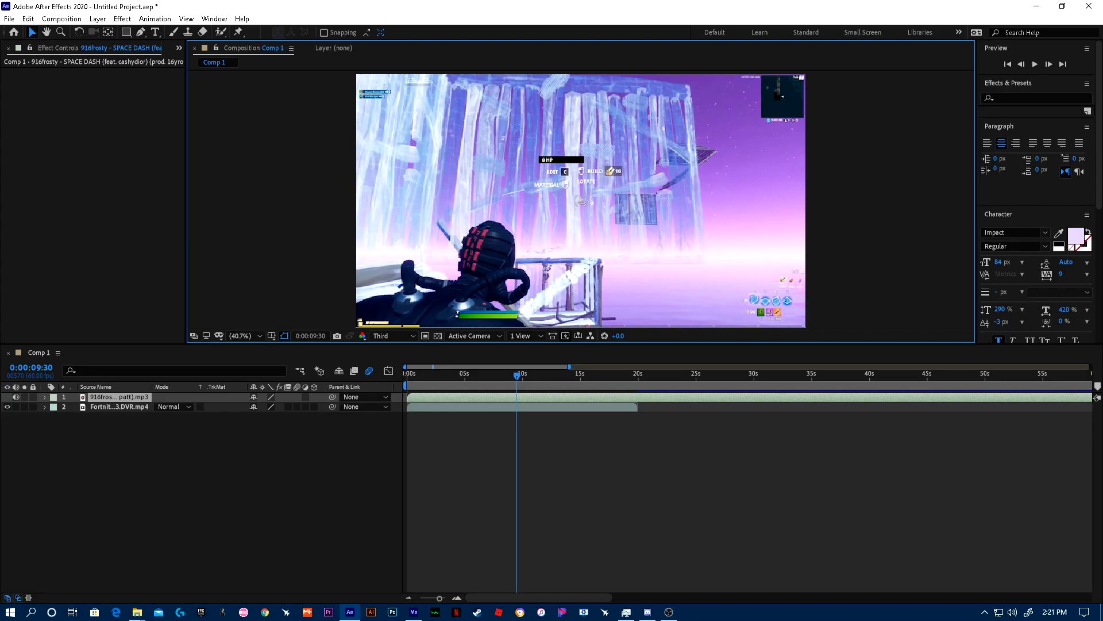
drag(523, 370, 407, 375)
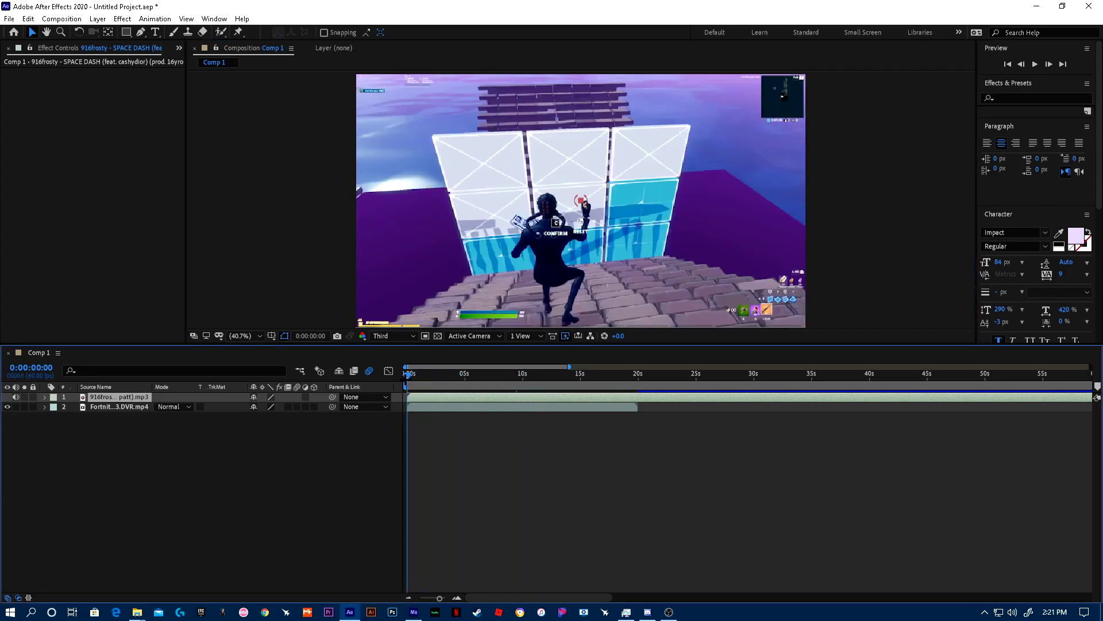
key(space)
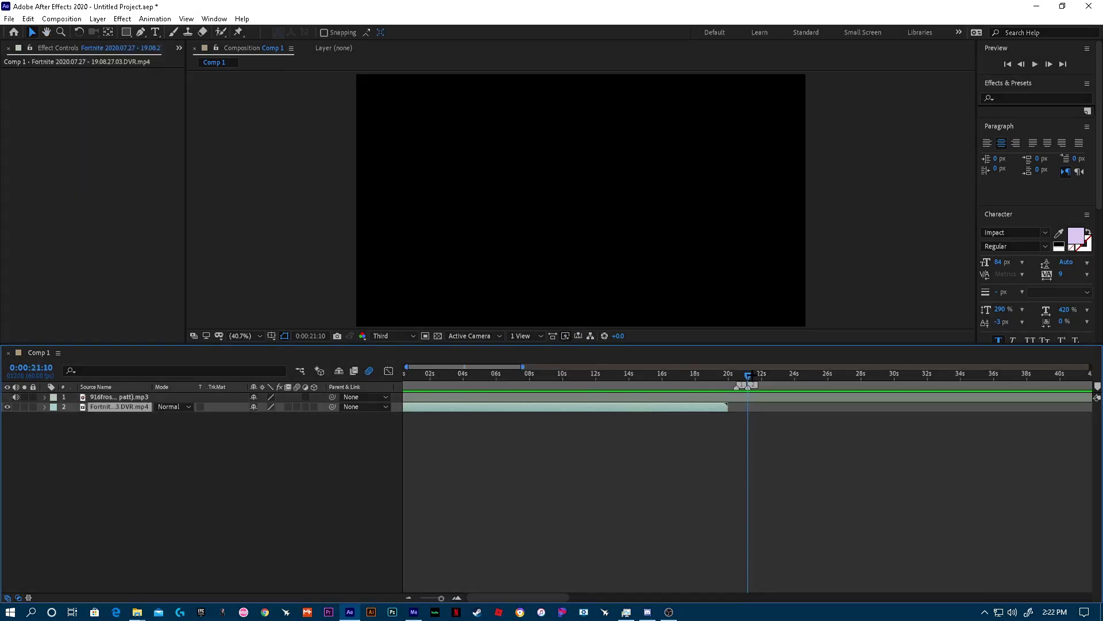
Place a composition marker on the song's beat near 0:00:21 and play back that section
drag(746, 373, 736, 442)
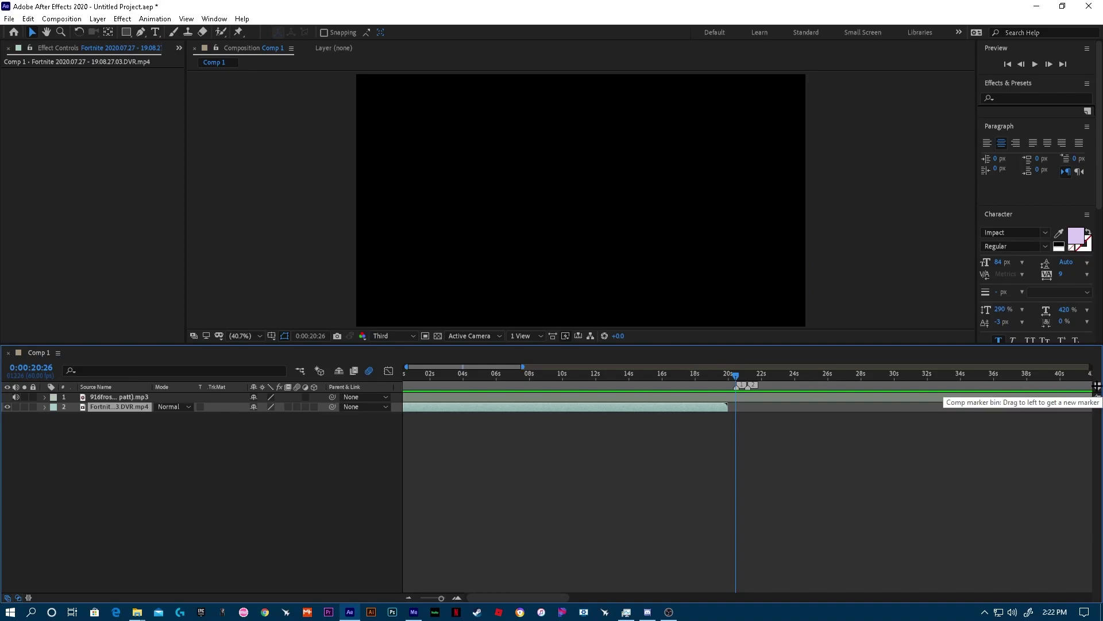
drag(1097, 386, 745, 380)
key(space)
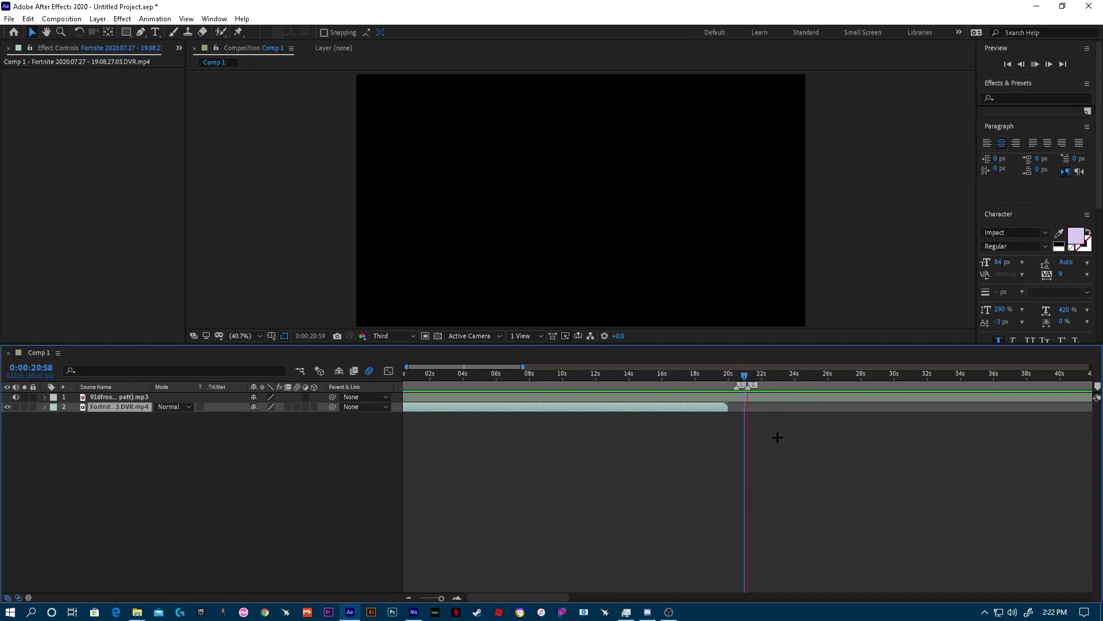
click(747, 380)
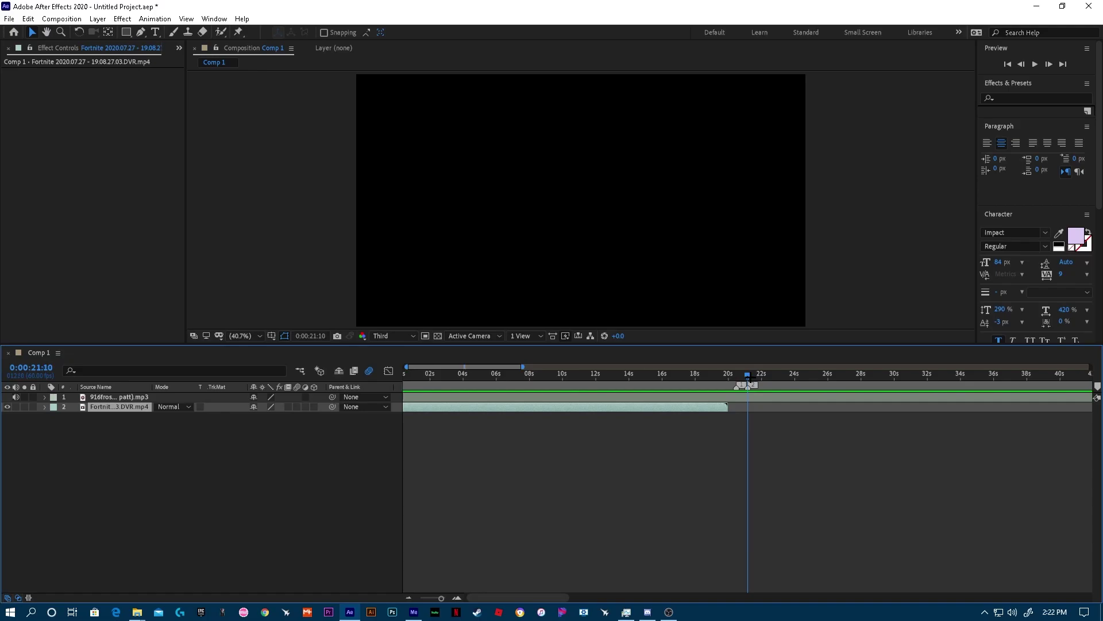
Shift the gameplay clip about 6 seconds later so the gunshot meets the beat marker, and play back from 0:00:19:47
drag(614, 408, 717, 415)
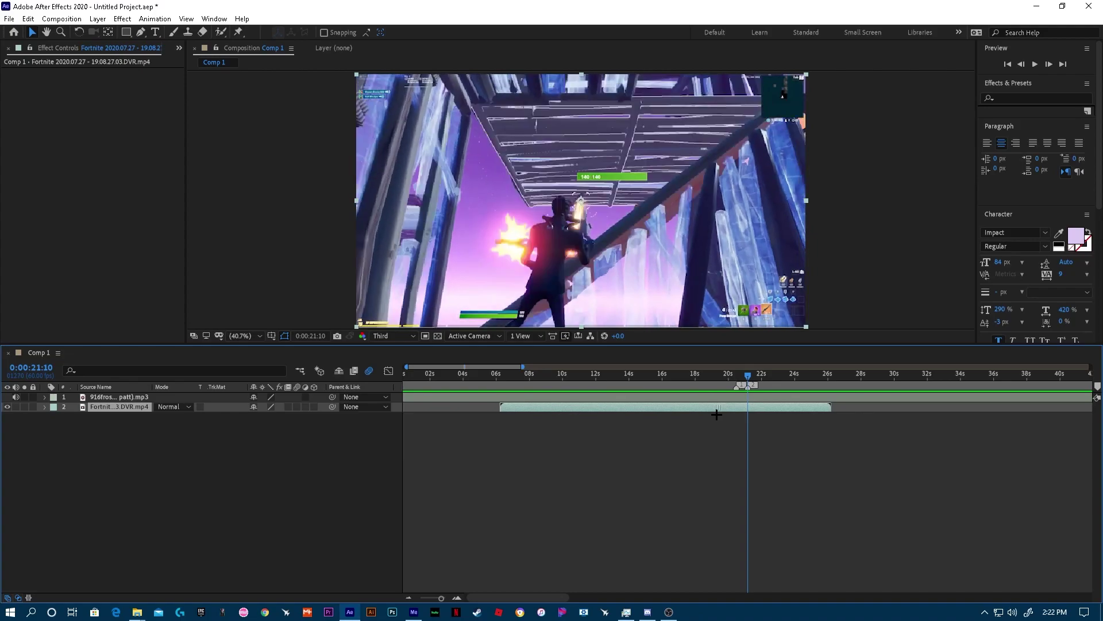
click(744, 375)
drag(745, 375, 726, 375)
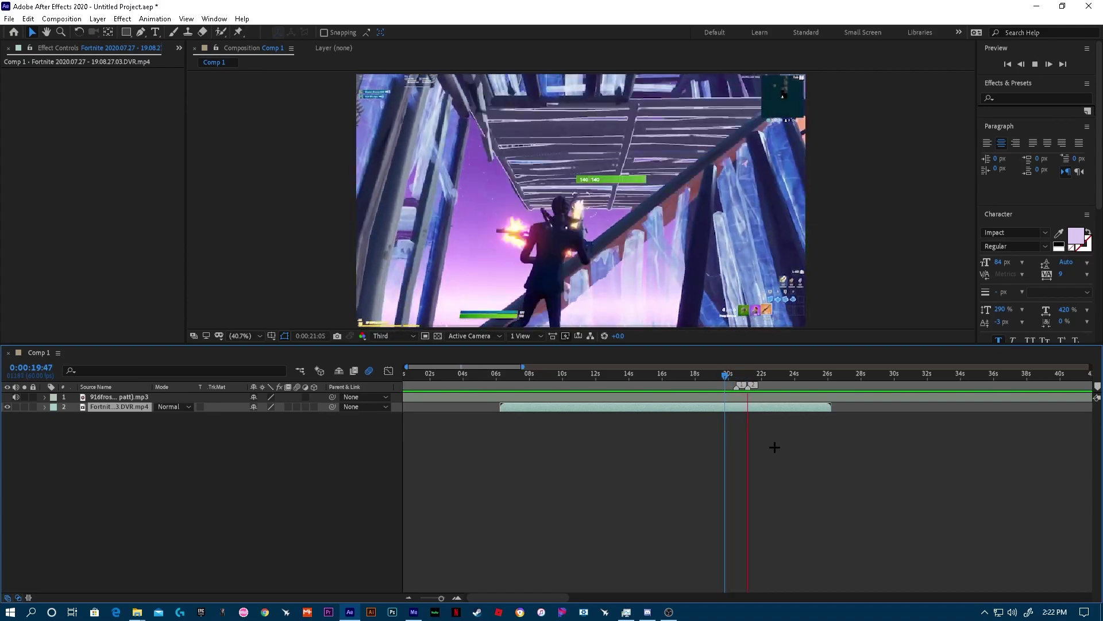
key(space)
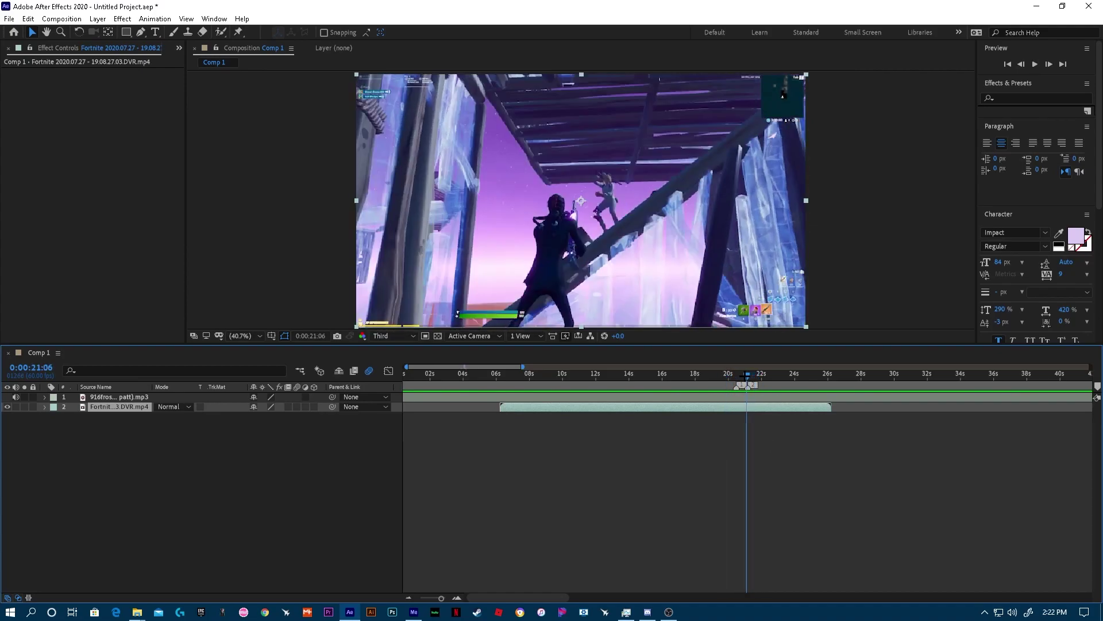
Step back frame by frame to 0:00:20:58 to check the gunshot's timing against the beat marker
key(Page_Down)
key(Page_Down)
key(Page_Down)
key(Page_Down)
key(Page_Down)
key(Page_Down)
key(Page_Down)
key(Page_Down)
key(space)
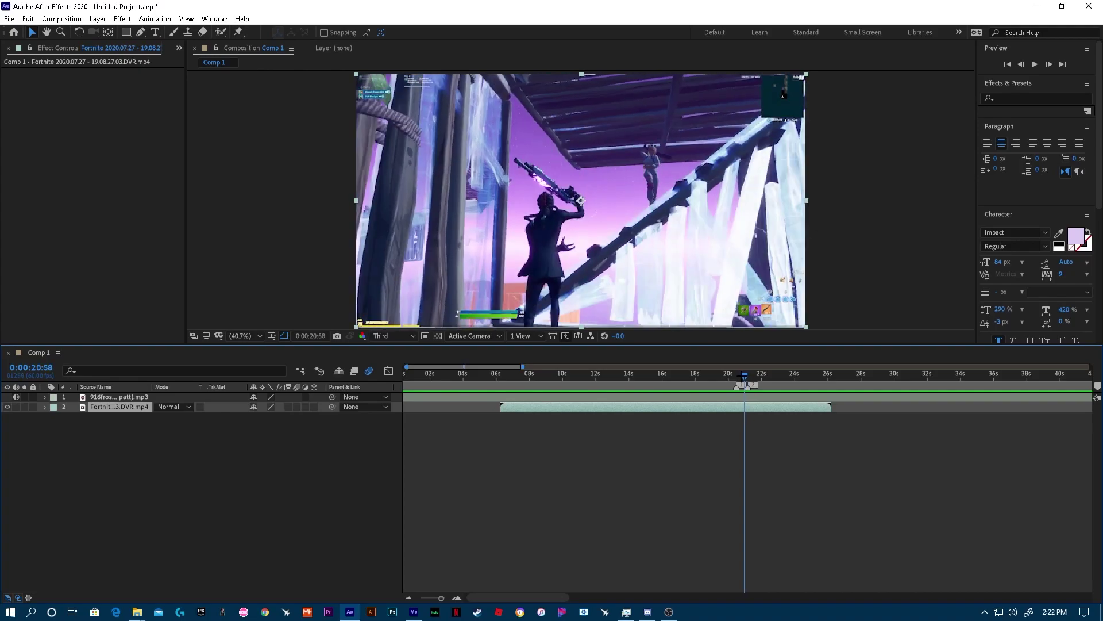
Scrub between 0:00:20:30 and 0:00:20:58 to compare the gameplay frames around the beat markers
drag(749, 380, 736, 381)
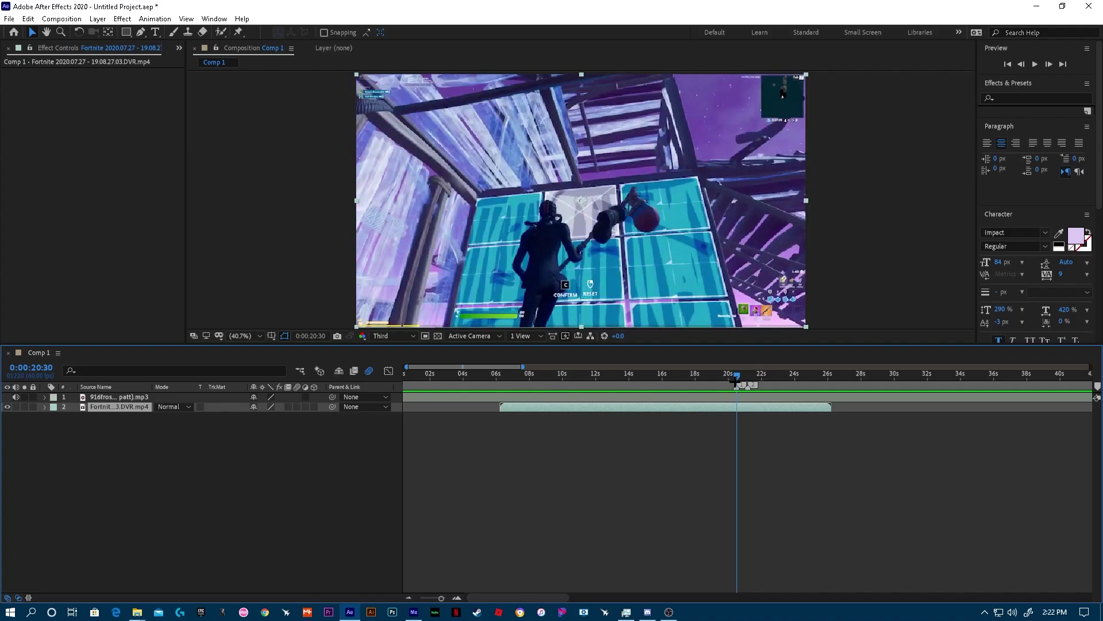
click(752, 397)
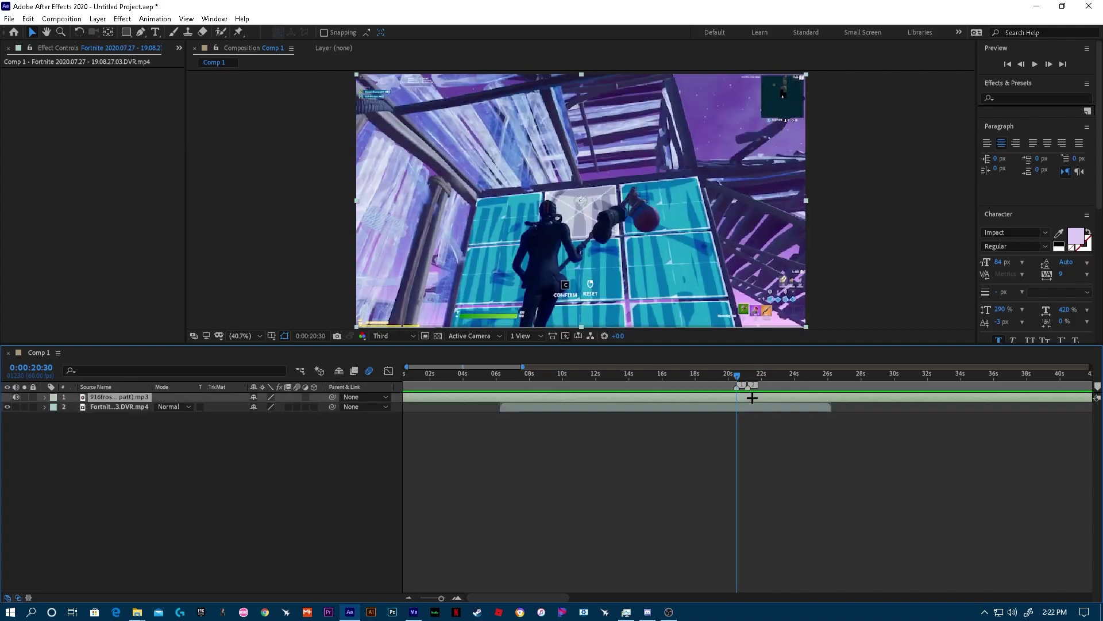
click(749, 407)
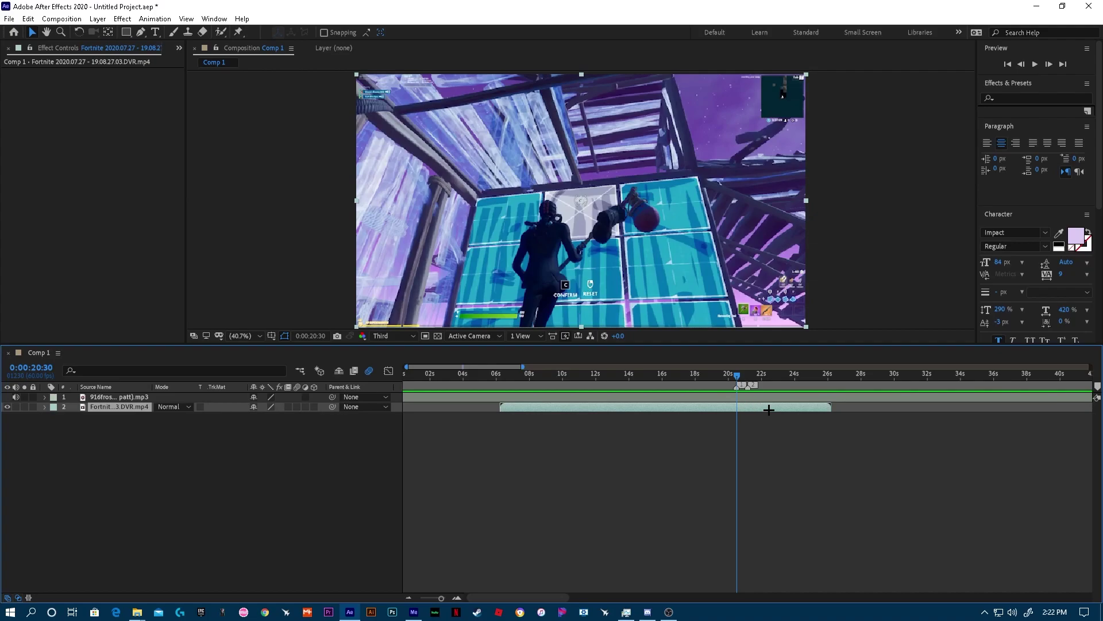
drag(737, 375, 791, 391)
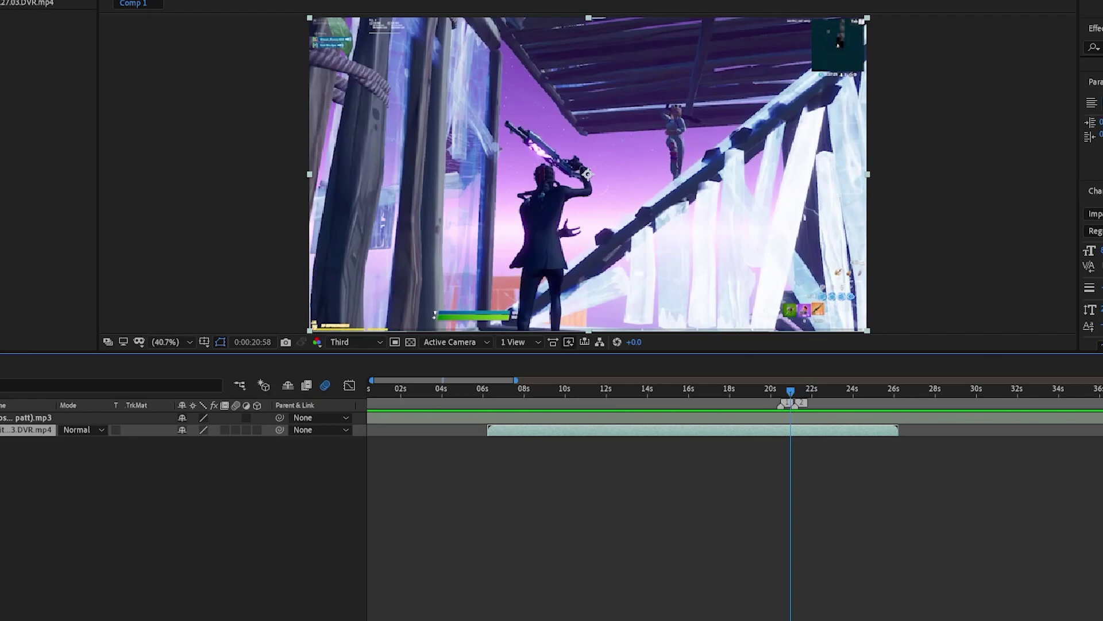
Add the replay clip ending in 38.01.mp4 from the file folder as the top layer and preview it from 0:00:04:17
mouse_move(291, 619)
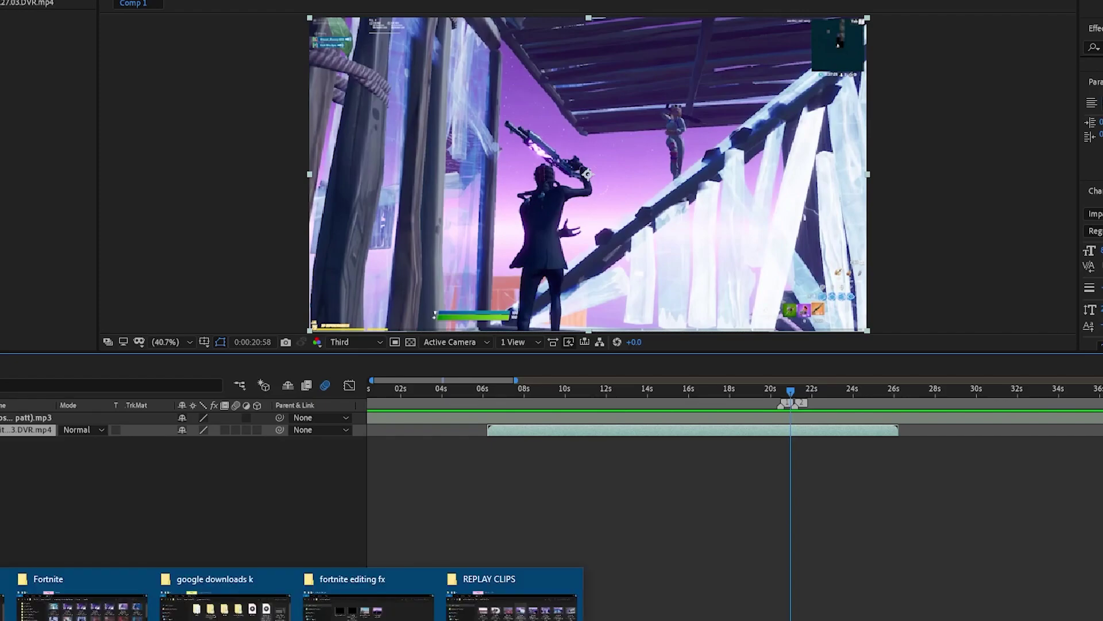
drag(980, 239, 577, 495)
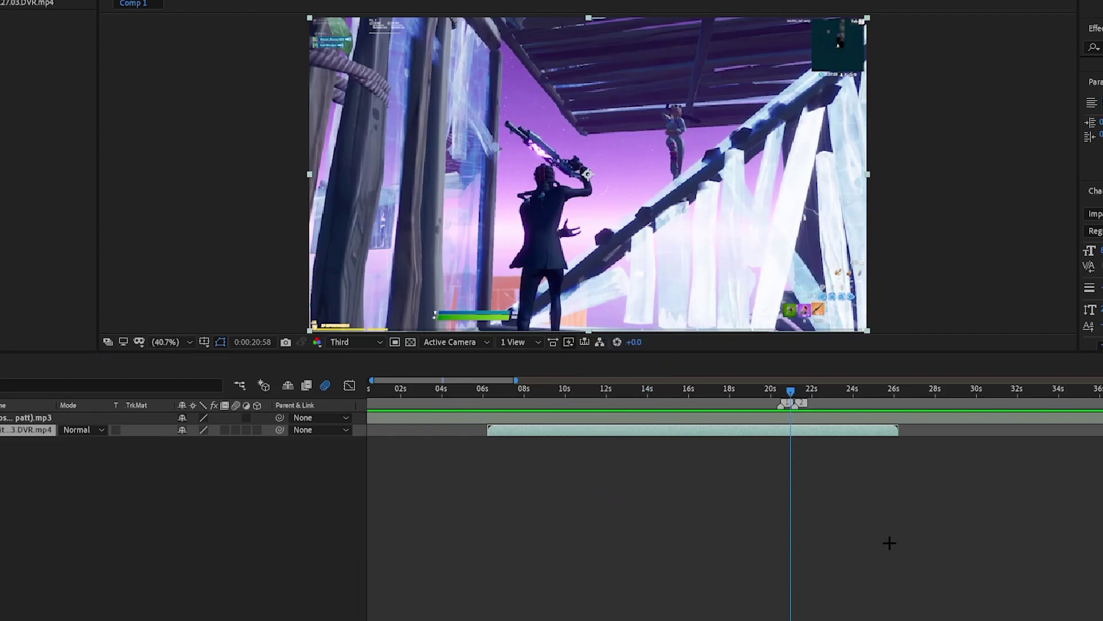
drag(791, 391, 448, 424)
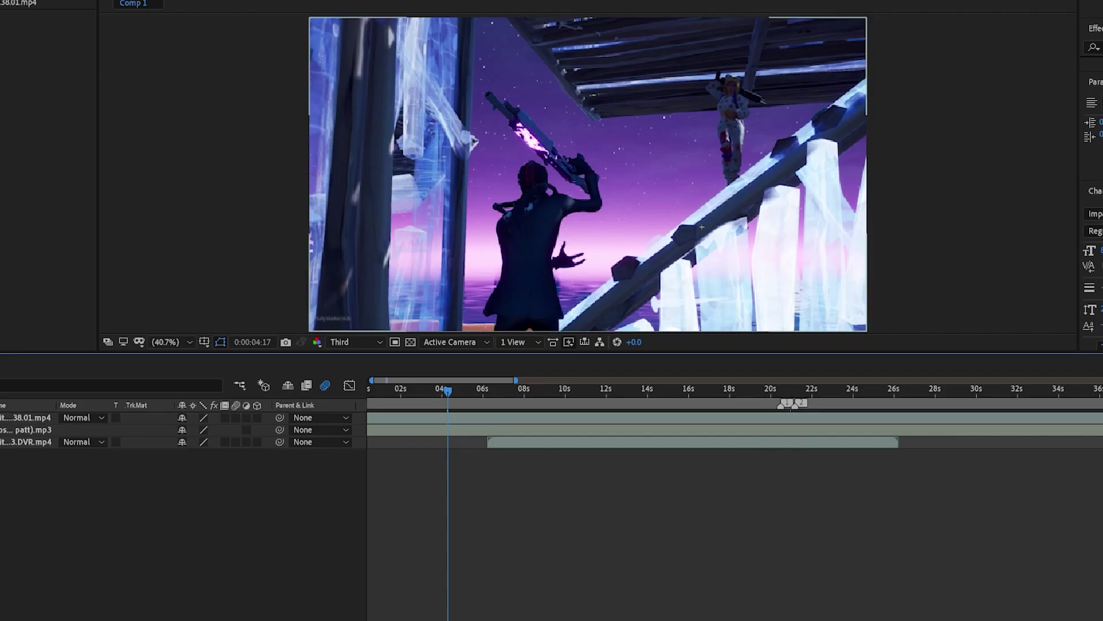
key(space)
Split the gameplay clip at 0:00:20:58, where the gunshot happens
click(761, 412)
drag(761, 412, 790, 419)
click(800, 445)
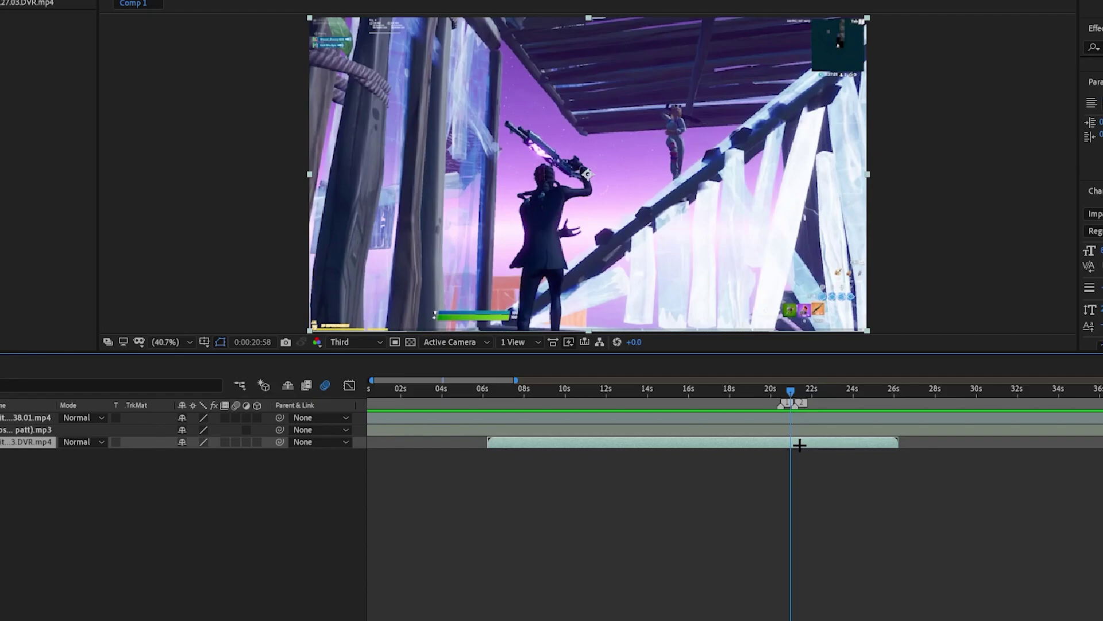
key(ctrl+shift+d)
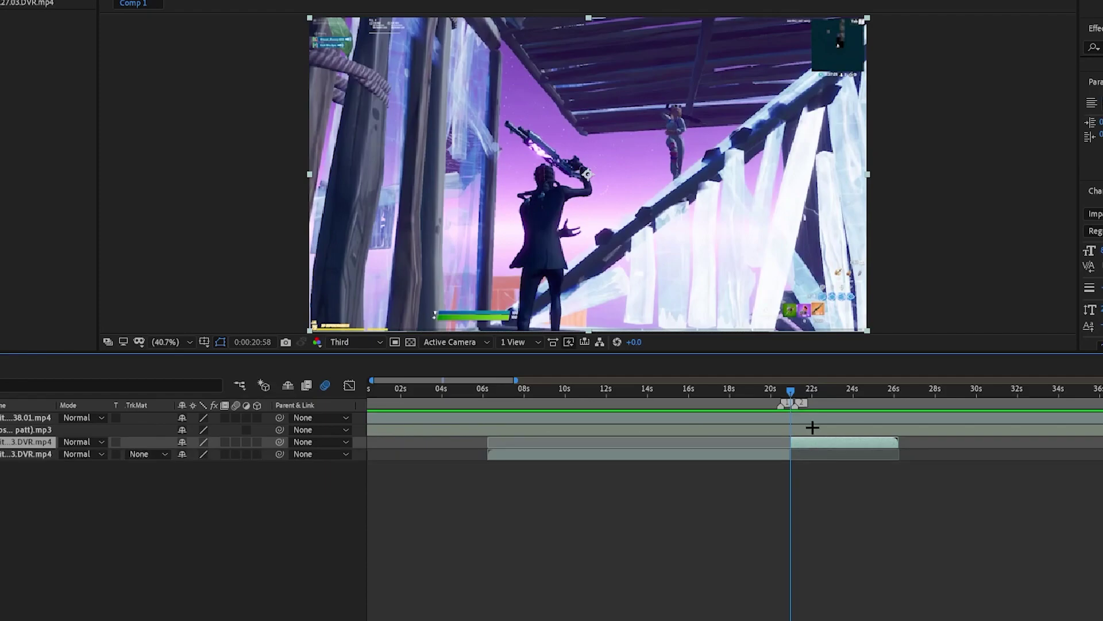
Slide the first gameplay section about half a second earlier so it ends on the first marker at 0:00:20:26
drag(791, 395, 780, 396)
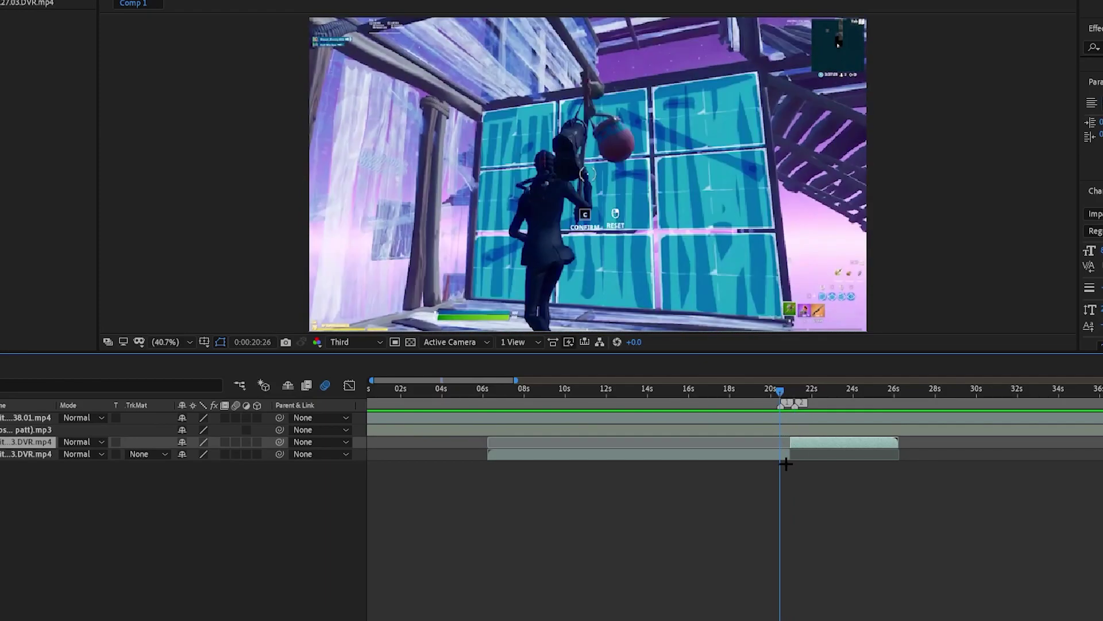
drag(780, 395, 782, 395)
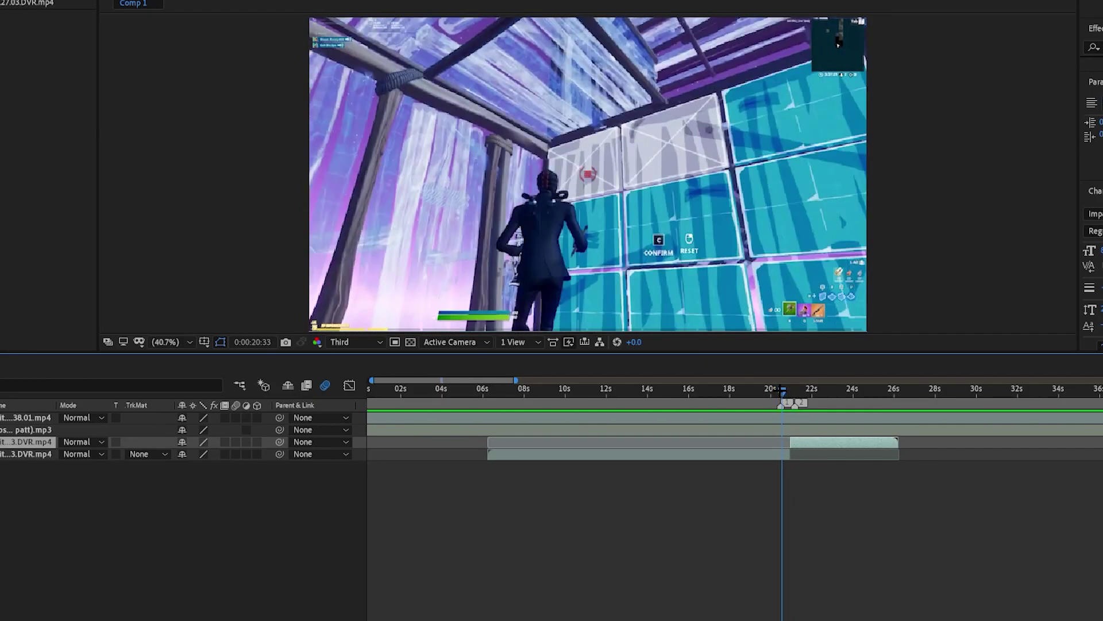
drag(767, 454, 758, 454)
drag(782, 397, 780, 407)
key(minus)
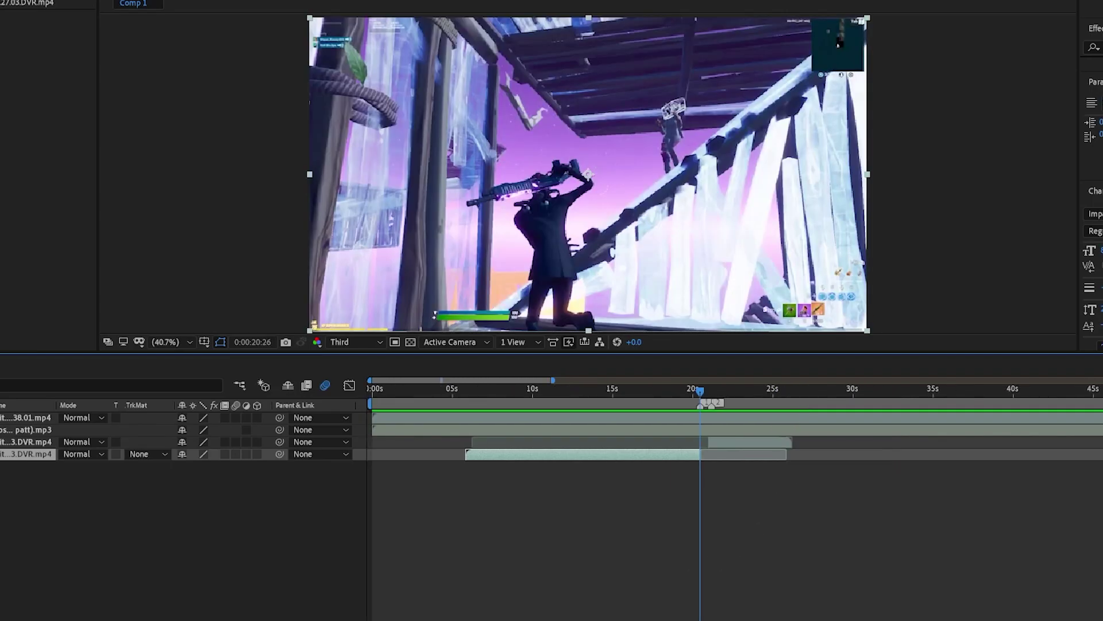
key(equal)
key(minus)
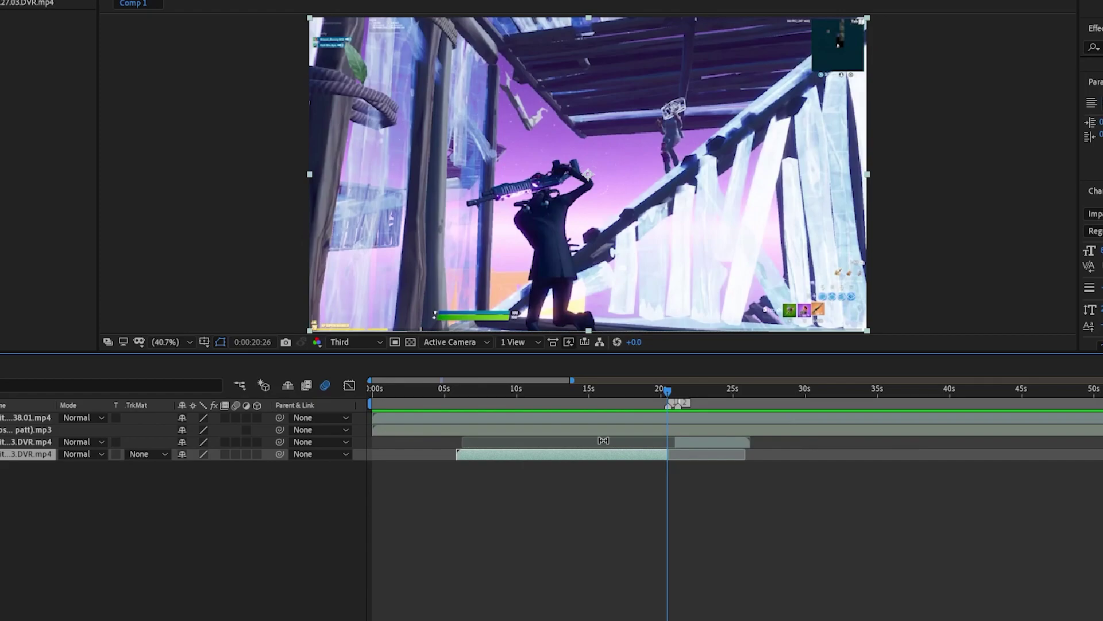
Split the replay clip at 0:00:24:56 and delete the part before the cut
drag(667, 391, 732, 415)
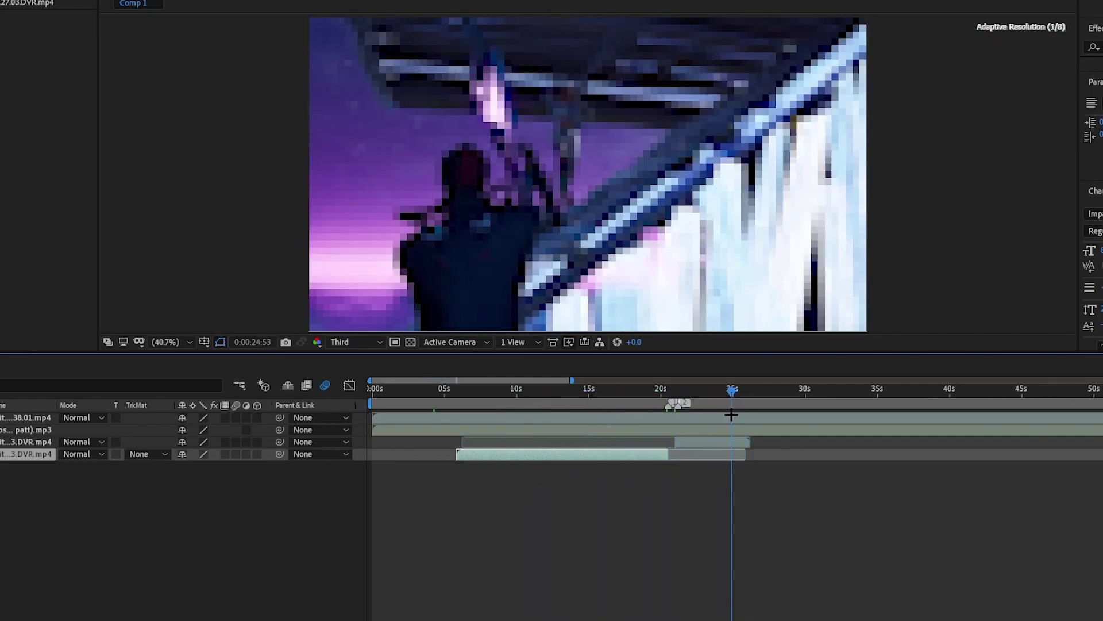
click(745, 419)
key(ctrl+shift+d)
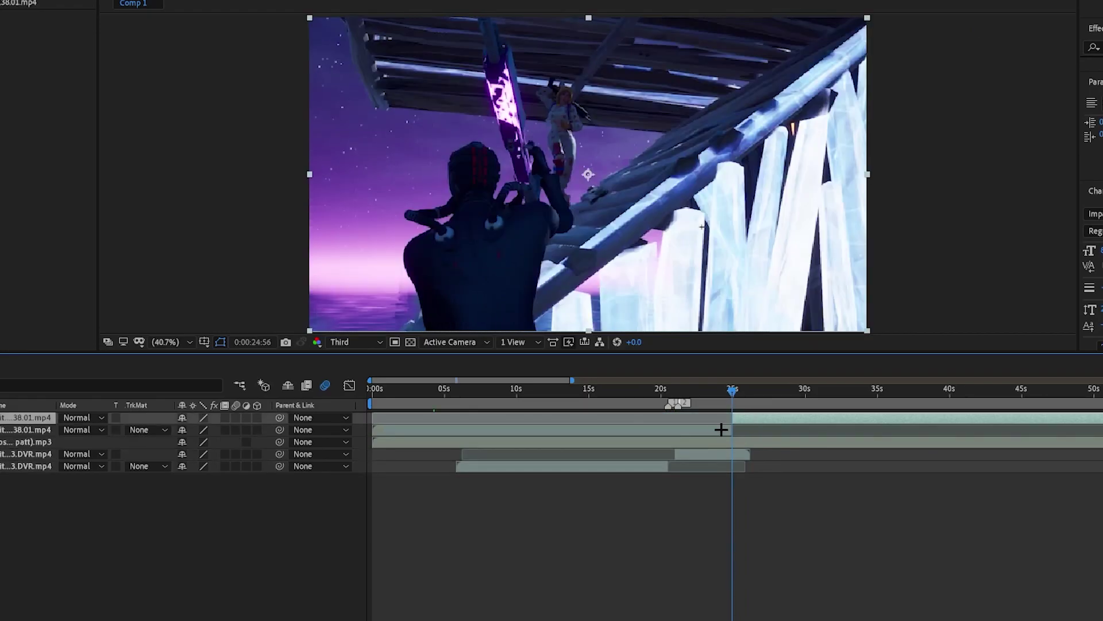
key(Delete)
Trim the end of the remaining replay clip to about 0:00:30:40 and play it back
mouse_move(733, 410)
mouse_down()
mouse_move(817, 411)
mouse_move(810, 393)
mouse_move(732, 390)
mouse_up()
click(815, 420)
key(alt+])
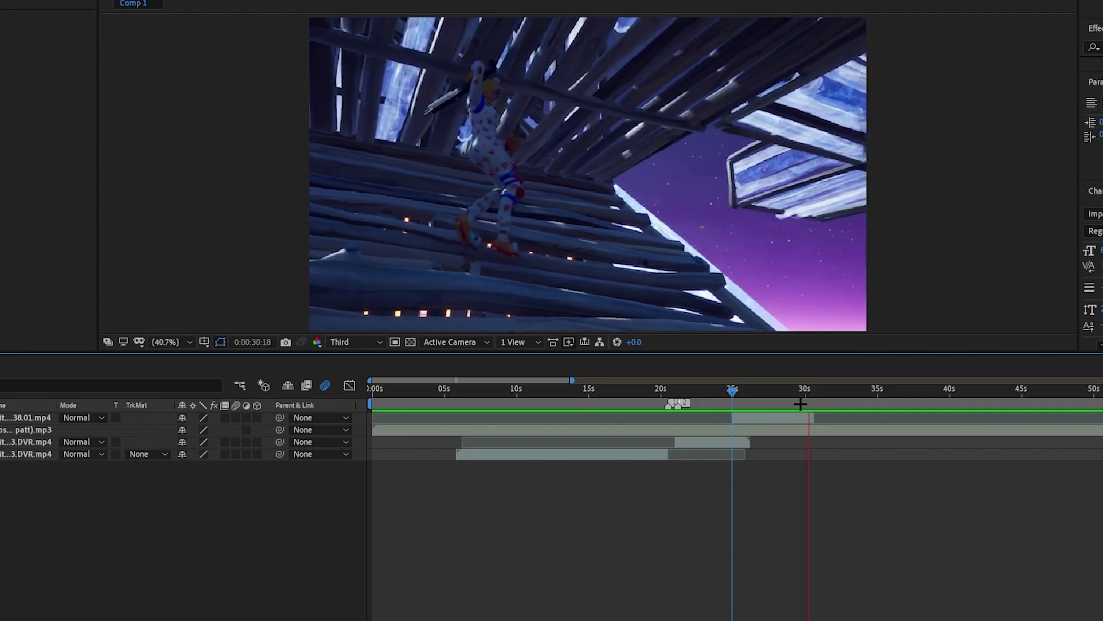
key(space)
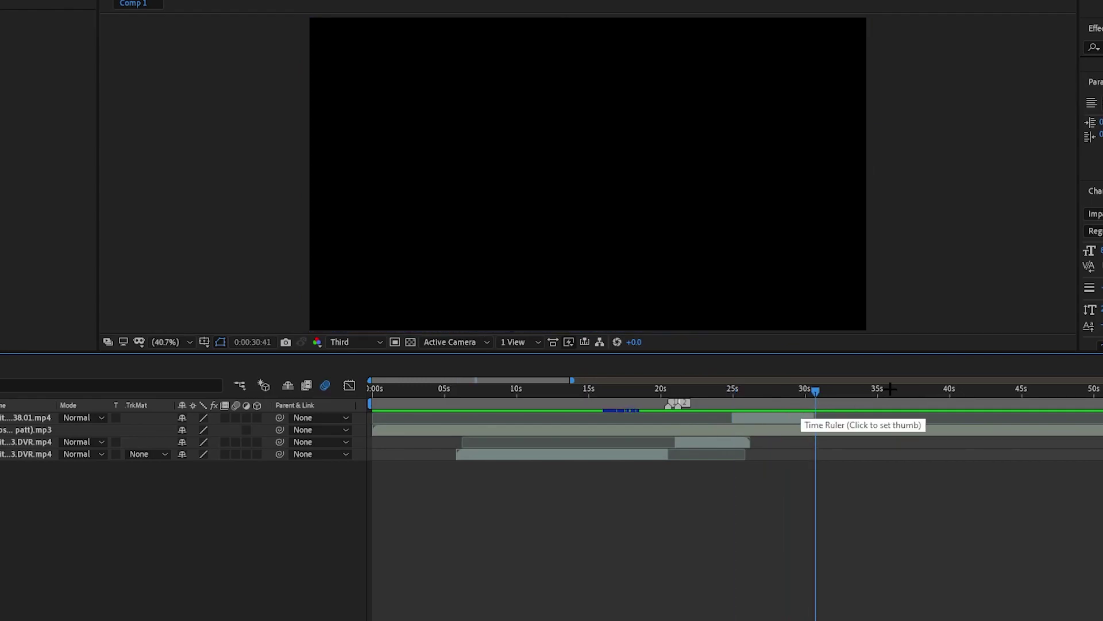
Move the replay clip between the two gameplay layers, starting at about 18.5 seconds, and play back the section around the markers
drag(816, 395, 811, 446)
click(761, 419)
drag(761, 418, 681, 448)
key(semicolon)
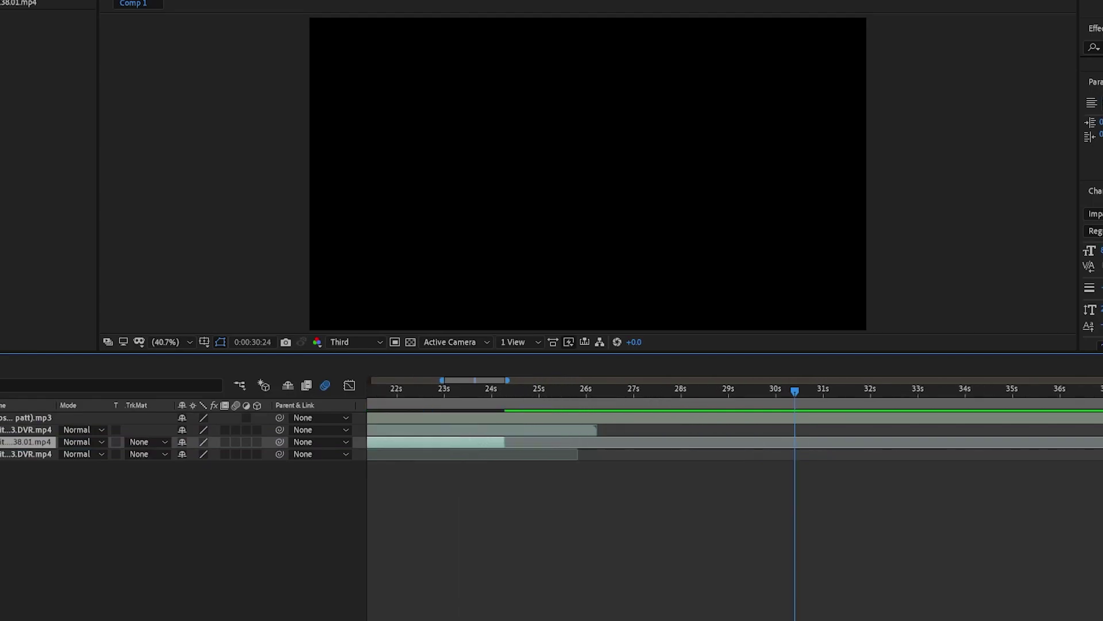
scroll(736, 500, left, 10)
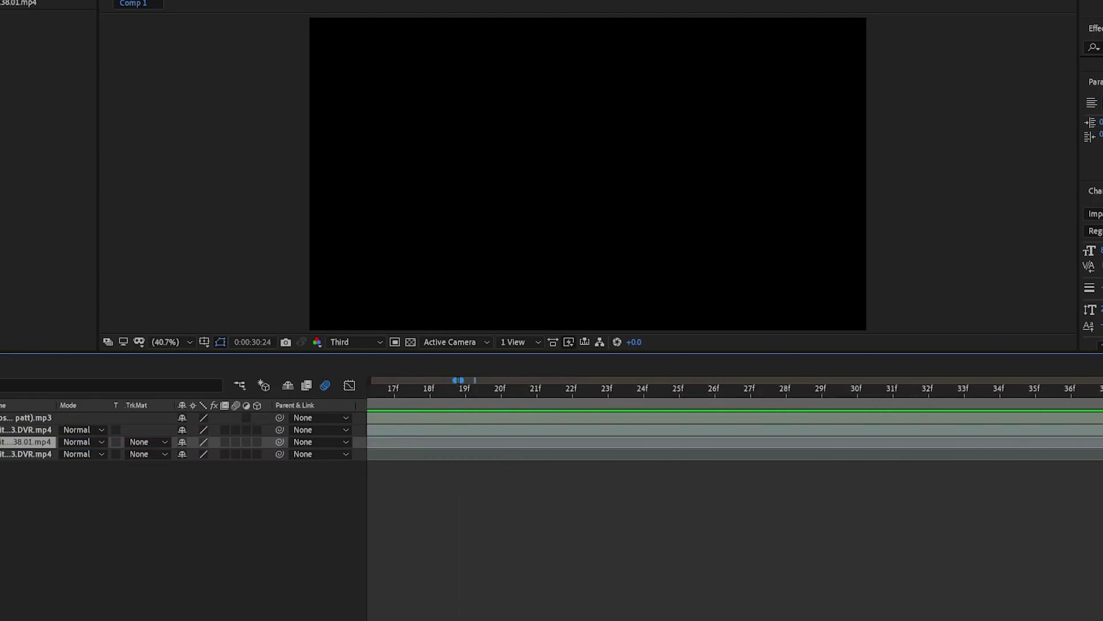
scroll(488, 598, down, 5)
scroll(735, 500, left, 5)
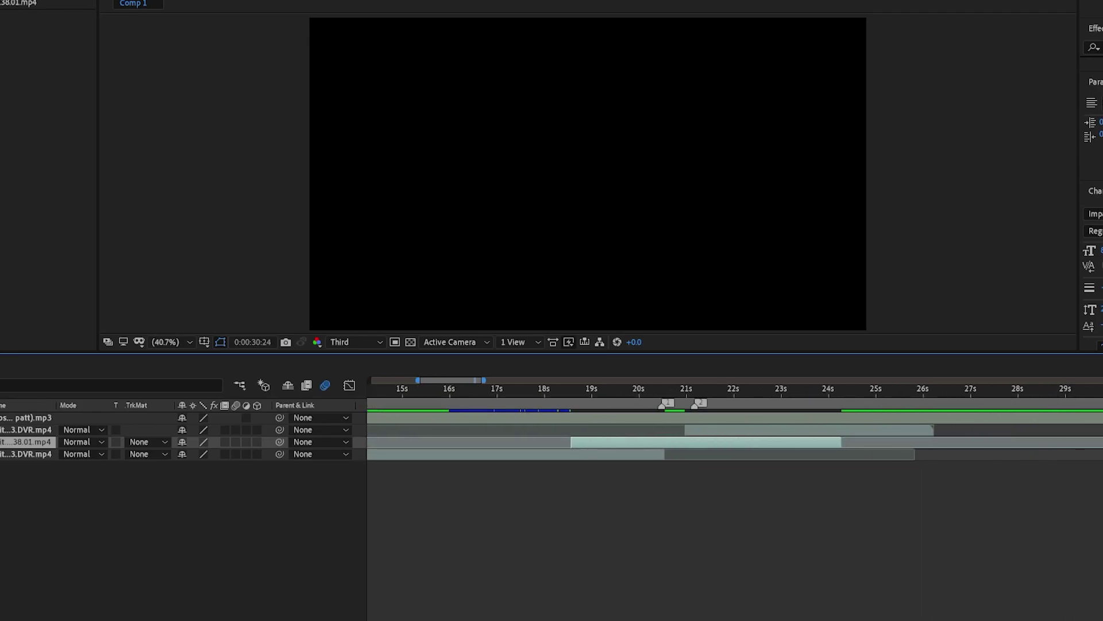
drag(655, 409, 617, 411)
key(space)
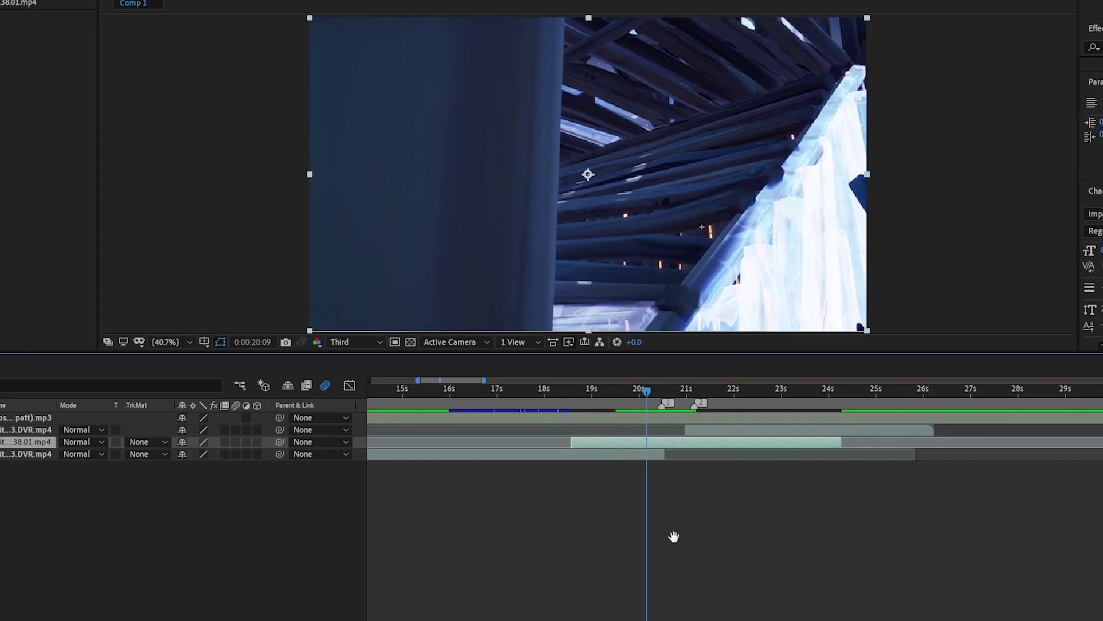
key(space)
Split the second gameplay section at 0:00:21:06 and delete the short piece before the cut
drag(665, 391, 695, 394)
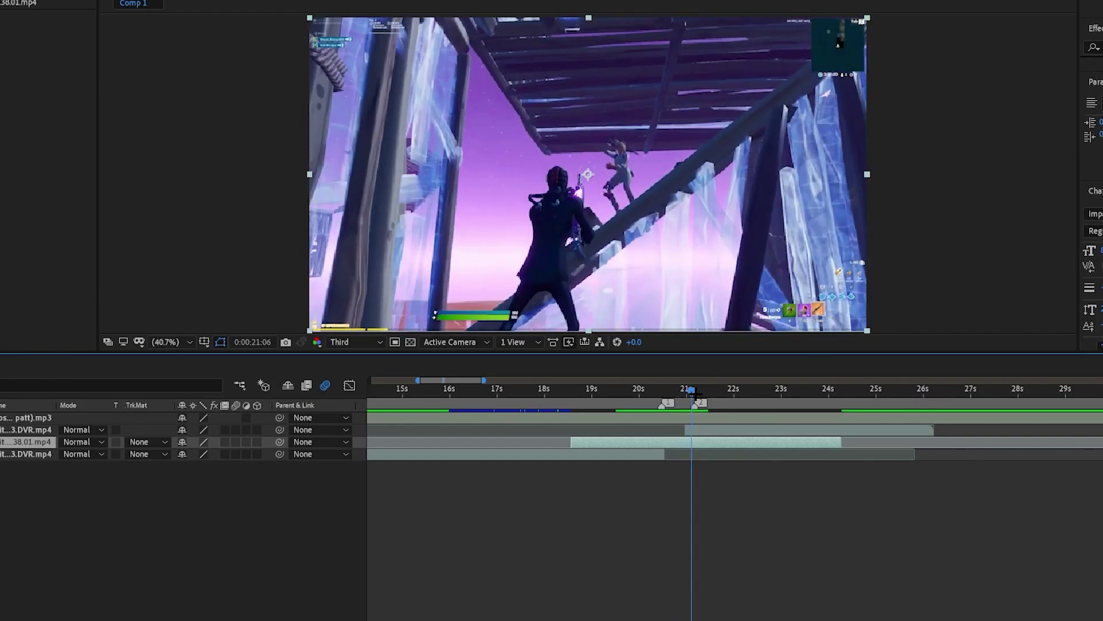
click(697, 424)
key(ctrl+s)
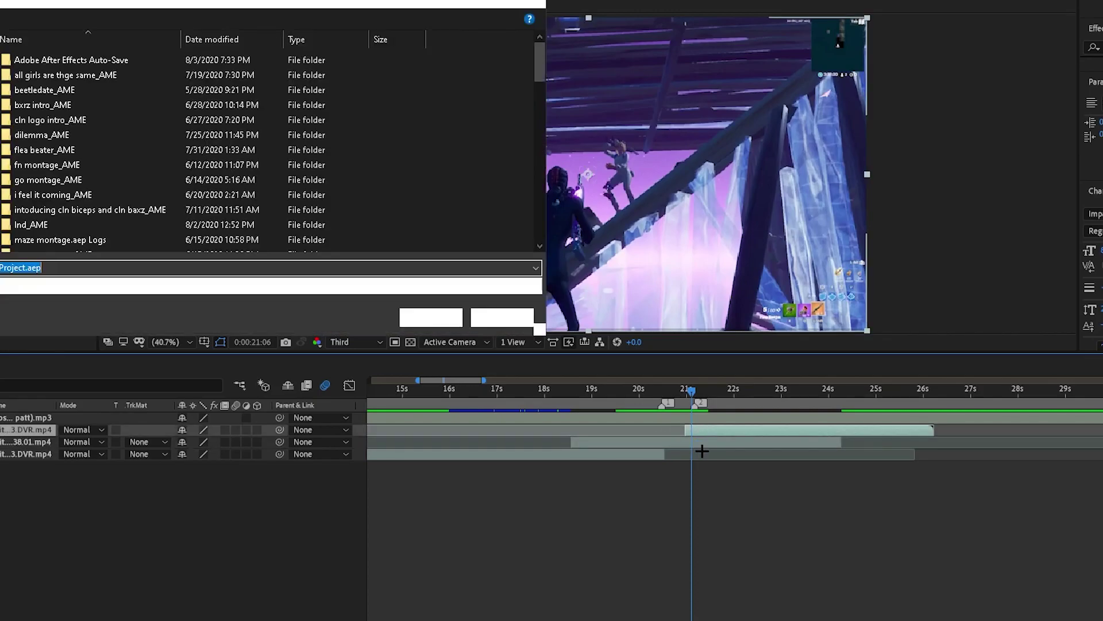
key(Escape)
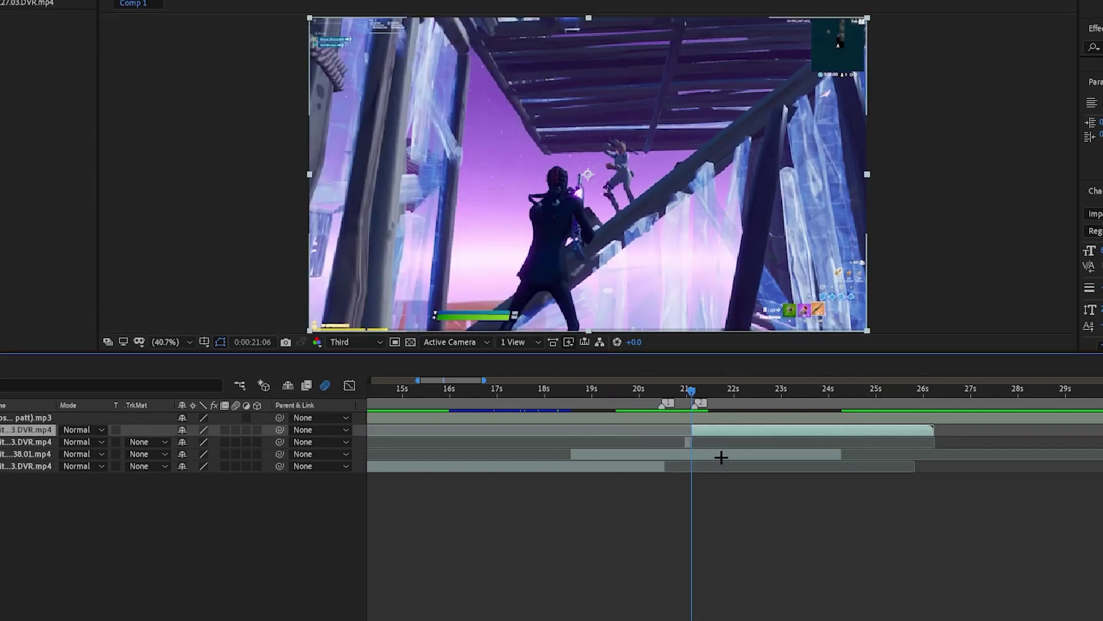
click(689, 440)
key(Delete)
Add a composition marker at 0:00:20:55 and move the replay clip so it starts where the first gameplay section ends
mouse_move(691, 390)
mouse_down()
mouse_move(665, 394)
mouse_move(681, 395)
mouse_up()
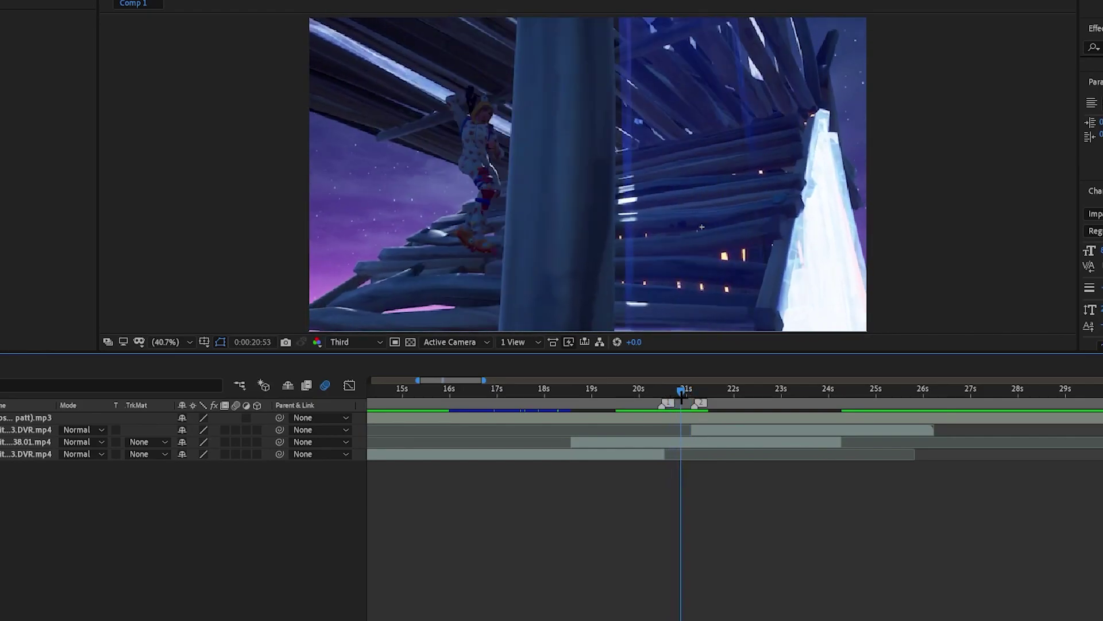
click(677, 441)
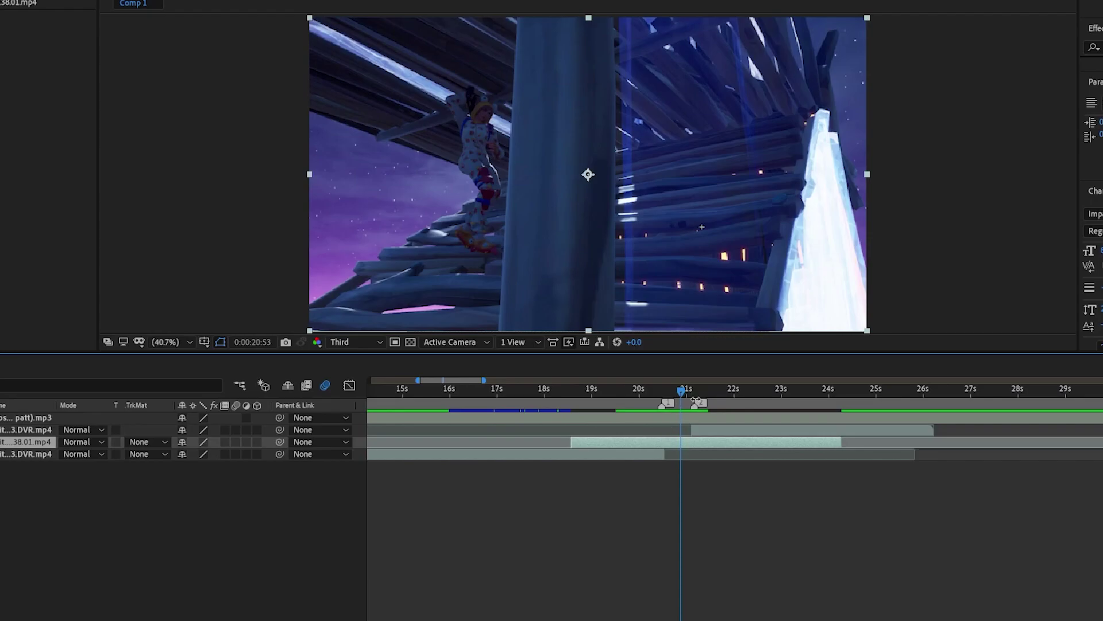
mouse_move(681, 395)
mouse_down()
mouse_move(644, 396)
mouse_move(684, 396)
mouse_up()
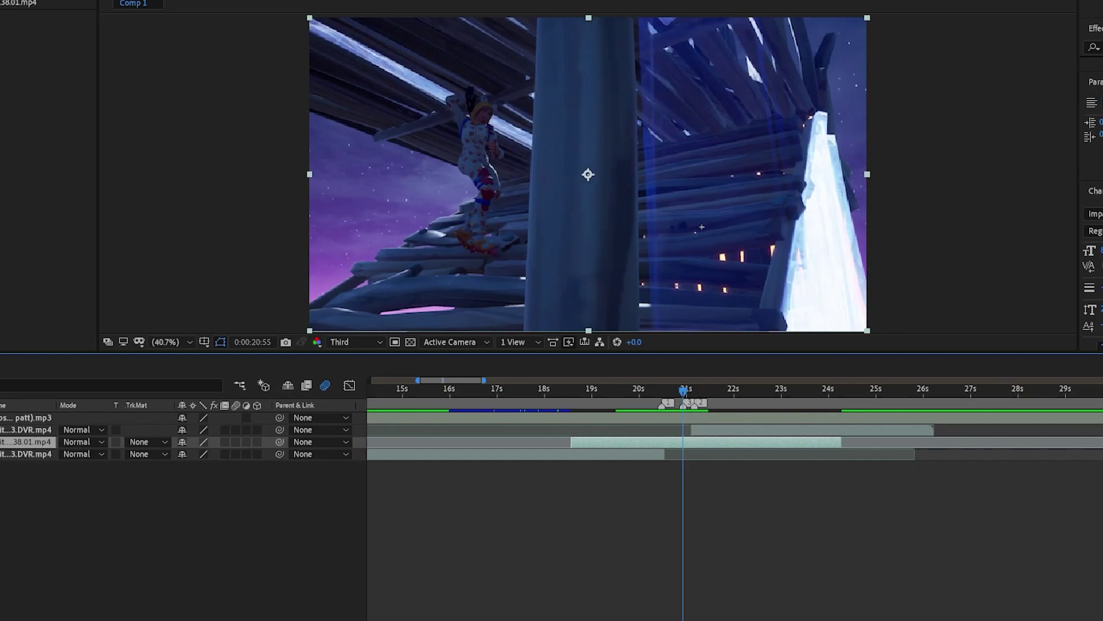
drag(658, 442, 753, 454)
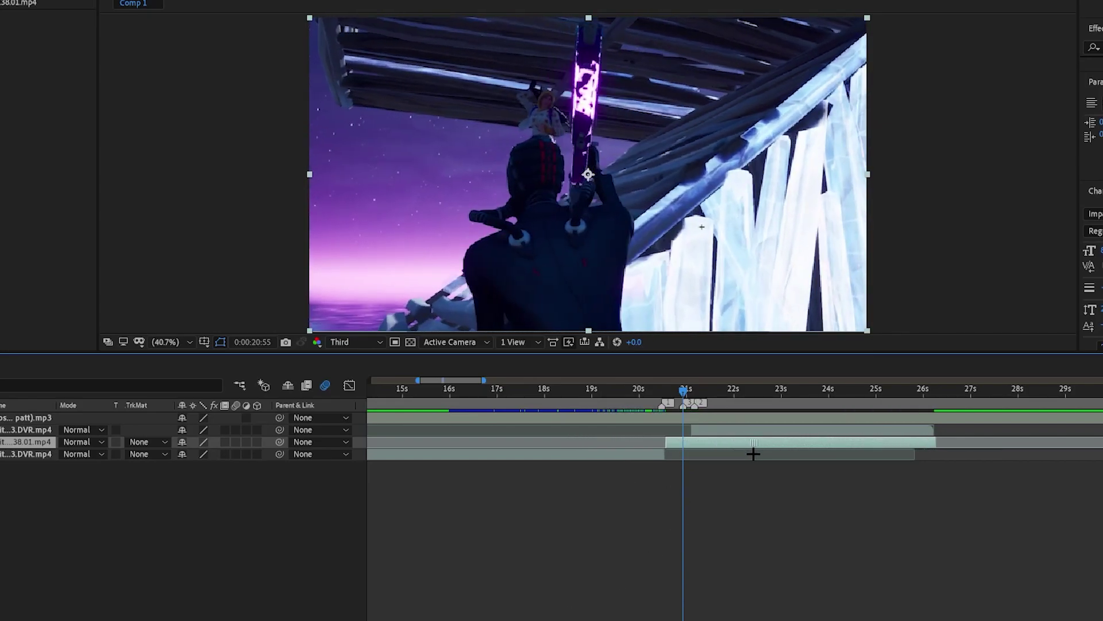
Enable time remapping on the replay clip and add a time remap keyframe at its end, 0:00:26:15
mouse_move(684, 393)
mouse_down()
mouse_move(662, 393)
mouse_move(692, 395)
mouse_move(679, 405)
mouse_up()
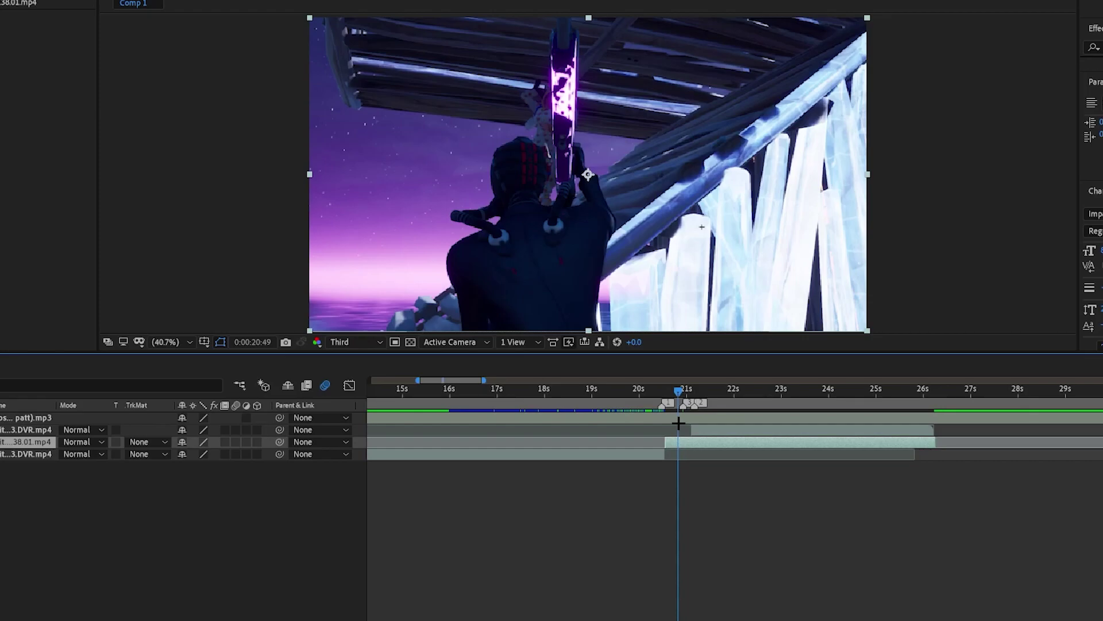
key(ctrl+alt+t)
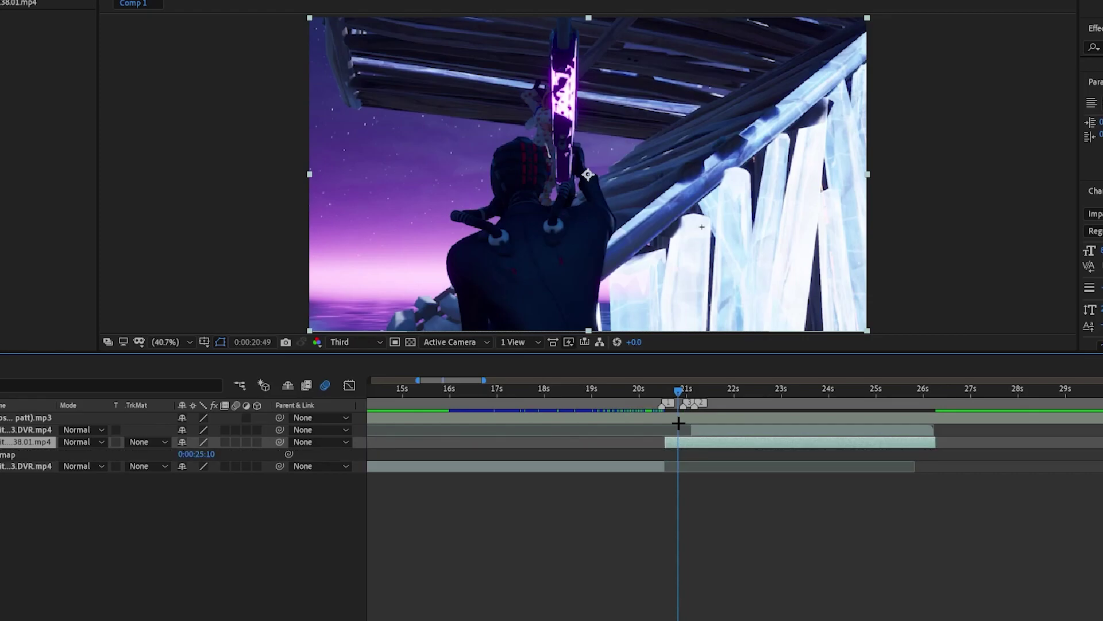
drag(686, 397, 936, 414)
key(alt+shift+t)
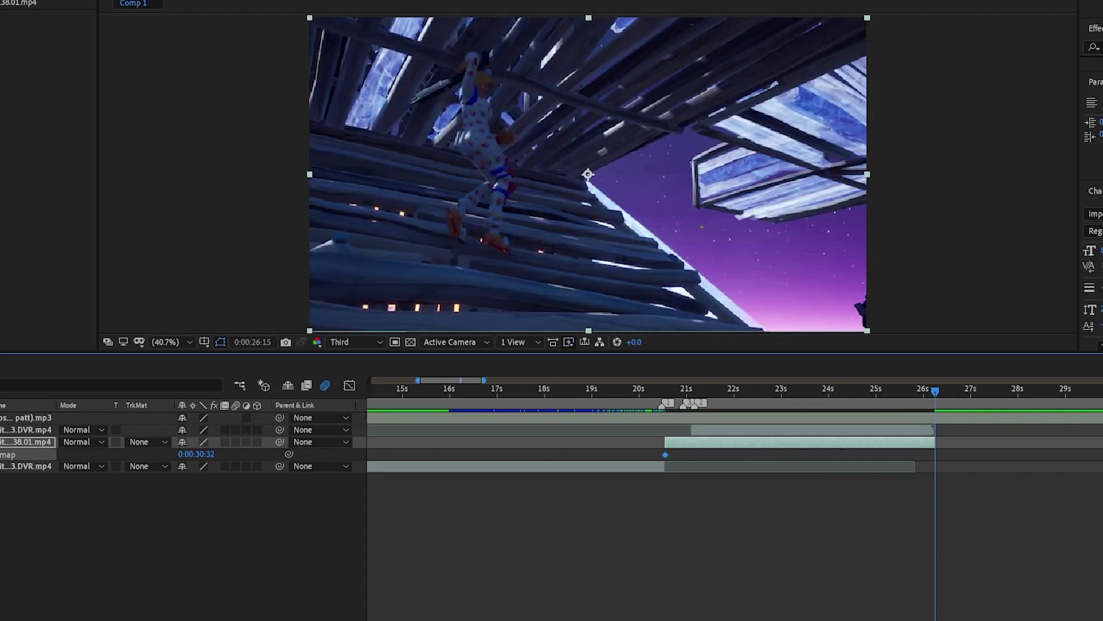
Move the replay's end keyframe to the 0:00:20:55 marker to speed it up, and cut off everything after that point
drag(935, 415, 682, 423)
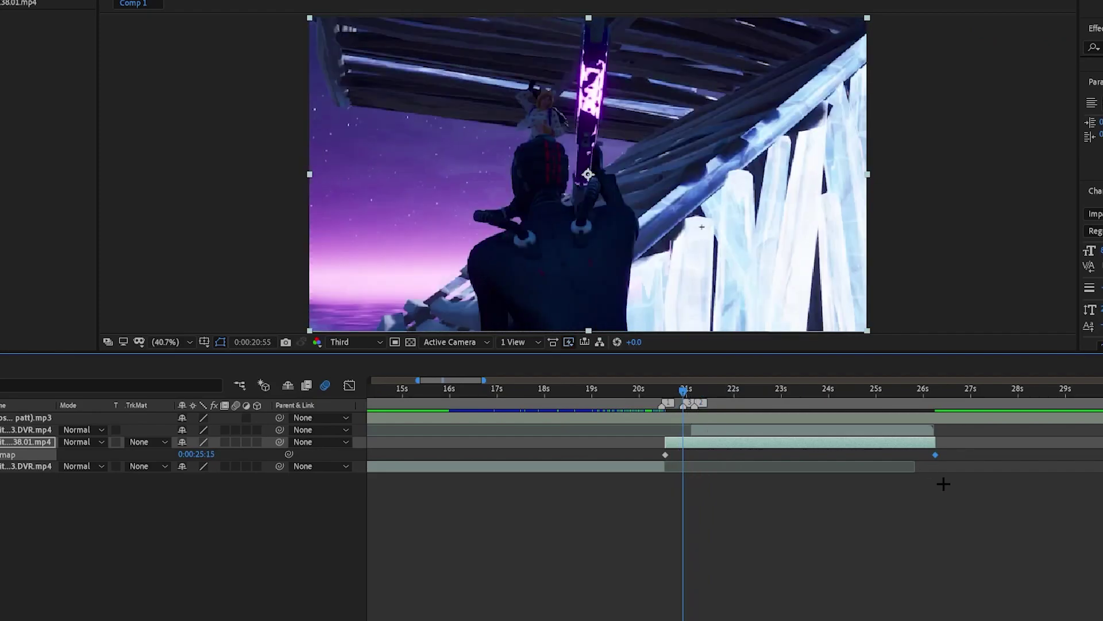
drag(935, 455, 683, 493)
key(ctrl+shift+d)
key(Delete)
Play back the sped-up replay between the gameplay sections and scrub to 0:00:20:43 to check its timing against the markers
drag(683, 389, 658, 391)
key(space)
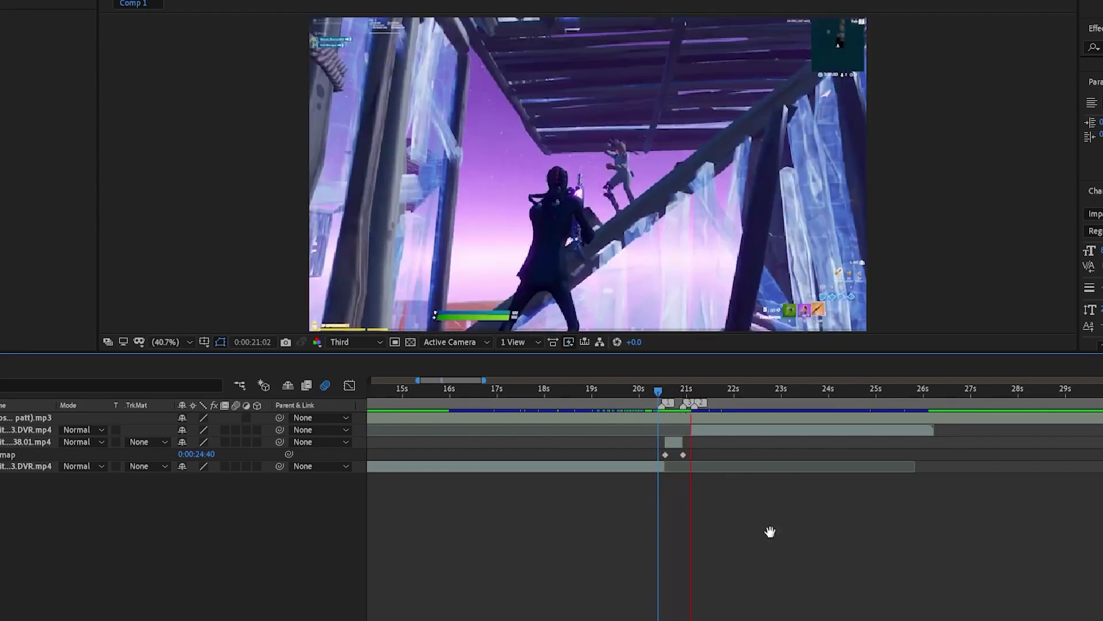
mouse_move(663, 397)
mouse_down()
mouse_move(684, 407)
mouse_move(660, 412)
mouse_up()
key(space)
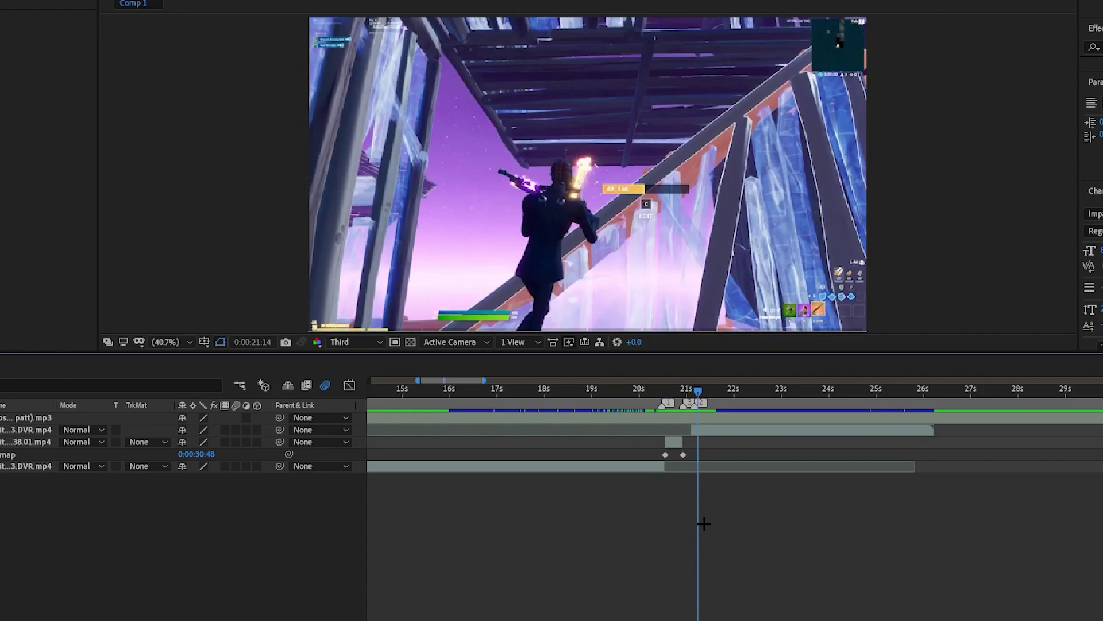
drag(698, 393, 676, 402)
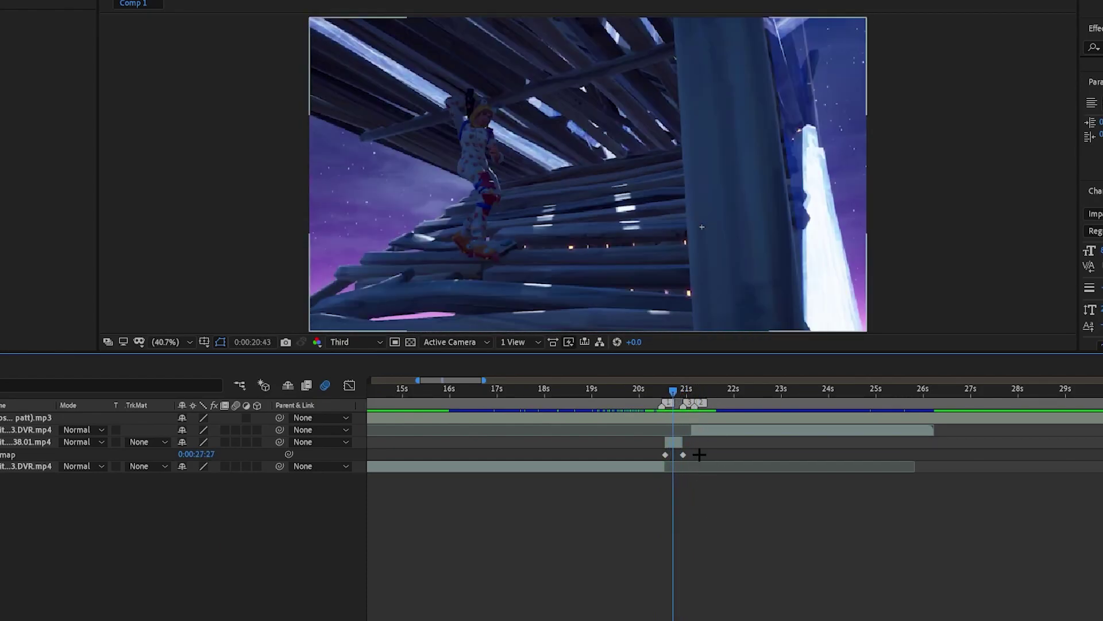
Easy-ease both time remap keyframes of the replay clip and display their value graph in the Graph Editor
drag(699, 454, 643, 458)
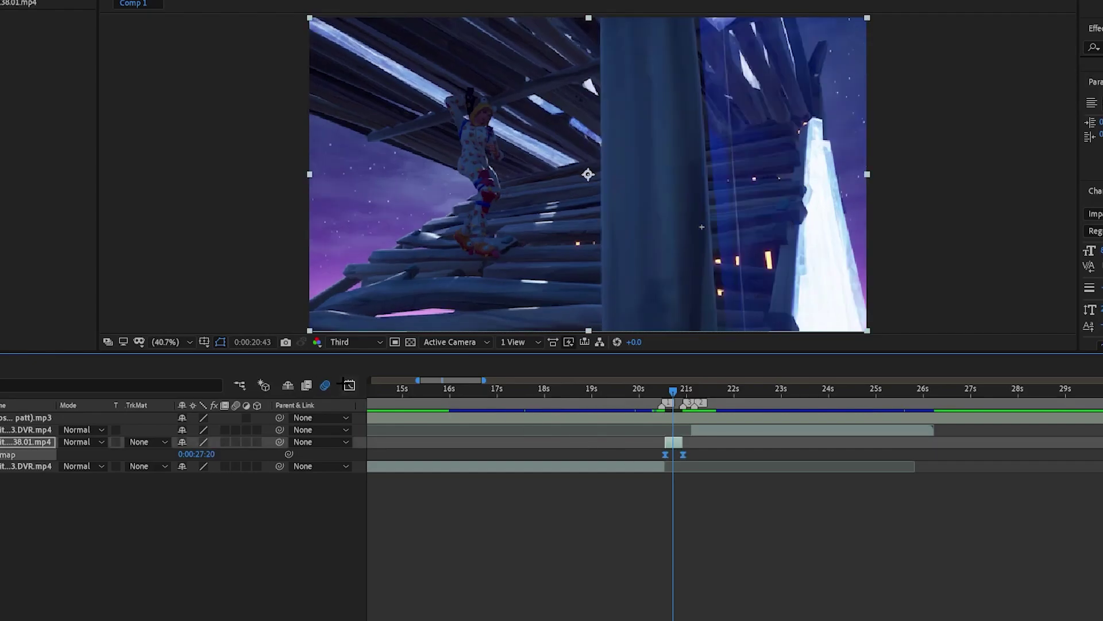
click(349, 385)
right_click(714, 521)
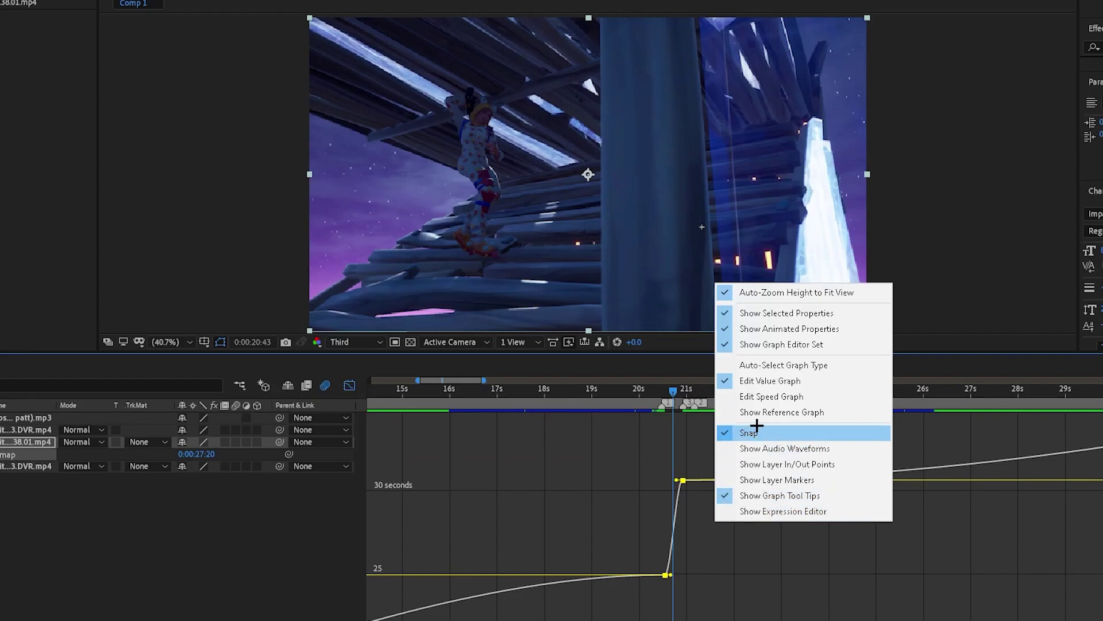
click(747, 399)
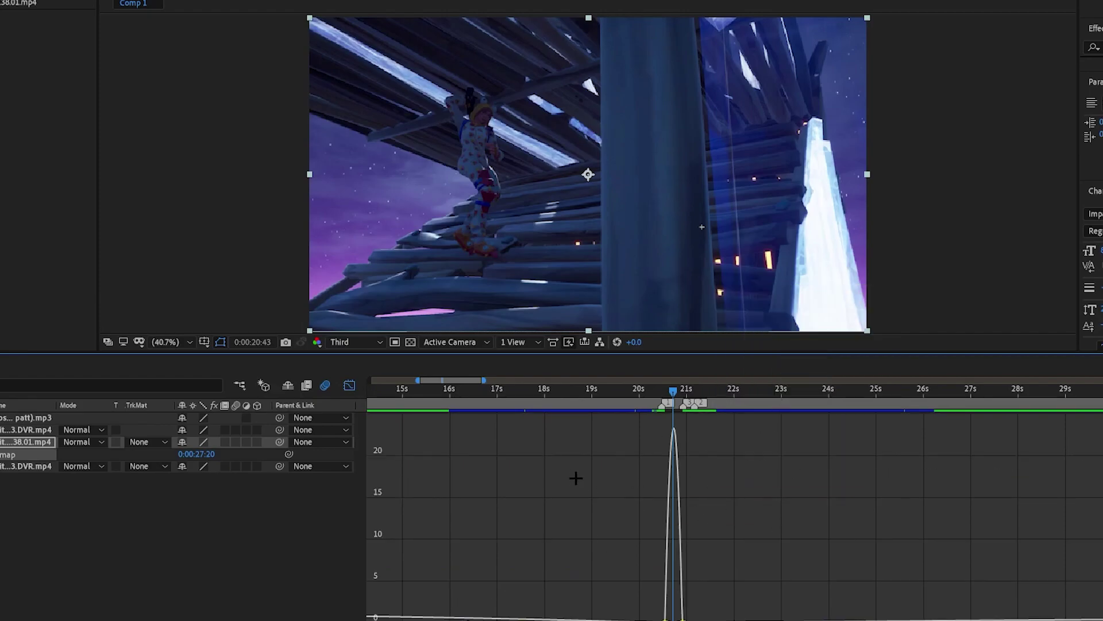
right_click(730, 448)
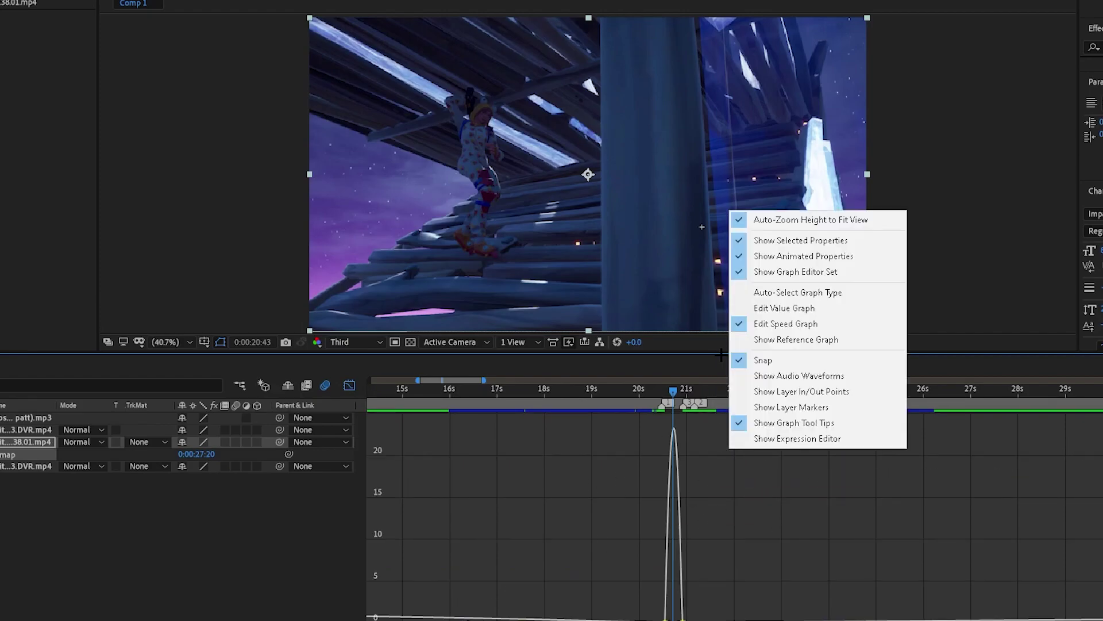
click(790, 308)
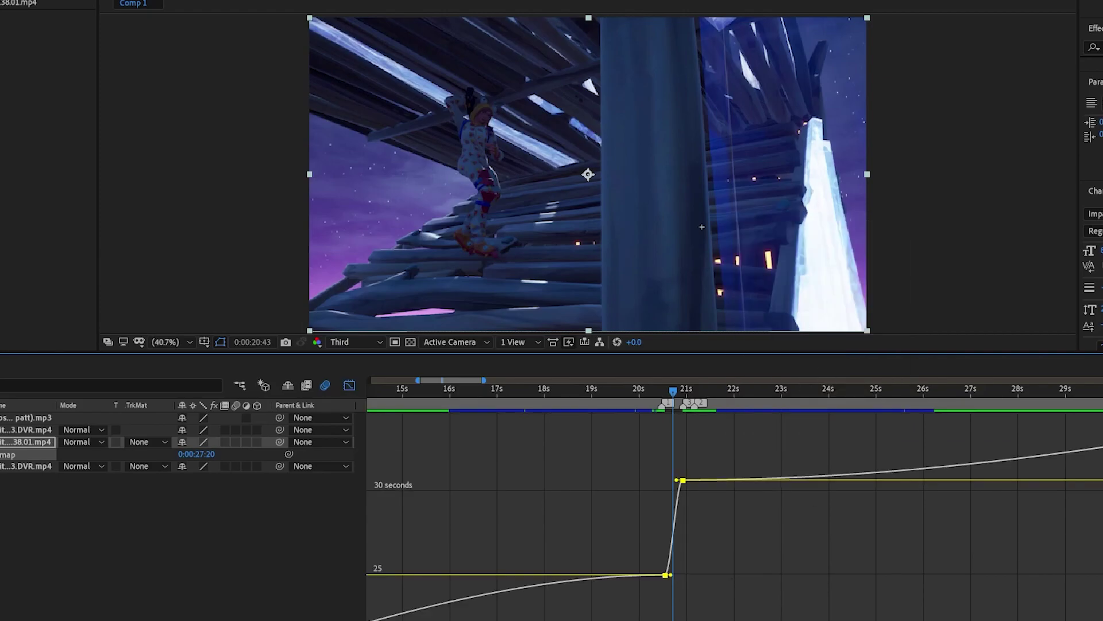
Bend the replay's time remap curve into a steep start and flat end by extending both keyframe handles, and play it back
key(;)
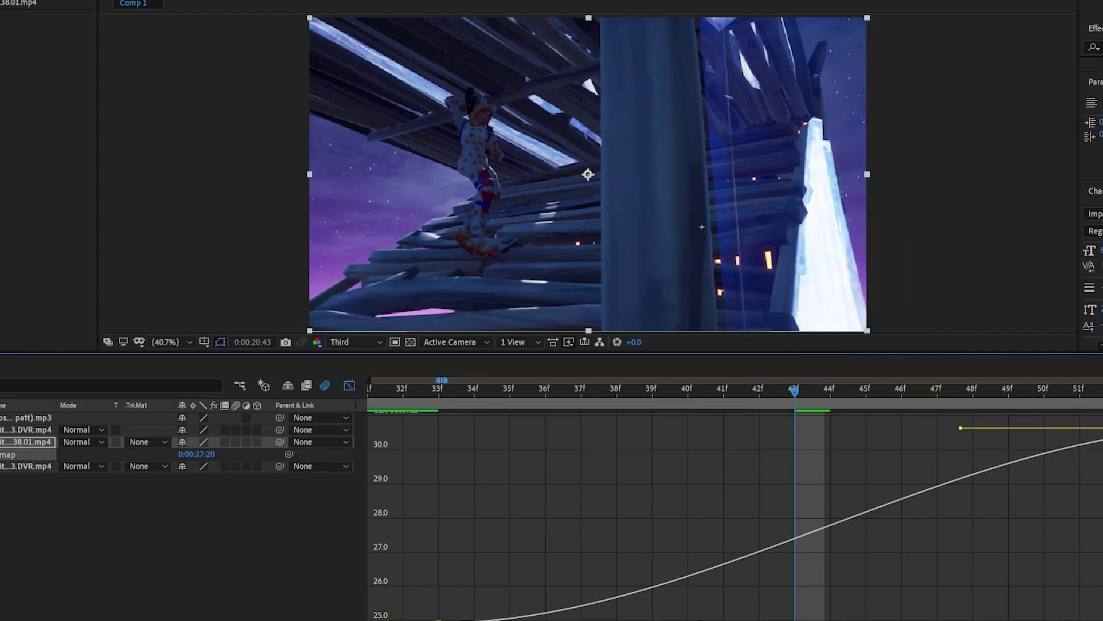
key(minus)
key(minus)
key(minus)
key(minus)
click(864, 536)
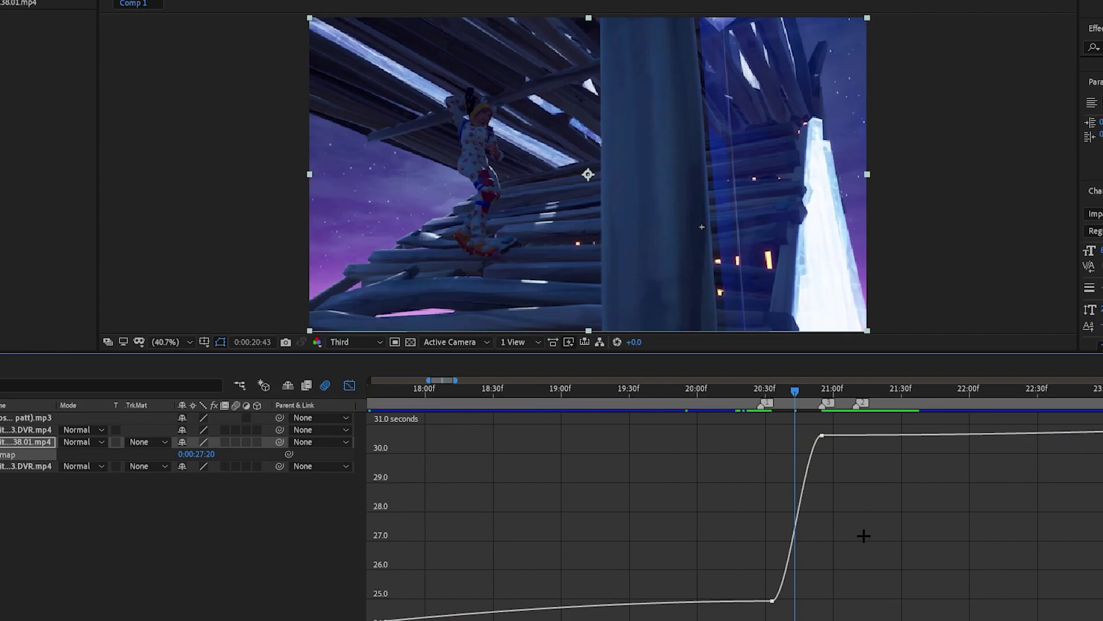
drag(795, 392, 774, 540)
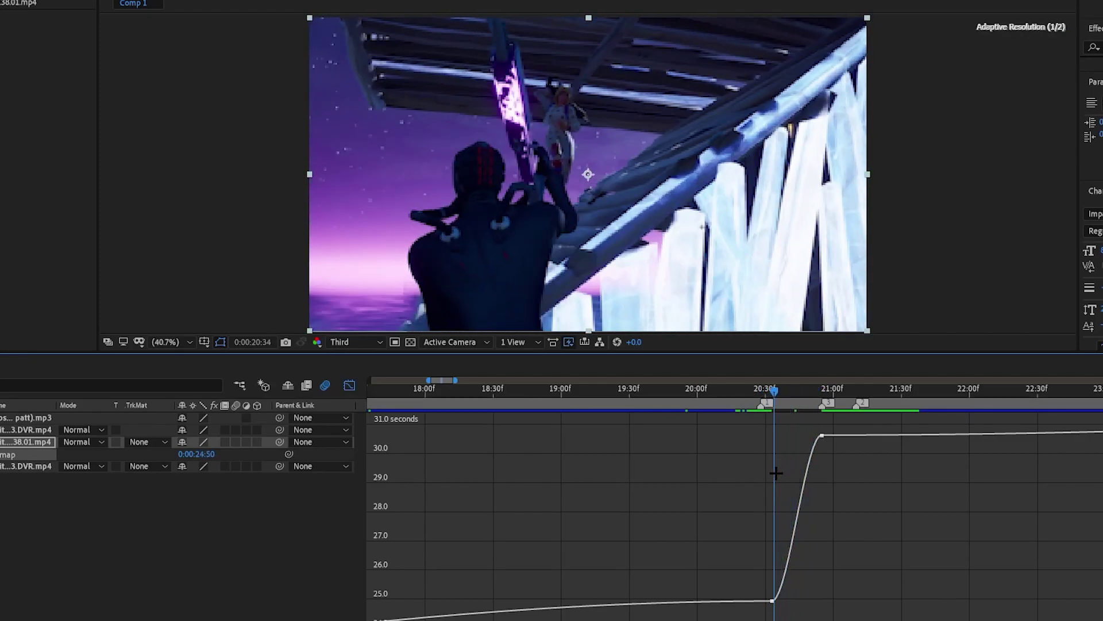
click(771, 601)
drag(793, 600, 694, 438)
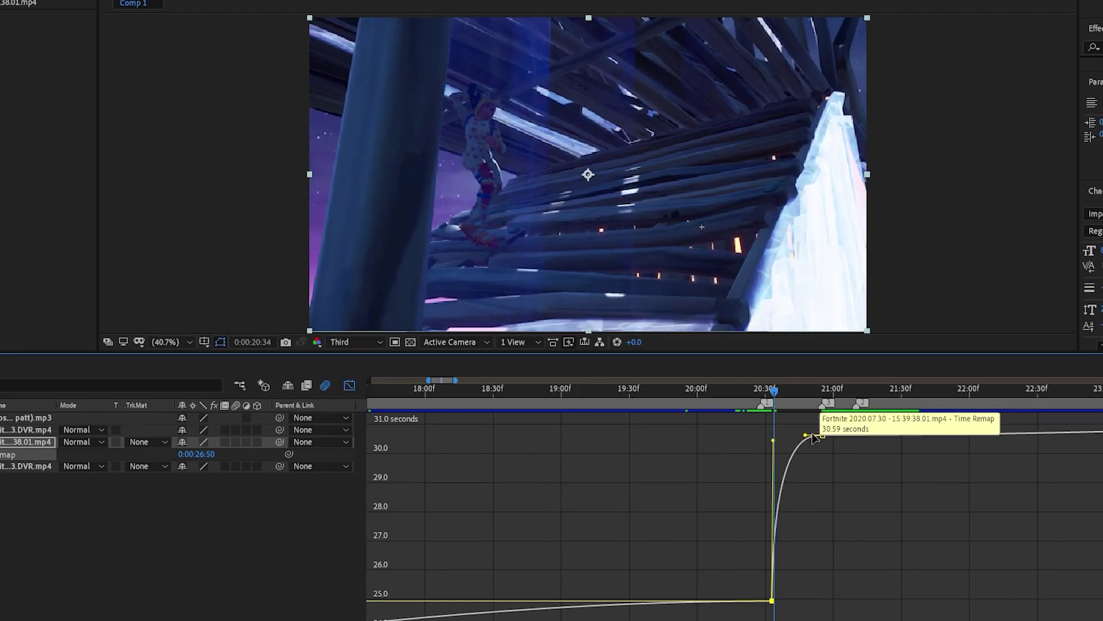
drag(815, 437, 783, 435)
drag(775, 392, 762, 392)
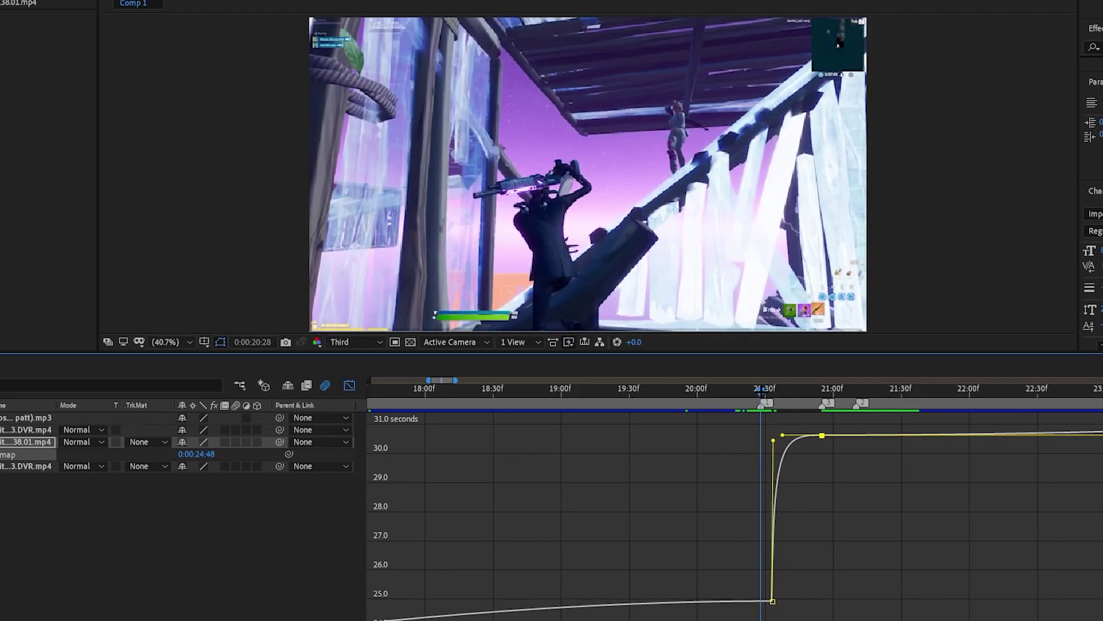
key(space)
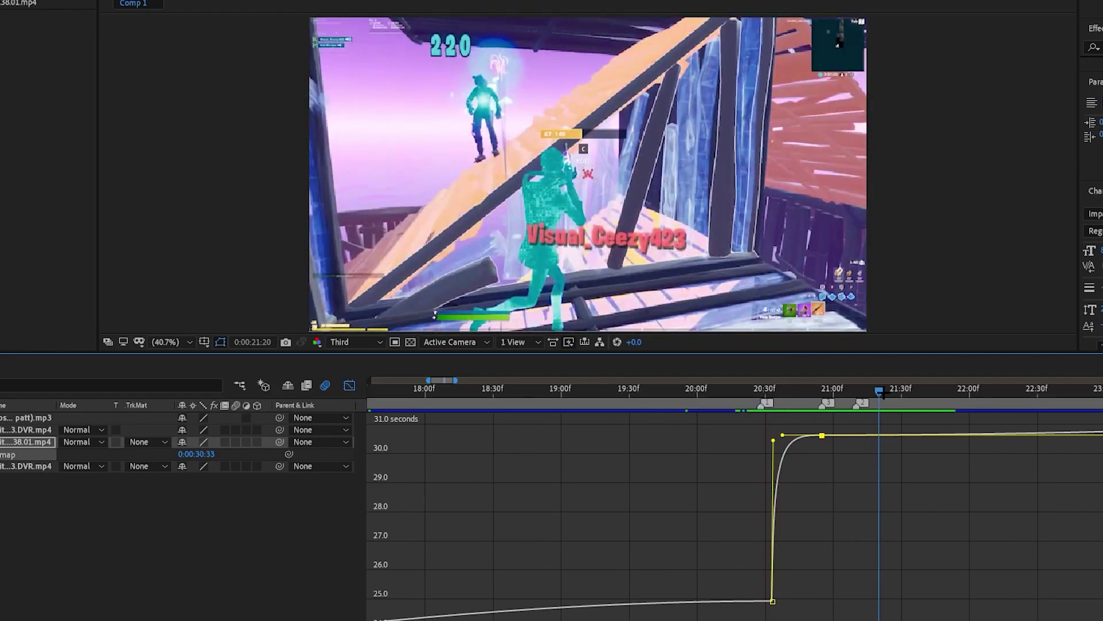
Soften the curve by lowering the first keyframe's handle to about 28 seconds and shortening the end keyframe's handle, and preview the replay
click(768, 397)
drag(772, 444, 774, 481)
drag(784, 437, 789, 435)
key(space)
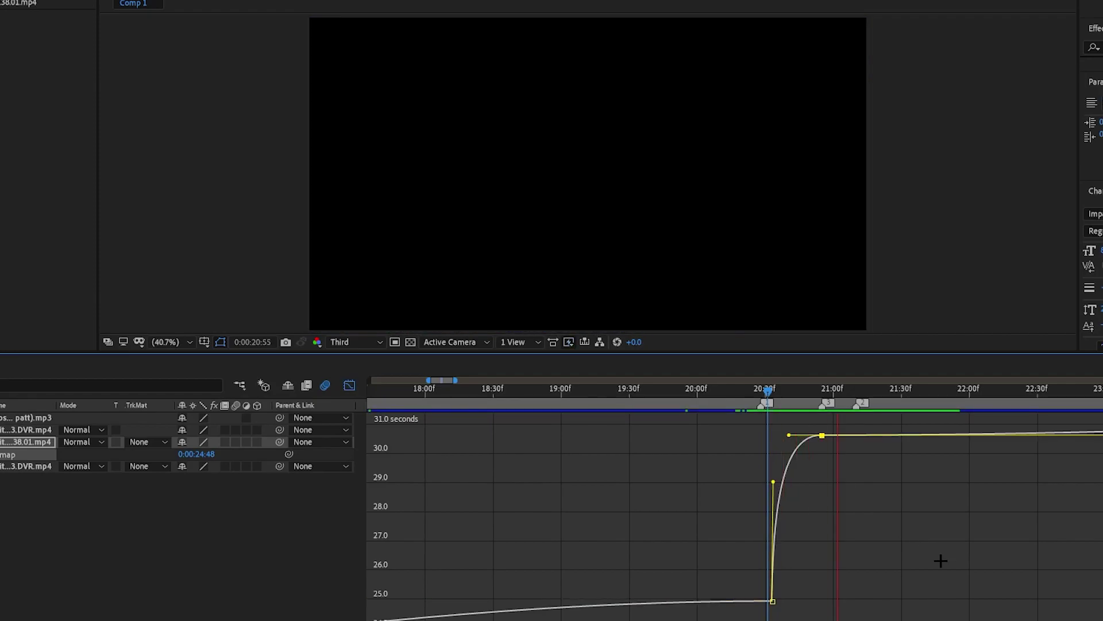
click(771, 397)
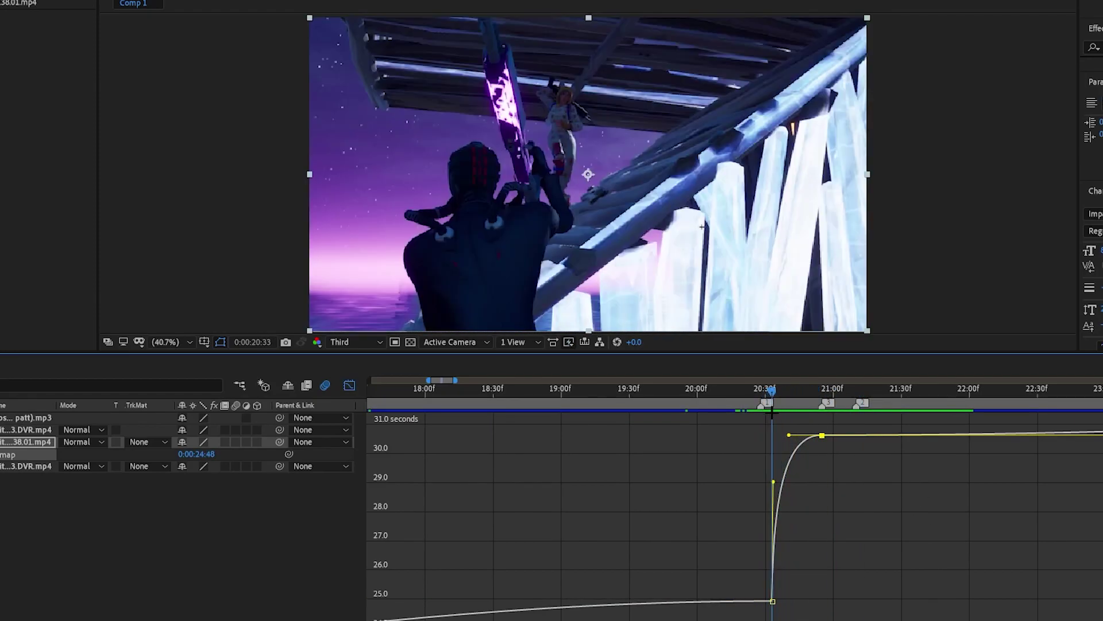
drag(774, 482, 773, 511)
click(745, 391)
key(space)
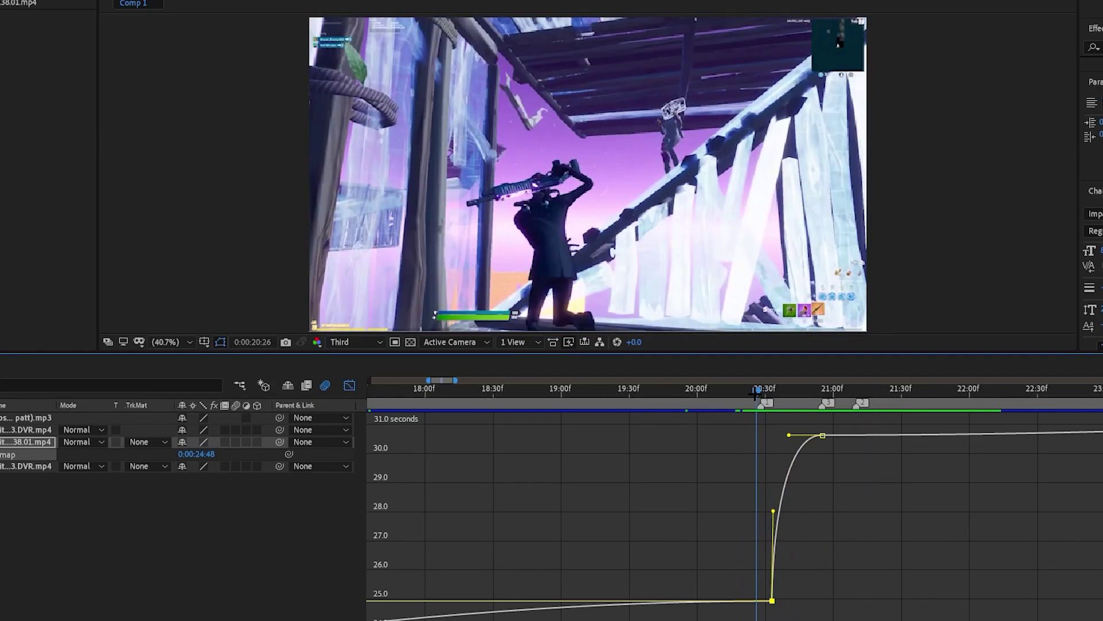
click(860, 389)
drag(861, 390, 793, 424)
key(space)
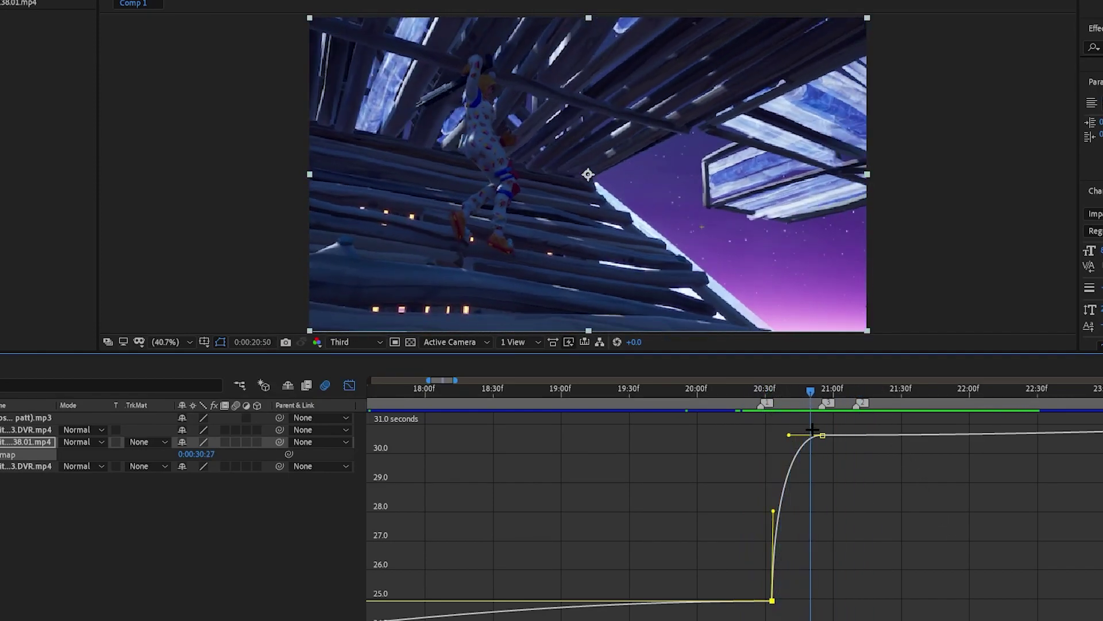
key(space)
Lower the first keyframe's handle to about 27.5 seconds, preview the replay, and return to the layer bars at 0:00:20:49
drag(774, 513, 774, 522)
key(space)
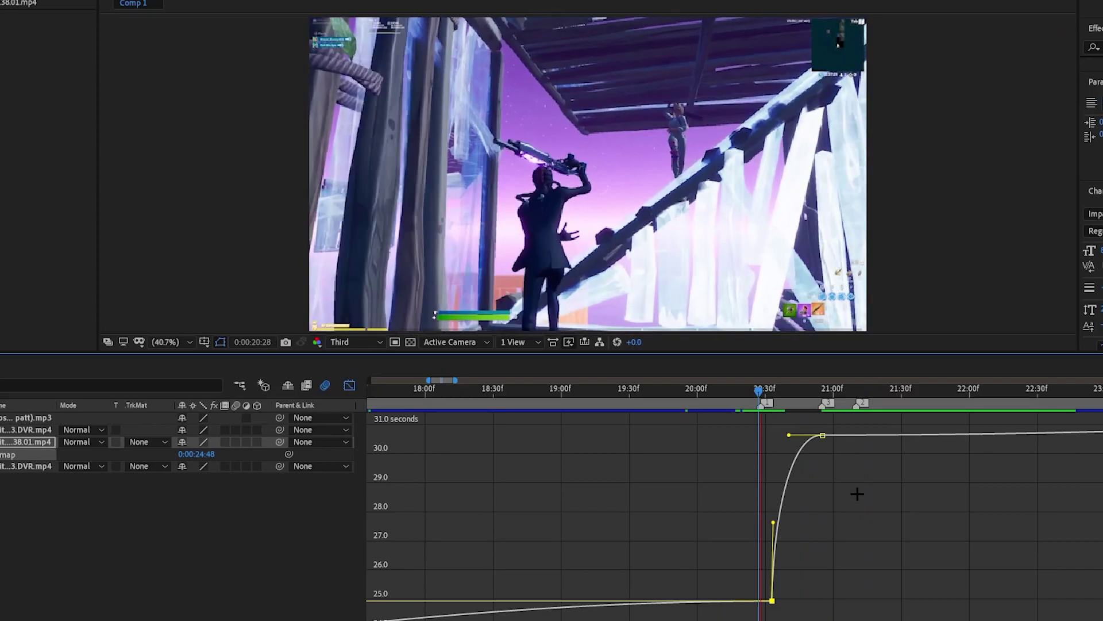
key(space)
drag(878, 384, 808, 390)
click(350, 385)
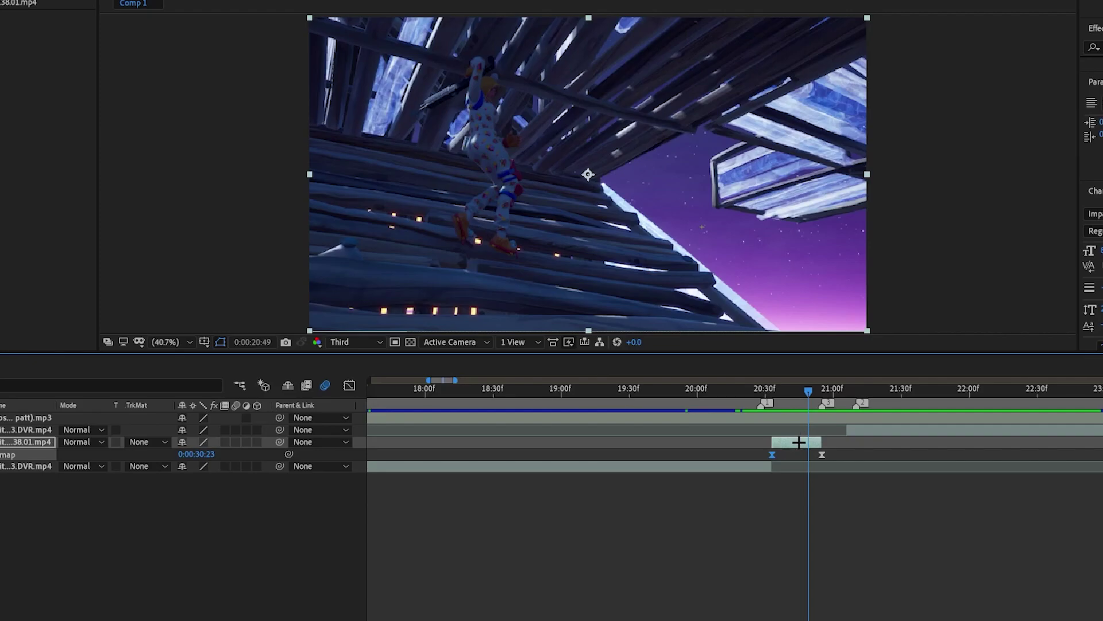
Duplicate the replay clip, place the copy at the 0:00:20:55 marker where the original ends, and time-reverse it
key(ctrl+d)
double_click(799, 442)
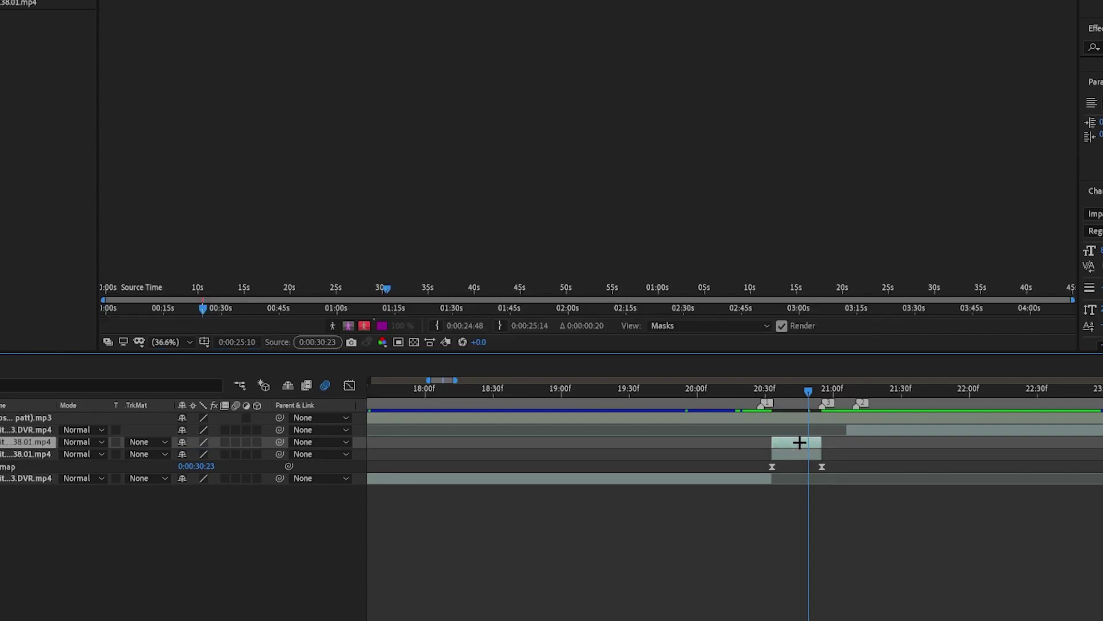
click(160, 3)
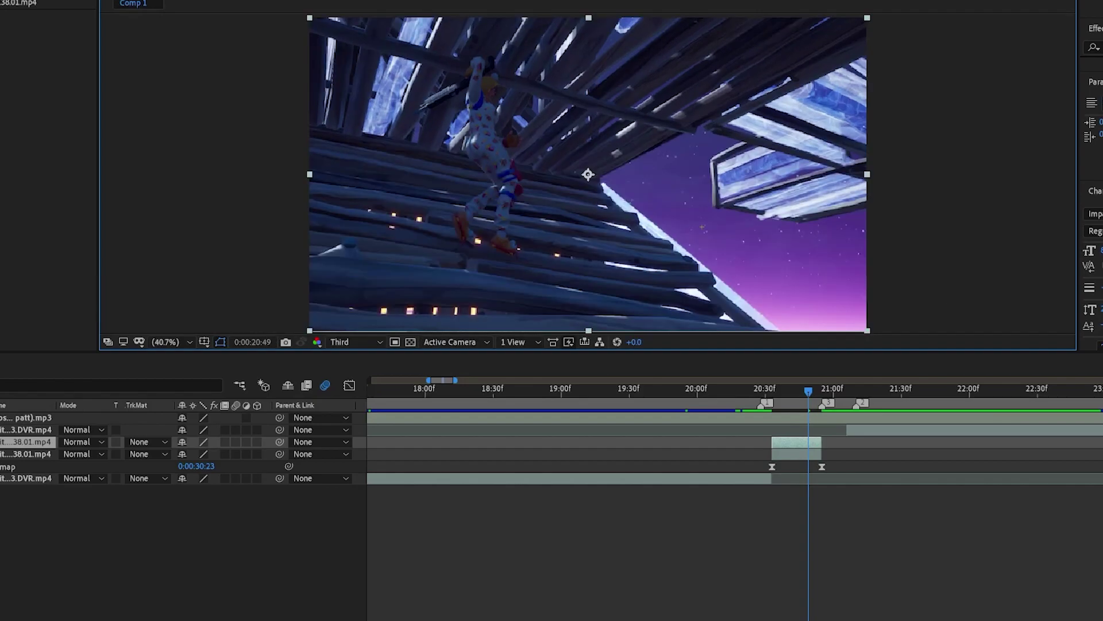
drag(785, 442, 837, 454)
drag(808, 391, 832, 414)
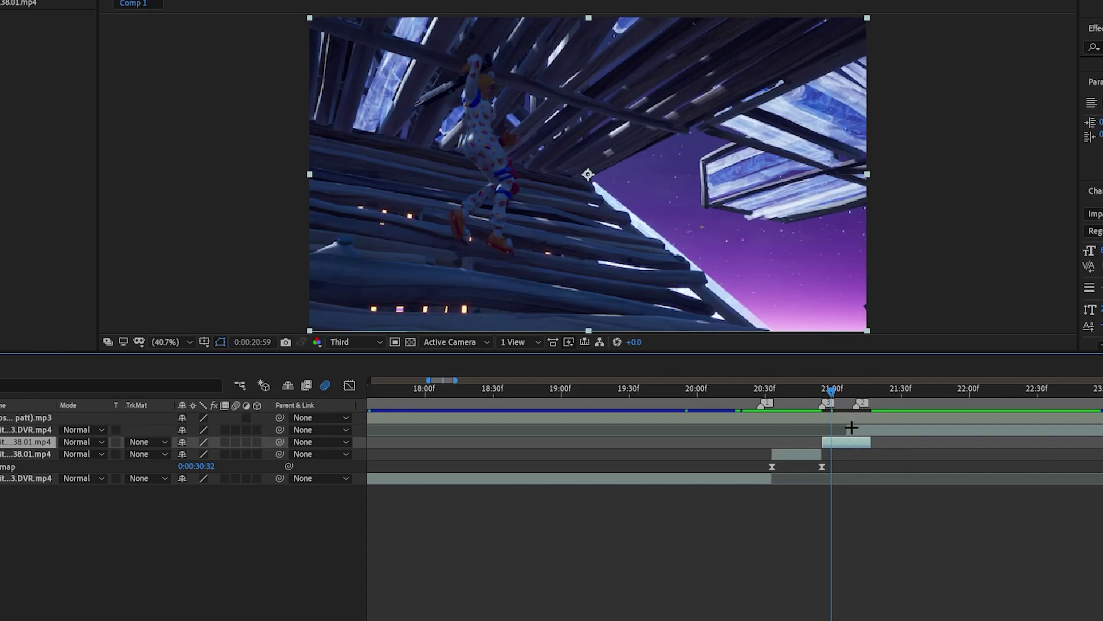
key(ctrl+alt+t)
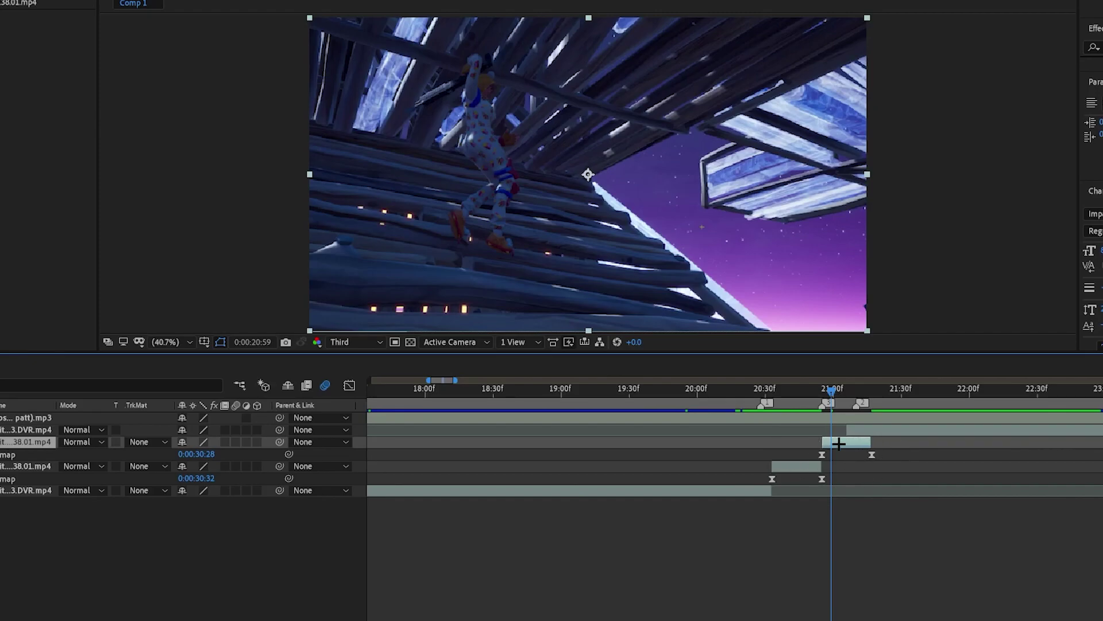
Move the reversed replay's end keyframe to 0:00:21:06, where the second gameplay section starts, and cut off the remainder of the clip
key(k)
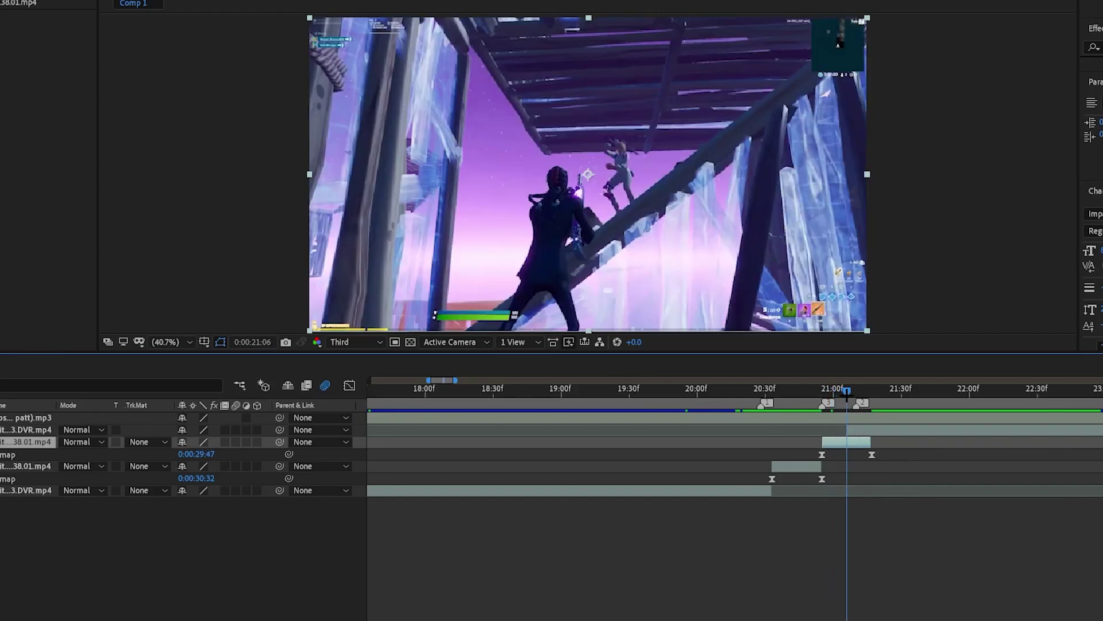
click(872, 454)
drag(872, 454, 847, 464)
key(ctrl+shift+d)
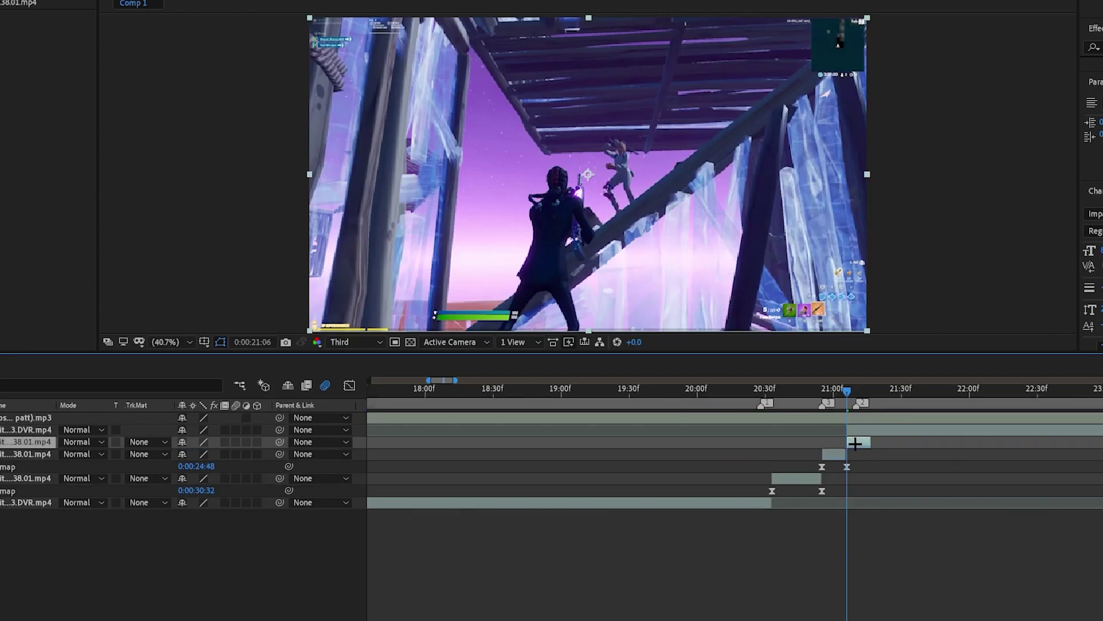
key(Delete)
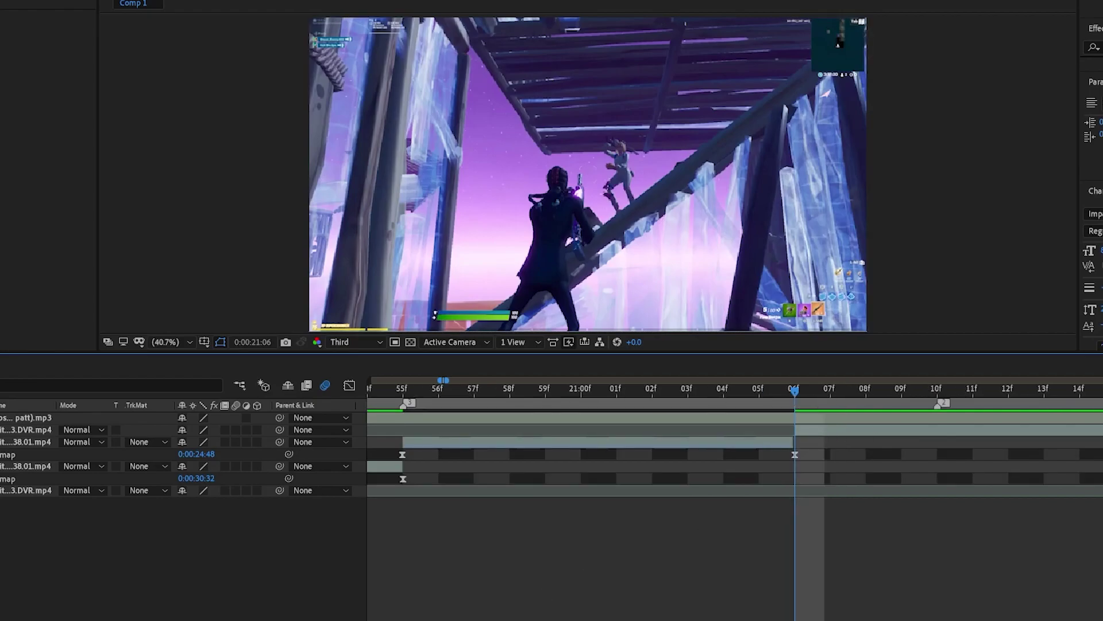
key(minus)
drag(804, 392, 682, 419)
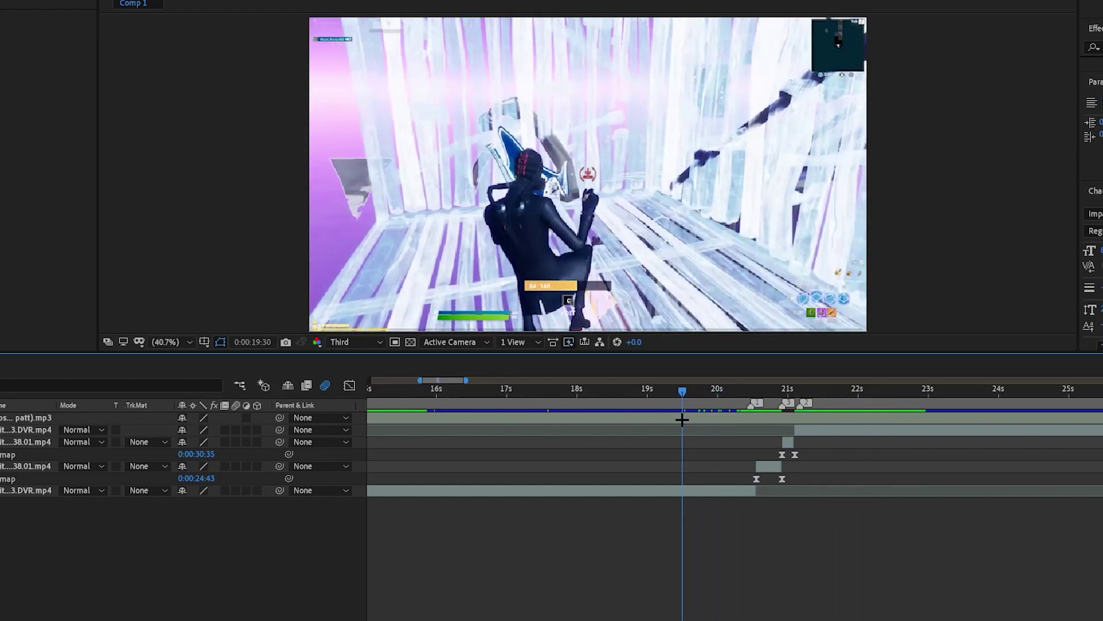
key(ctrl+shift+d)
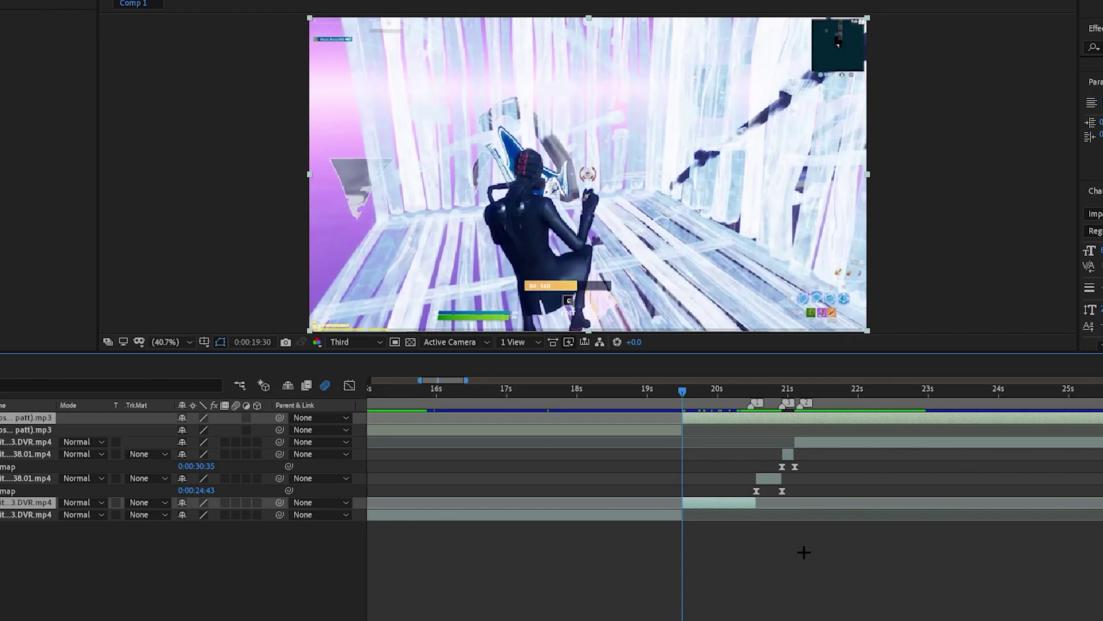
key(ctrl+z)
drag(690, 389, 794, 389)
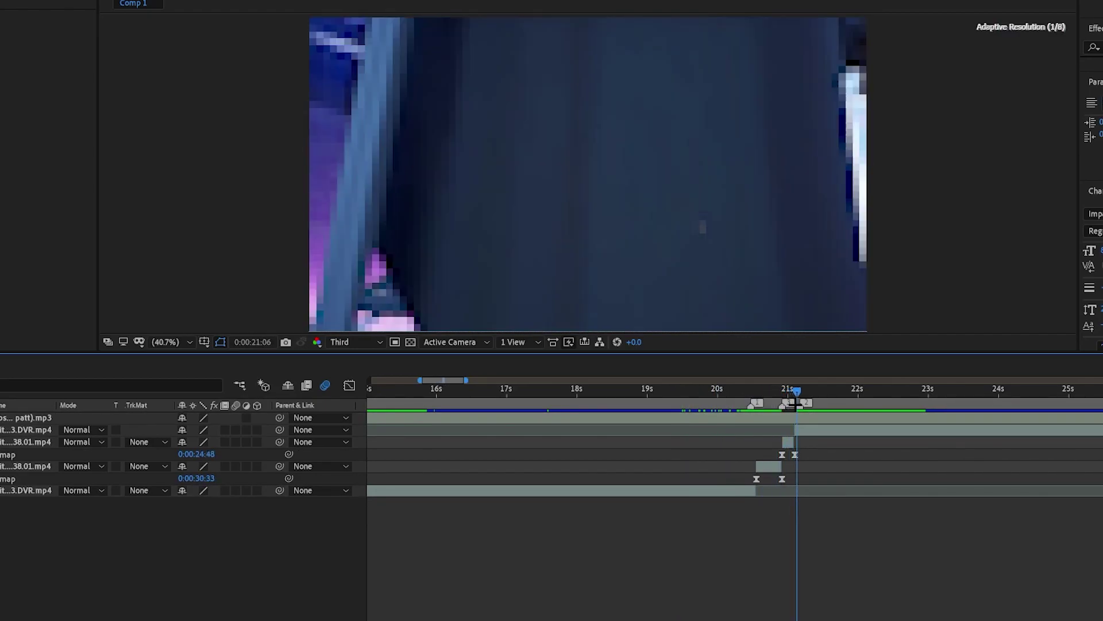
drag(789, 448, 657, 488)
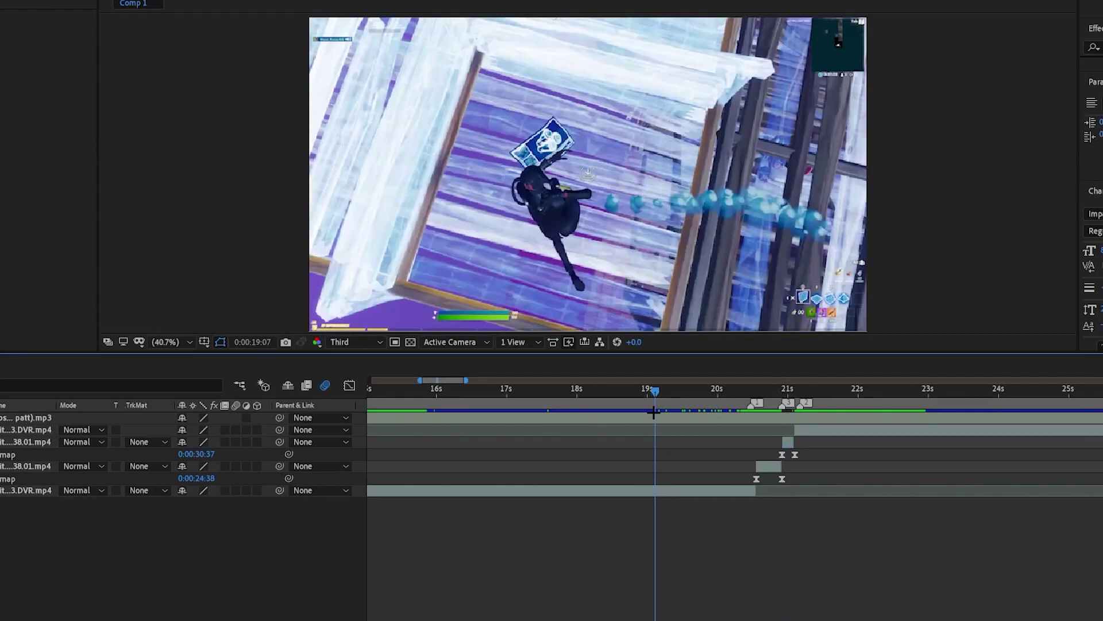
click(665, 490)
key(ctrl+shift+d)
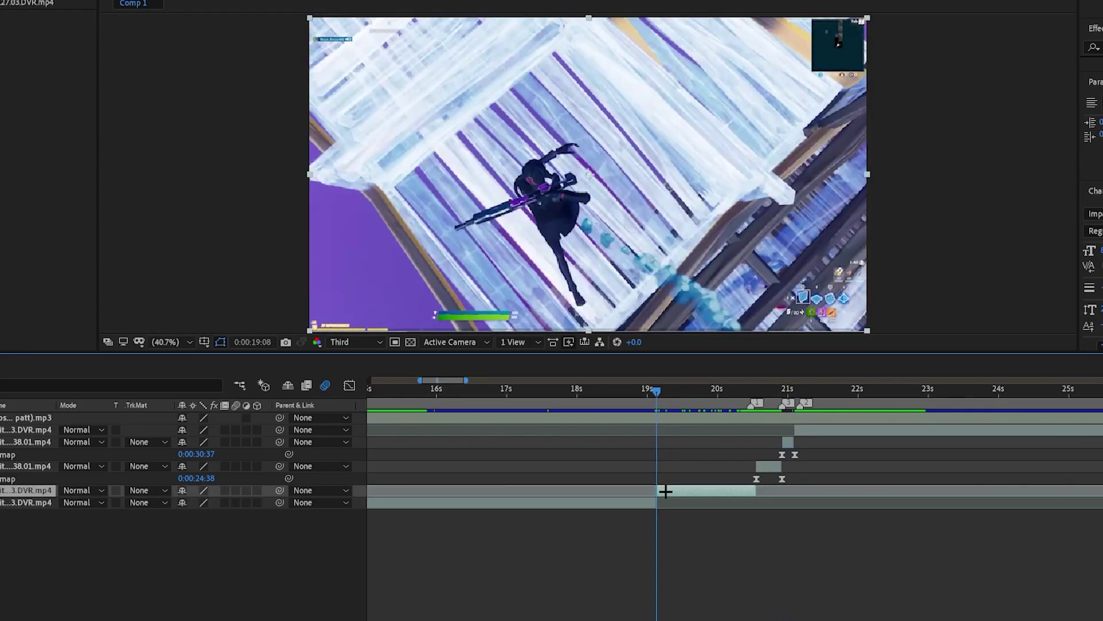
key(ctrl+z)
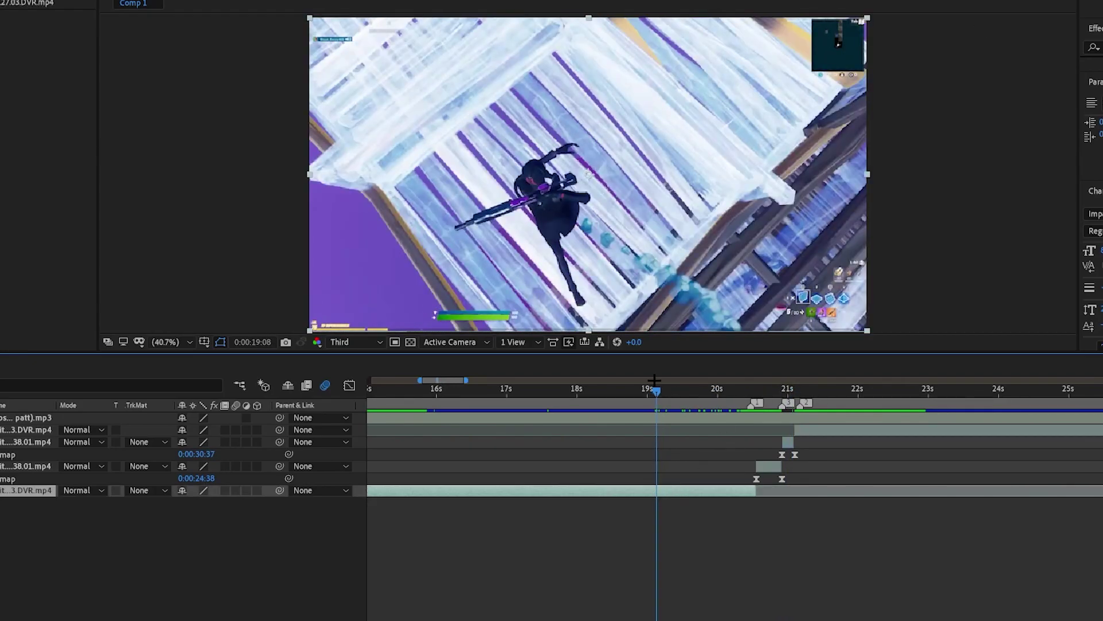
Reshape the reversed replay's time remap curve near 0:00:21:05 by adjusting the end keyframe's handle, and return to the layer bars
drag(658, 392, 793, 392)
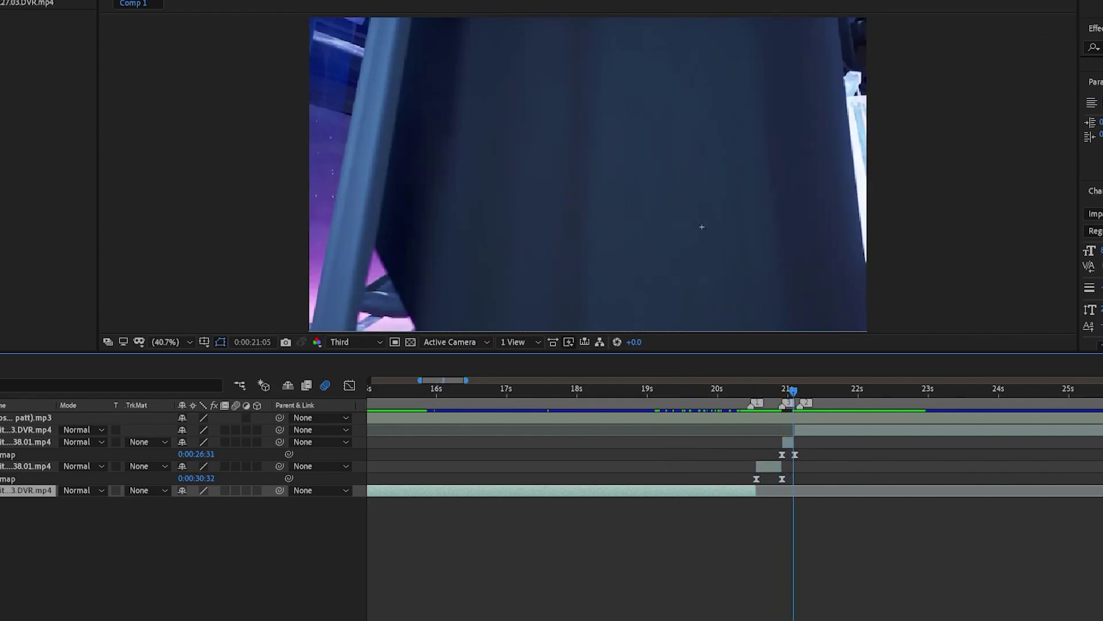
key(semicolon)
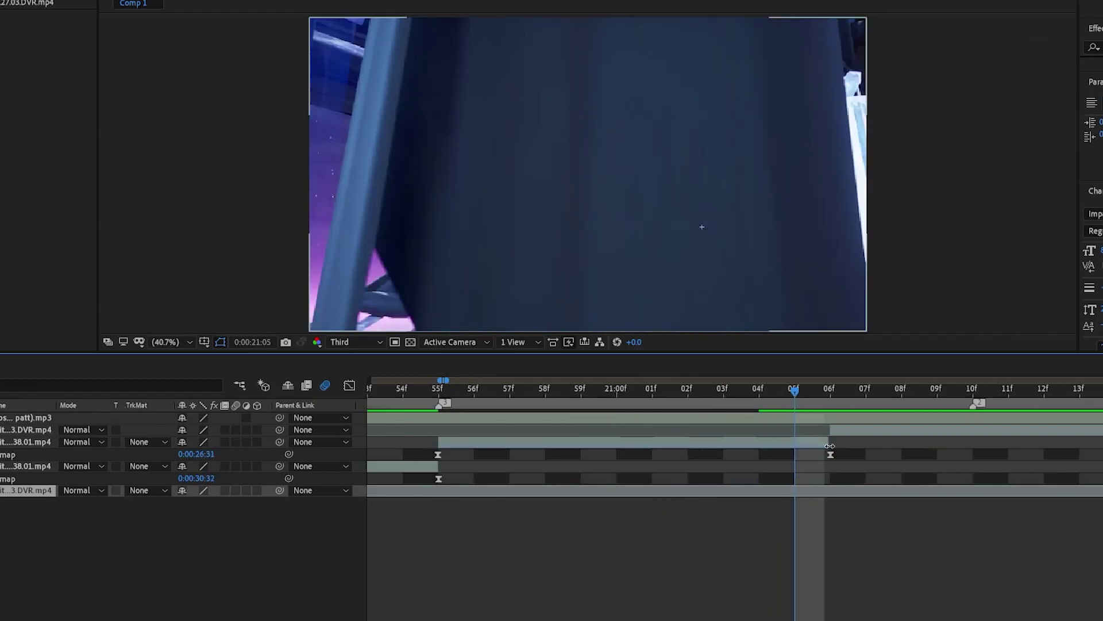
click(831, 446)
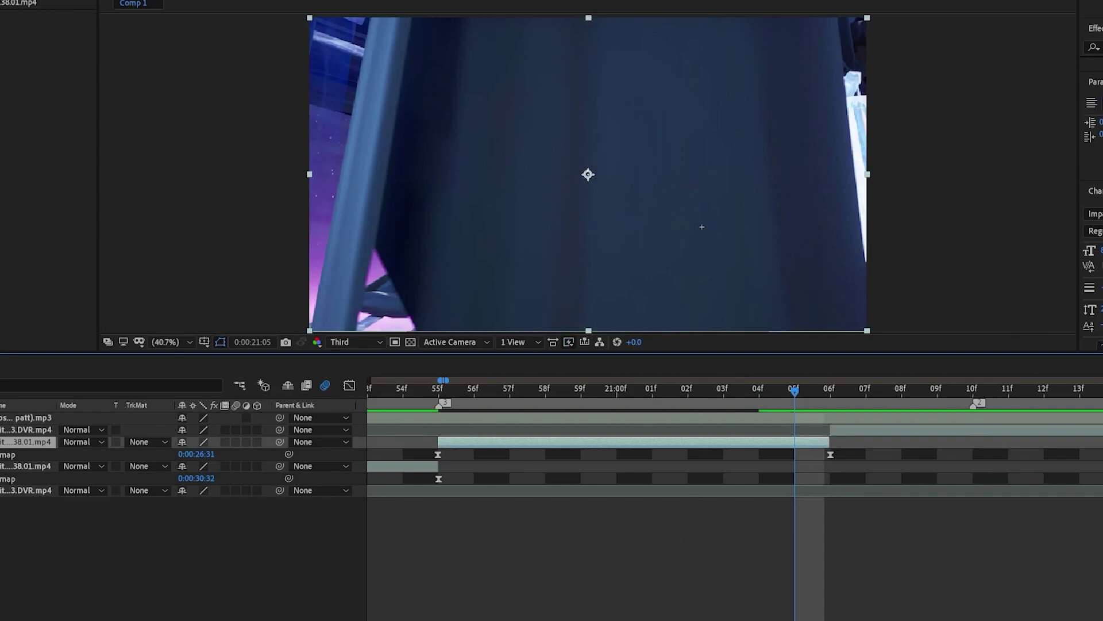
key(semicolon)
drag(808, 460, 745, 454)
click(349, 385)
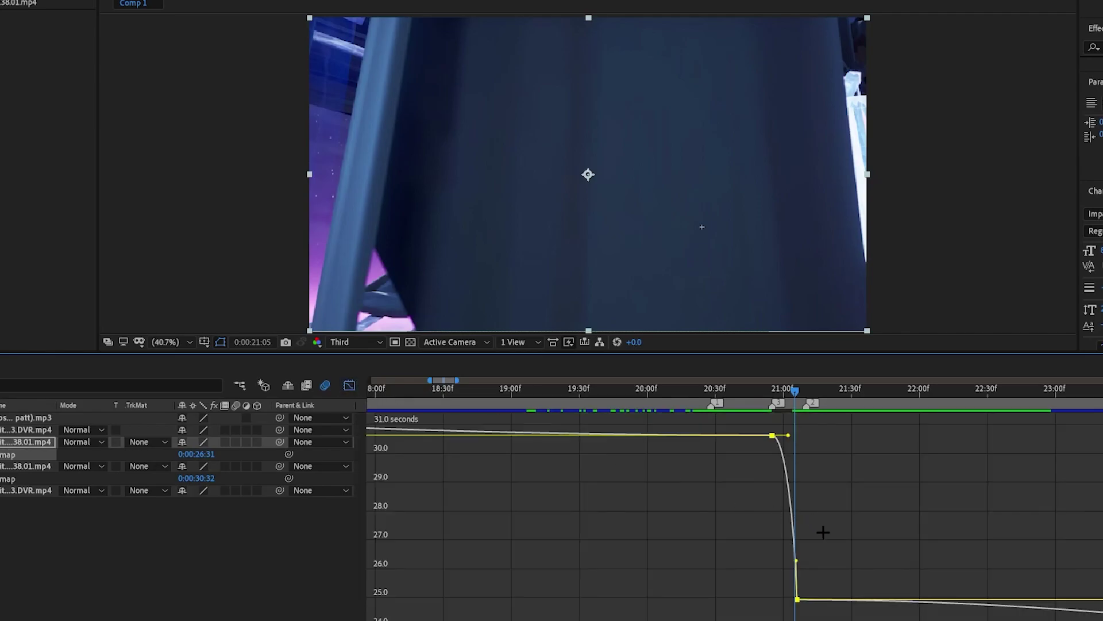
drag(798, 561, 832, 551)
key(shift+F3)
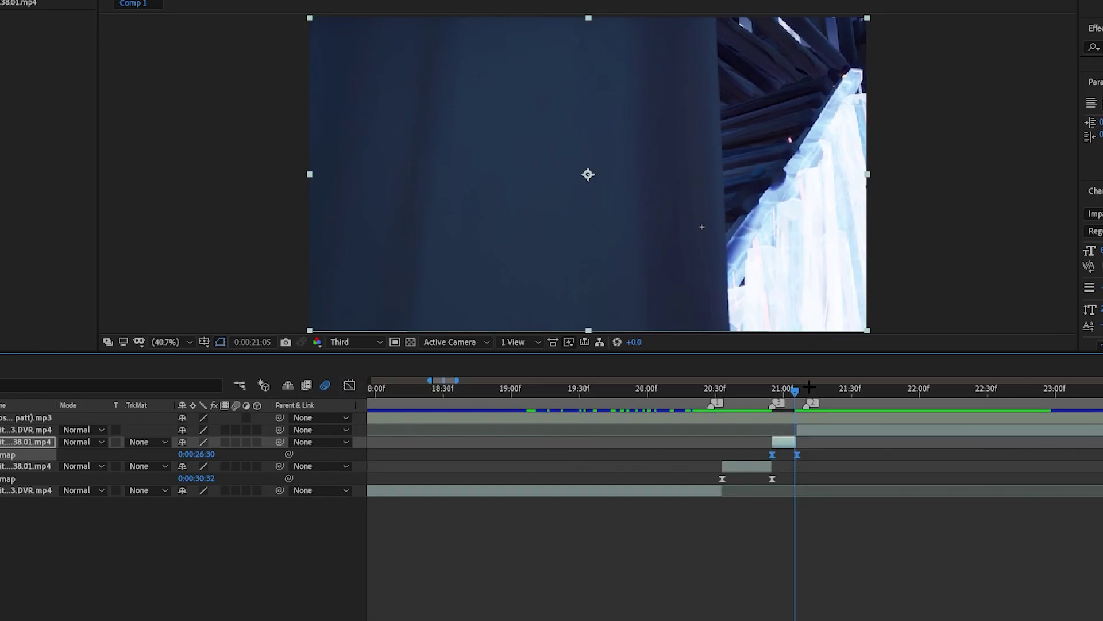
Preview the forward and reversed replay transition from about 0:00:20:02 into the second gameplay section, and return to 0:00:20:09
key(Page_Up)
key(Page_Up)
key(Page_Up)
key(Page_Up)
key(Page_Up)
key(Page_Up)
key(Page_Up)
key(Page_Up)
key(Page_Up)
key(Page_Up)
key(Page_Up)
key(Page_Up)
key(Page_Up)
key(Page_Up)
key(Page_Up)
key(Page_Up)
key(Page_Up)
key(Page_Up)
key(Page_Up)
key(Page_Up)
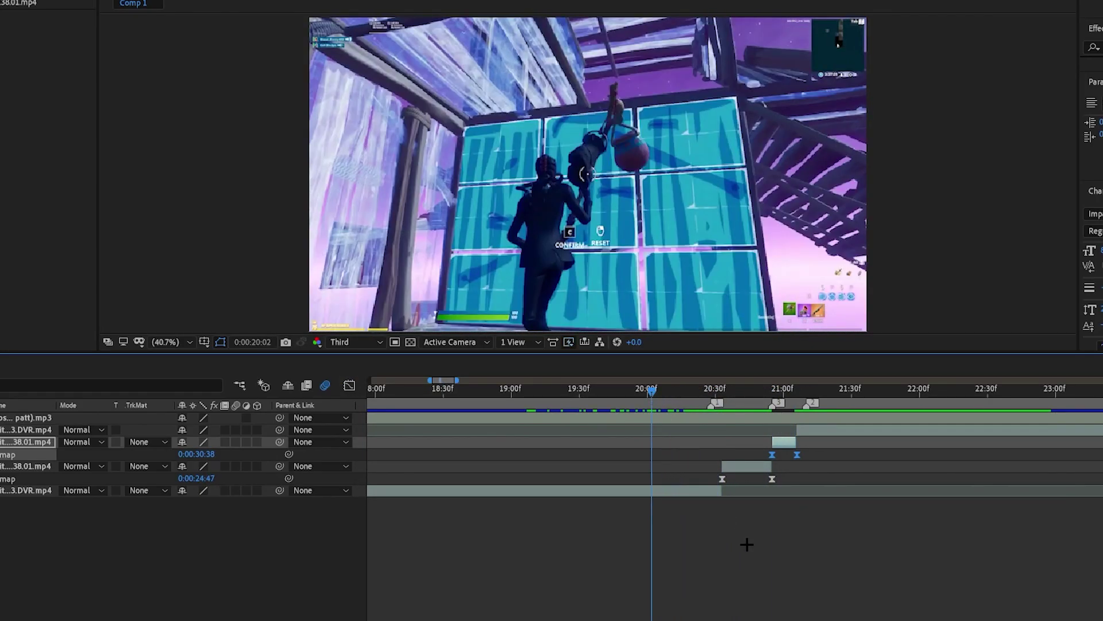
key(space)
drag(883, 388, 665, 486)
key(space)
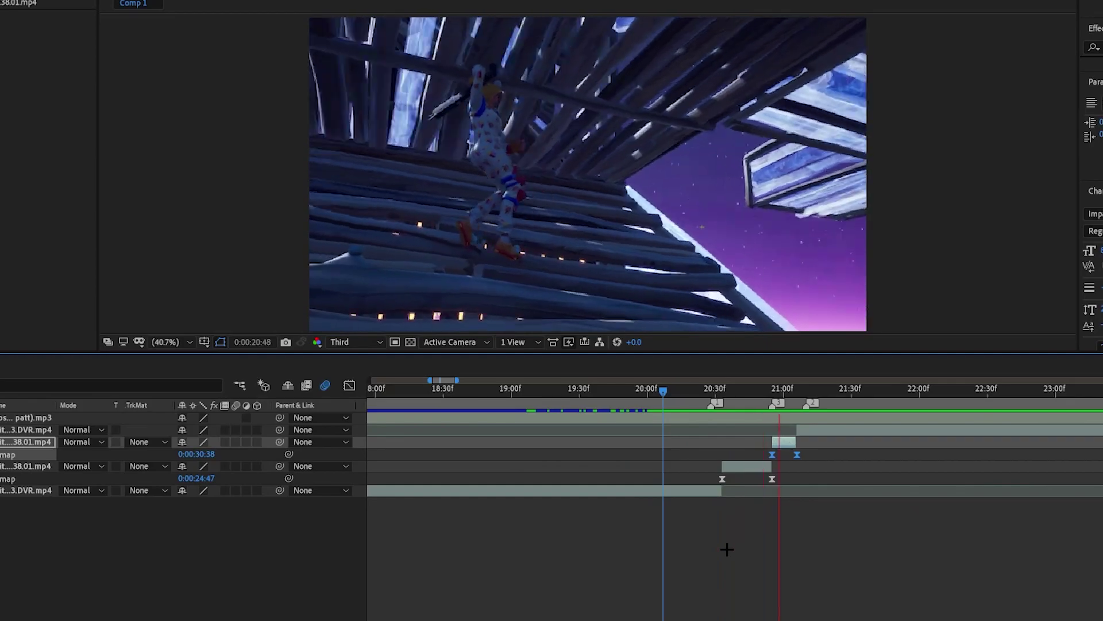
key(space)
drag(826, 391, 668, 390)
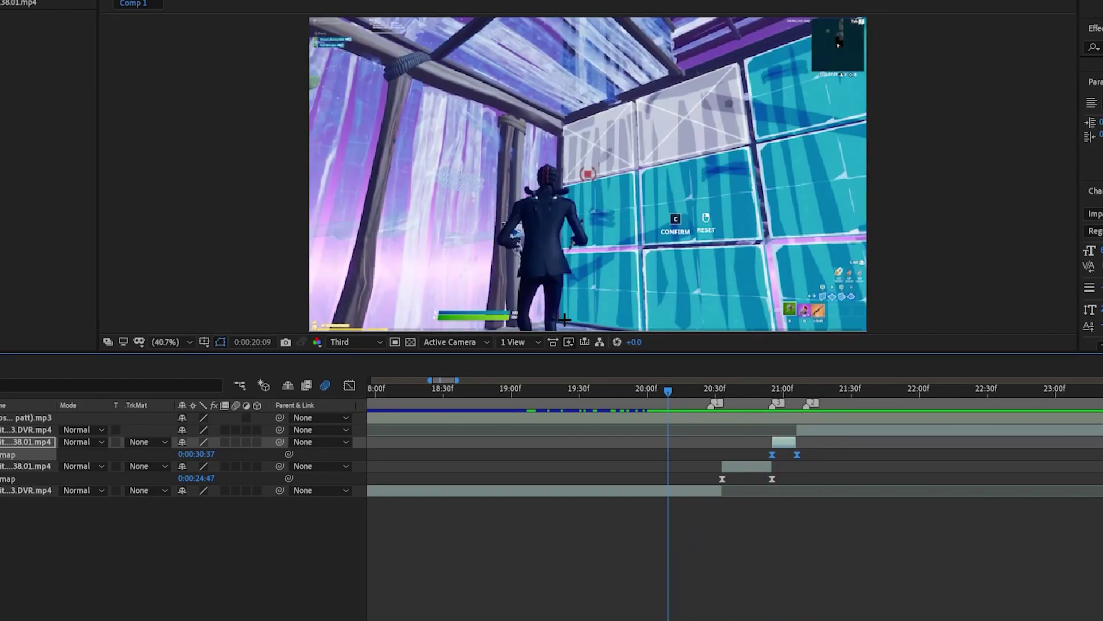
Add an adjustment layer and place it in the layer stack directly above the forward replay clip
right_click(178, 549)
mouse_move(208, 391)
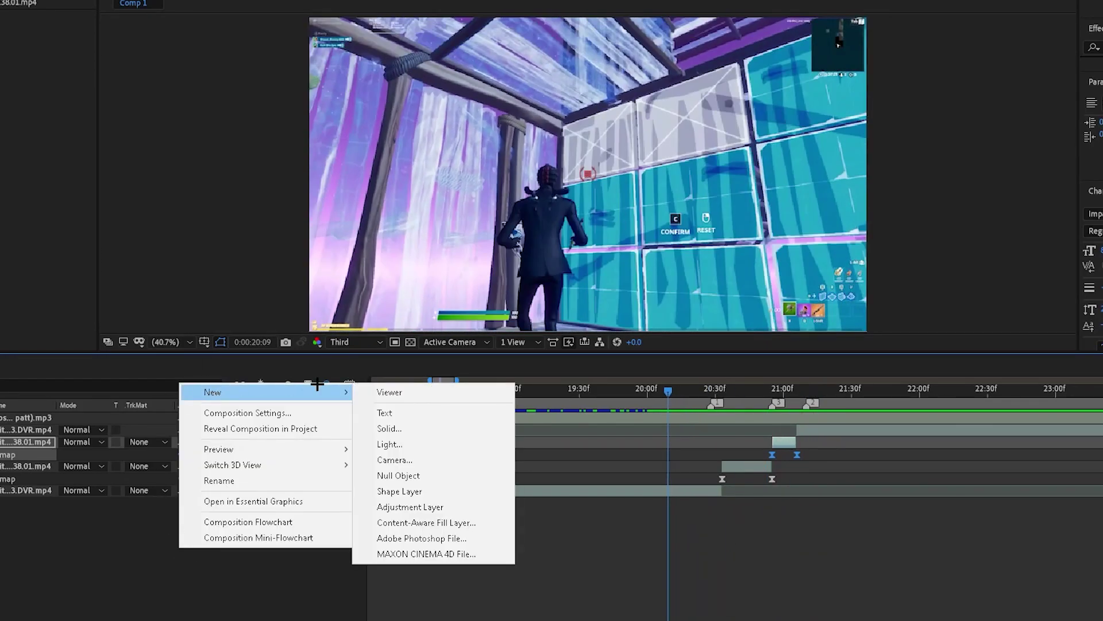
click(443, 506)
drag(26, 439, 23, 476)
Trim the adjustment layer to start at 0:00:20:26 and end at 0:00:20:34, removing the leftover part
drag(668, 391, 707, 395)
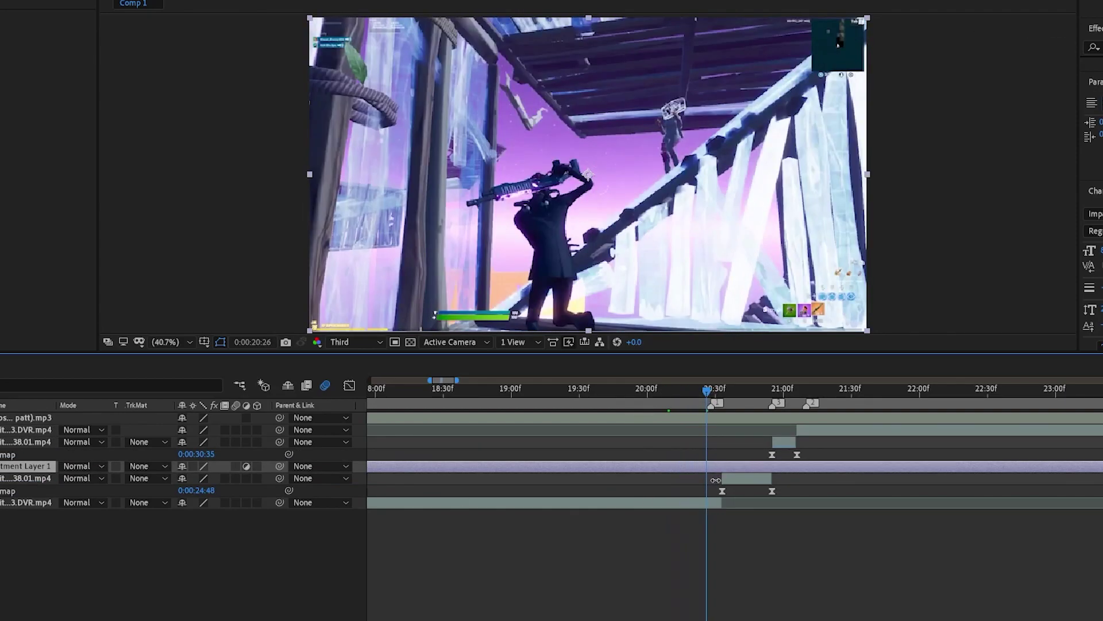
key(alt+[)
click(678, 476)
drag(708, 402, 724, 389)
click(720, 467)
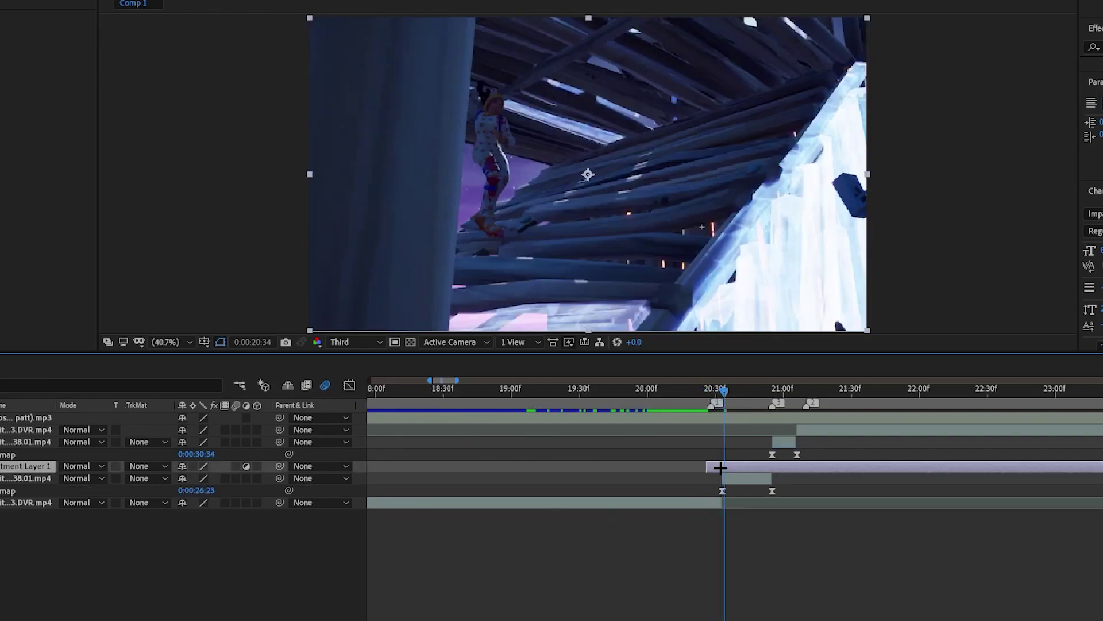
key(ctrl+shift+d)
mouse_move(726, 391)
mouse_down()
mouse_move(742, 393)
mouse_move(720, 396)
mouse_up()
key(Delete)
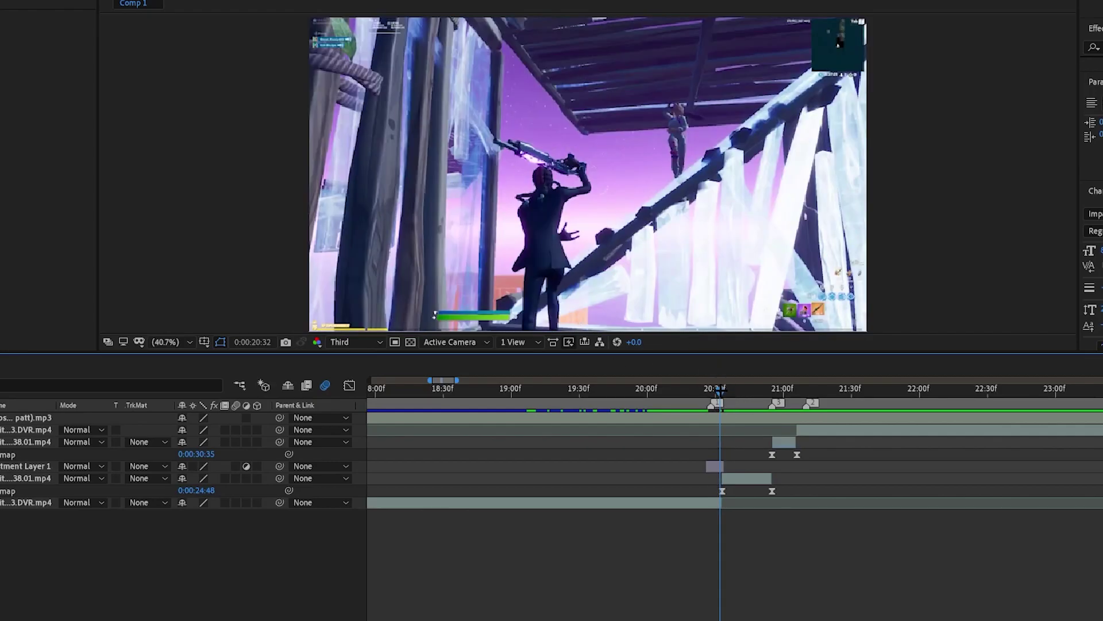
Apply the S_BlurMoCurves effect to the short adjustment layer at the cut into the replay
drag(719, 390, 723, 391)
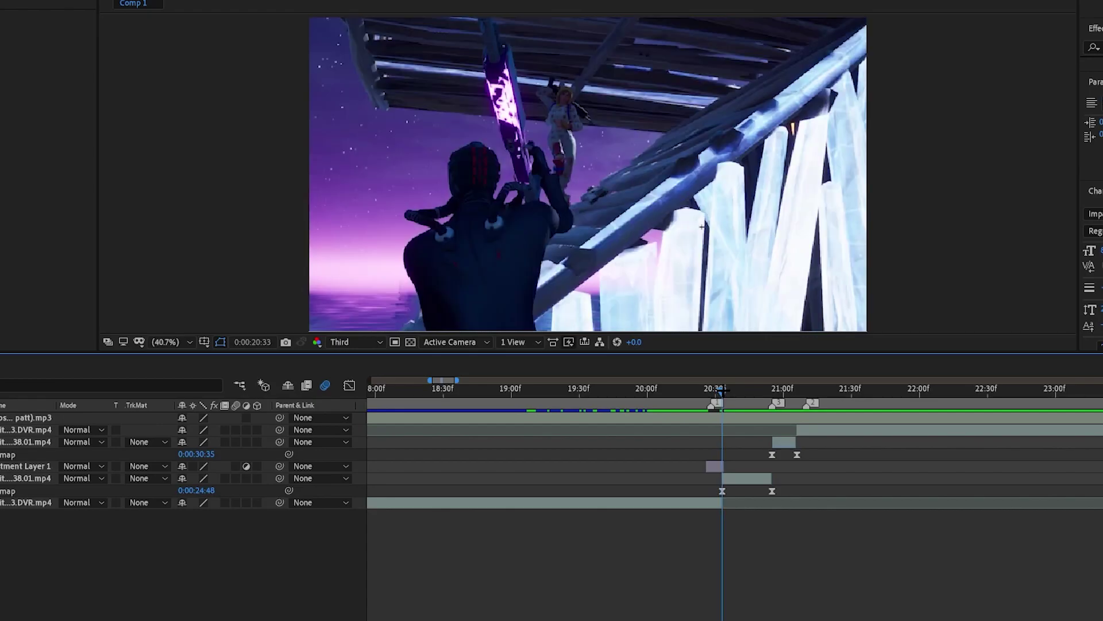
key(Page_Up)
key(Page_Up)
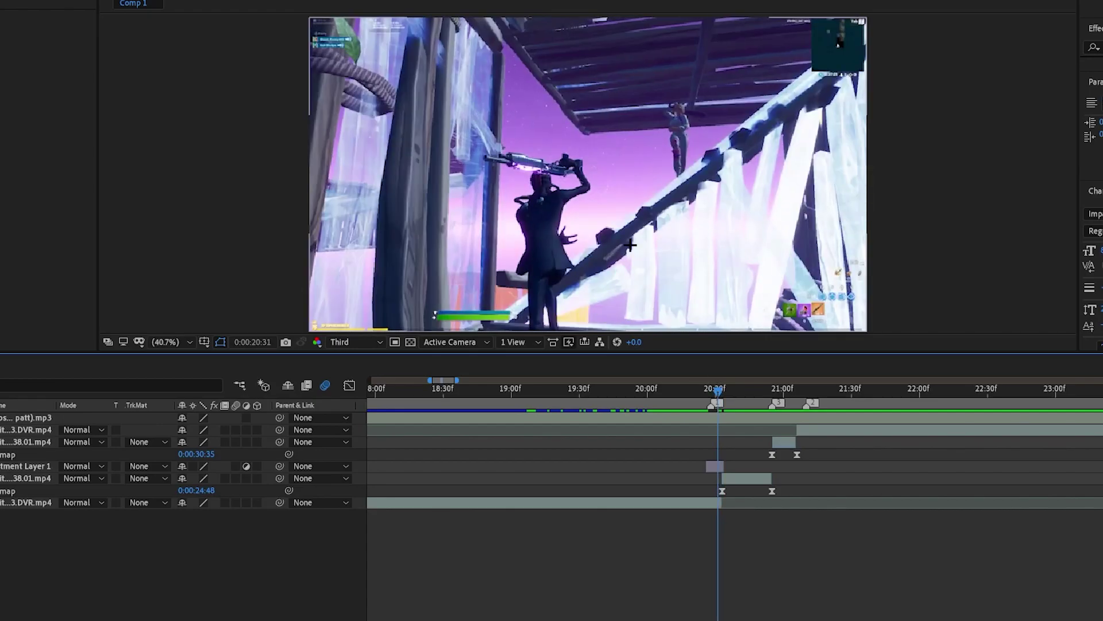
click(720, 390)
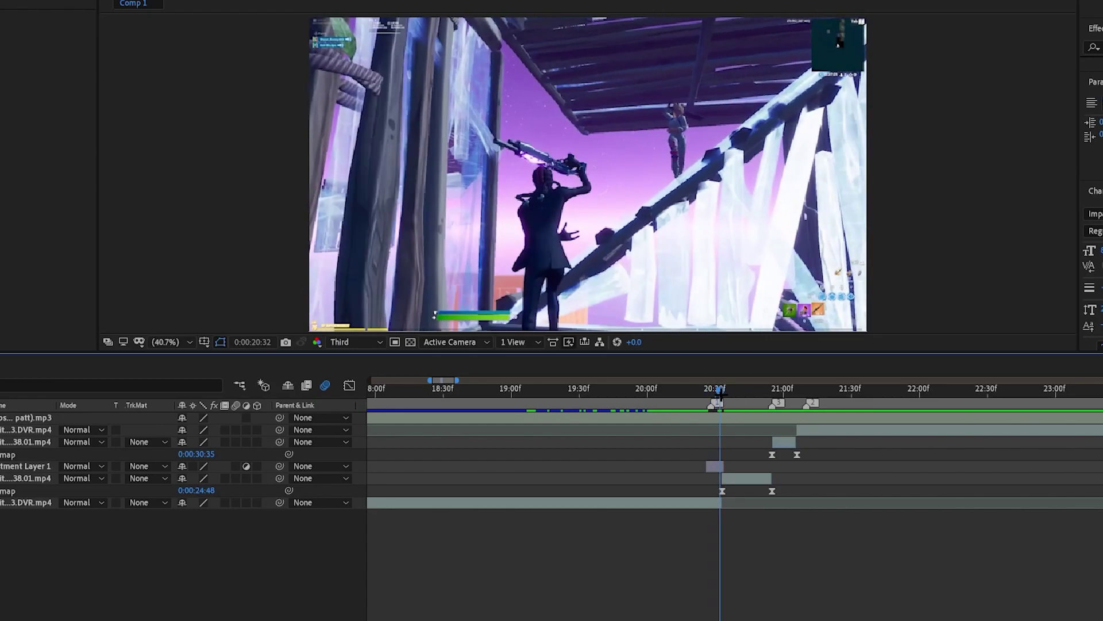
click(715, 465)
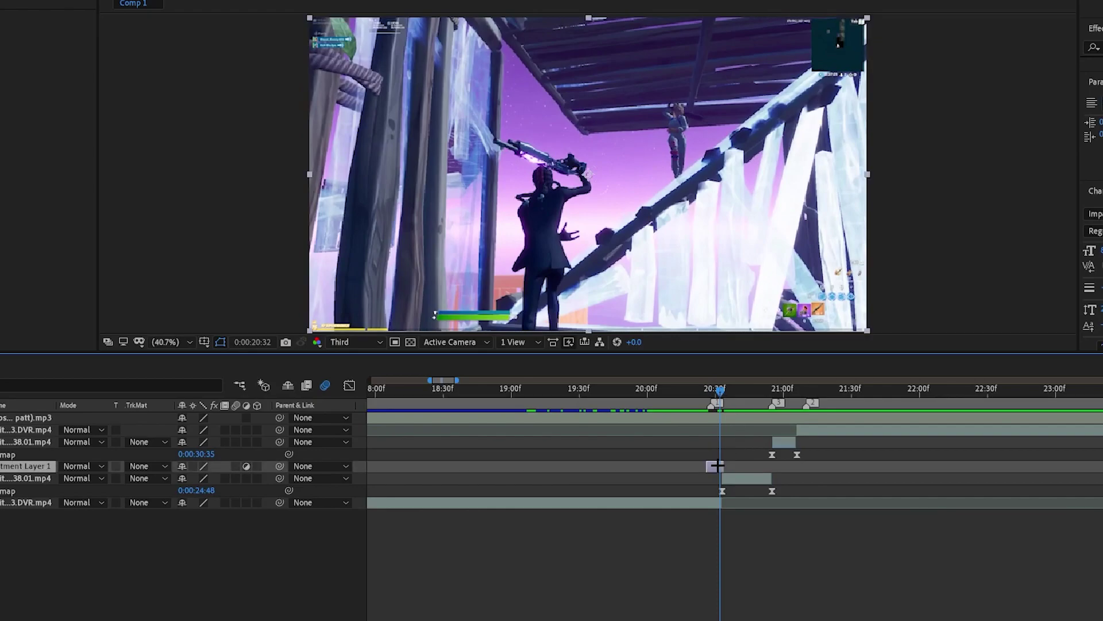
key(ctrl+space)
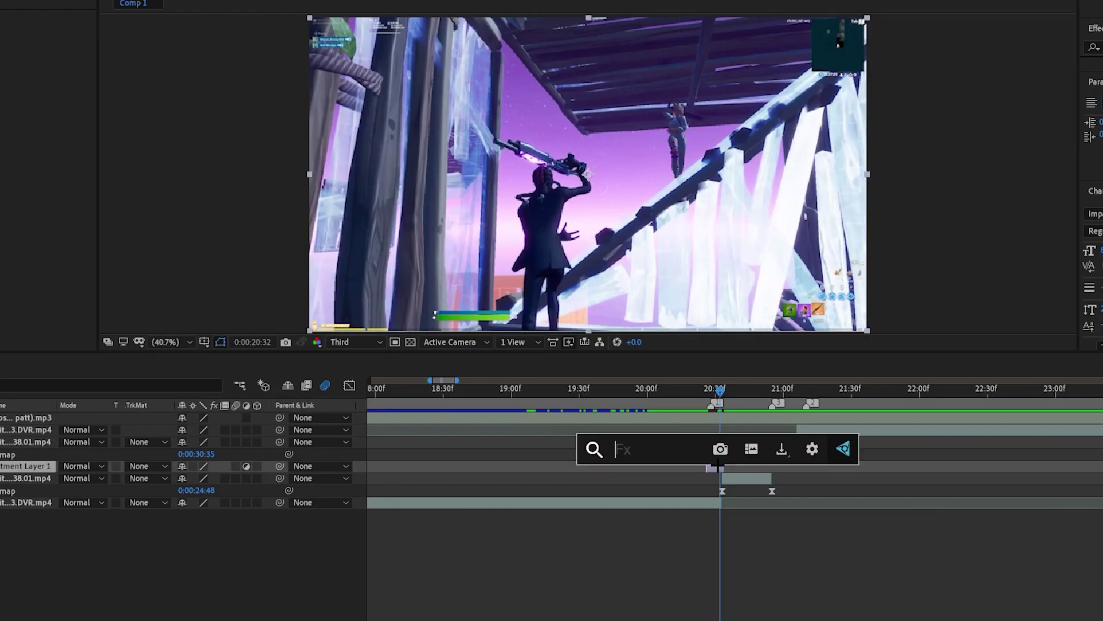
text(blurmo)
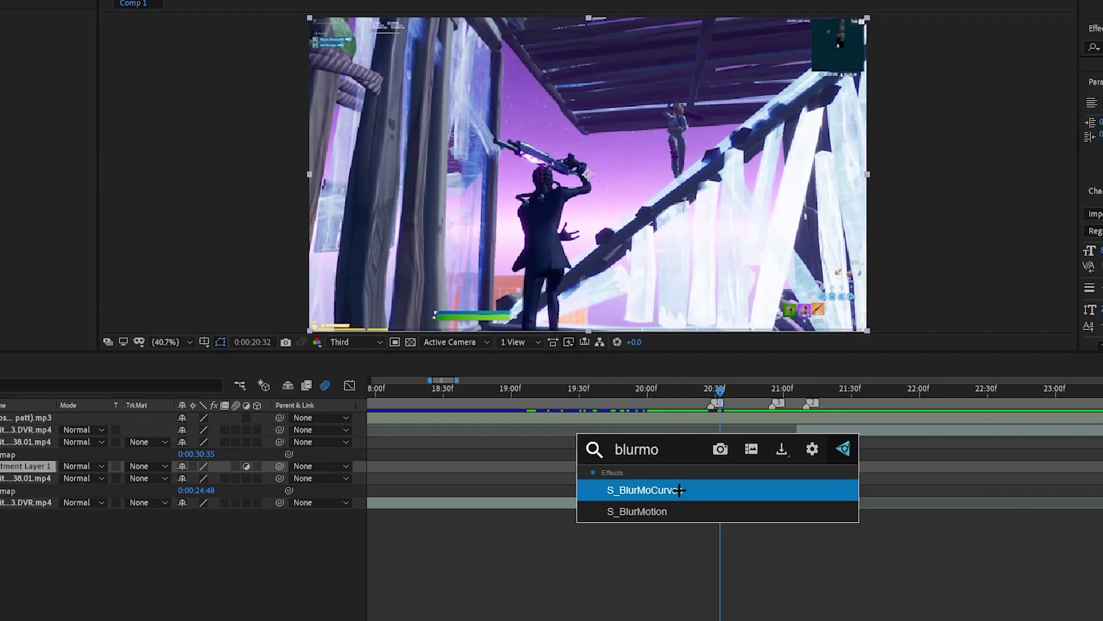
click(679, 489)
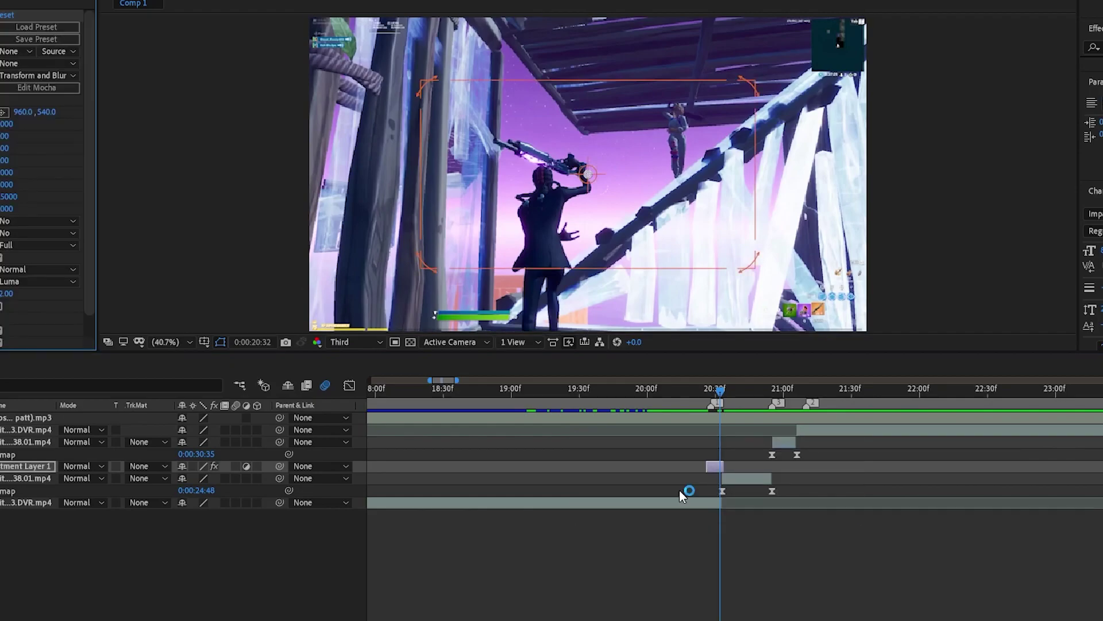
Keyframe the blur effect's Z Dist, Shift X and Shift Y at 0:00:20:30 and reveal the layer's keyframes
click(714, 388)
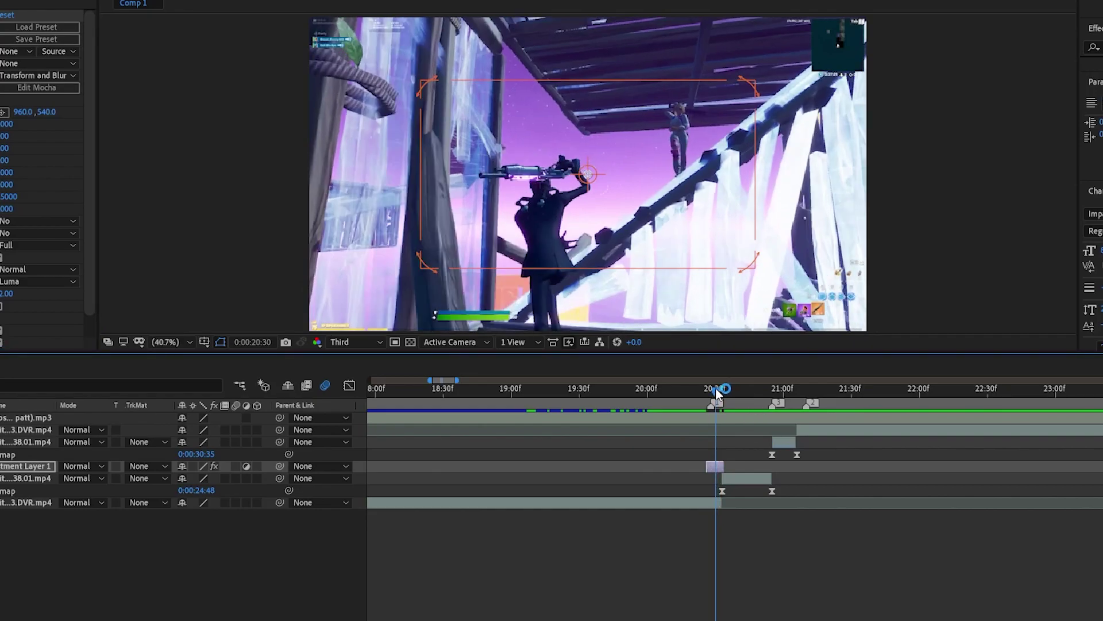
drag(713, 389, 716, 391)
key(;)
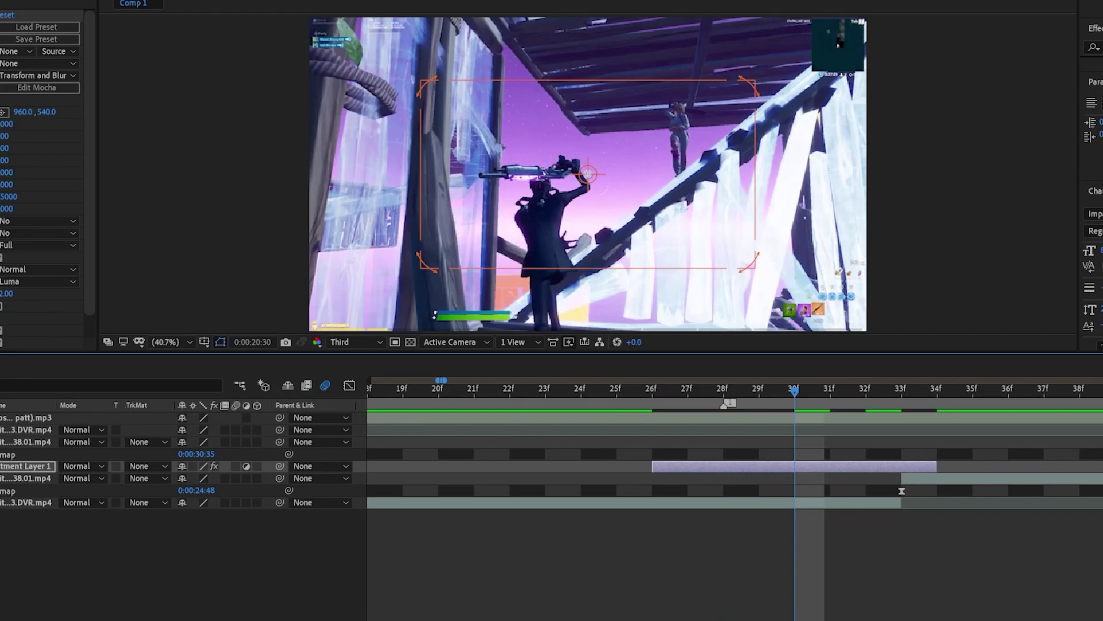
key(space)
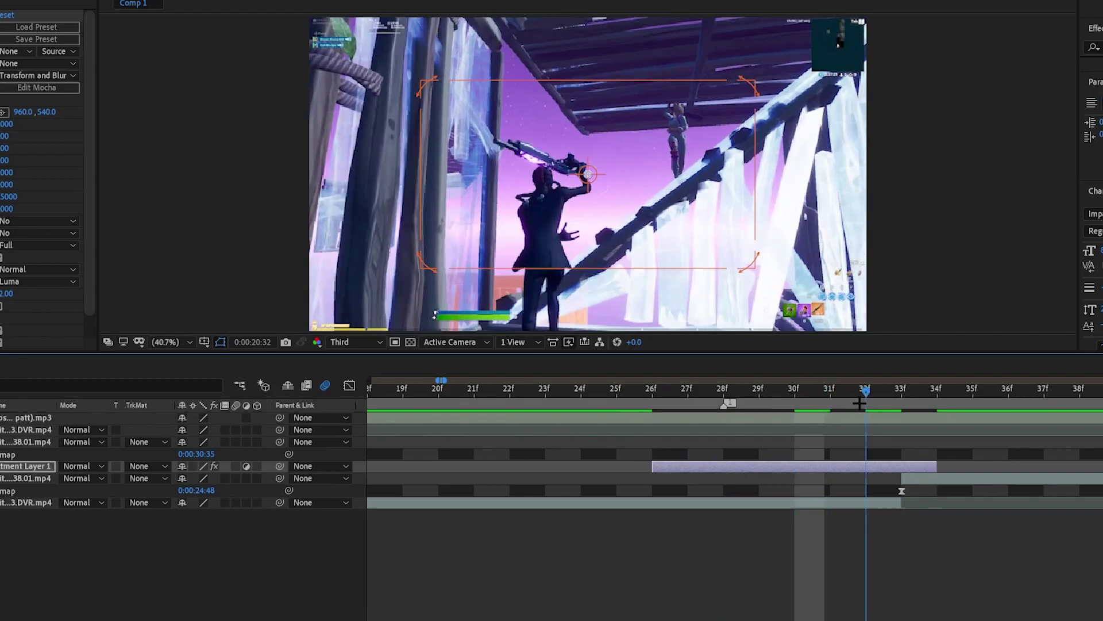
key(space)
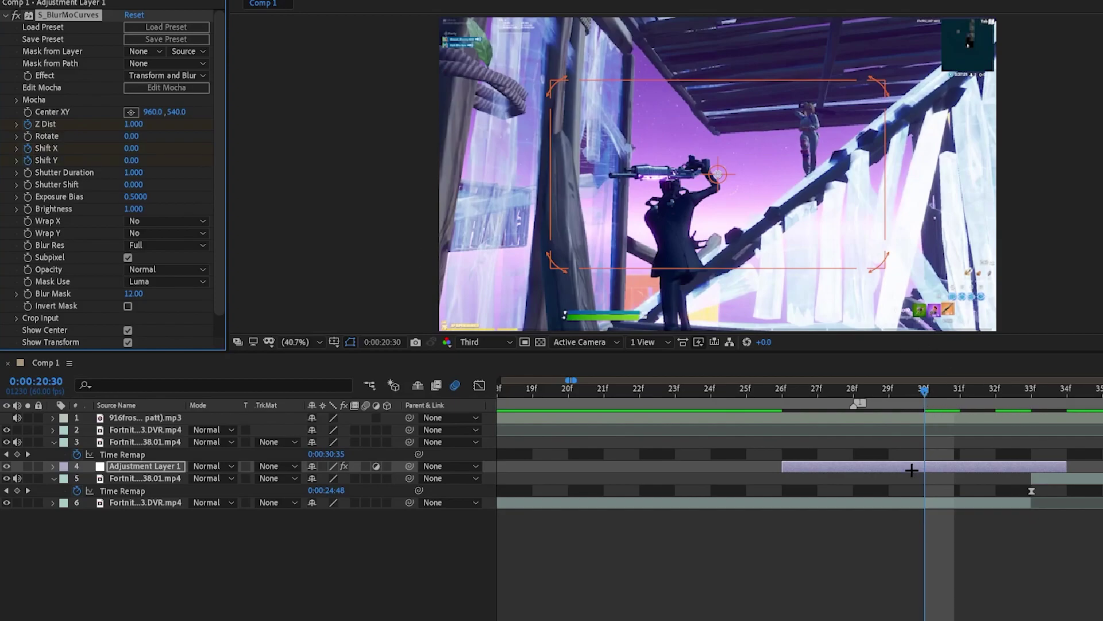
key(u)
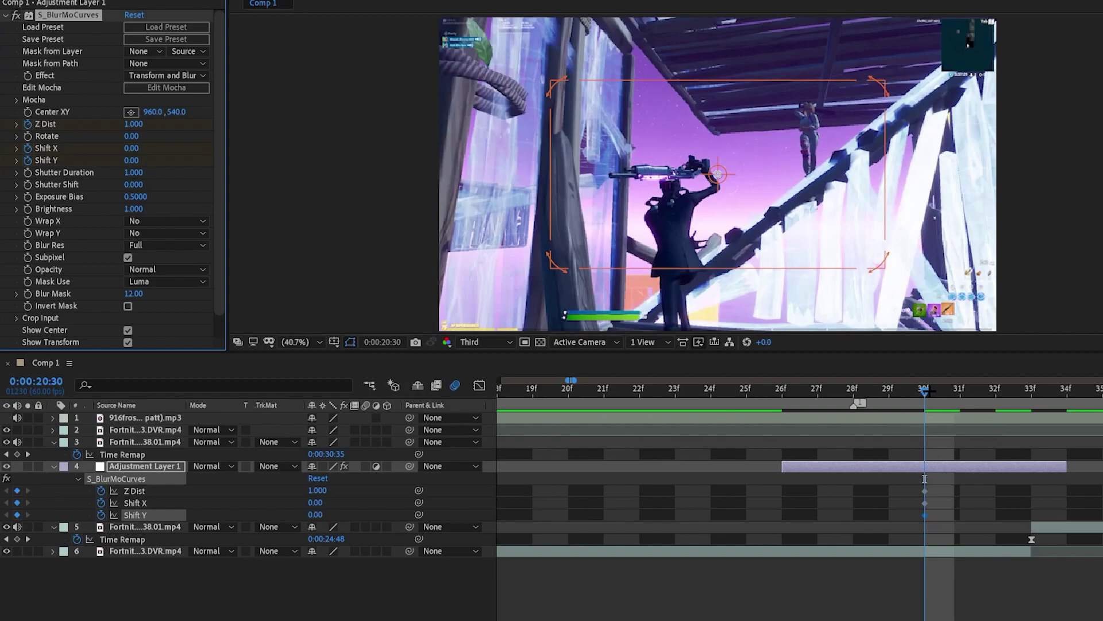
At 0:00:20:32, set Z Dist to 0.450, Shift X to 90 and Shift Y to 60
drag(925, 391, 1030, 396)
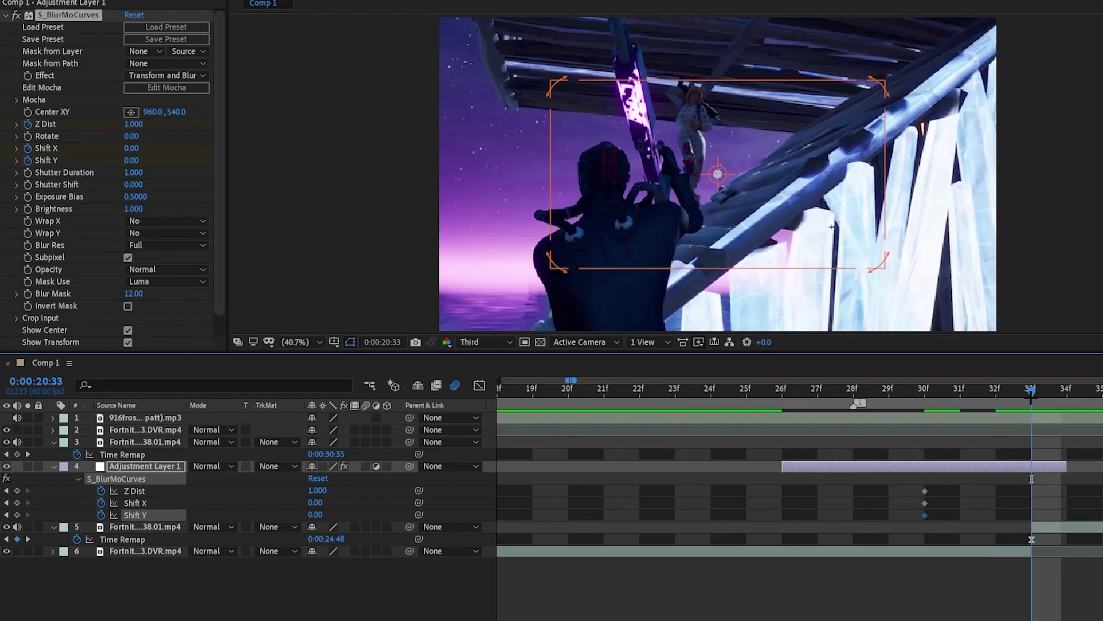
drag(1025, 397, 1014, 399)
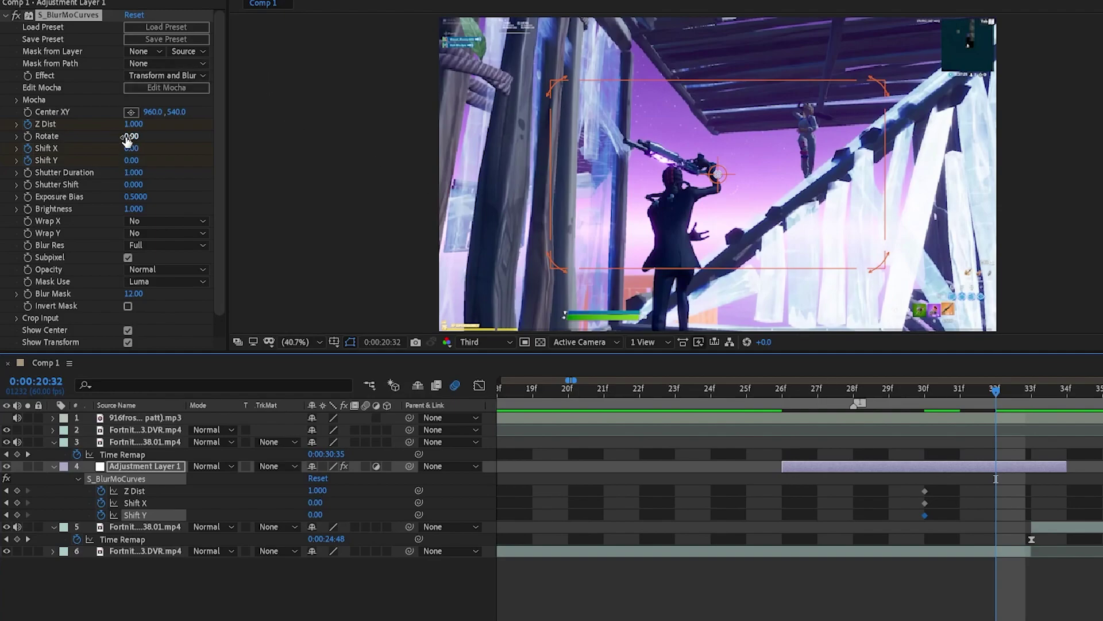
drag(133, 124, 138, 151)
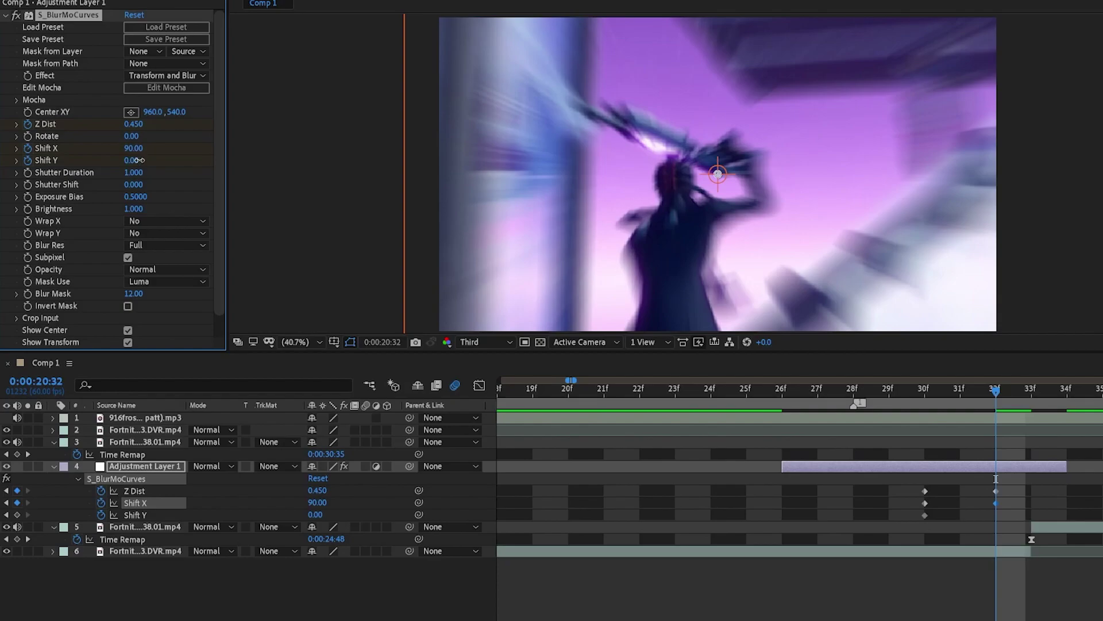
drag(139, 160, 145, 161)
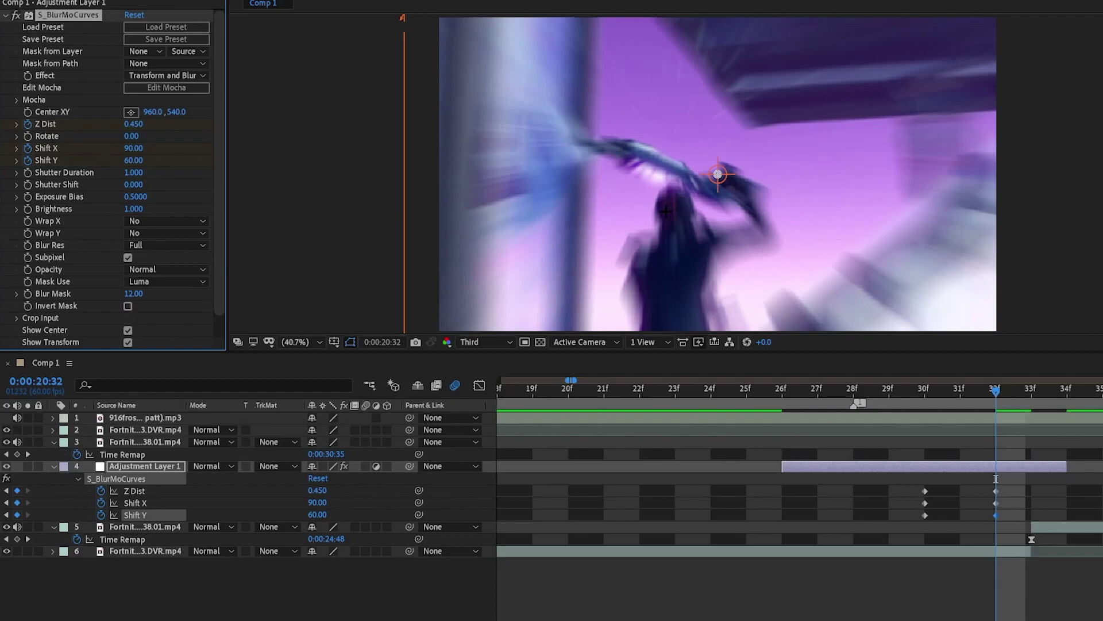
Move the three end keyframes to 0:00:20:33 and trim the adjustment layer's end to the same frame
drag(1006, 522, 999, 491)
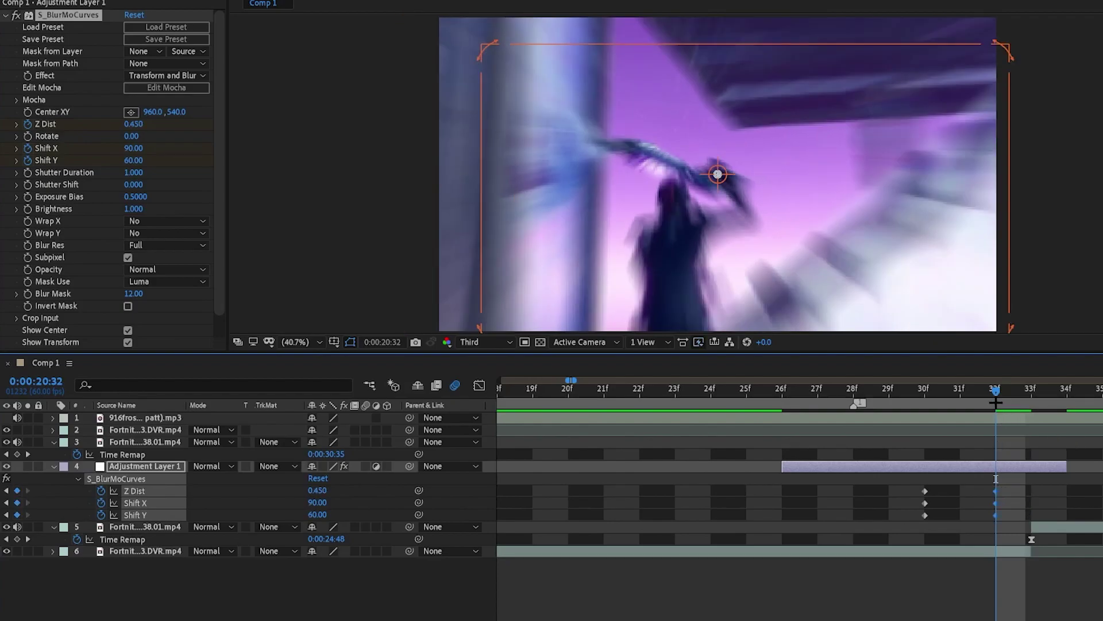
drag(996, 491, 1023, 491)
click(1021, 400)
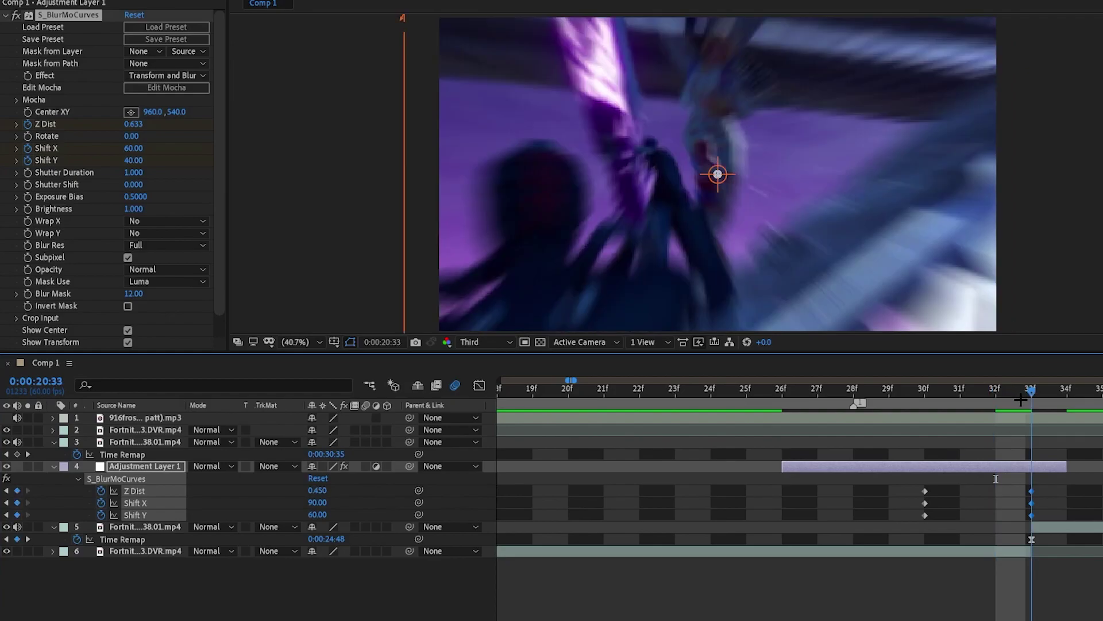
click(1002, 399)
click(1022, 400)
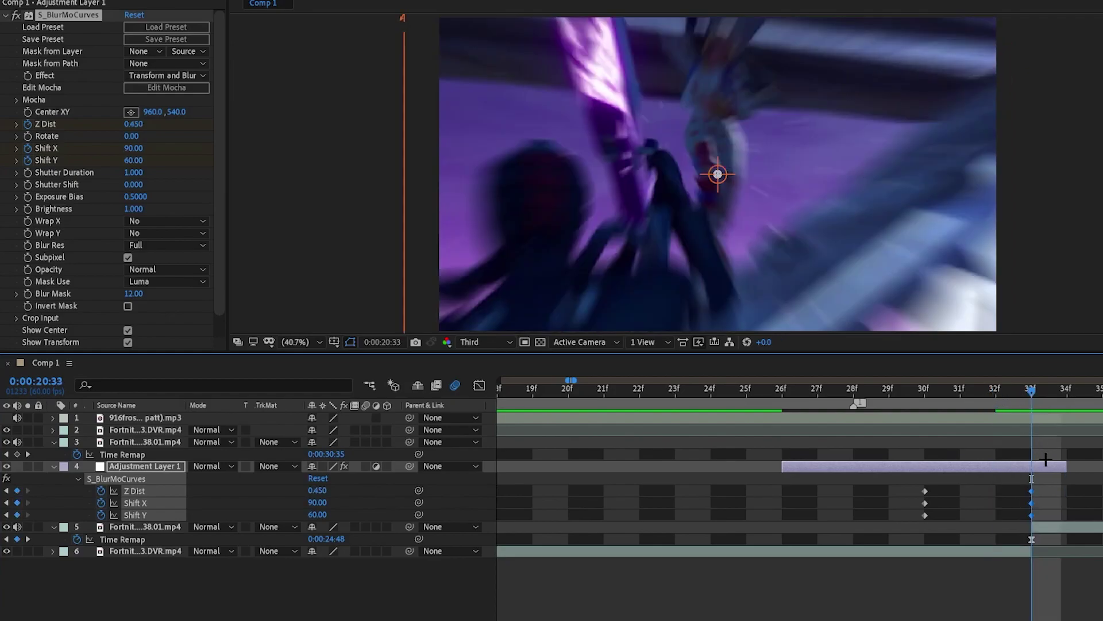
drag(1067, 468, 1035, 478)
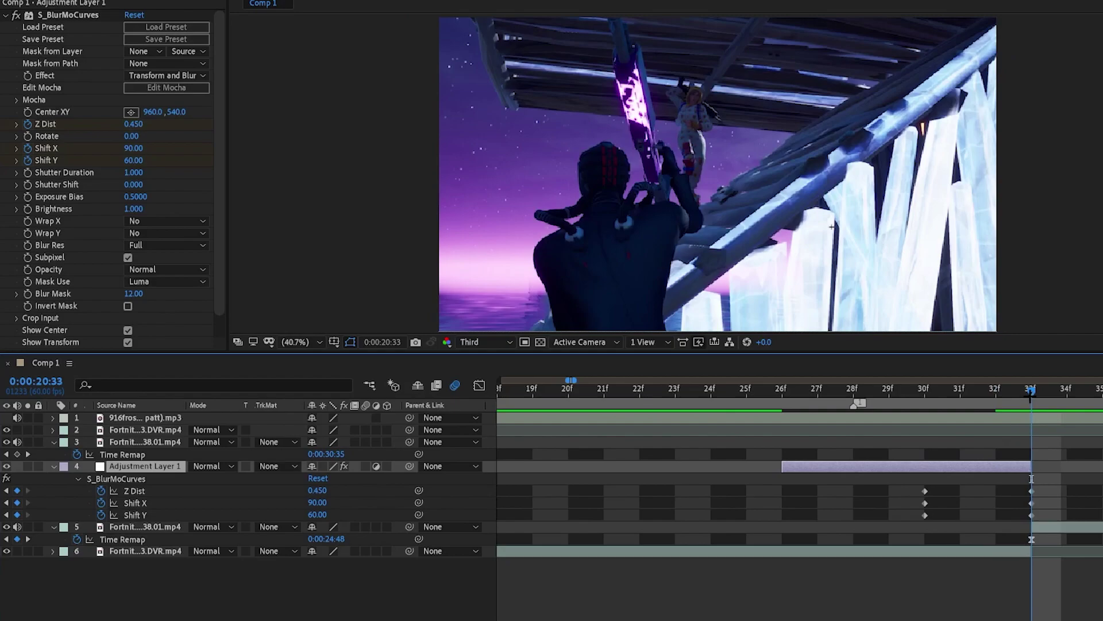
Preview the blur transition into the replay, first from 0:00:20:29 and again from 0:00:20:22
drag(1031, 391, 888, 406)
key(Page_Up)
key(Page_Up)
key(Page_Up)
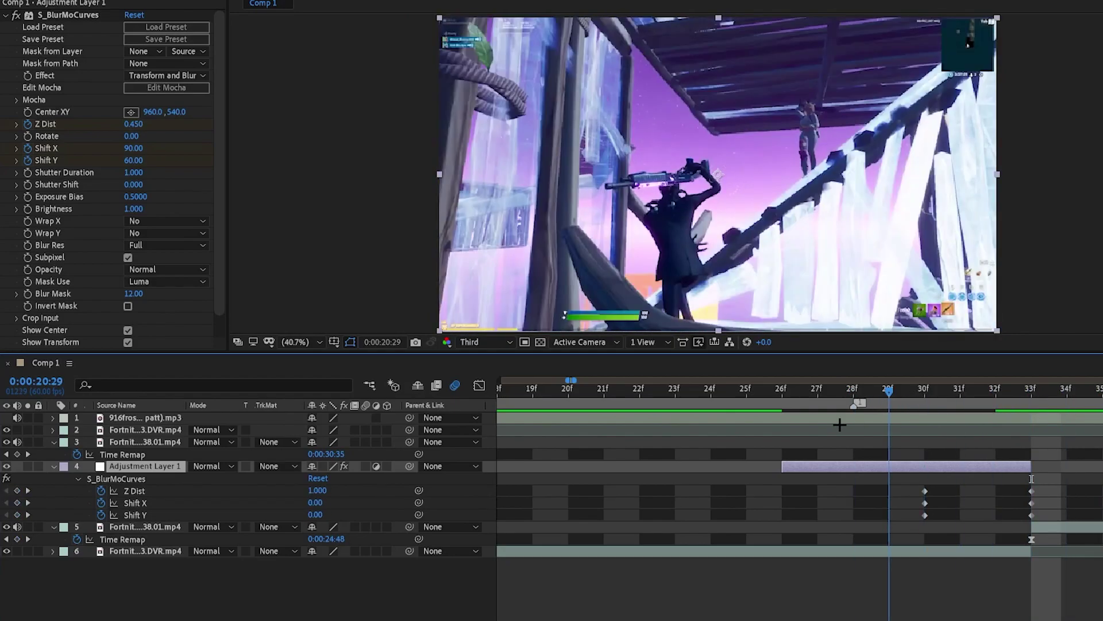
key(space)
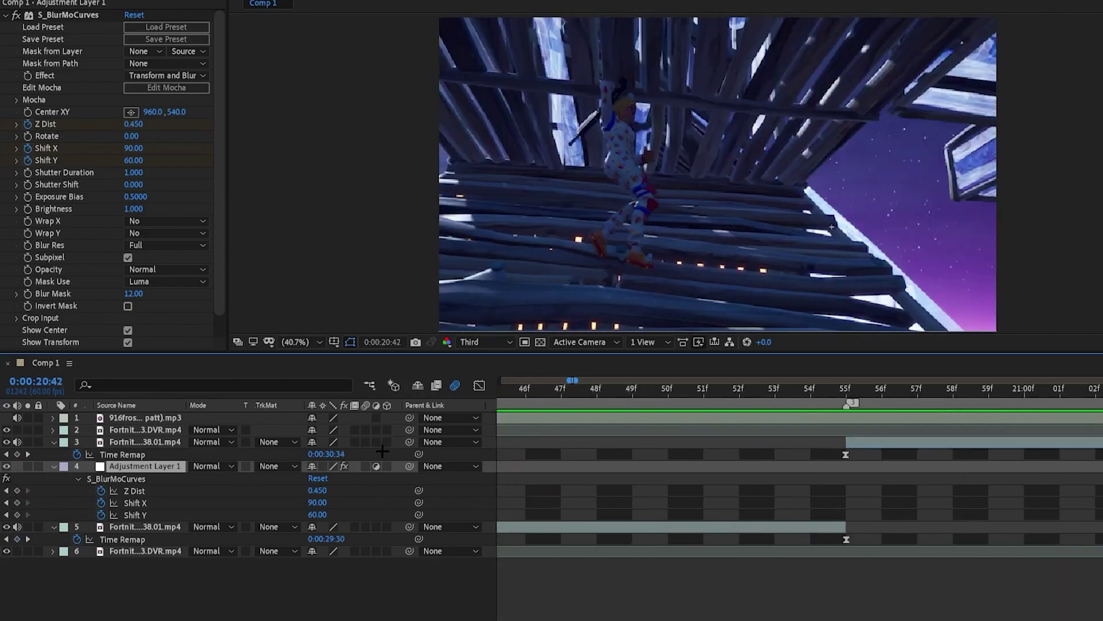
key(space)
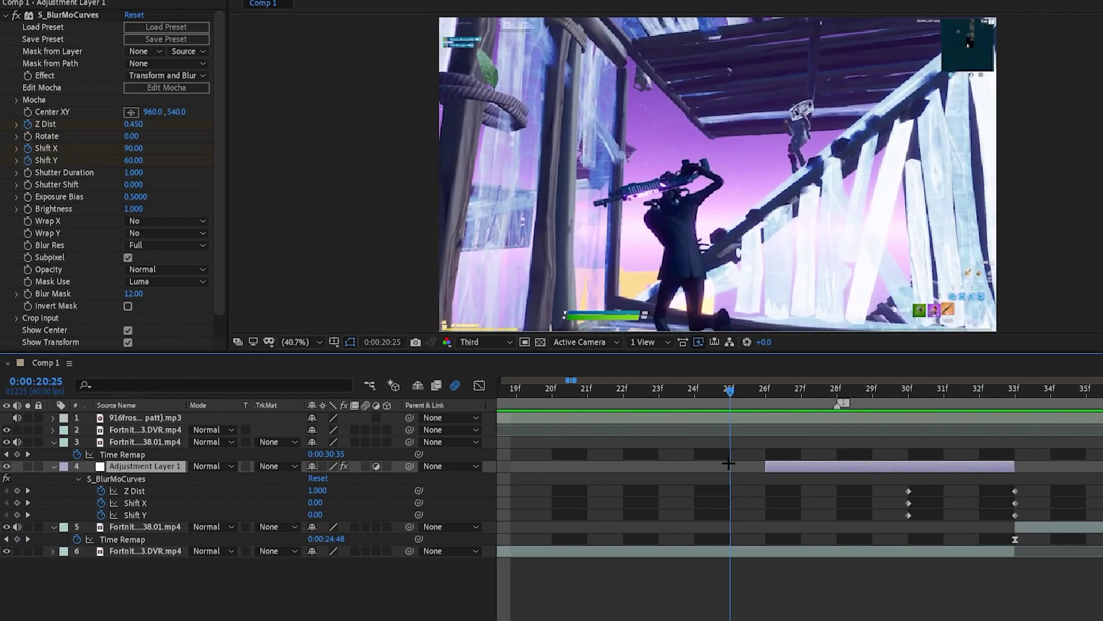
key(Page_Up)
key(Page_Up)
key(Page_Up)
key(Page_Up)
key(Page_Down)
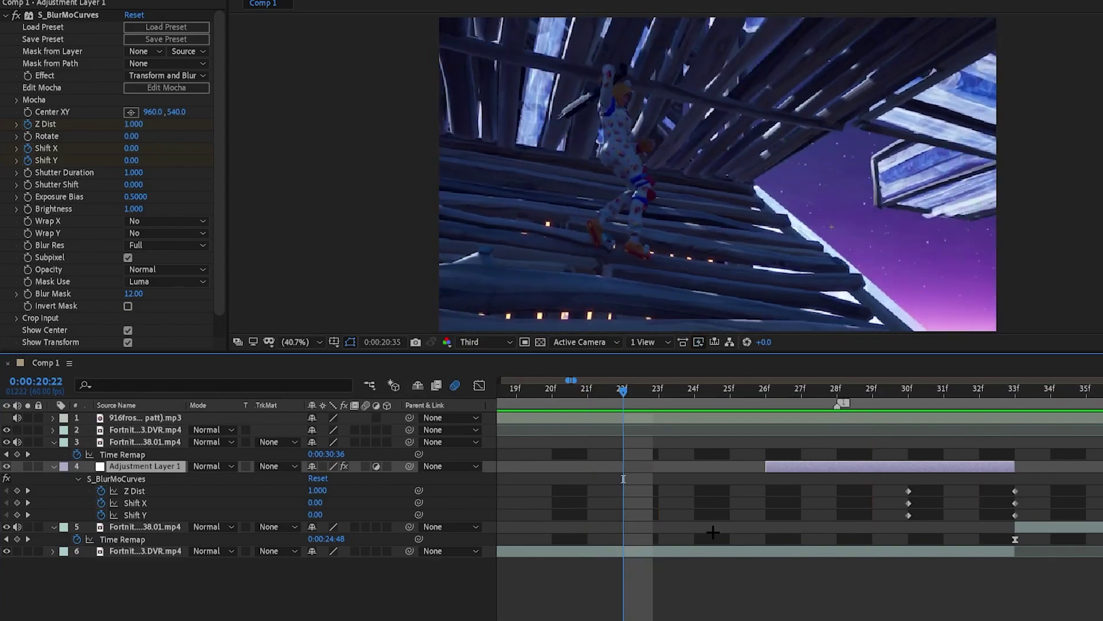
key(space)
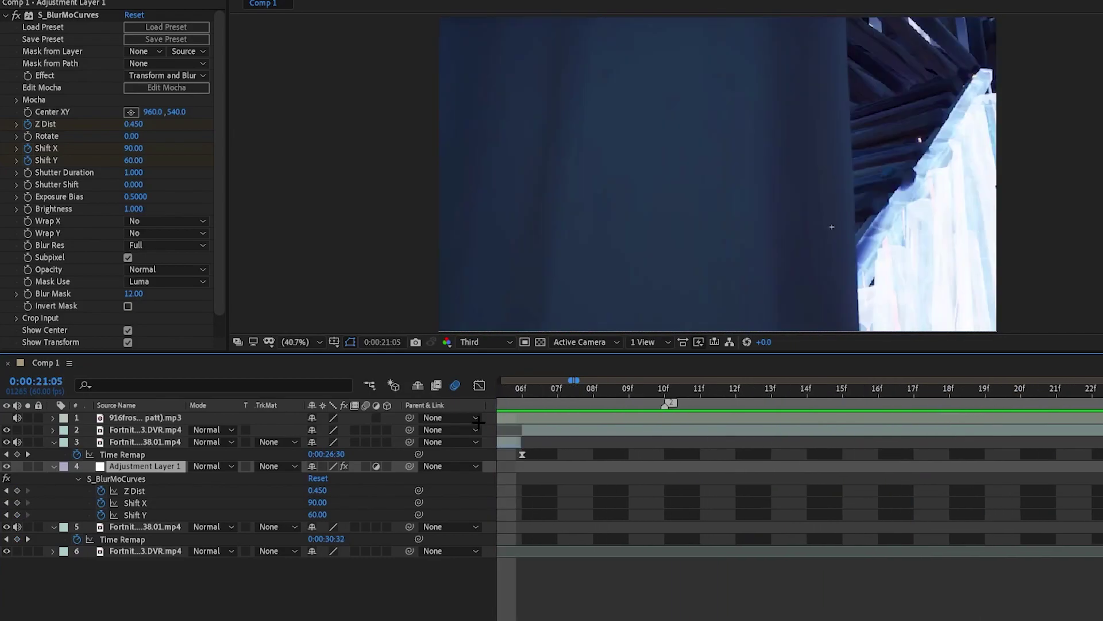
Duplicate the blur adjustment layer and place the copy just above the second replay clip in the layer stack
key(Page_Down)
key(Page_Down)
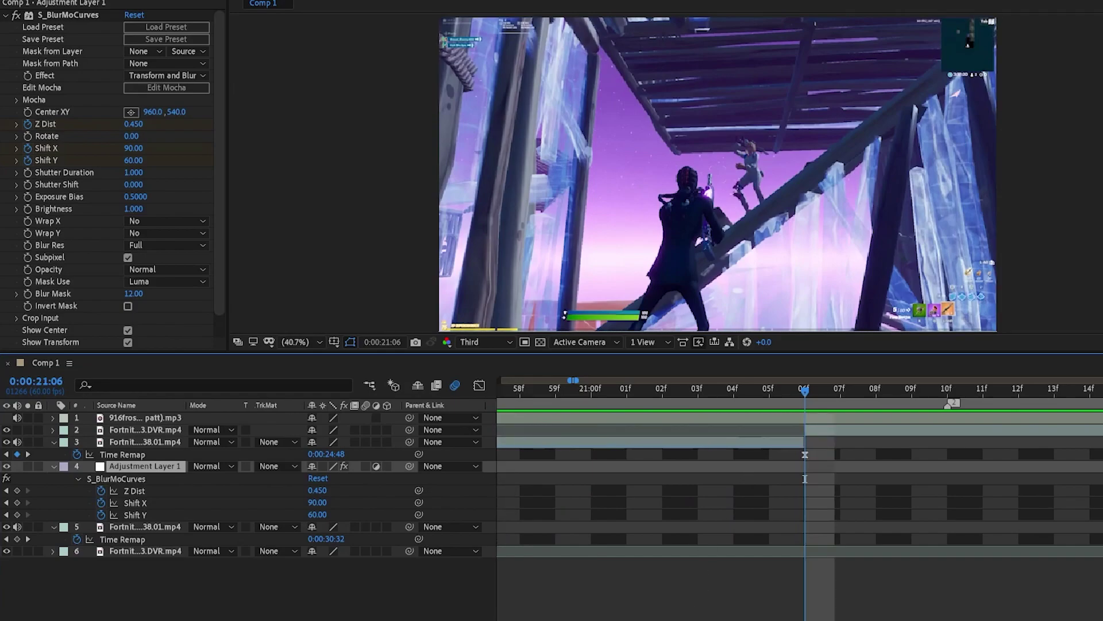
scroll(799, 494, right, 5)
scroll(799, 494, right, 5)
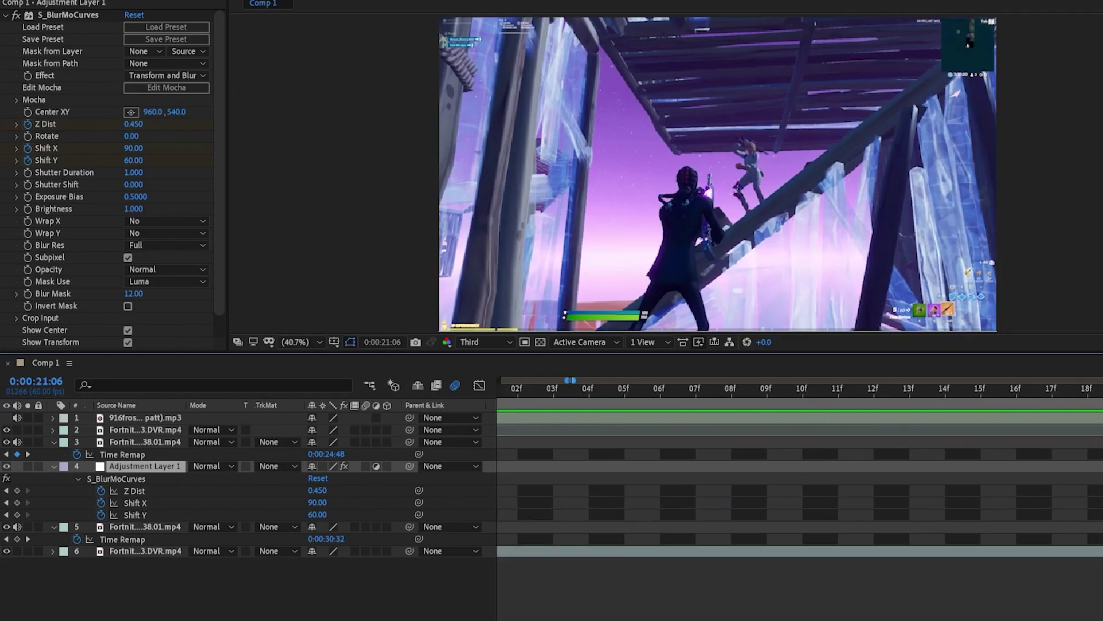
scroll(799, 494, left, 5)
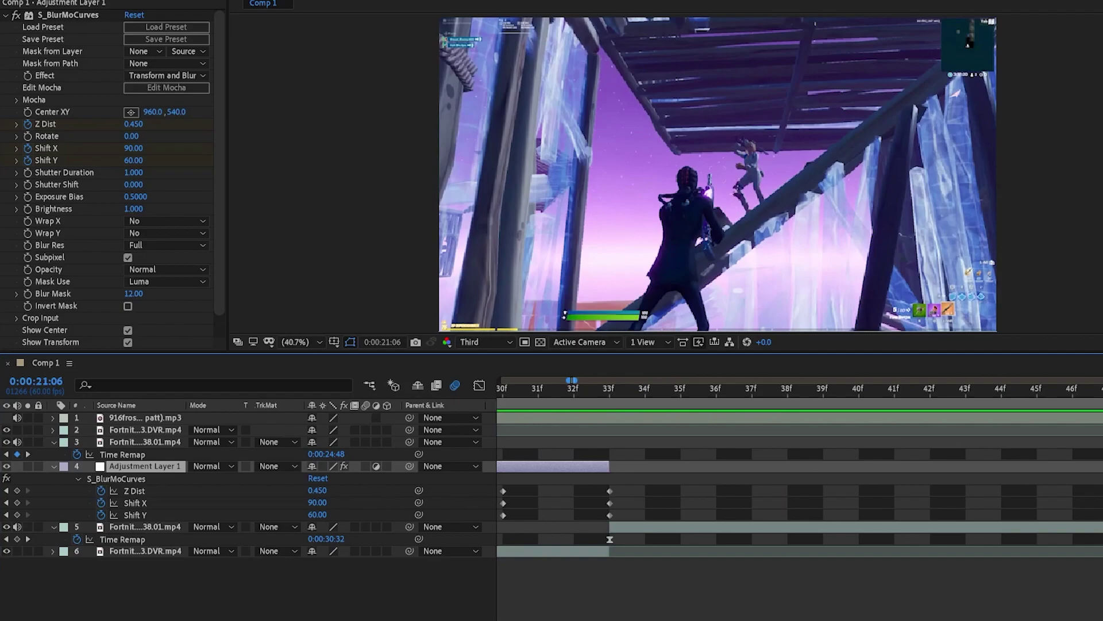
scroll(925, 479, down, 5)
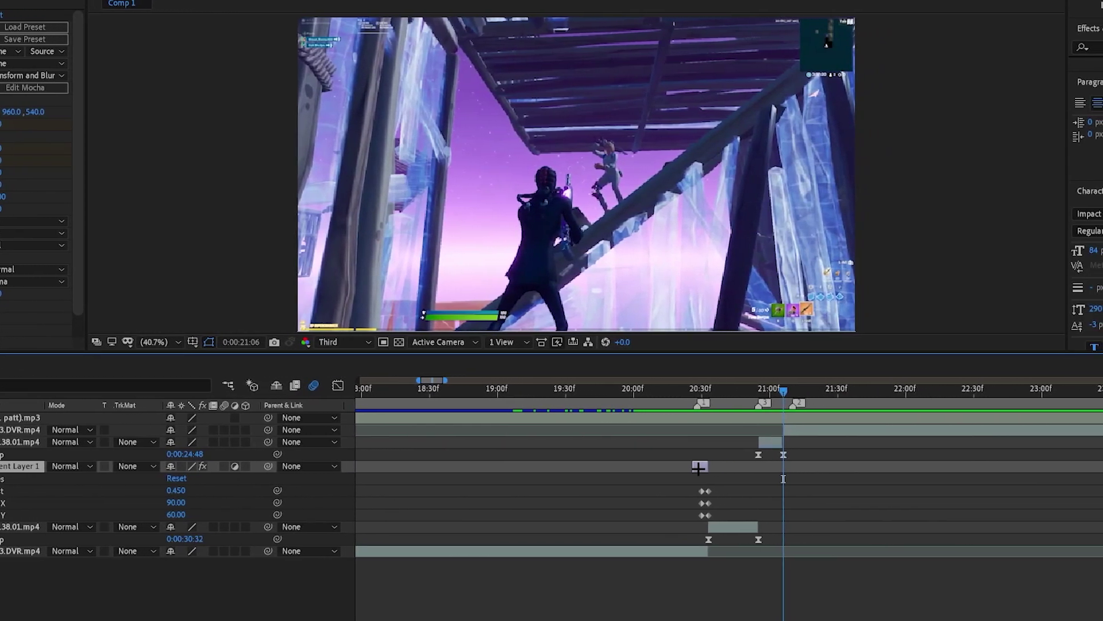
key(ctrl+d)
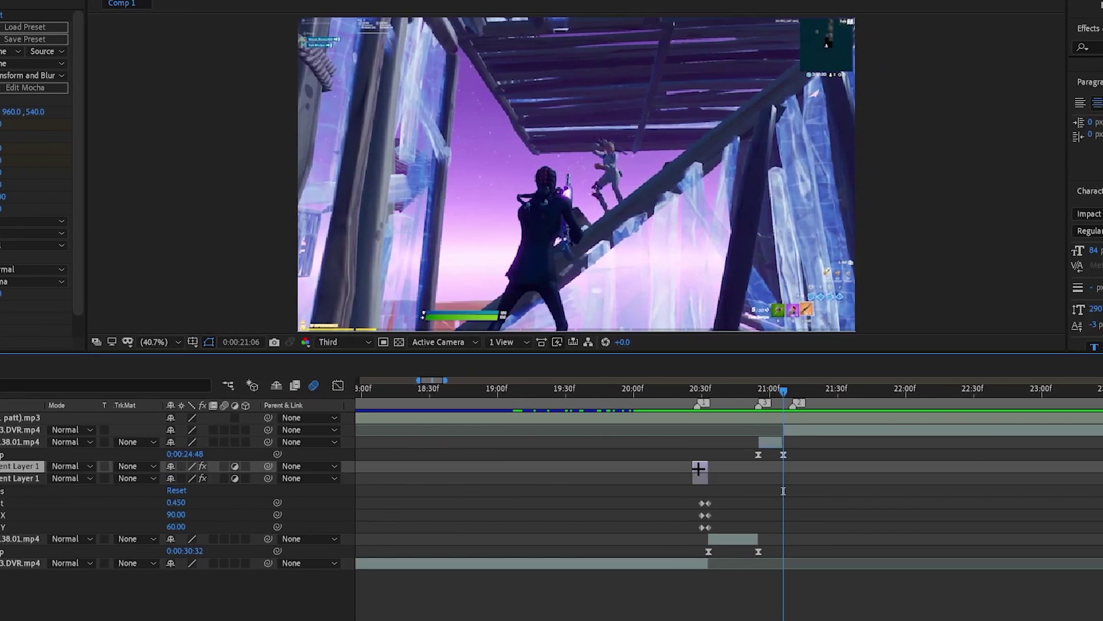
drag(17, 478, 12, 442)
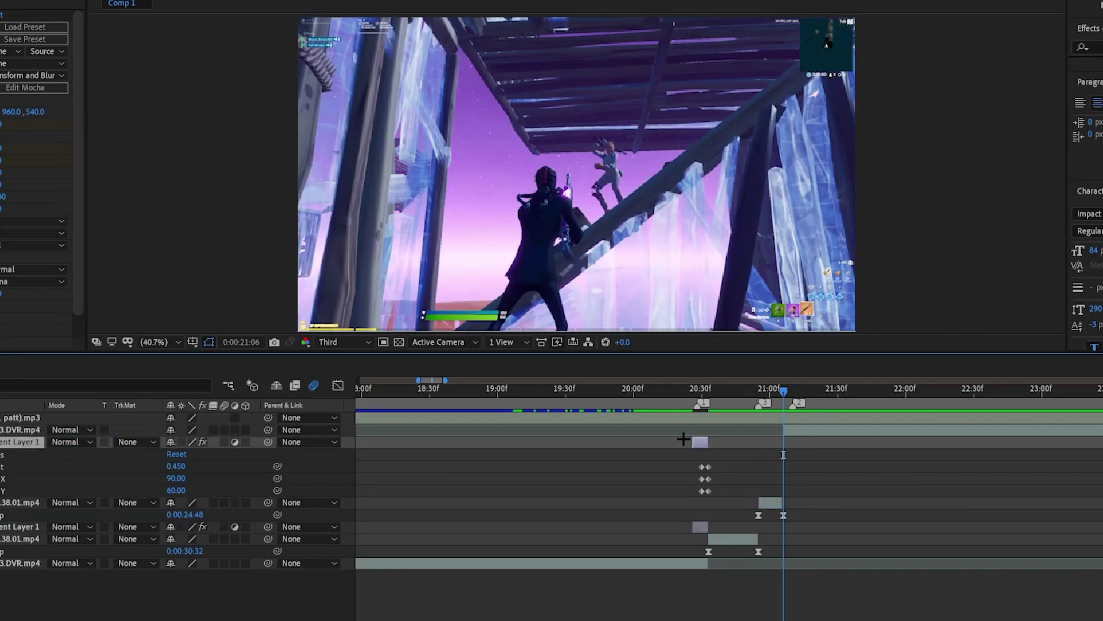
Shift the duplicated adjustment layer in time so it starts with the second replay clip at 0:00:20:55
drag(699, 442, 763, 444)
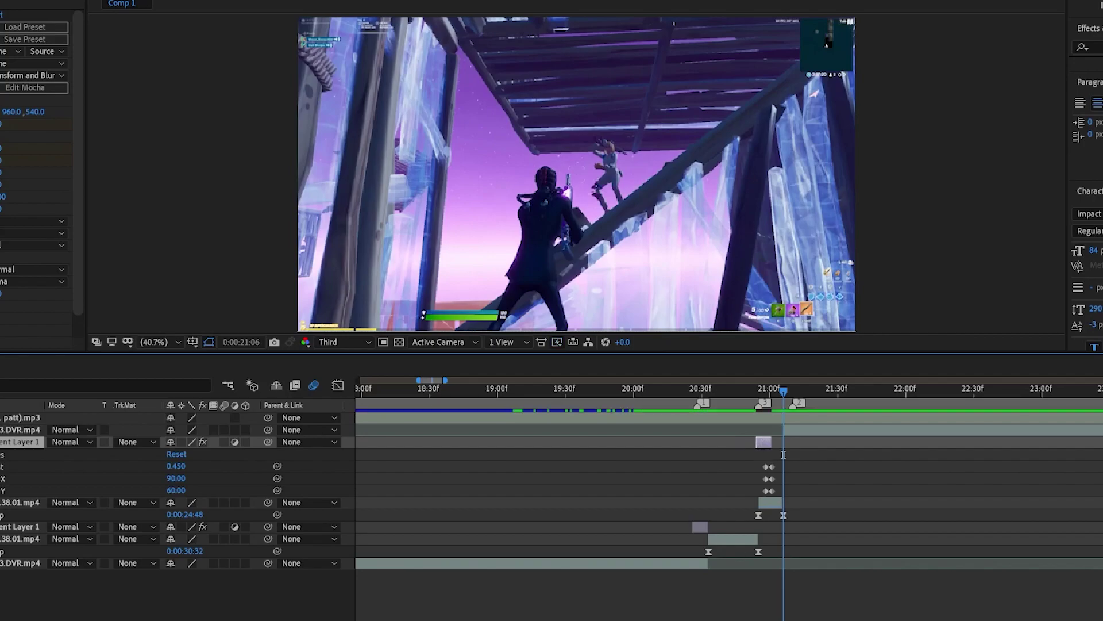
key(semicolon)
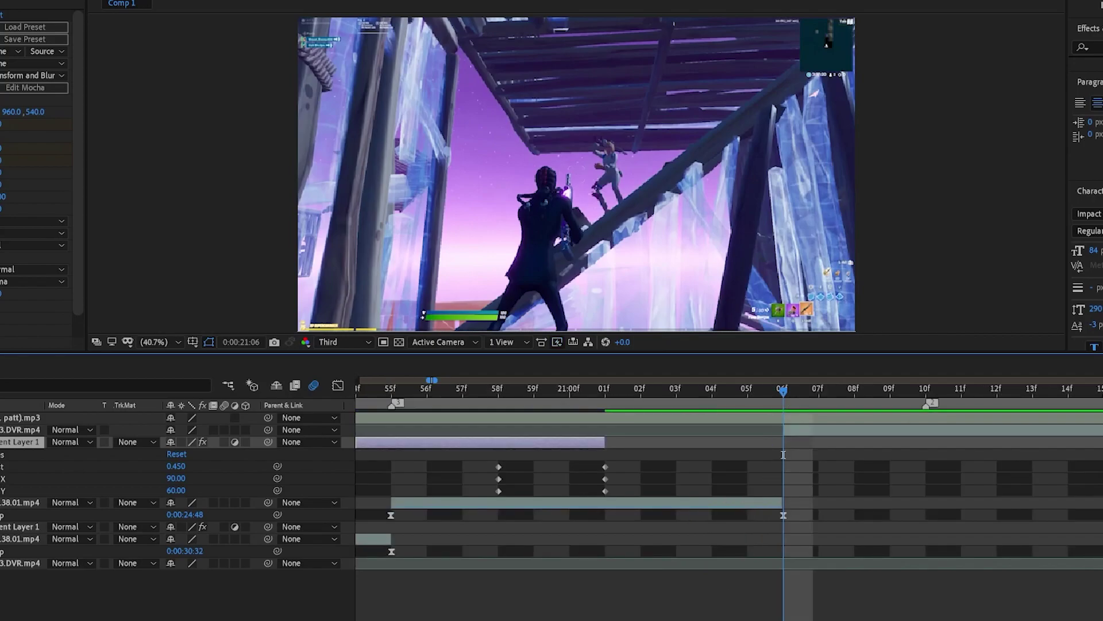
scroll(783, 455, right, 8)
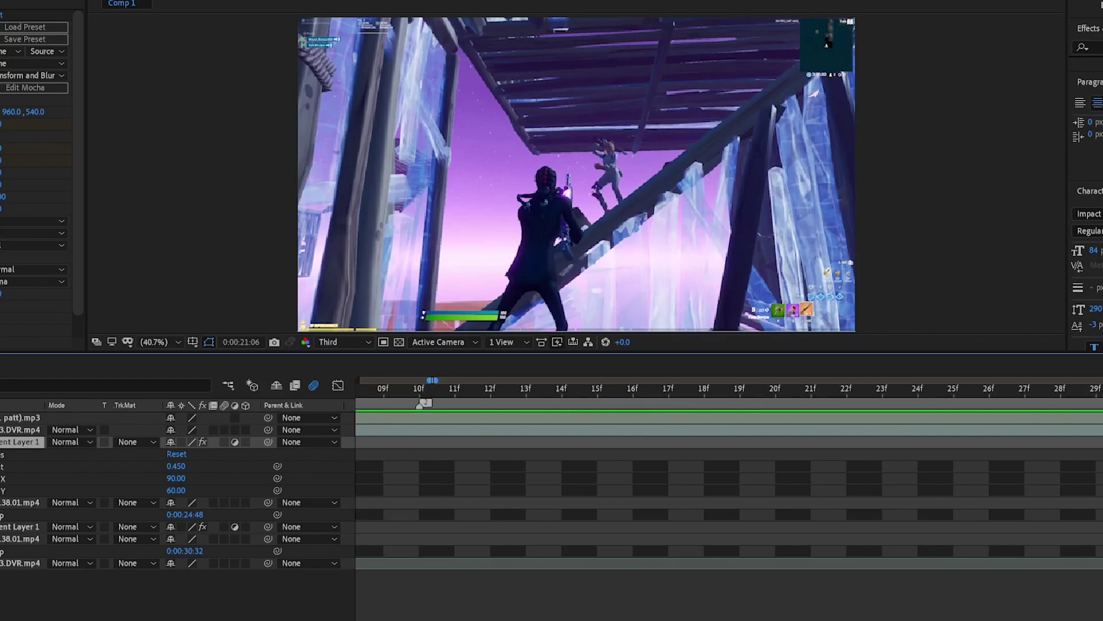
scroll(728, 471, right, 3)
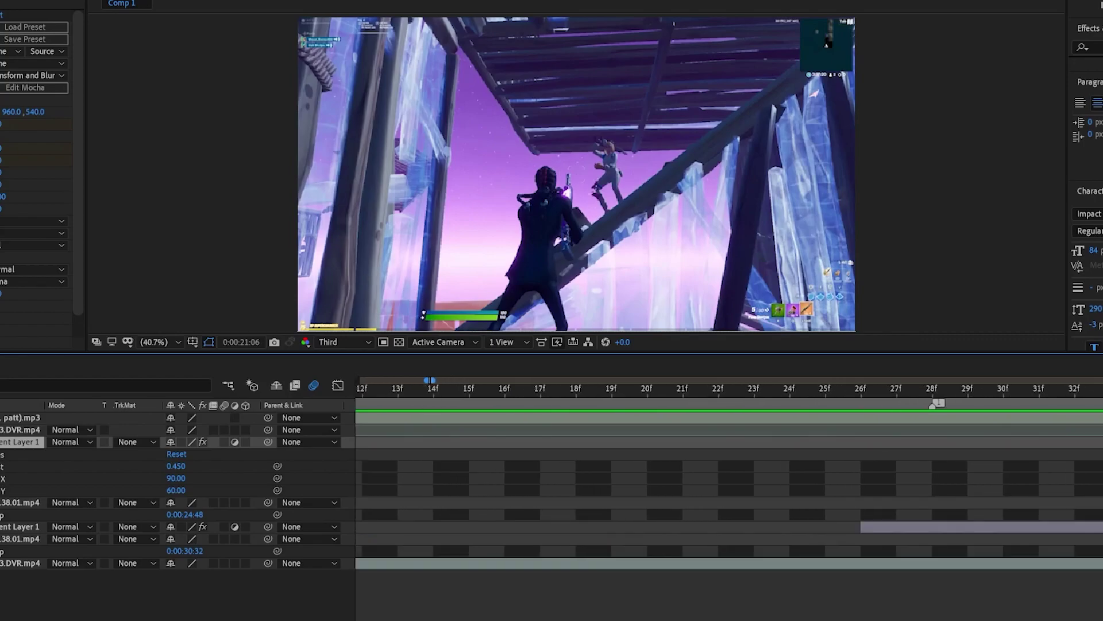
scroll(728, 471, left, 8)
mouse_move(976, 406)
mouse_down()
mouse_move(1005, 397)
mouse_move(969, 397)
mouse_up()
drag(1000, 444, 1031, 447)
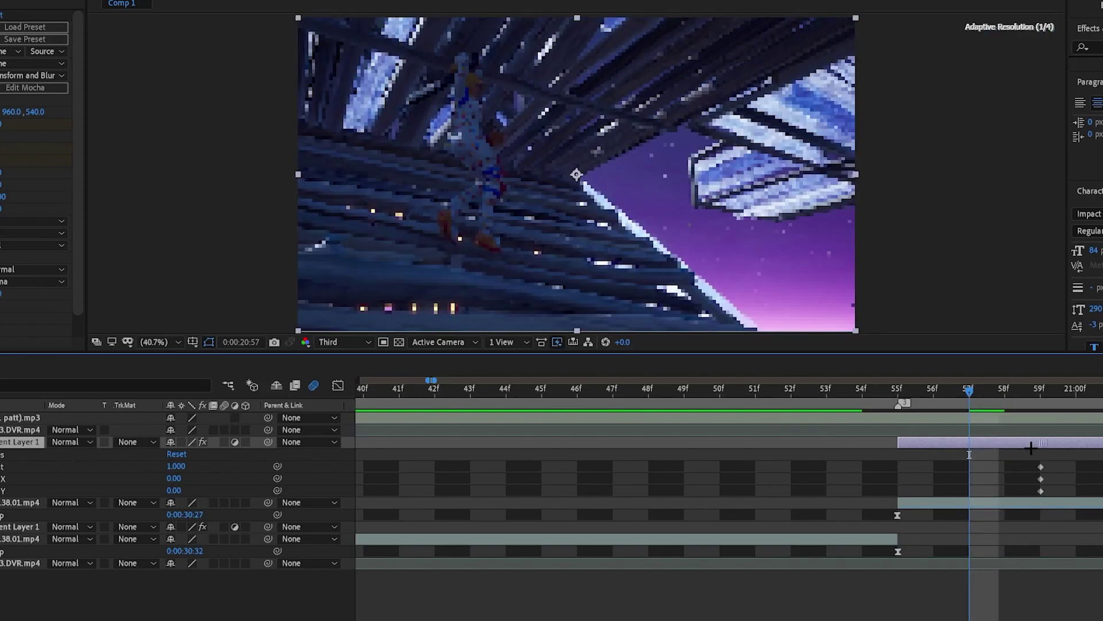
Reverse the copied blur by putting its Z Dist 0.450, Shift X 90 and Shift Y 60 keyframes at 0:00:20:55 and the neutral ones at 0:00:20:58
drag(966, 393, 899, 392)
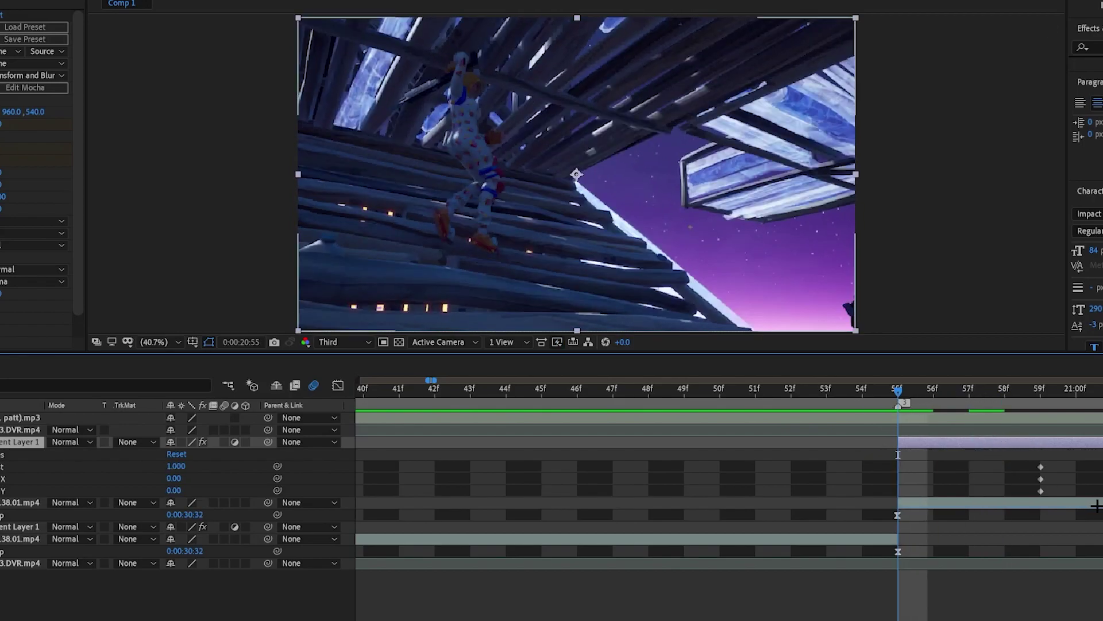
click(948, 441)
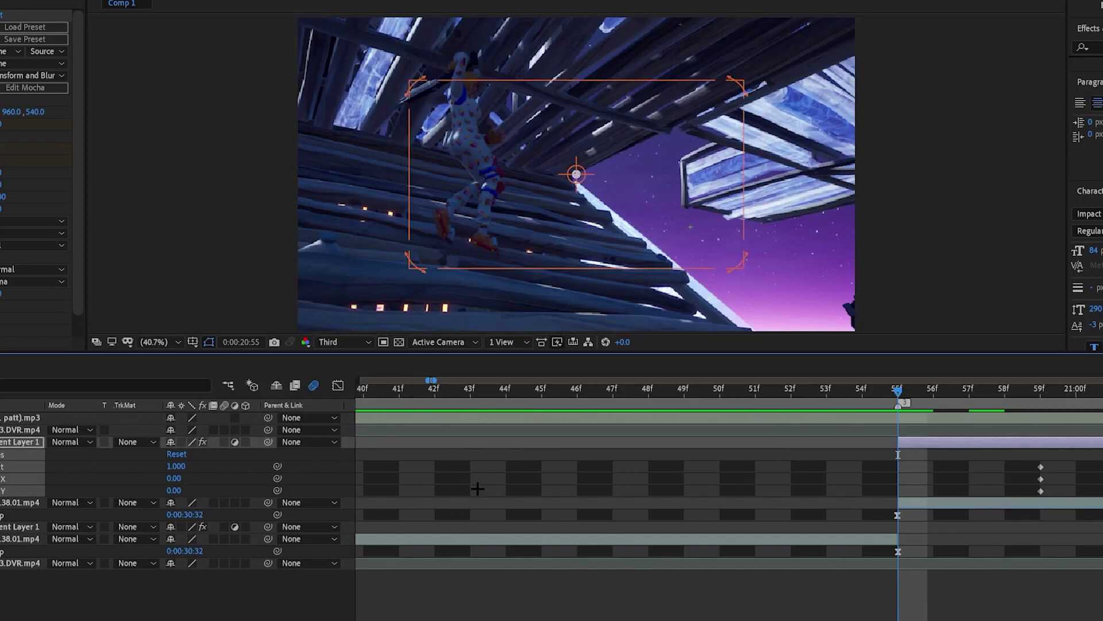
key(ctrl+v)
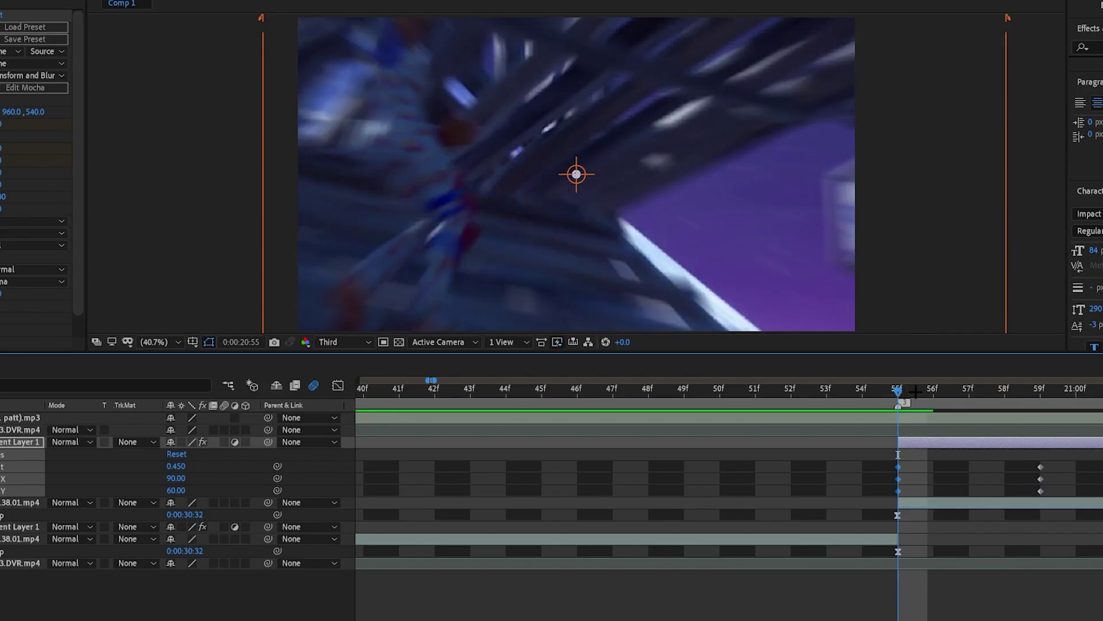
drag(913, 391, 969, 392)
drag(1028, 457, 1005, 466)
drag(973, 393, 1001, 408)
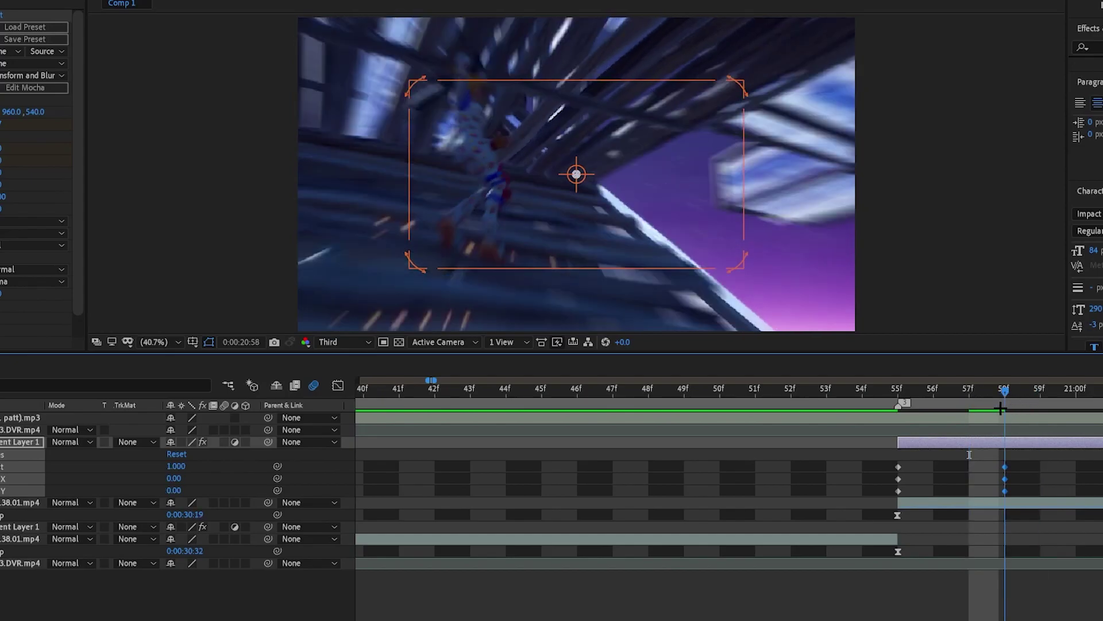
Move the duplicated adjustment layer above the gameplay clip that follows the replay and start it at that clip's first frame, 0:00:21:06
scroll(1005, 454, left, 5)
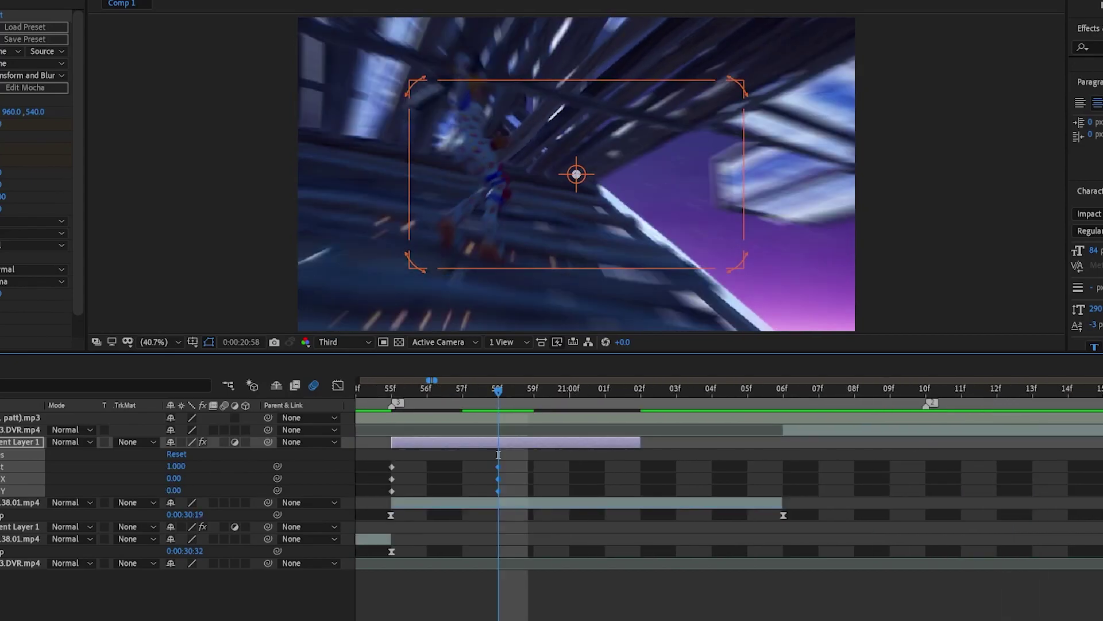
scroll(728, 489, right, 2)
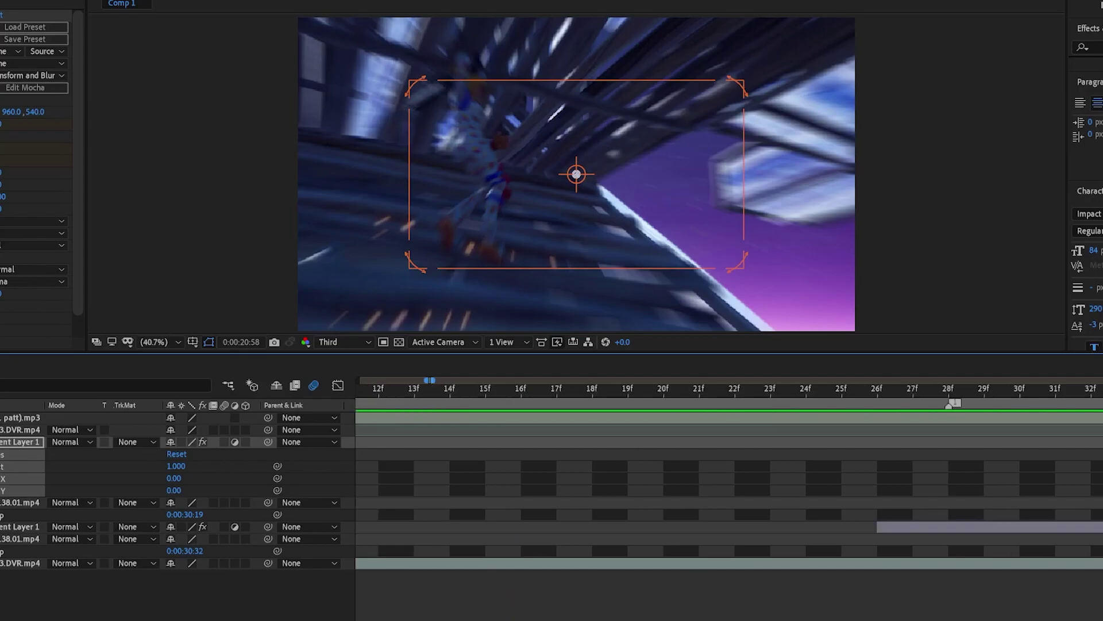
scroll(783, 454, down, 6)
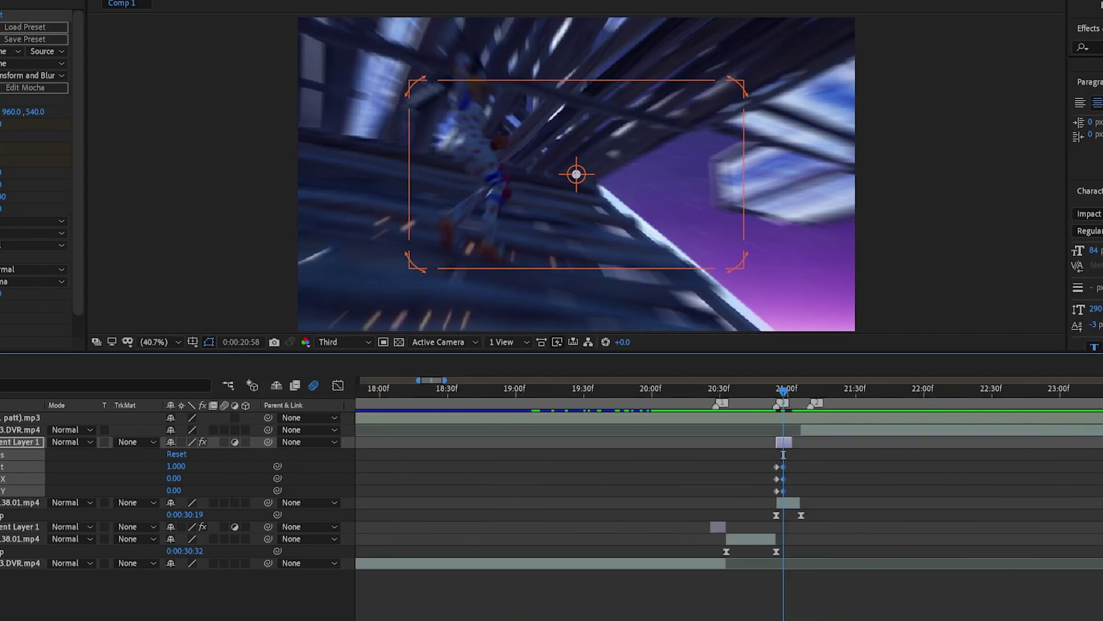
key(Return)
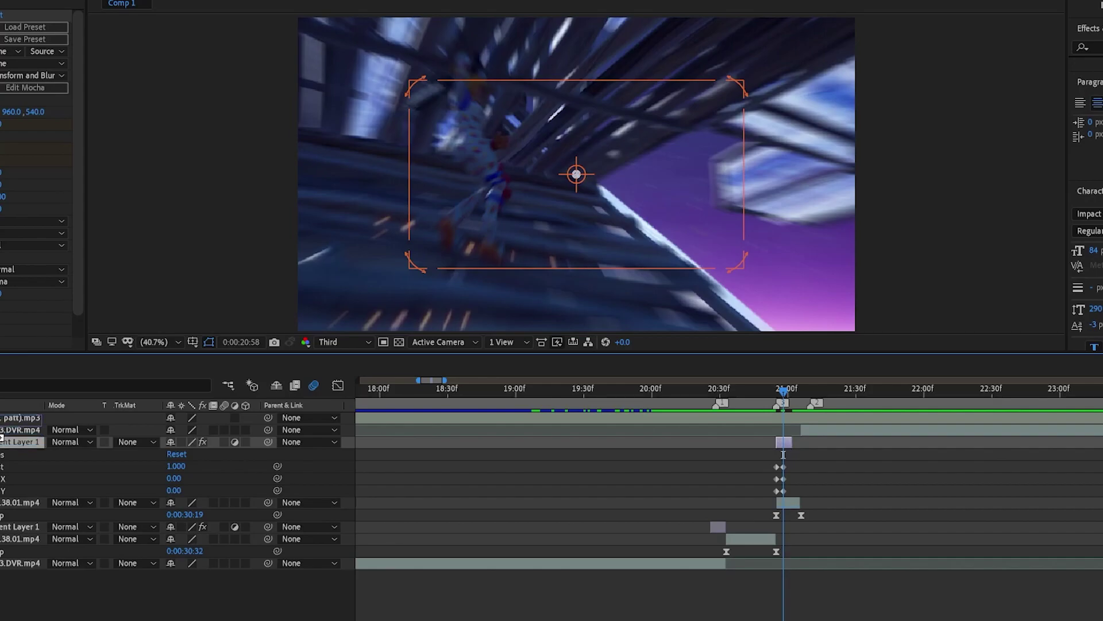
key(ctrl+])
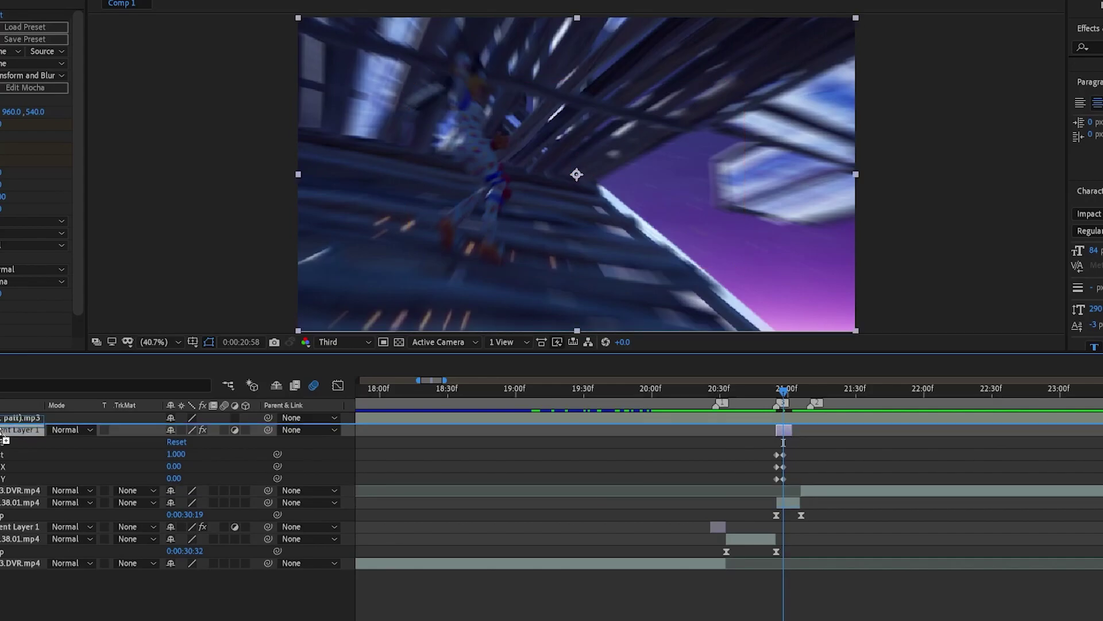
drag(783, 431, 809, 431)
drag(783, 394, 800, 402)
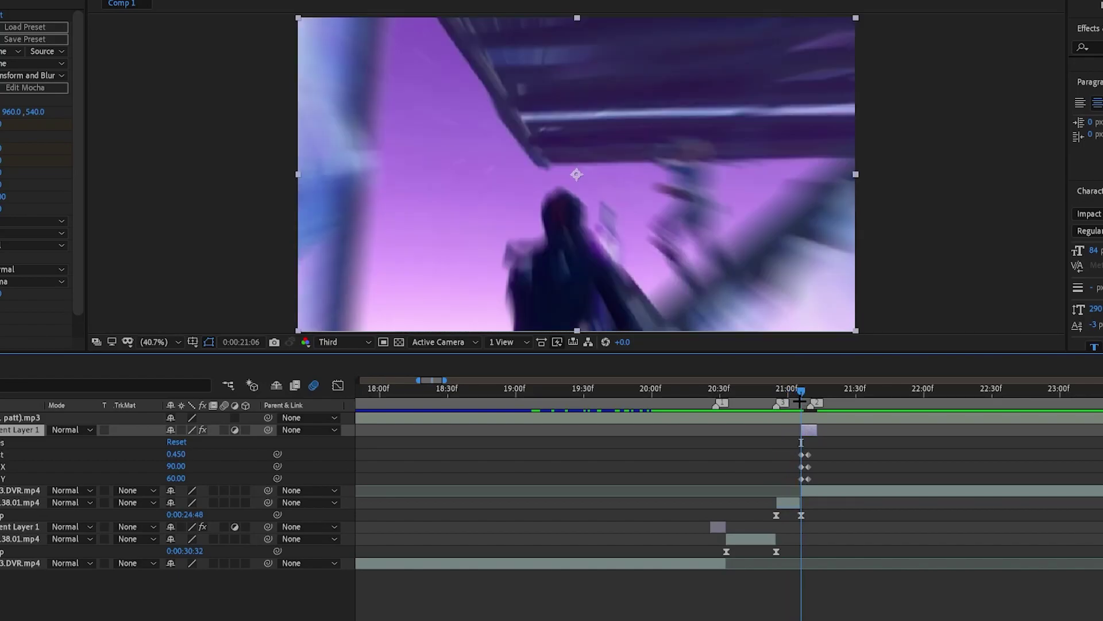
Preview the transitions into and out of the replay from 0:00:20:21 and again from slightly earlier, then scrub through the first replay clip
key(Page_Up)
key(Page_Up)
key(Page_Up)
key(Page_Up)
key(Page_Up)
key(Page_Up)
key(Page_Up)
key(Page_Up)
key(Page_Up)
key(Page_Up)
key(Page_Up)
key(Page_Up)
key(Page_Up)
key(Page_Up)
key(Page_Up)
key(Page_Up)
key(Page_Up)
key(Page_Up)
key(Page_Up)
key(Page_Up)
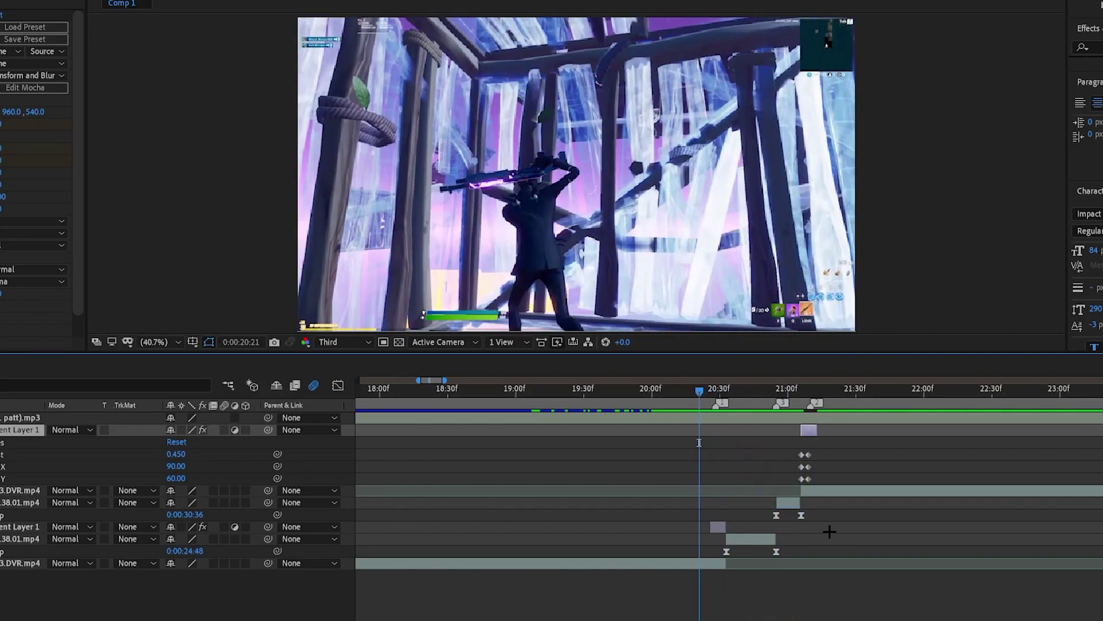
key(space)
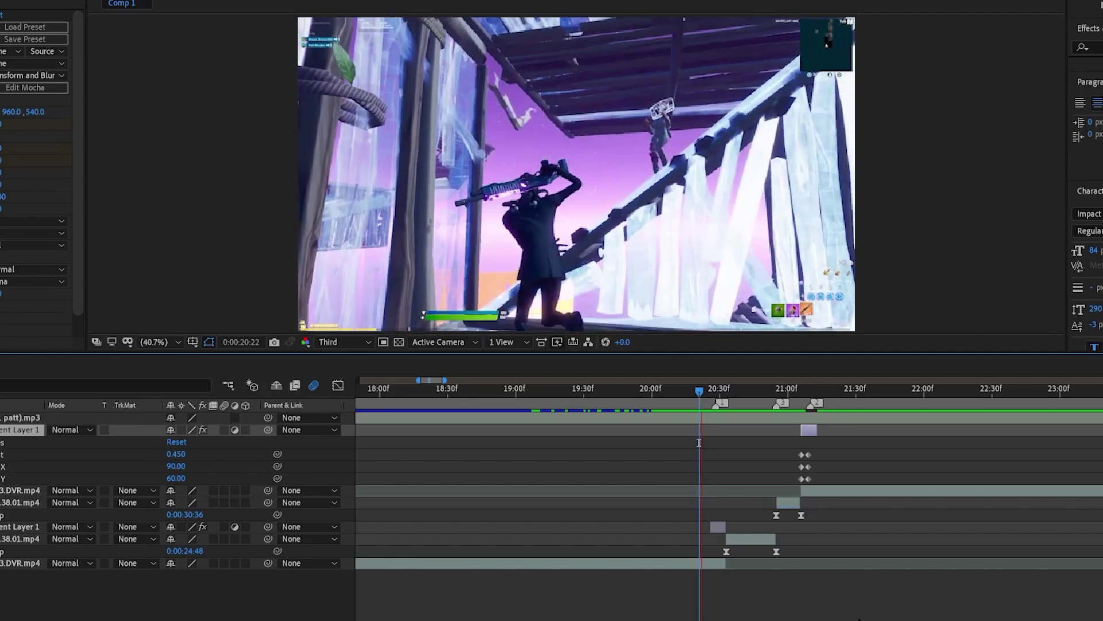
drag(873, 391, 686, 416)
key(space)
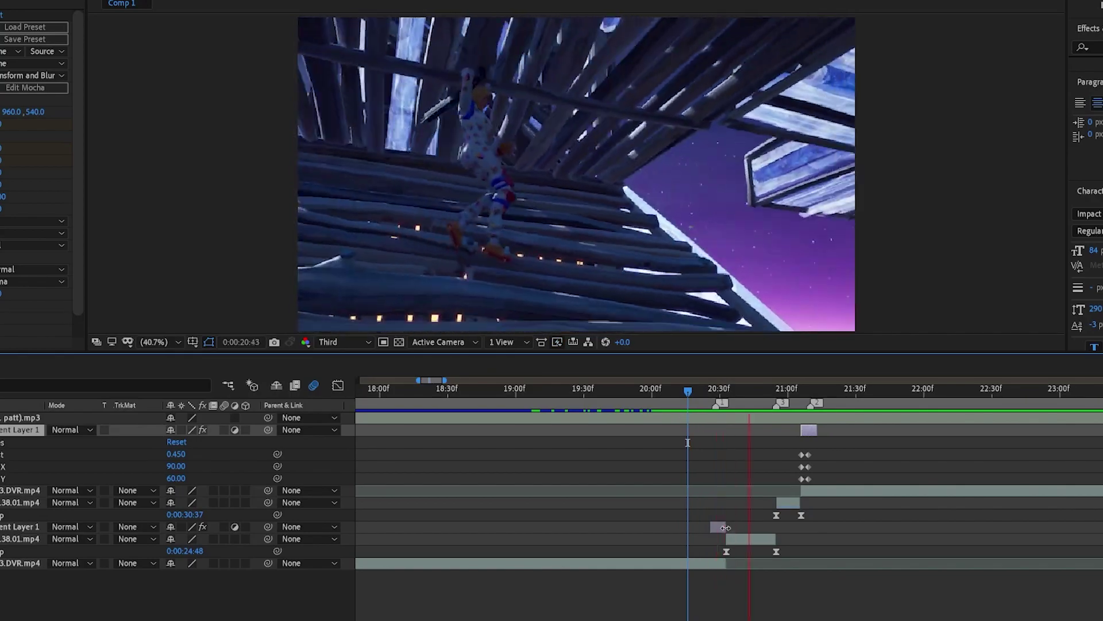
drag(834, 397, 838, 443)
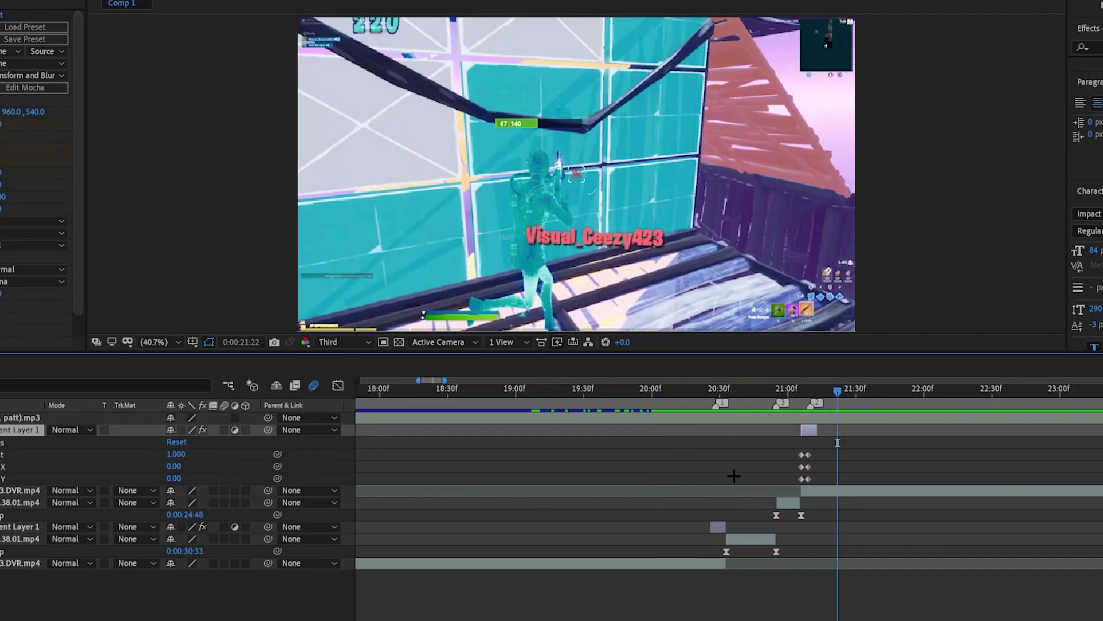
drag(836, 393, 724, 406)
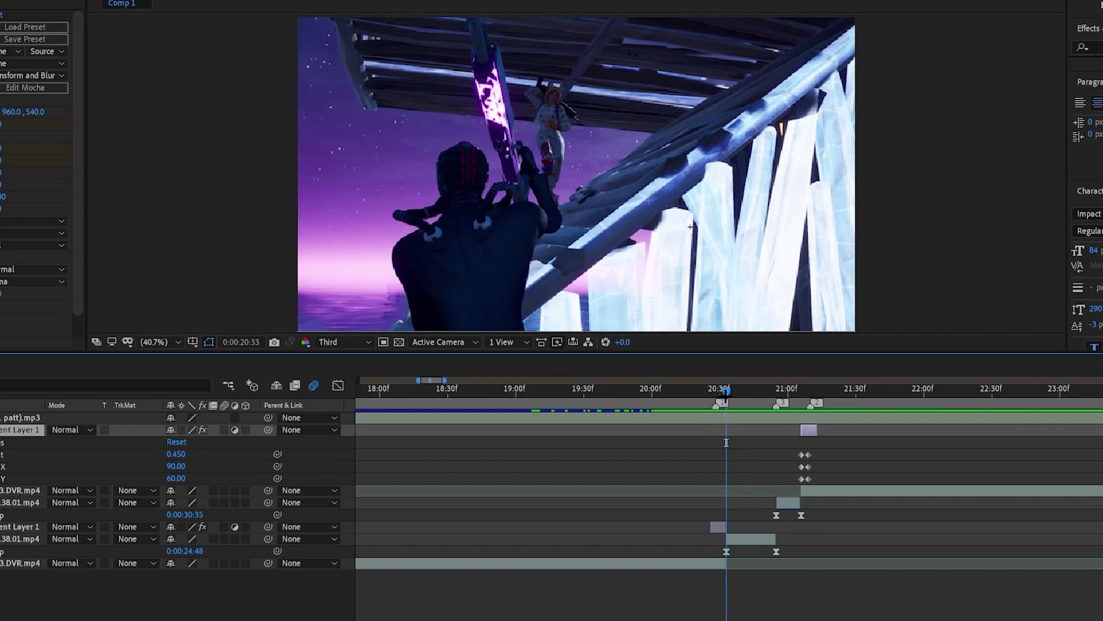
drag(726, 390, 734, 421)
Send the first blur adjustment layer one level down, below the first replay clip
click(757, 538)
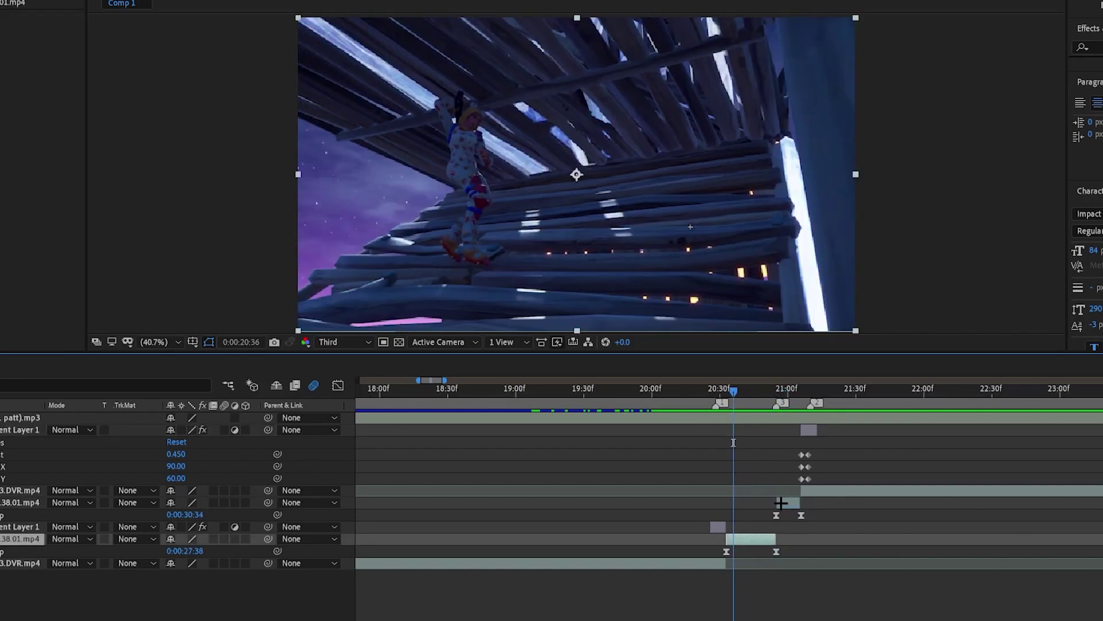
shift+click(783, 501)
click(761, 538)
click(718, 526)
key(ctrl+bracketleft)
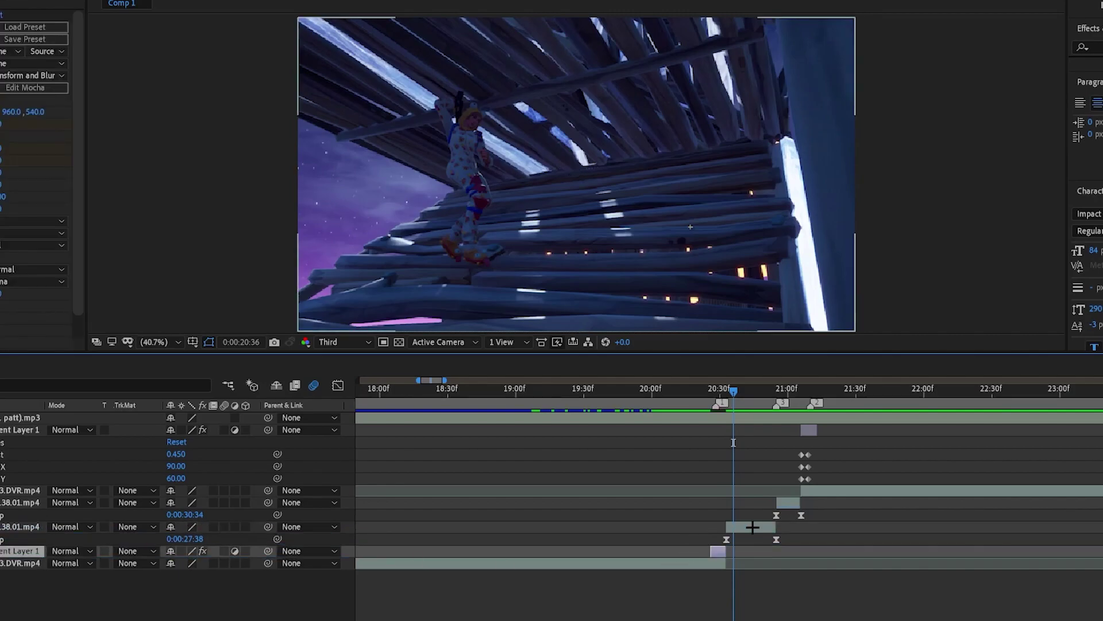
click(752, 526)
shift+click(794, 499)
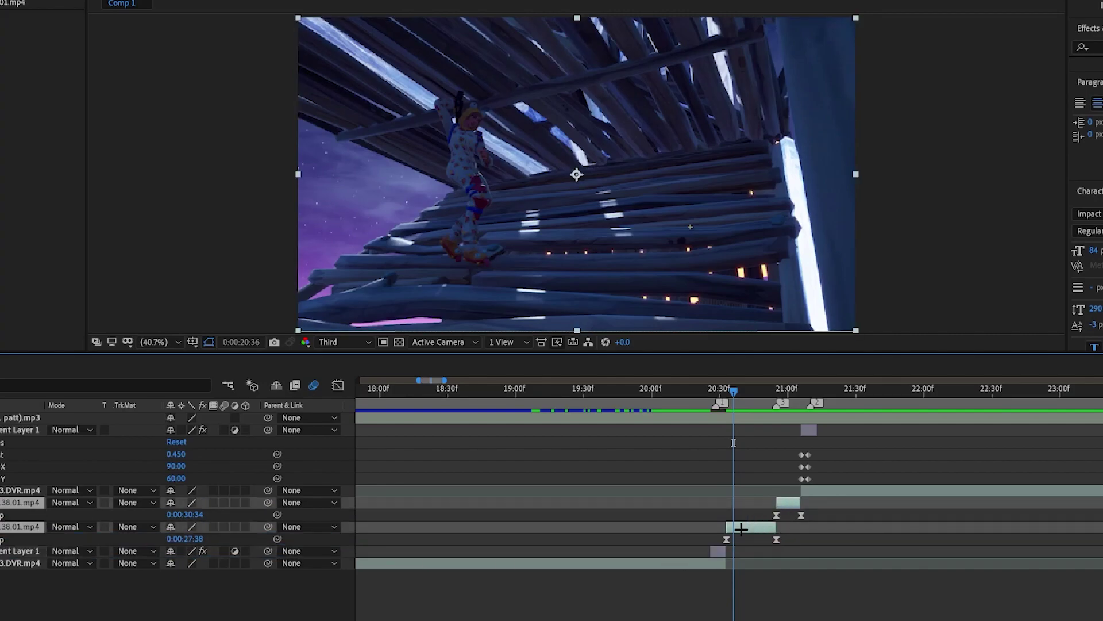
click(787, 528)
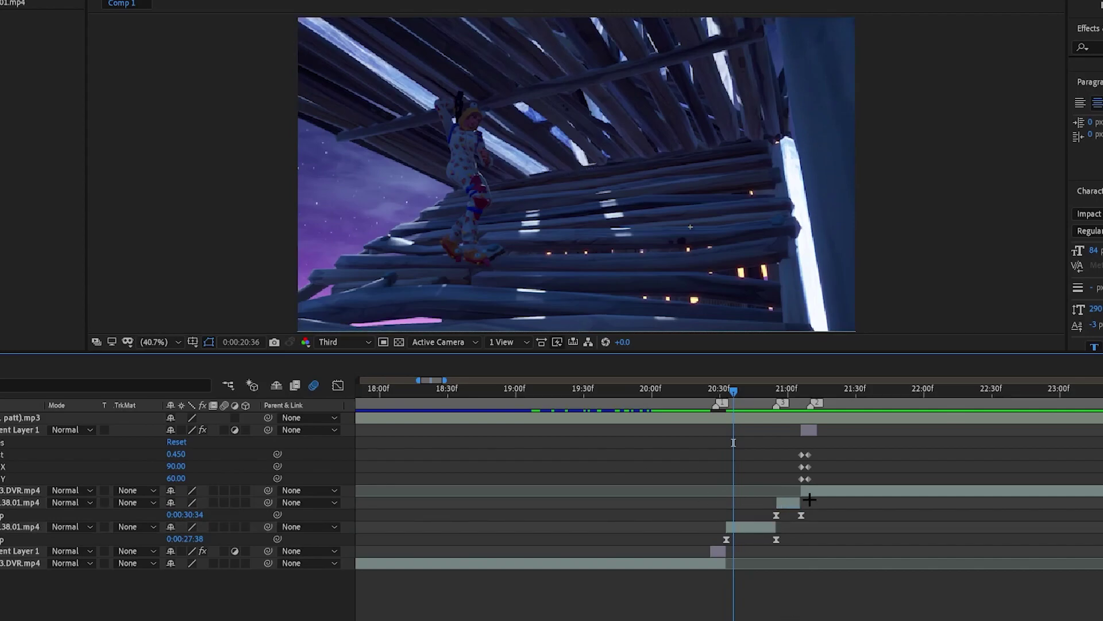
click(792, 502)
click(749, 527)
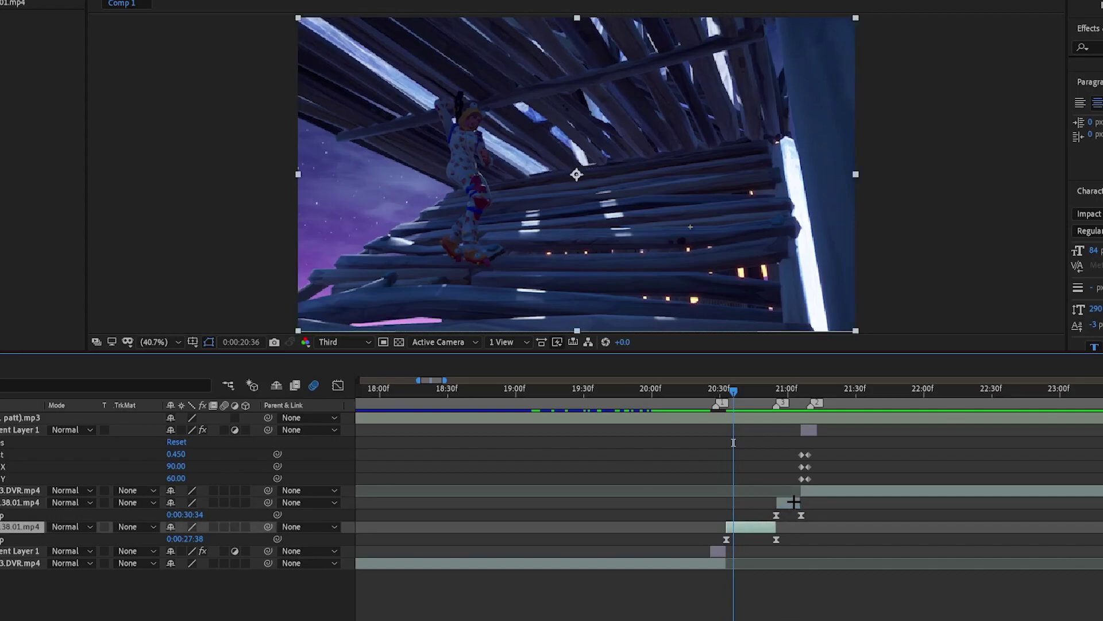
click(790, 599)
click(746, 527)
shift+click(788, 502)
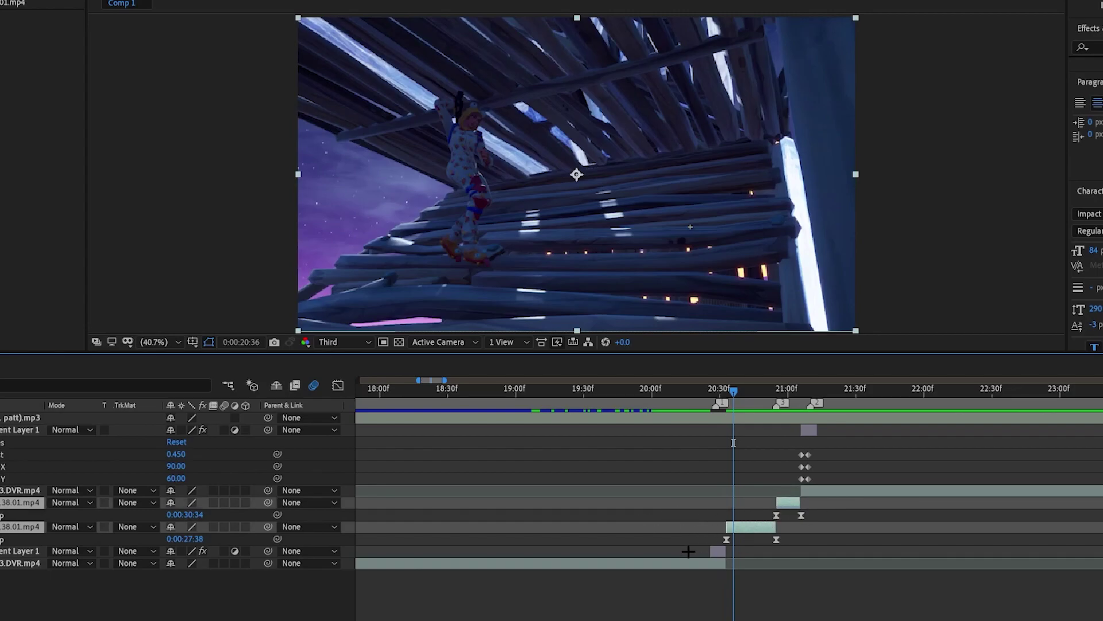
drag(23, 550, 23, 522)
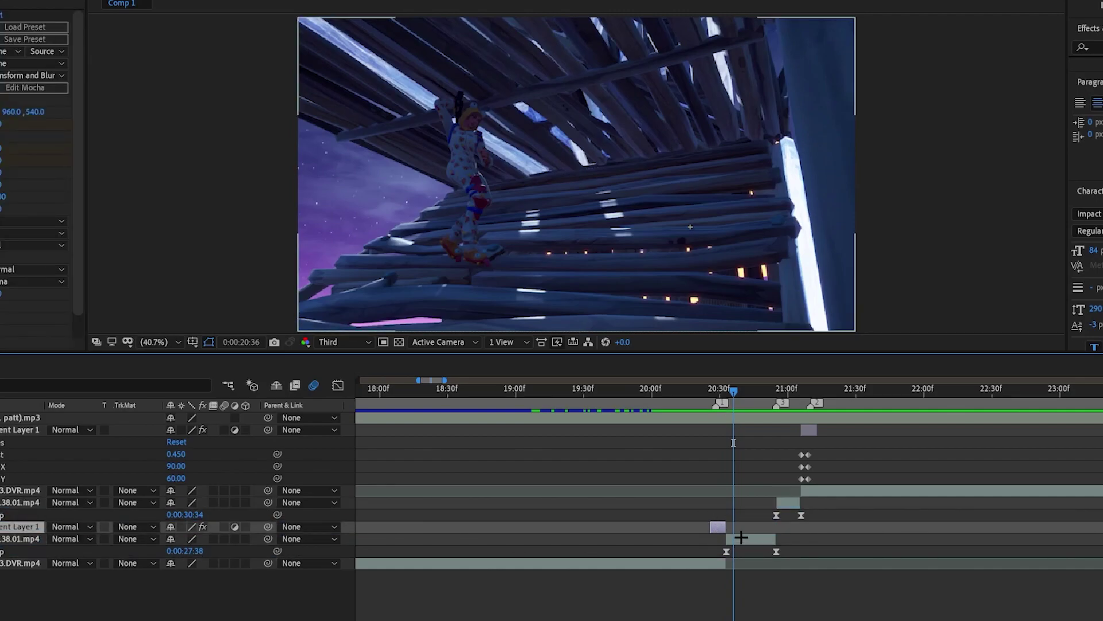
click(742, 537)
shift+click(791, 501)
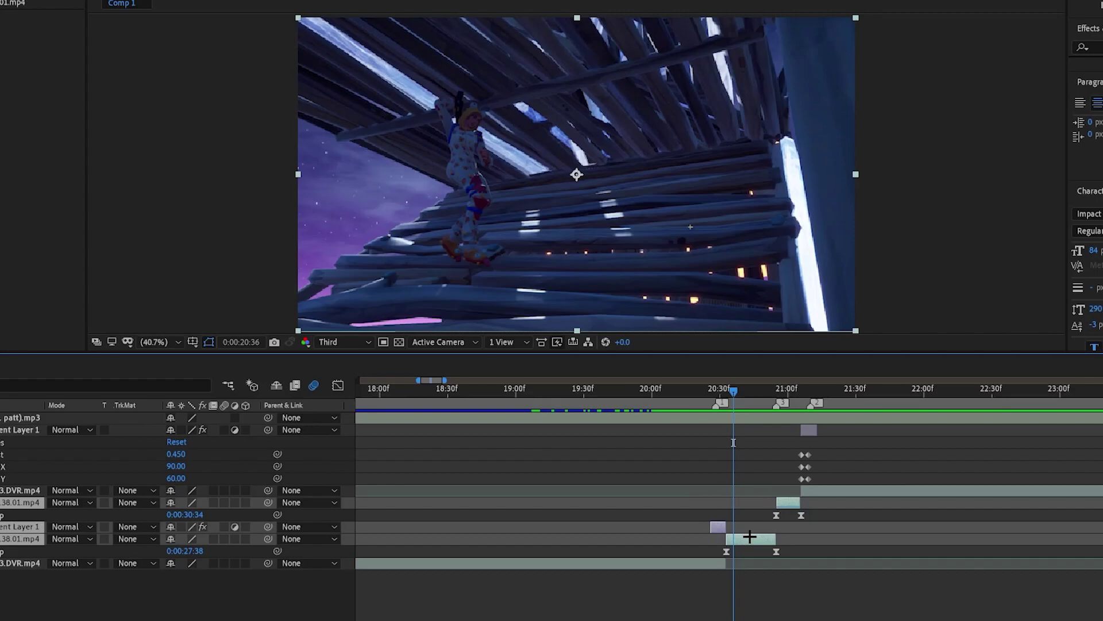
click(729, 565)
click(717, 526)
drag(11, 526, 35, 552)
Pre-compose the two time-remapped replay clips together into one nested layer
click(758, 530)
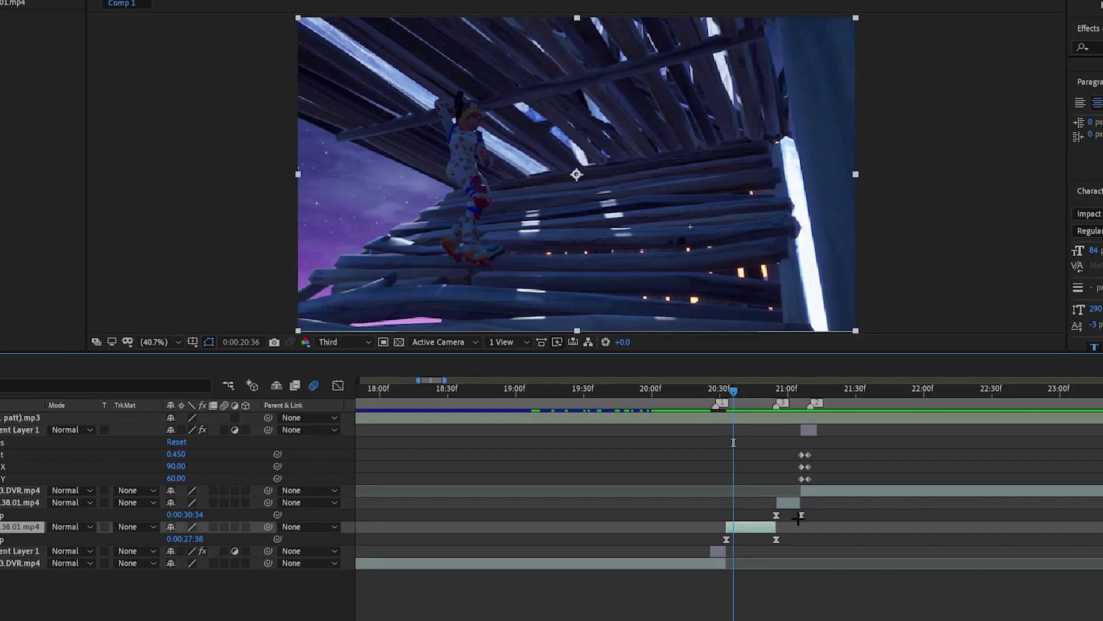
shift+click(790, 504)
right_click(791, 504)
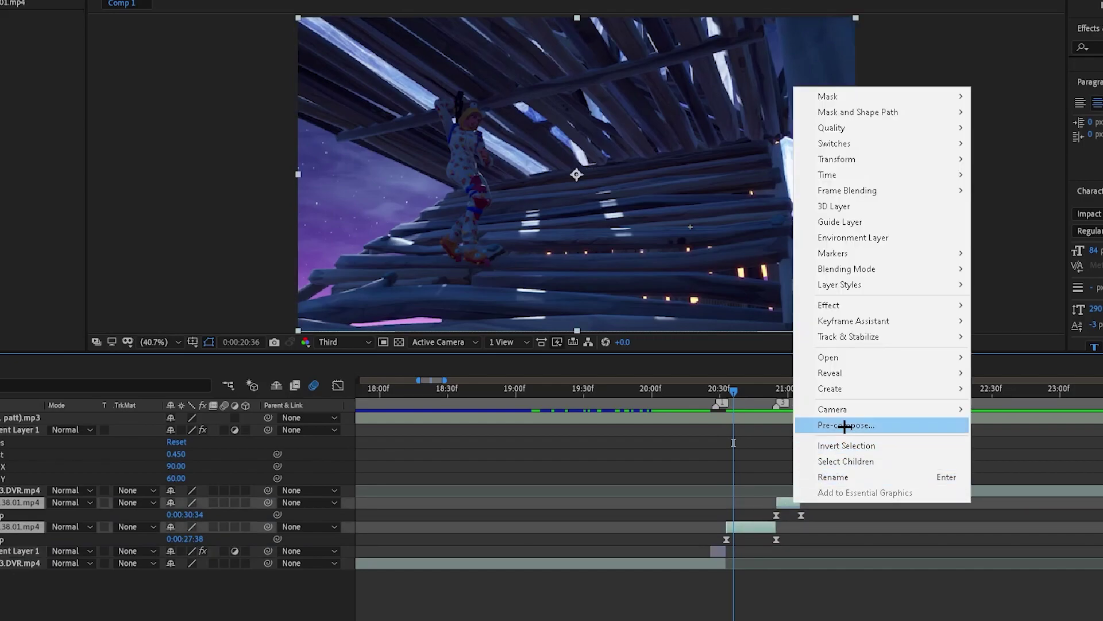
click(845, 425)
click(44, 147)
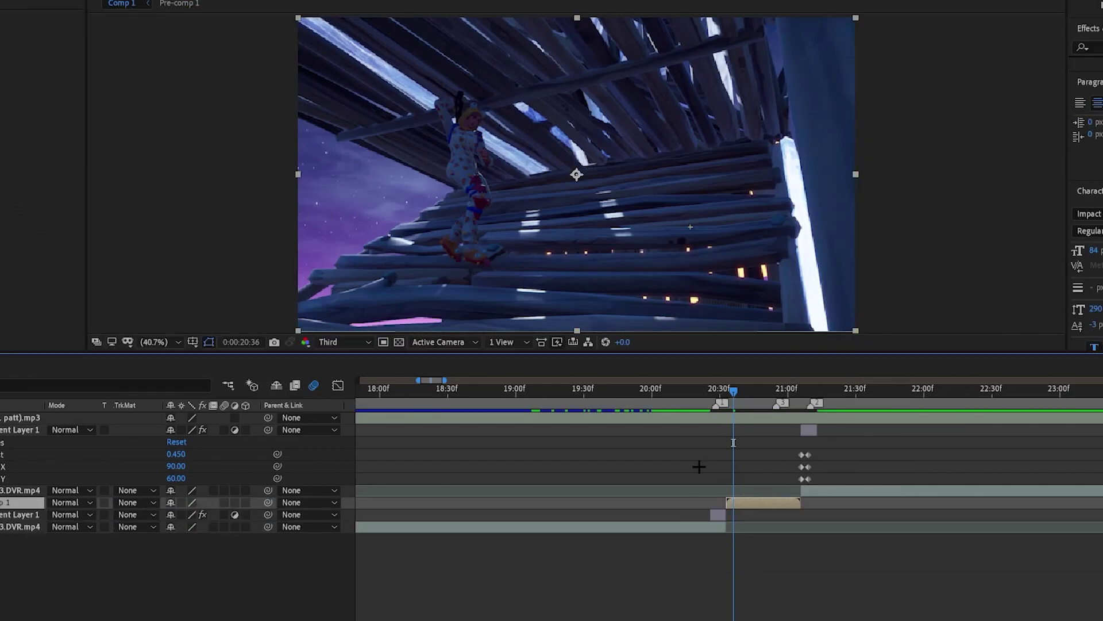
Reveal the song layer's audio waveform and move the current time to the first beat marker at 0:00:20:28
drag(734, 397, 727, 425)
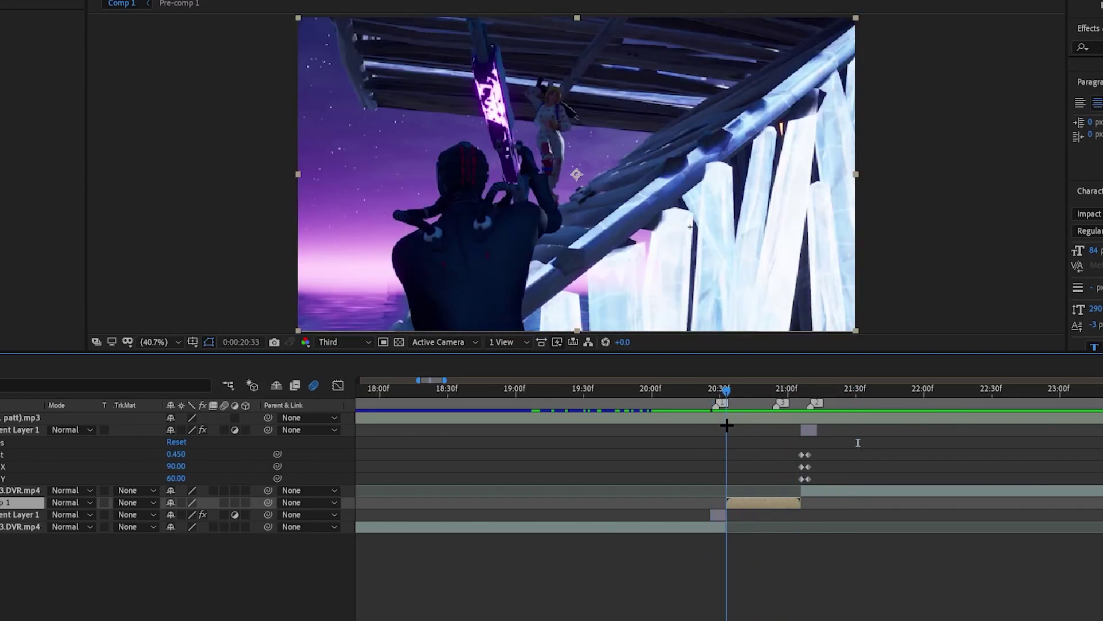
click(744, 412)
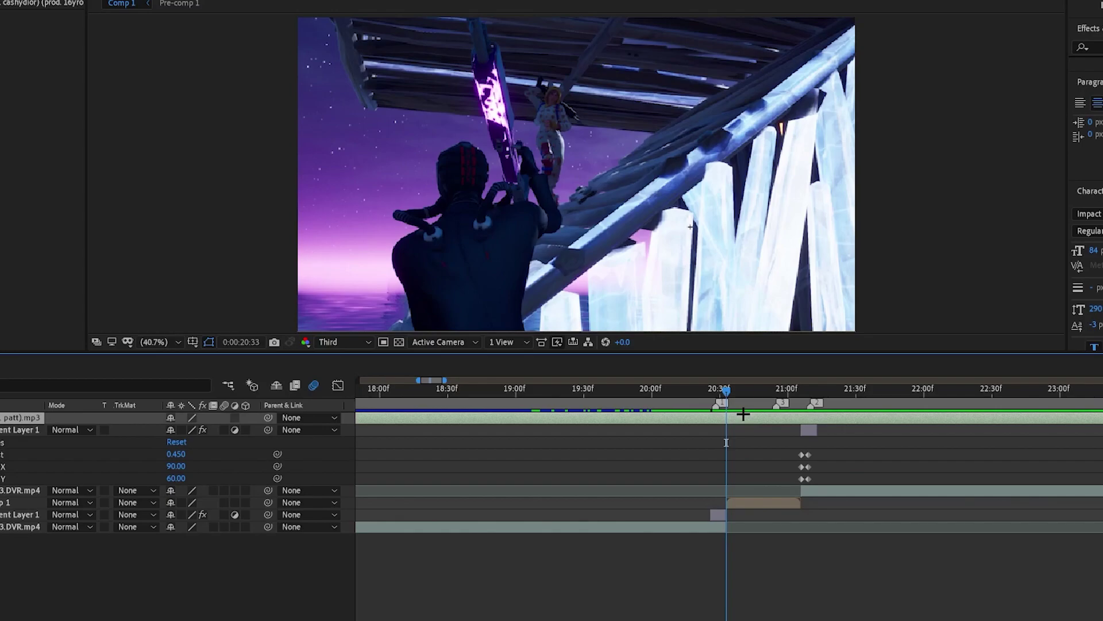
key(l)
key(l)
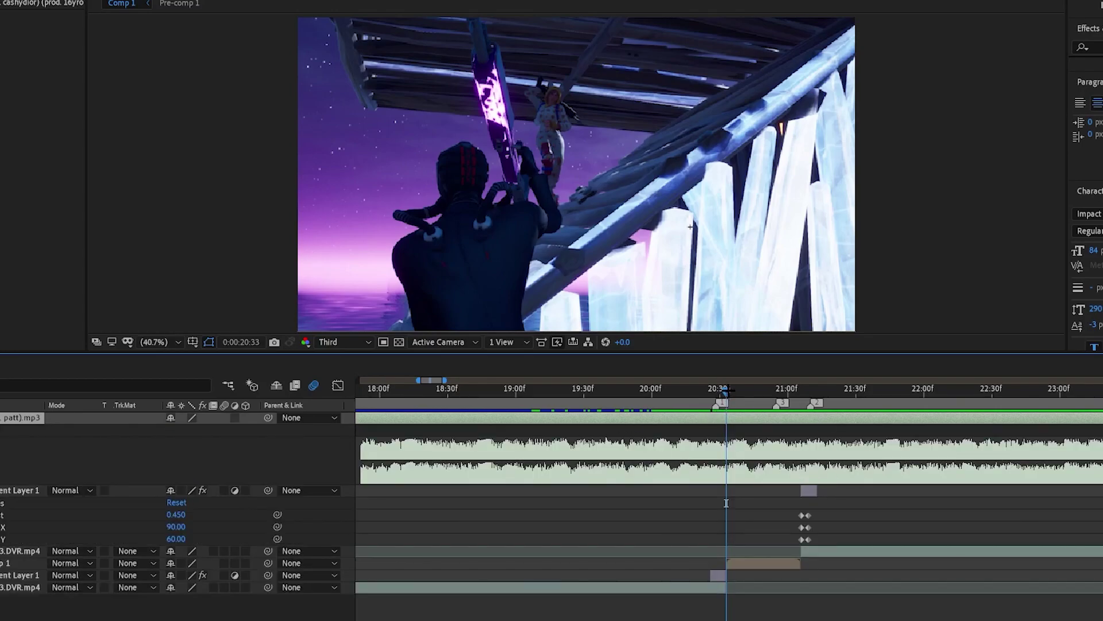
drag(725, 390, 716, 389)
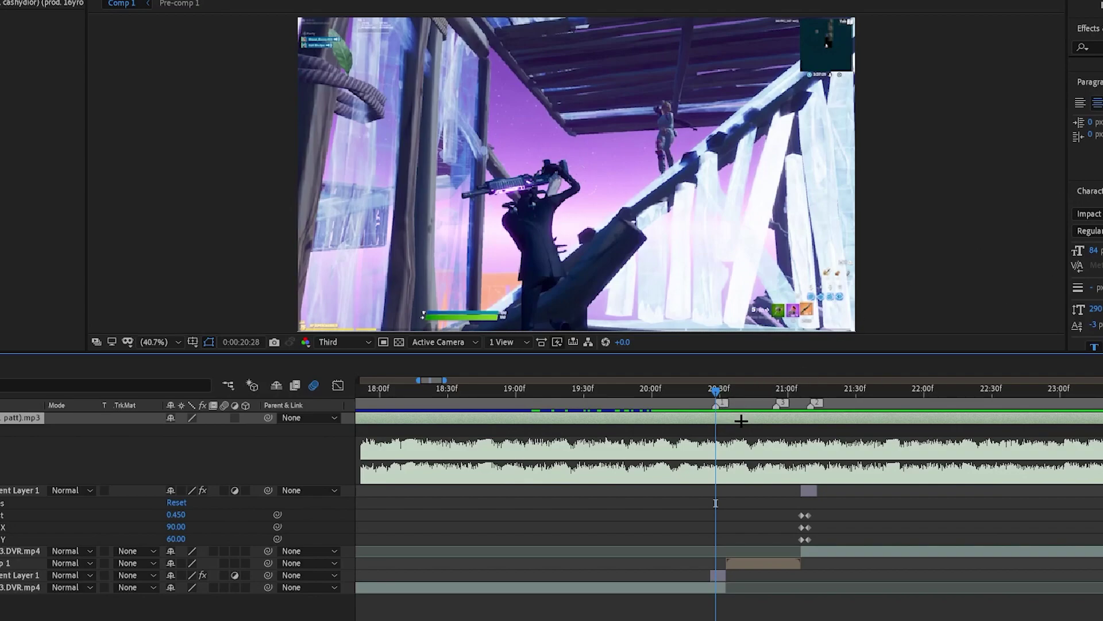
Search the effects for "bass" and apply Bass & Treble to the song layer
key(ctrl+space)
key(Escape)
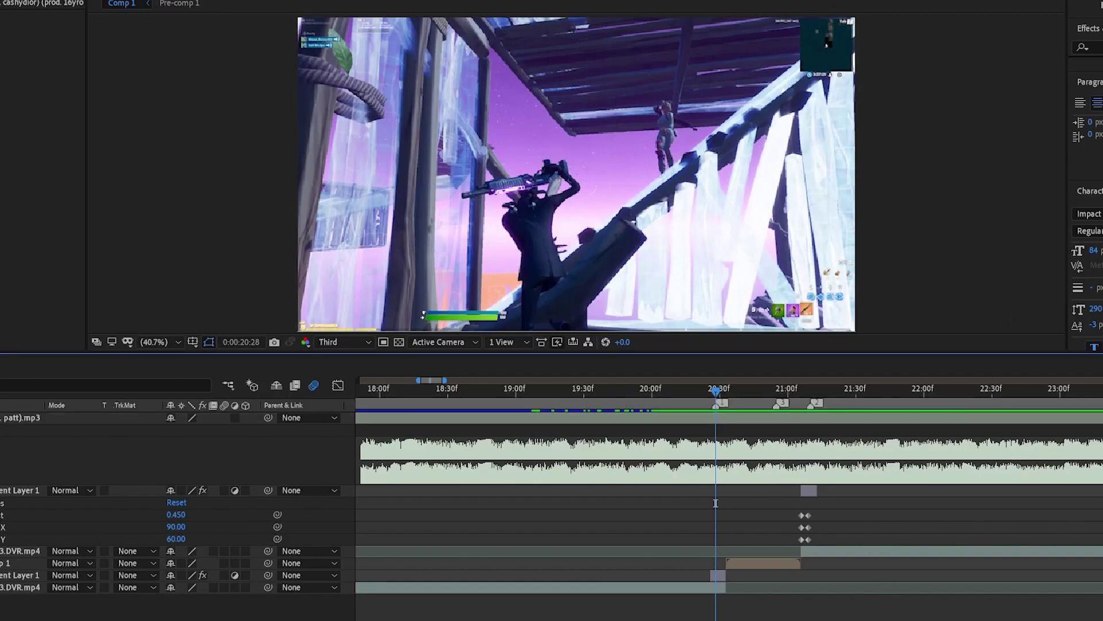
key(ctrl+5)
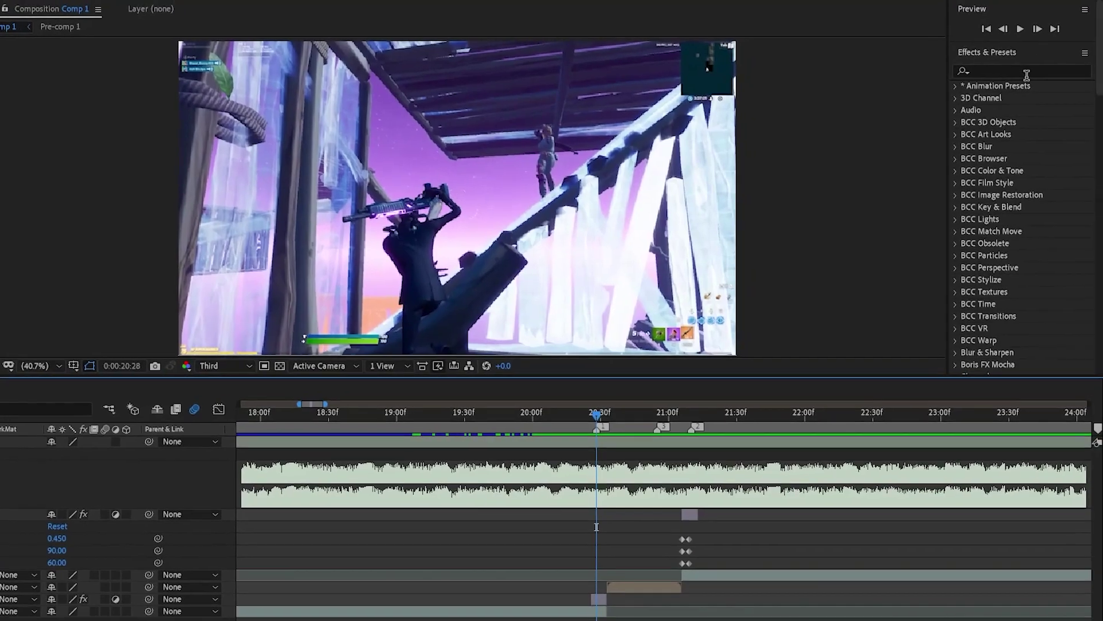
click(1058, 63)
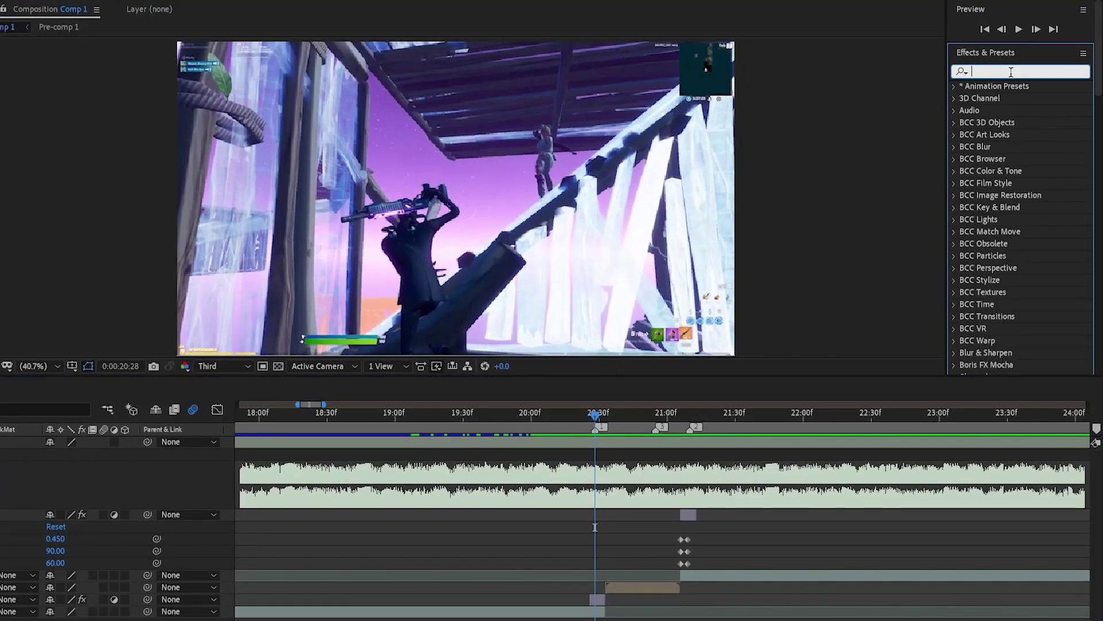
text(bass)
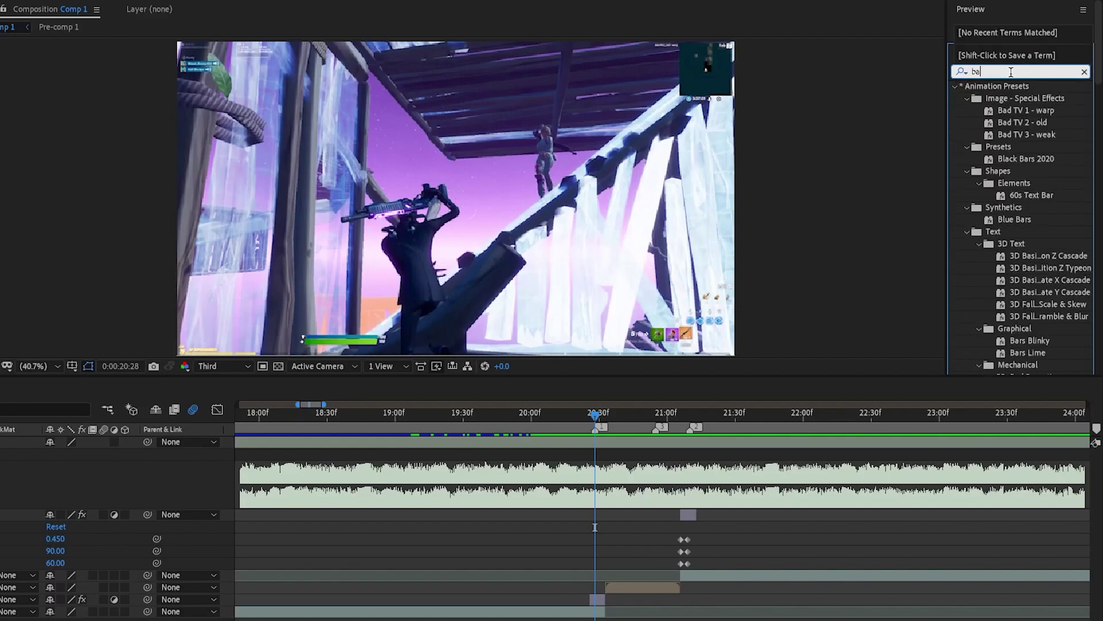
drag(1012, 98, 603, 414)
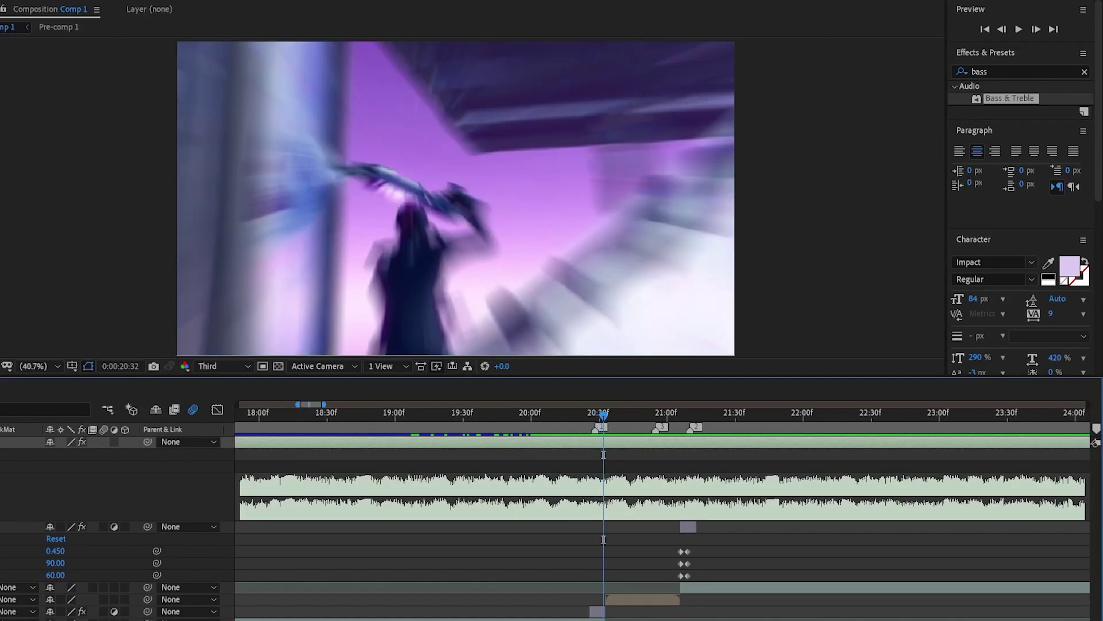
Keyframe the song's Bass and Treble at 0.00 on the first beat marker, 0:00:20:28, and reveal the effect's properties
key(semicolon)
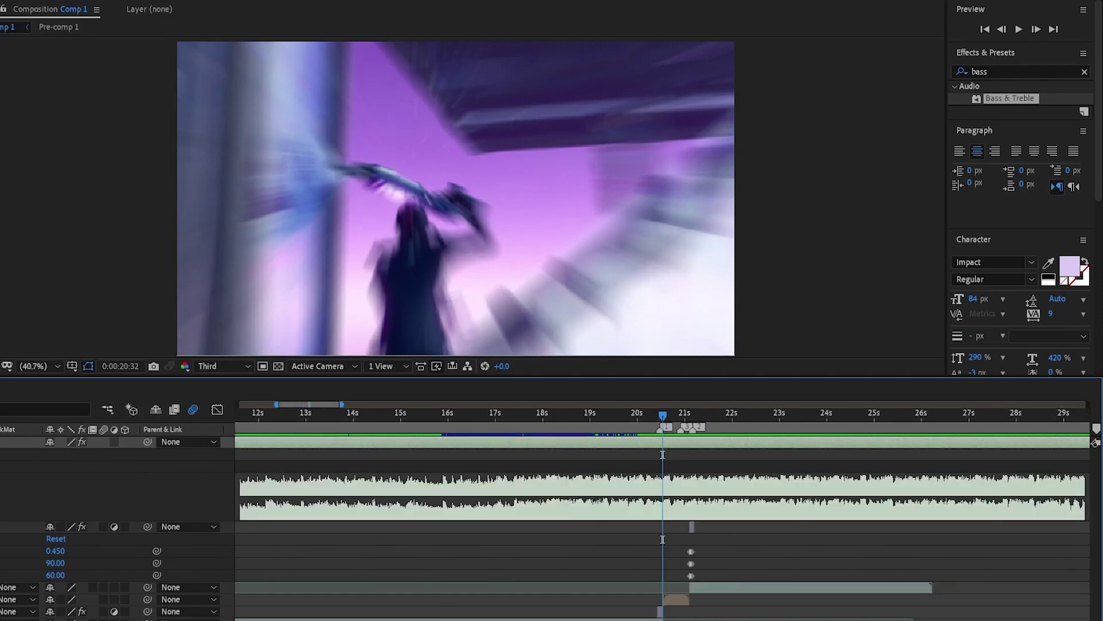
key(Page_Up)
key(Page_Up)
key(Page_Up)
key(Page_Up)
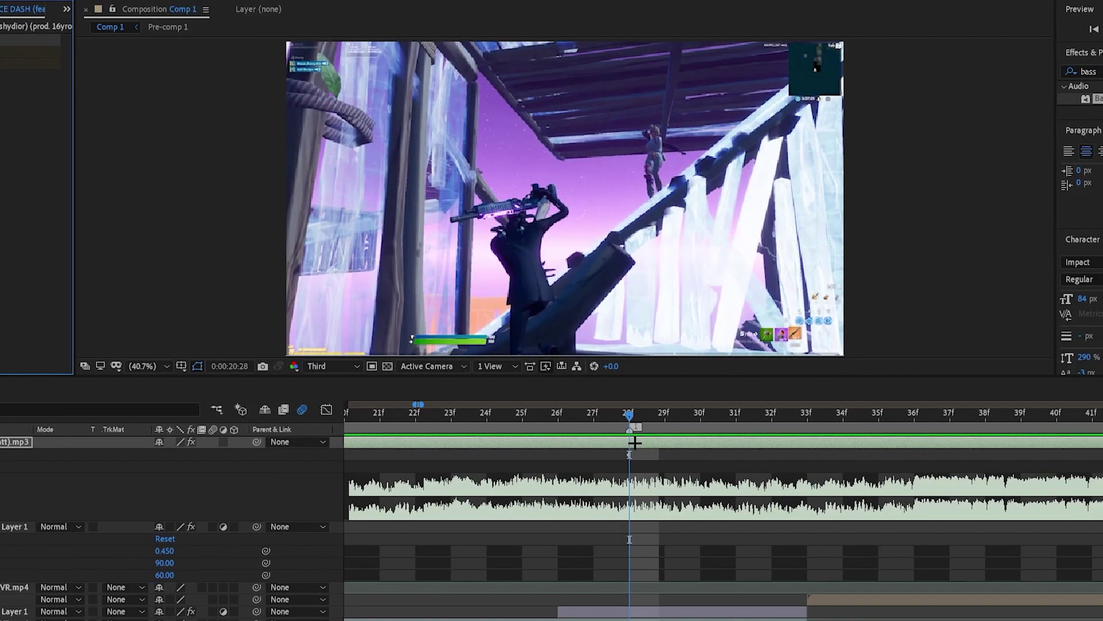
key(e)
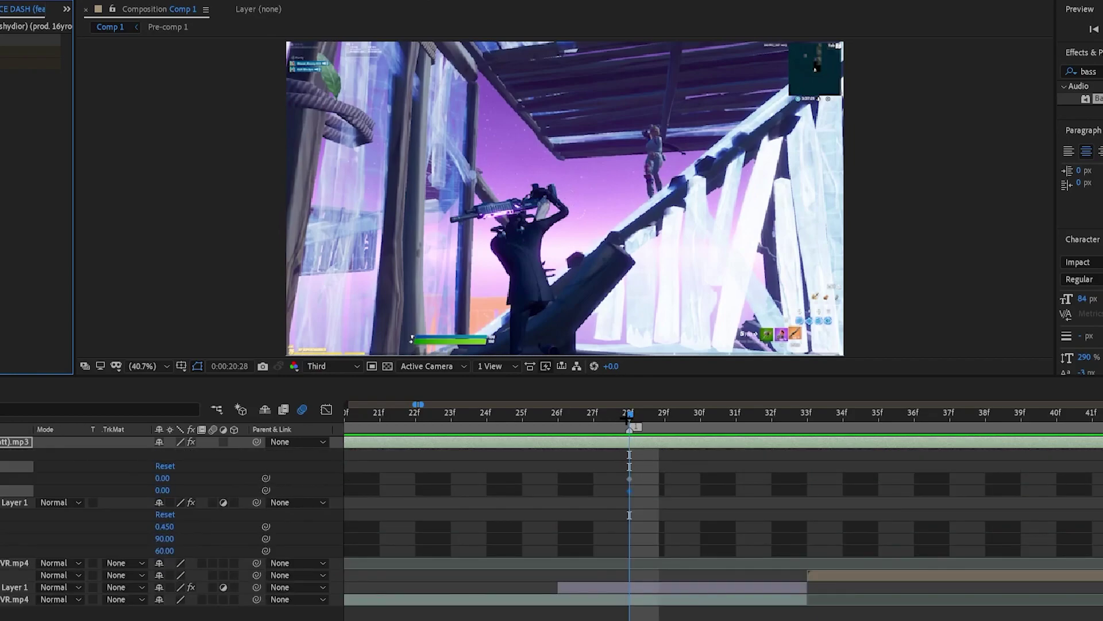
Add Treble keyframes of -100.00 at 0:00:20:31 and 0.00 at 0:00:20:34 on the song
key(Page_Down)
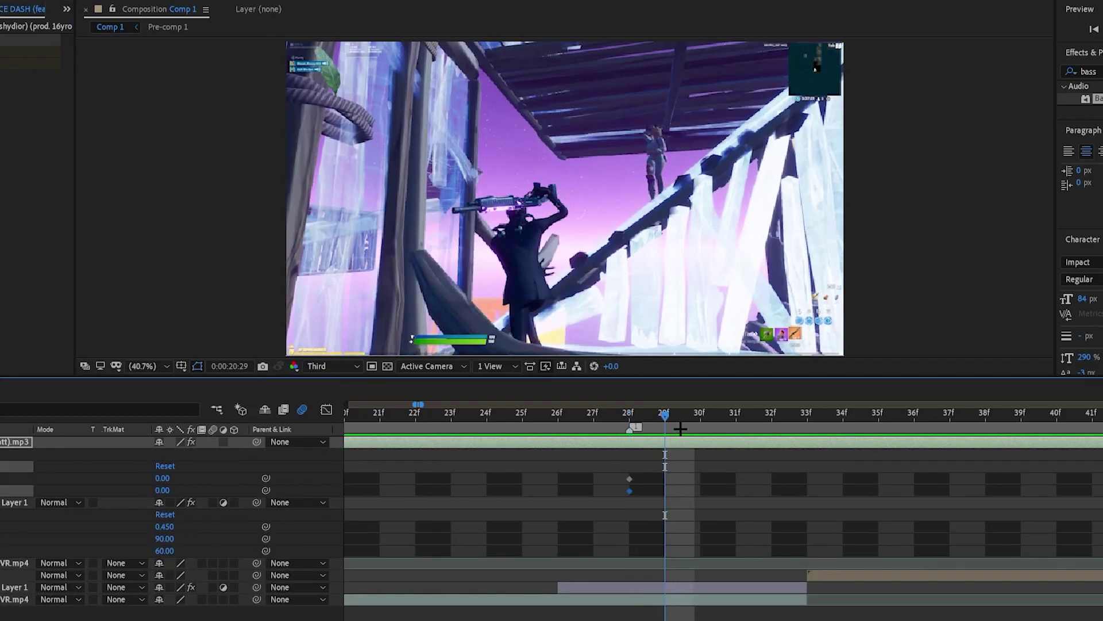
key(Page_Up)
drag(736, 413, 836, 431)
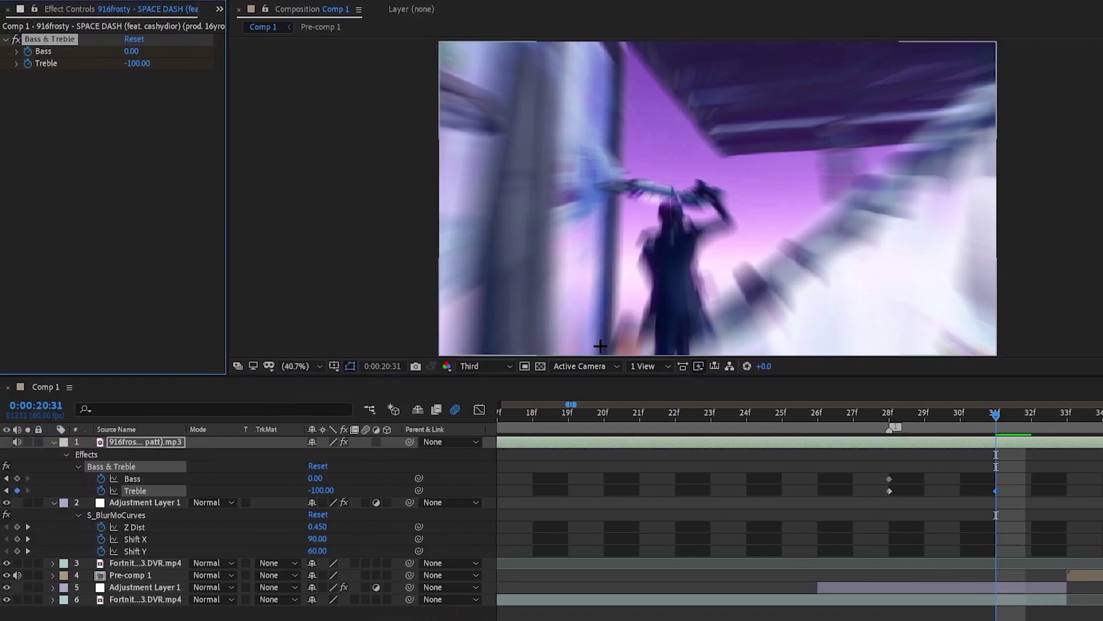
key(space)
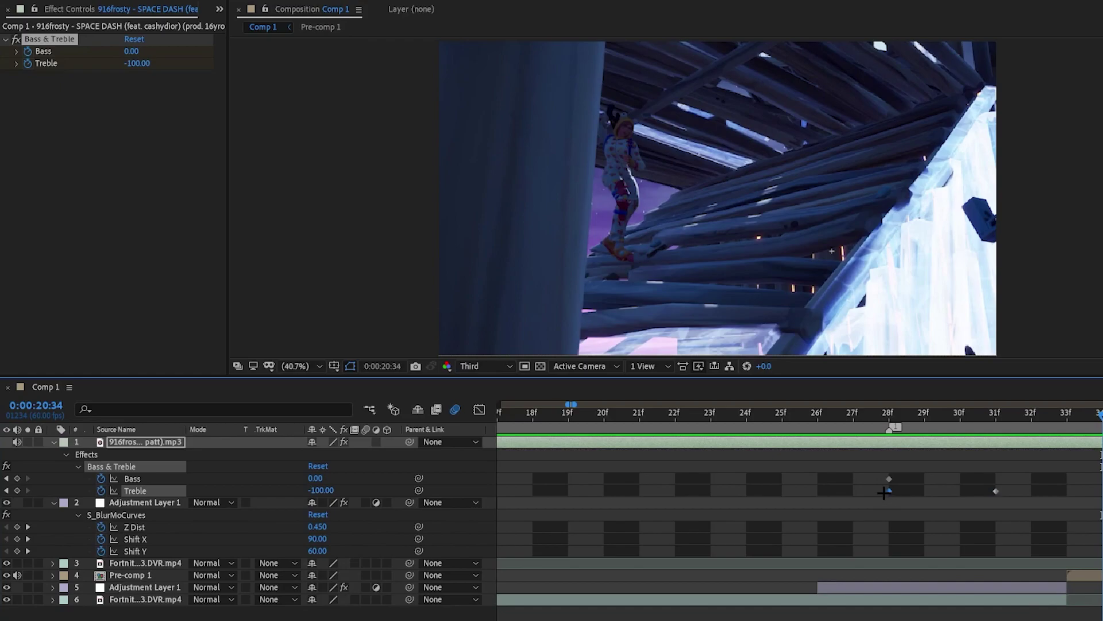
key(ctrl+z)
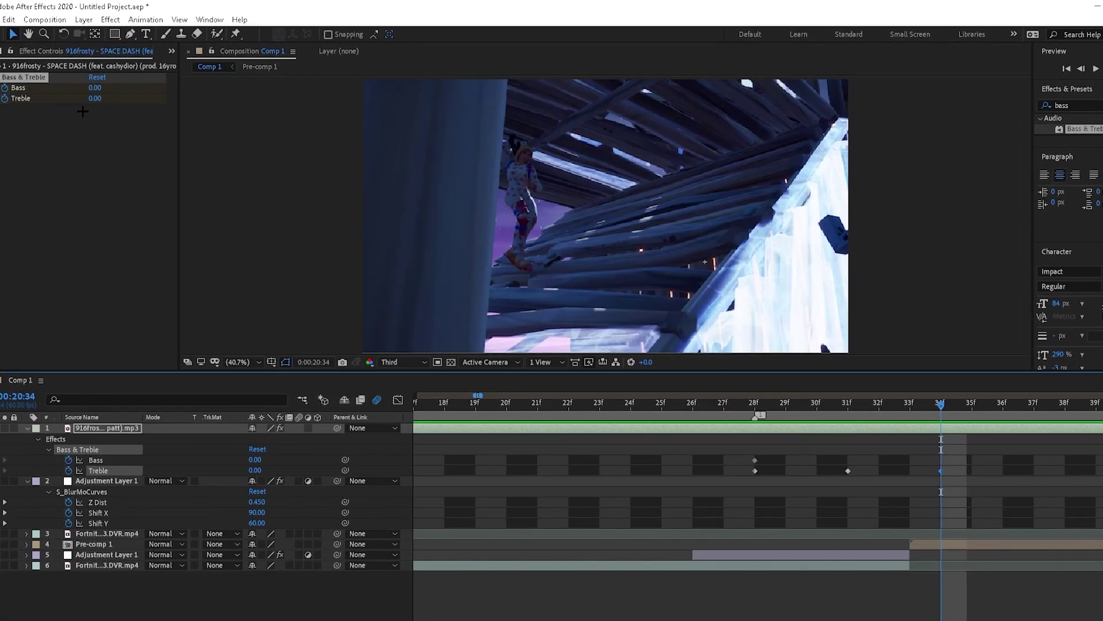
Copy the Treble keyframes and paste them repeatedly so the dips to -100.00 continue through 0:00:20:55
drag(973, 473, 646, 470)
scroll(757, 506, right, 5)
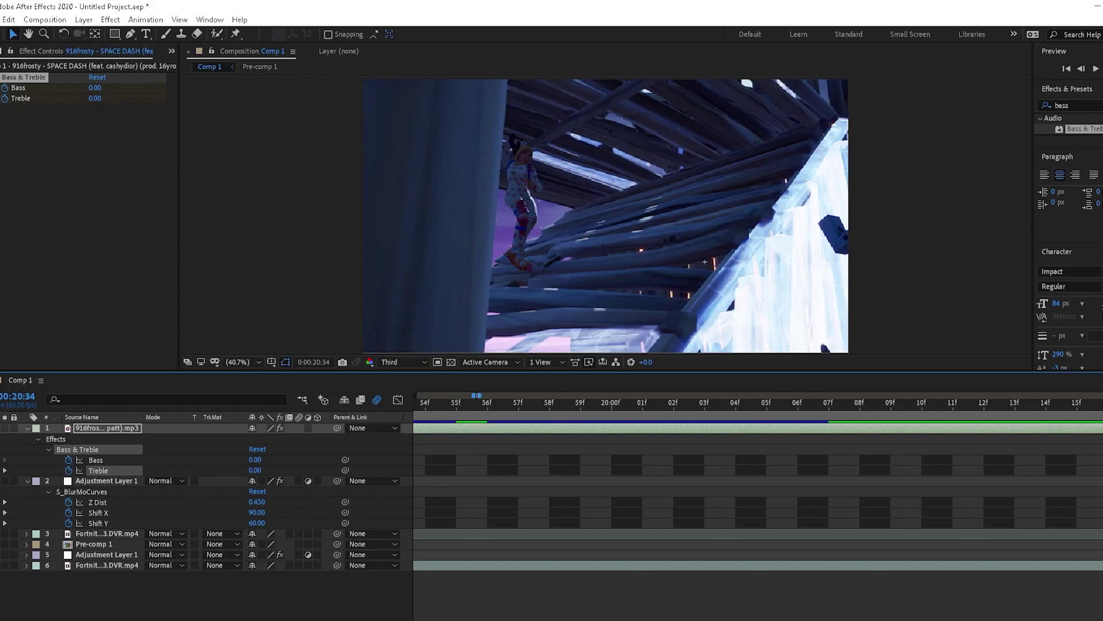
key(semicolon)
key(equal)
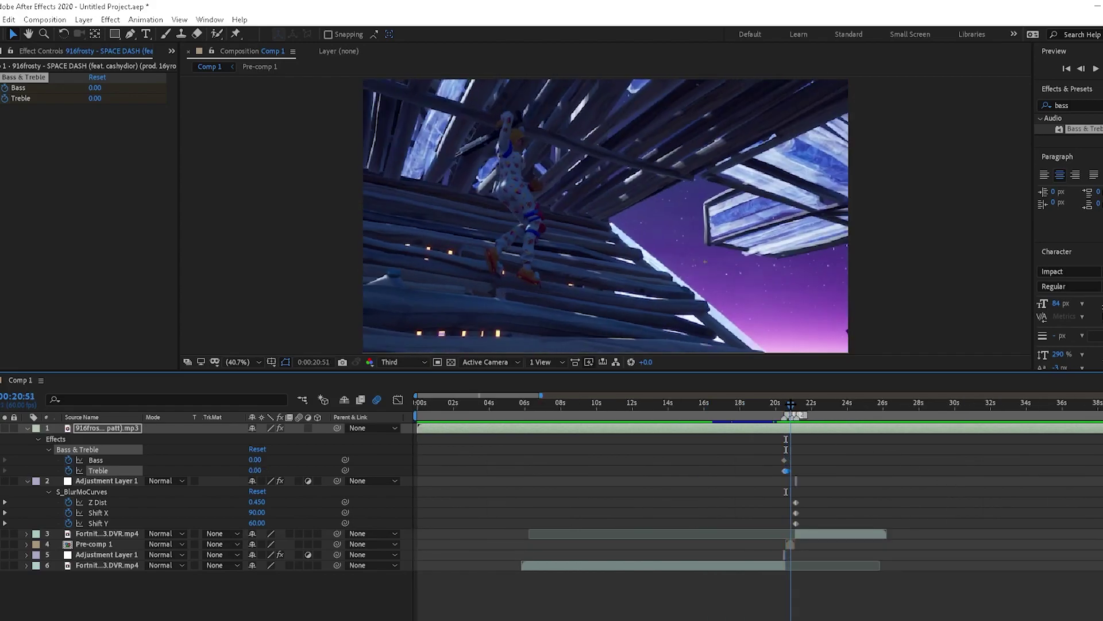
key(equal)
key(equal)
key(equal)
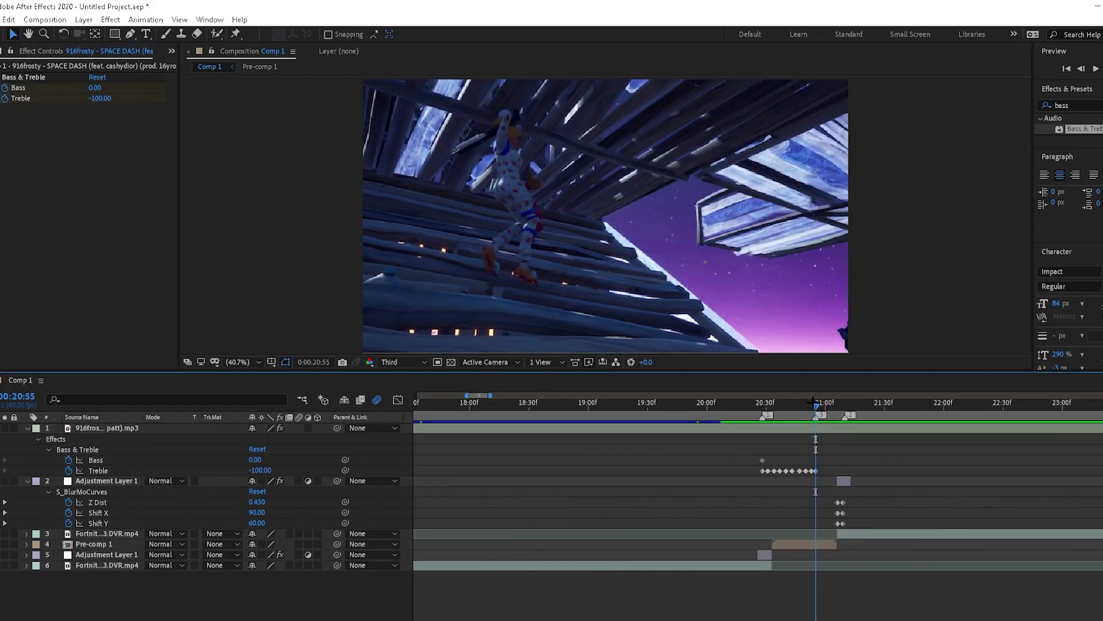
Set the song's Treble to 0.00 at 0:00:20:57 to end the pulsing
drag(817, 404, 820, 404)
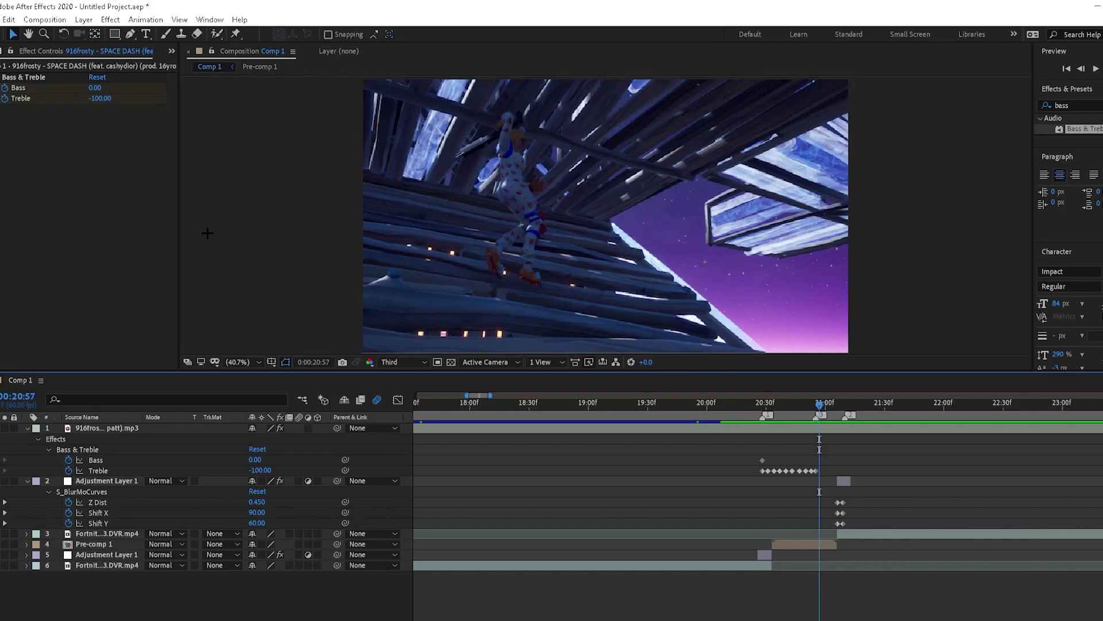
drag(99, 101, 117, 103)
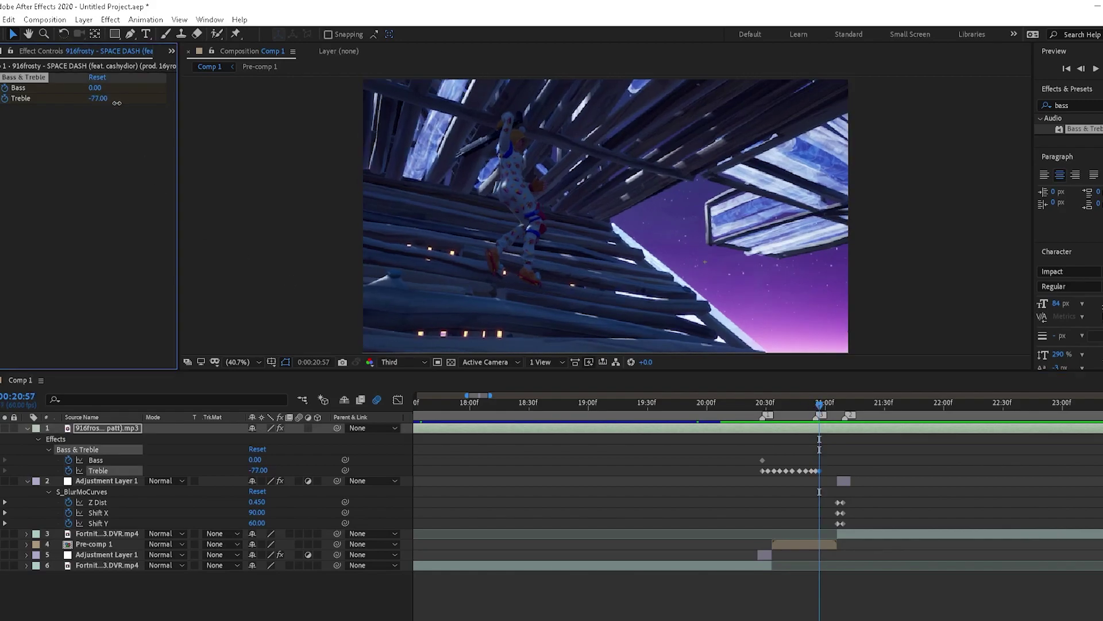
click(117, 103)
text(0)
key(Return)
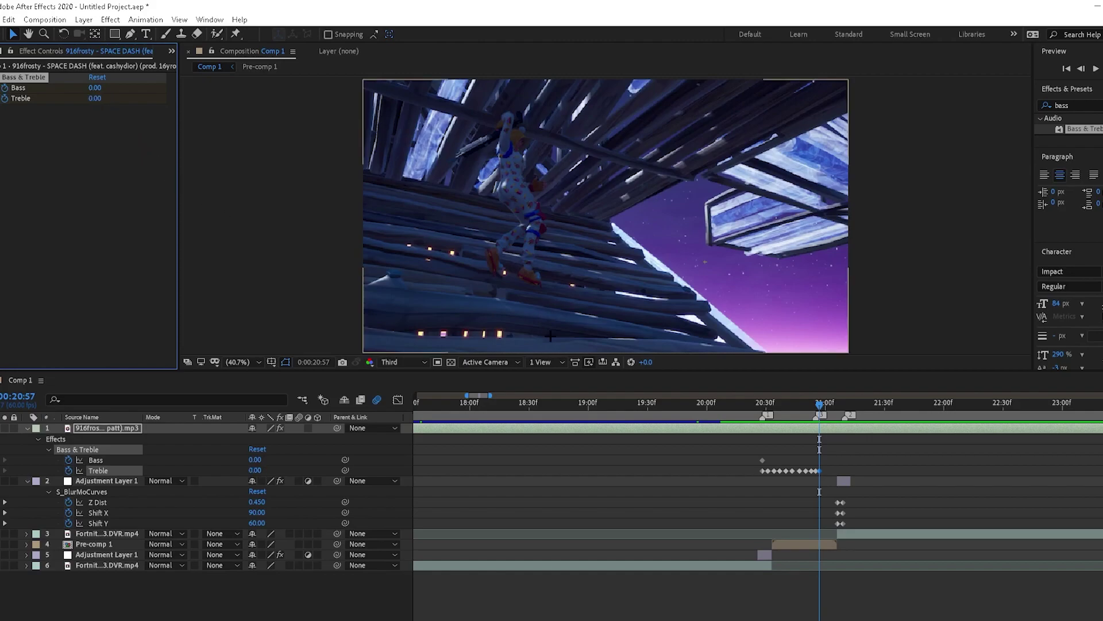
Preview the treble pulses over the replay, starting shortly before the first beat marker, and replay them from 0:00:20:15
drag(819, 404, 731, 435)
key(space)
key(space)
drag(861, 421, 736, 421)
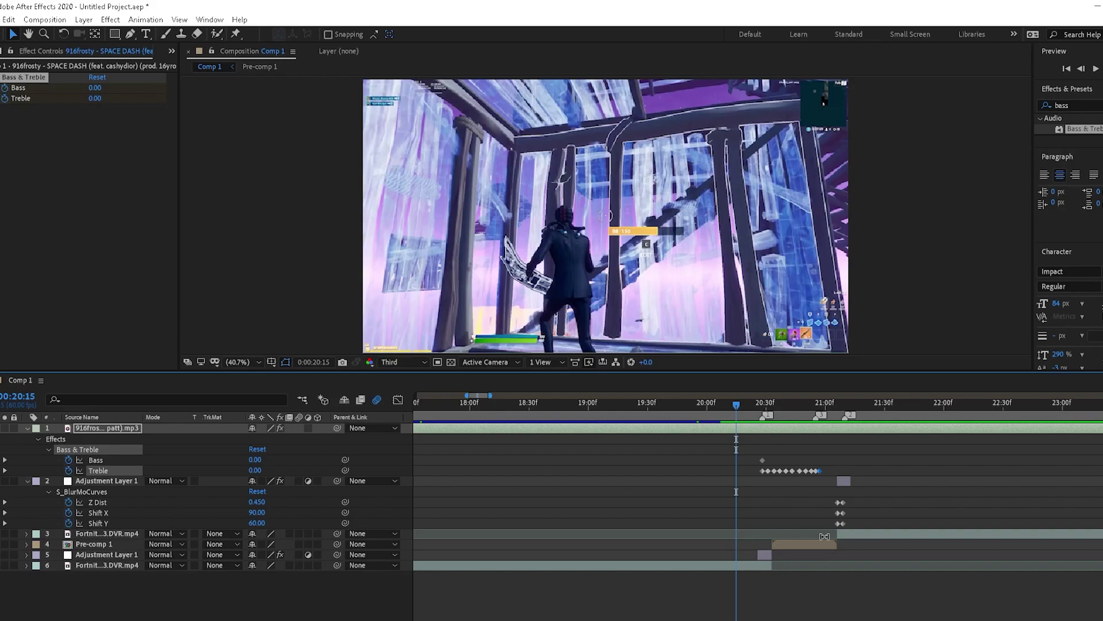
key(space)
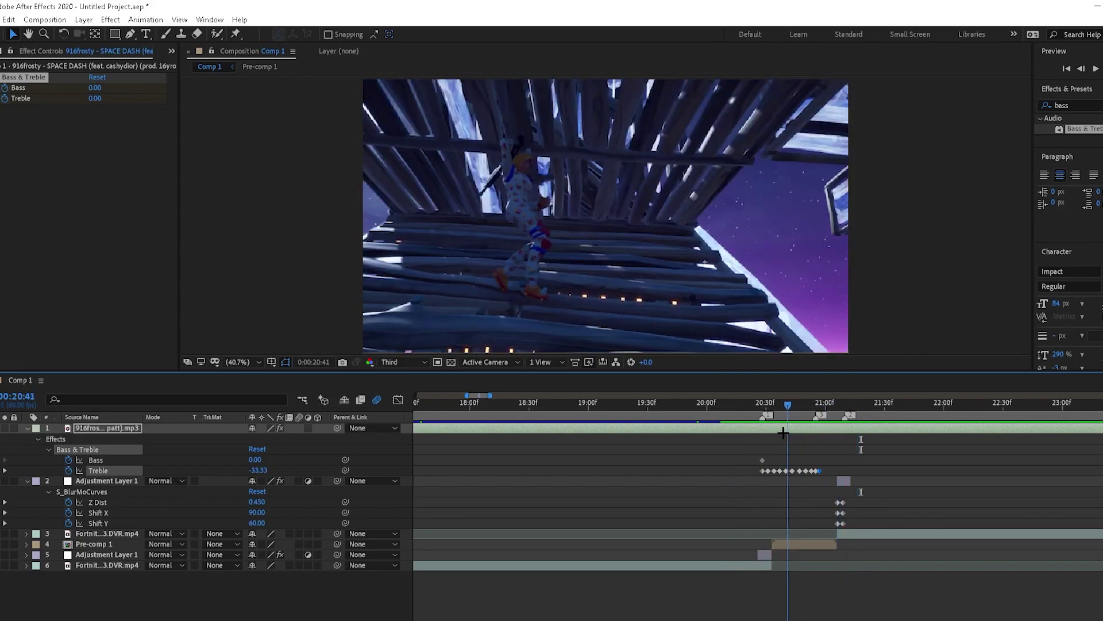
Apply the Curves effect to the pre-composed replay and set a straight Curves keyframe at its first frame, 0:00:20:33
click(763, 435)
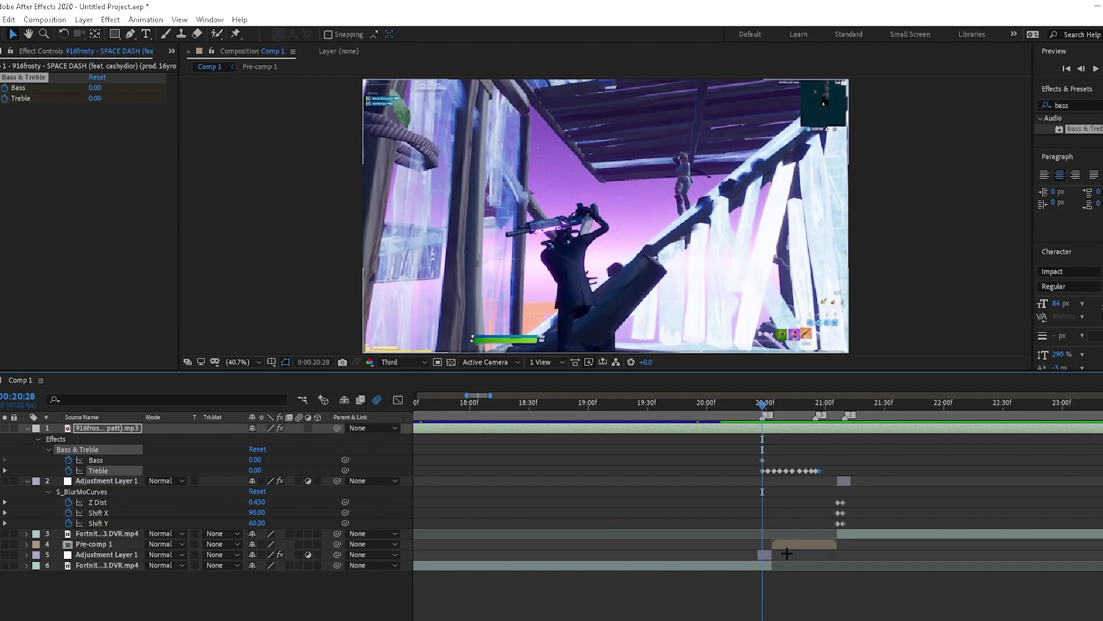
key(Page_Down)
key(Page_Down)
key(Page_Down)
key(Page_Down)
key(Page_Down)
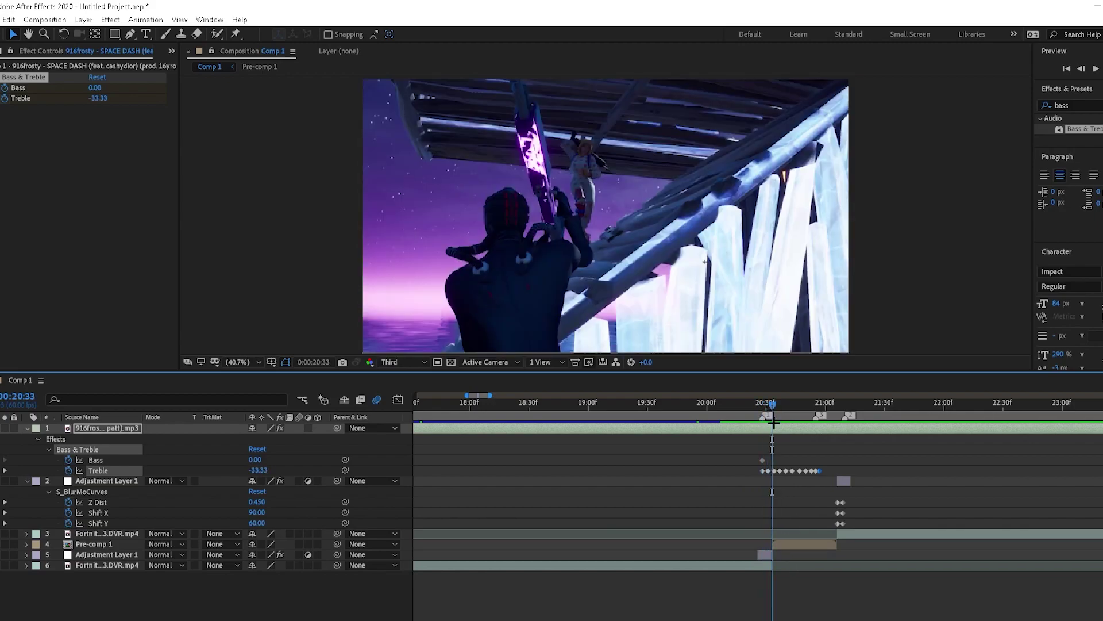
click(795, 544)
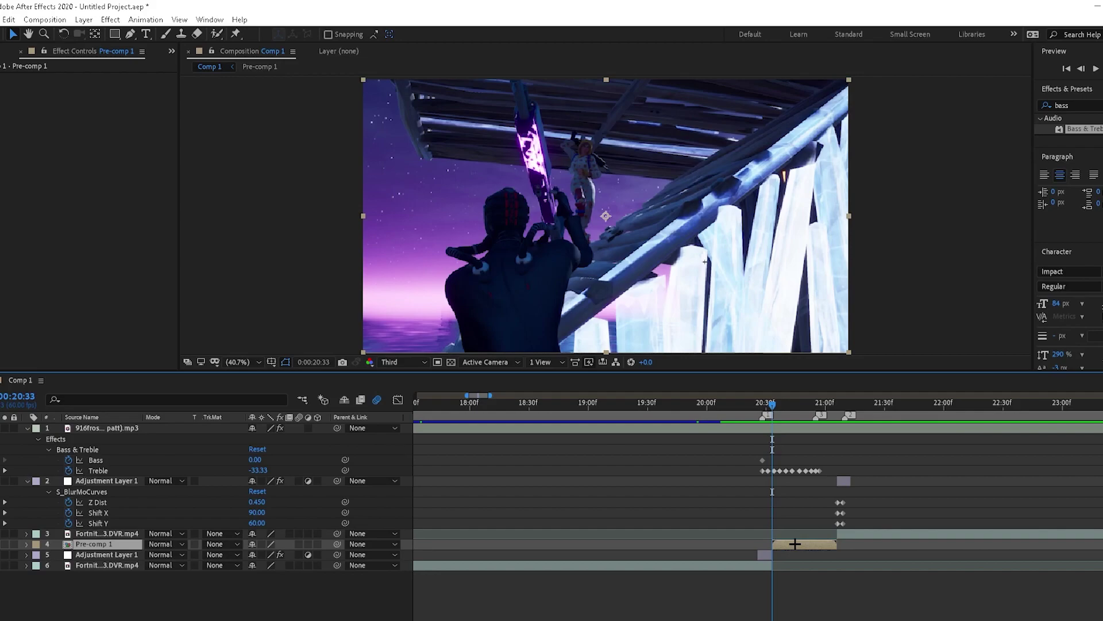
key(ctrl+space)
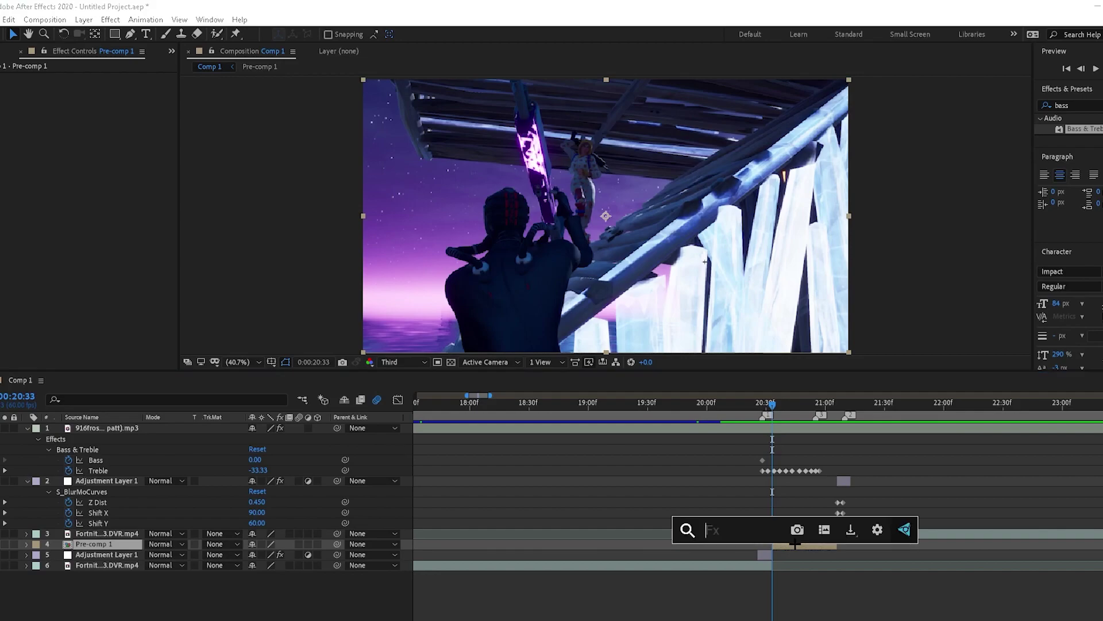
text(cur)
click(763, 523)
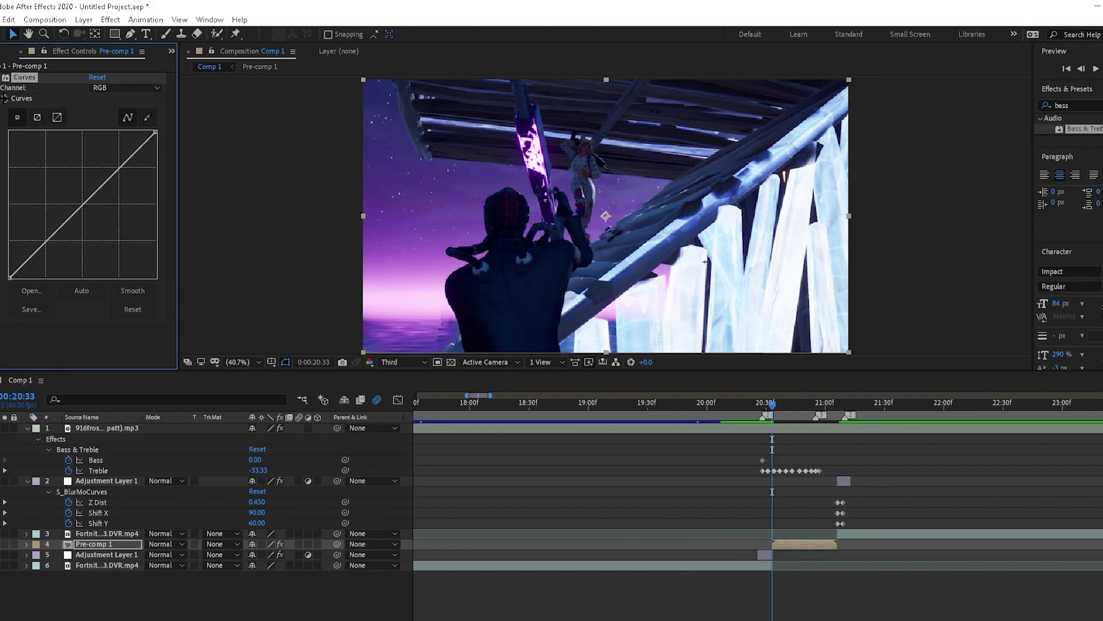
click(803, 543)
key(u)
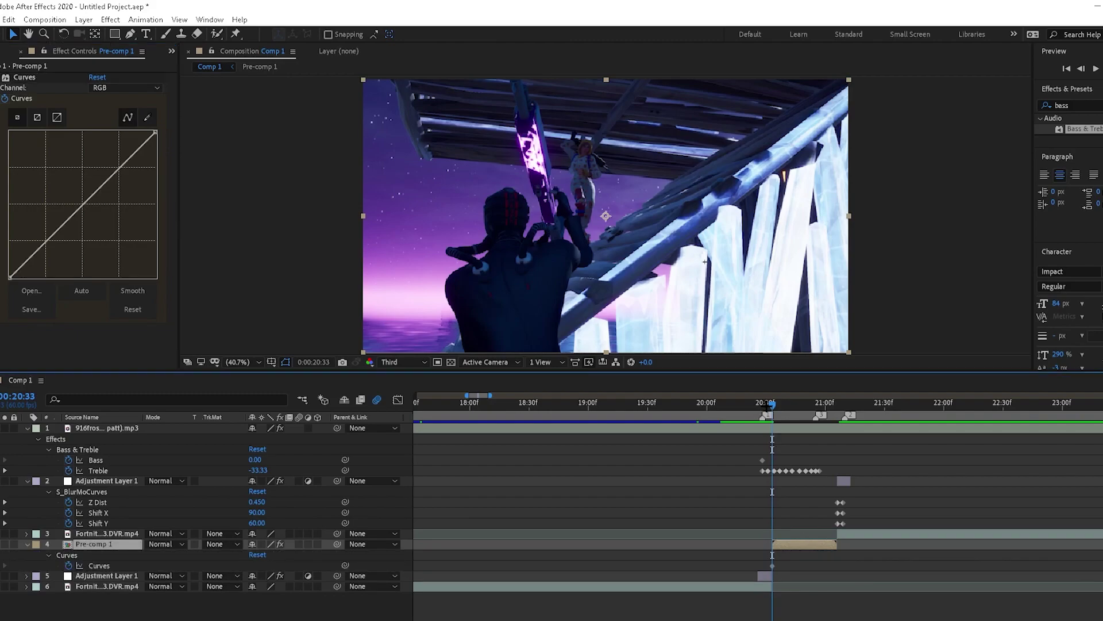
Strongly brighten the pre-composed replay at 0:00:20:37 by pulling the middle of its RGB curve steeply upward
key(Page_Down)
key(Page_Down)
key(Page_Down)
key(Page_Down)
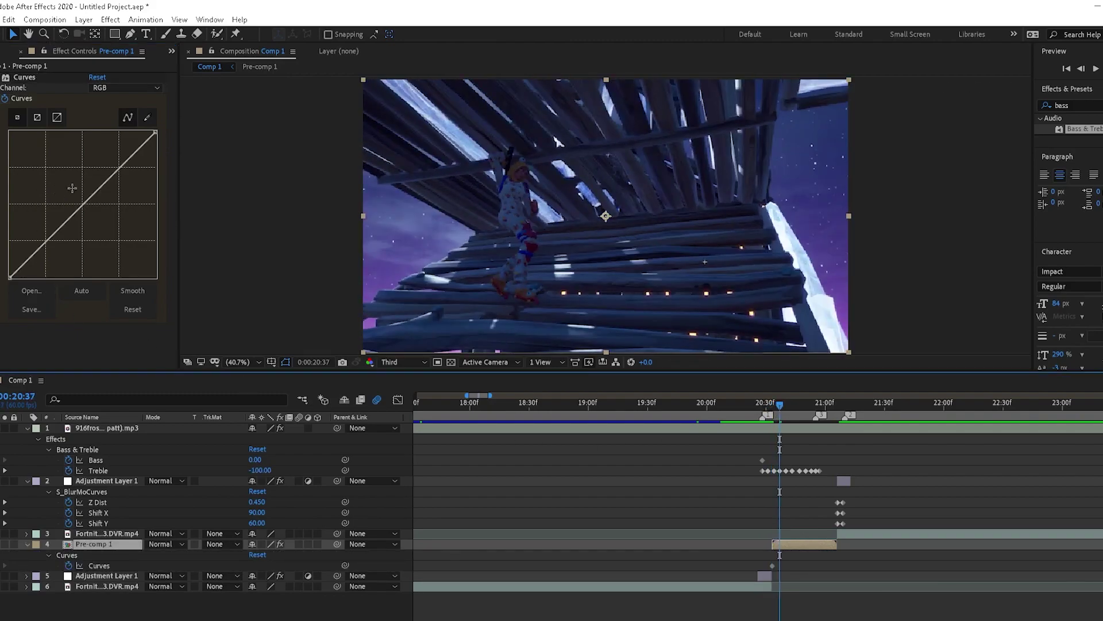
drag(99, 189, 46, 173)
Reset the RGB curve to a straight line at 0:00:20:40 to end the first flash
key(Page_Down)
key(Page_Down)
key(Page_Down)
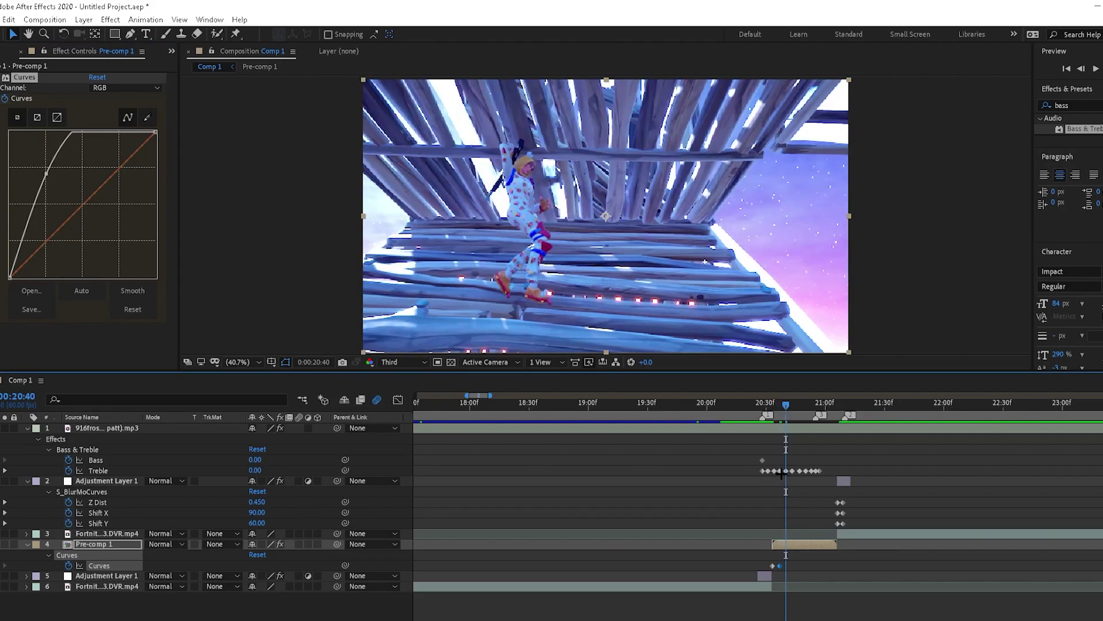
click(133, 309)
key(Page_Down)
key(Page_Down)
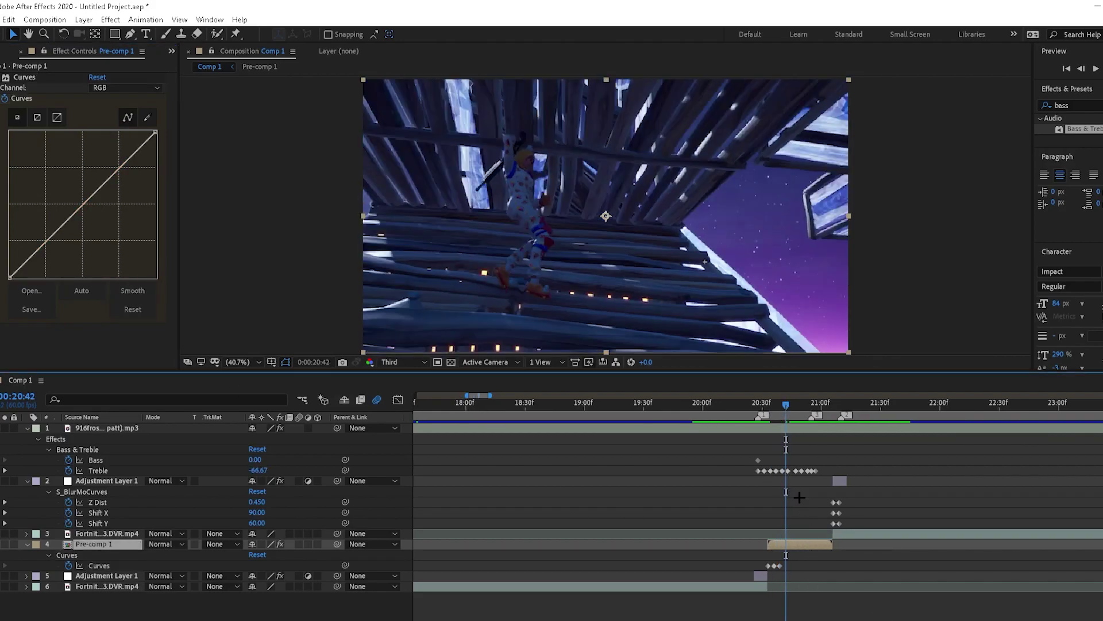
Copy the three Curves keyframes and paste them repeatedly so the flashes continue until the treble pulses end
mouse_move(786, 406)
mouse_down()
mouse_move(766, 413)
mouse_move(780, 423)
mouse_up()
drag(804, 580, 764, 560)
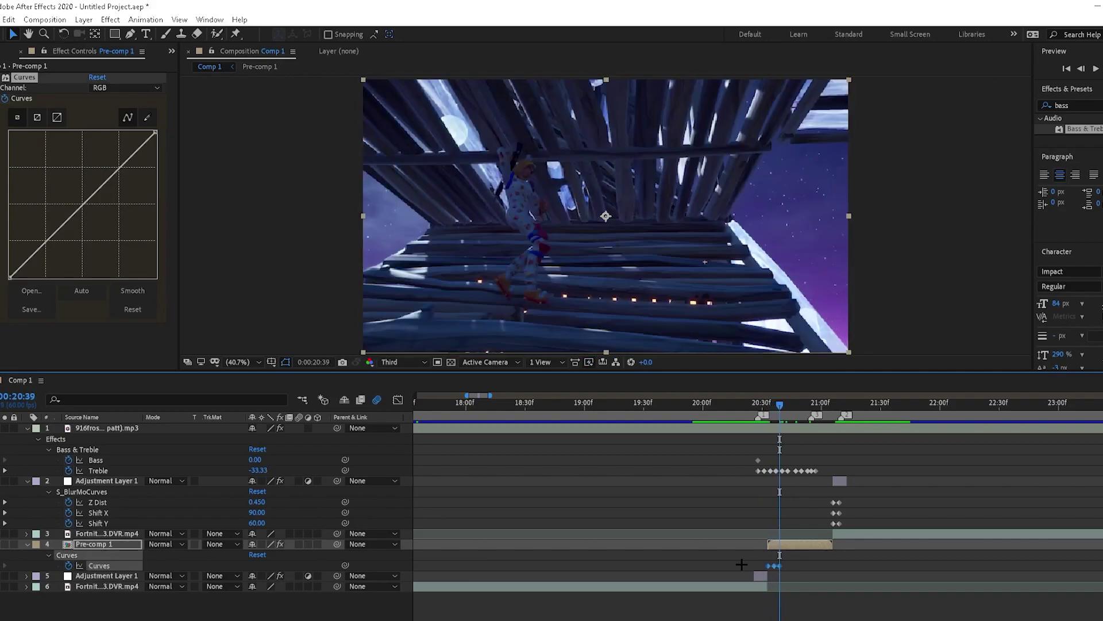
key(ctrl+v)
Preview the brightness flashes and treble pulses from 0:00:20:01, finishing at the replay's last frame, 0:00:21:05
drag(781, 405, 705, 438)
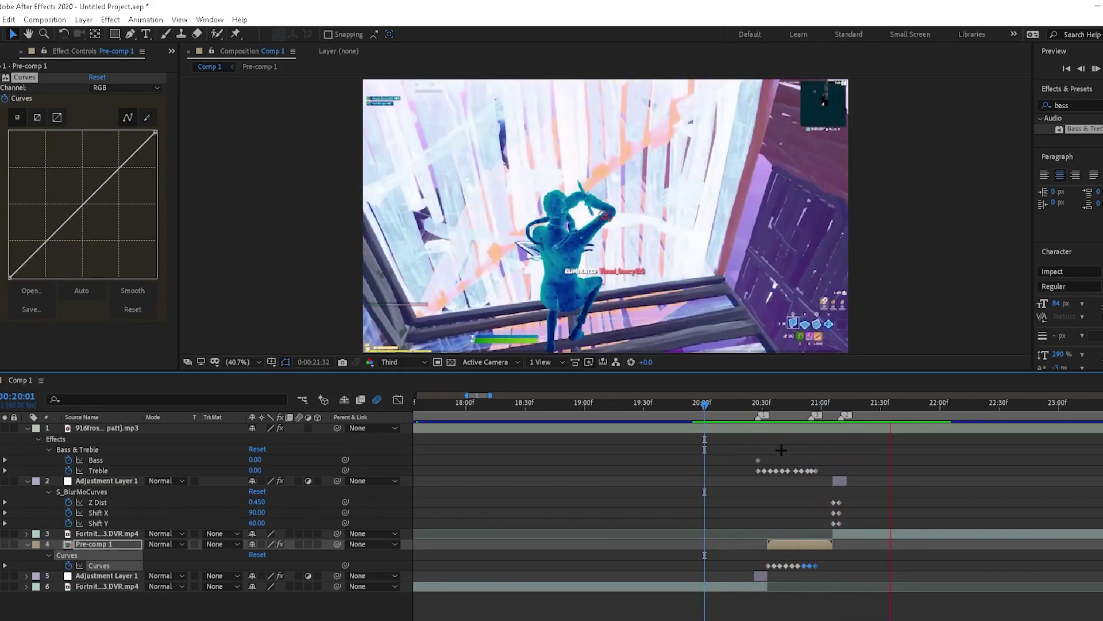
key(space)
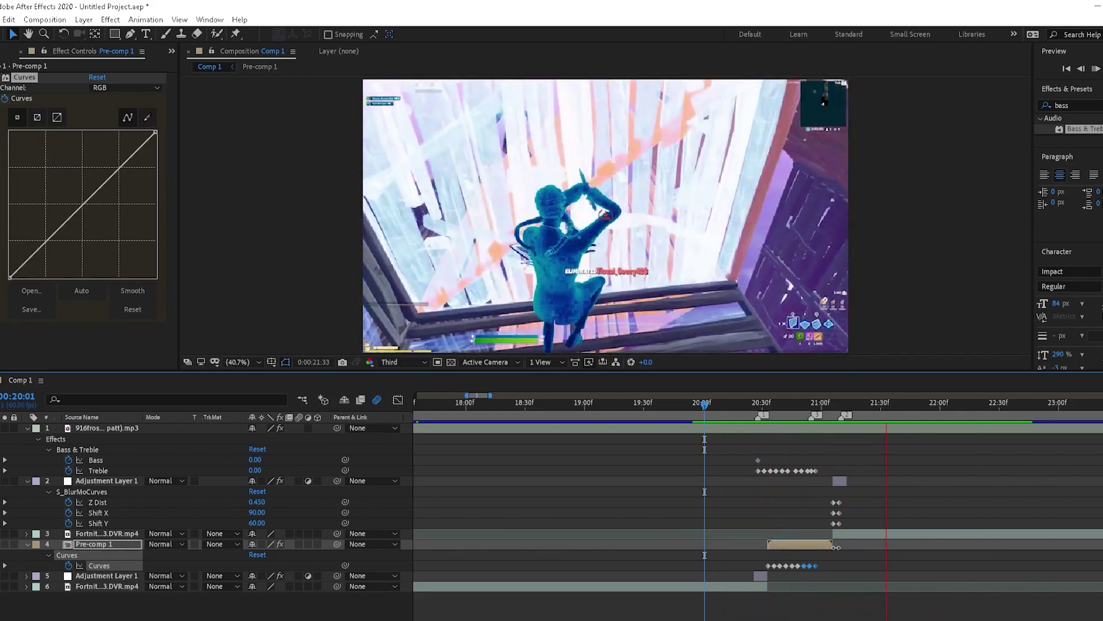
key(space)
drag(914, 405, 832, 526)
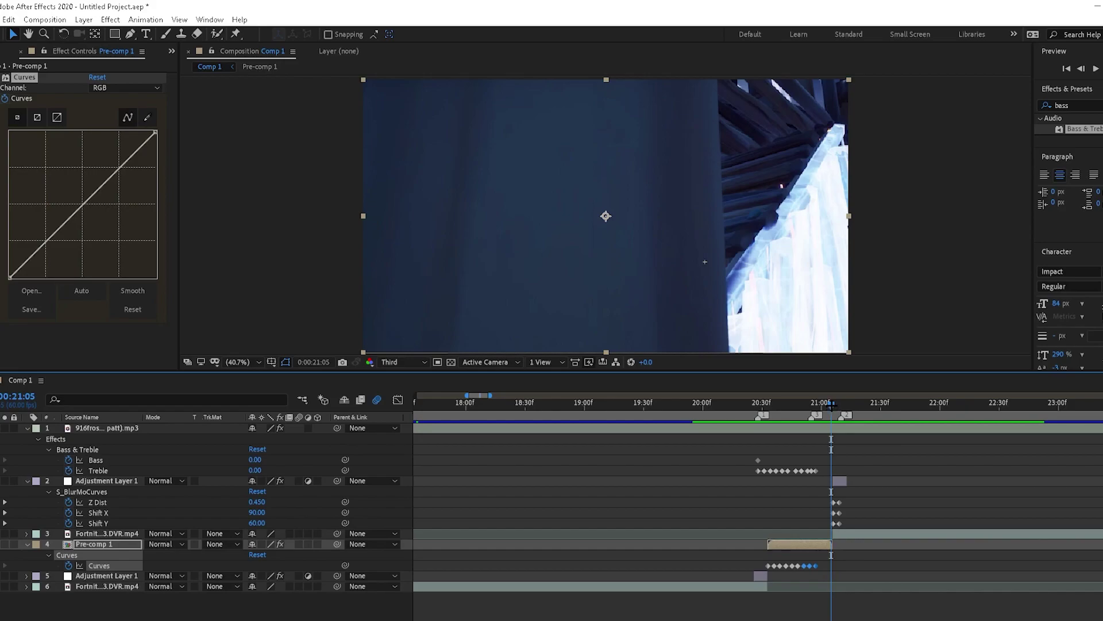
Create a new adjustment layer and place it directly above the top Adjustment Layer 1, below the audio layer
drag(831, 405, 833, 406)
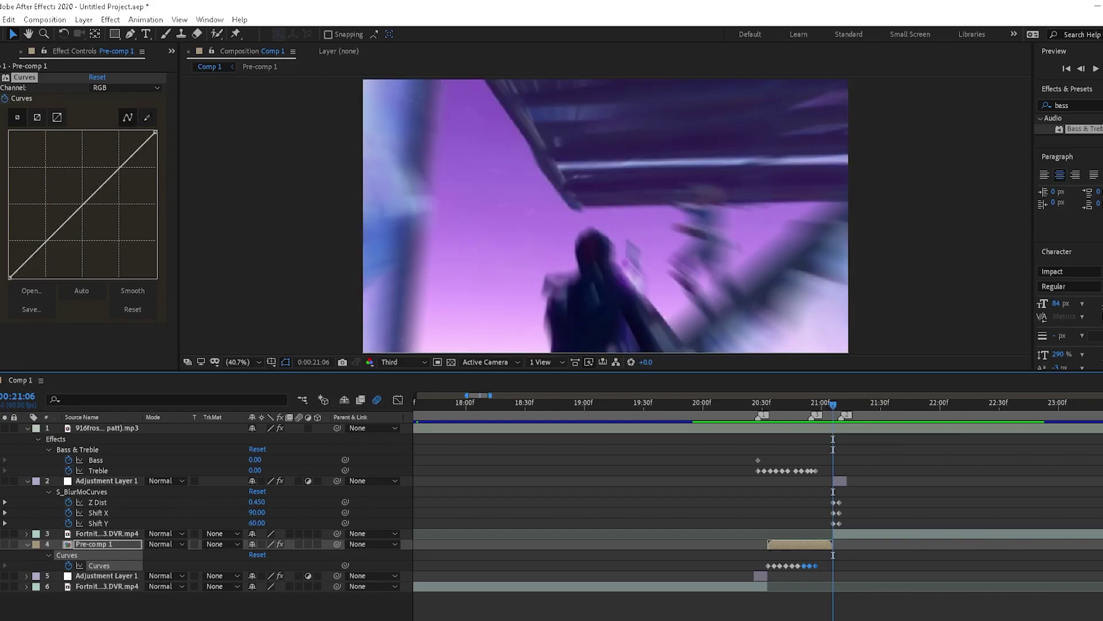
right_click(224, 606)
mouse_move(357, 469)
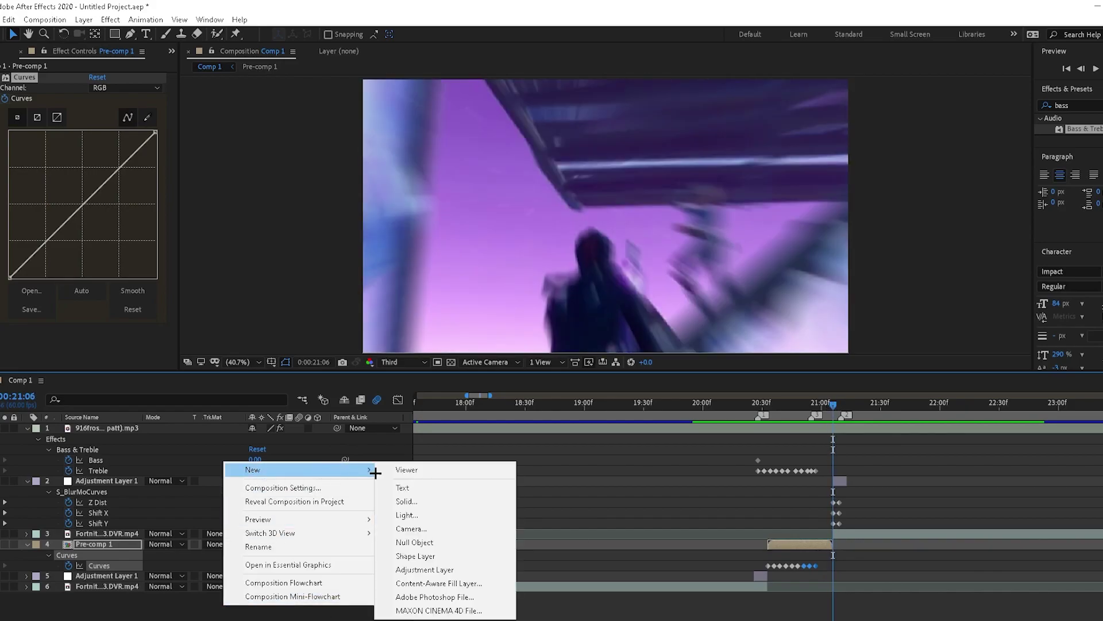
click(456, 569)
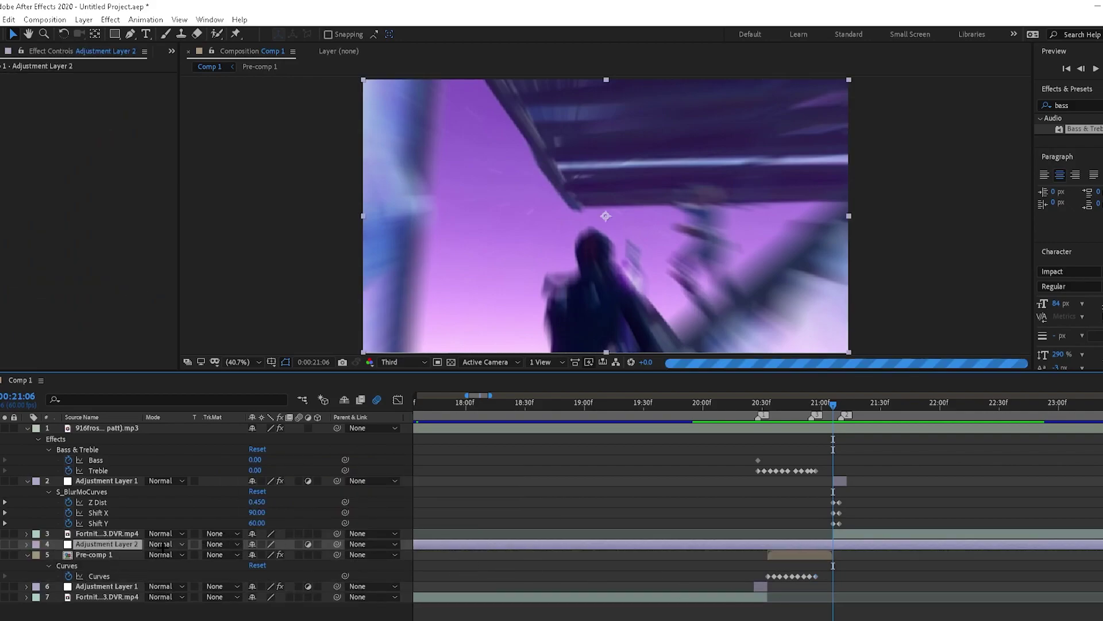
drag(109, 544, 113, 454)
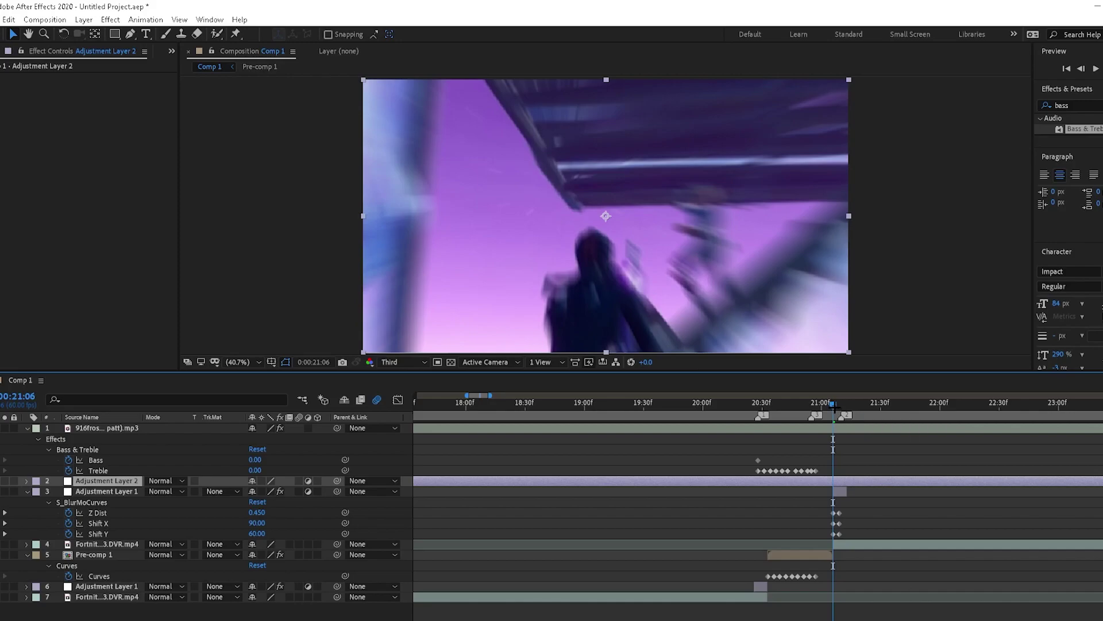
Split Adjustment Layer 2 at 0:00:21:06 and delete the part before that frame
drag(833, 405, 833, 405)
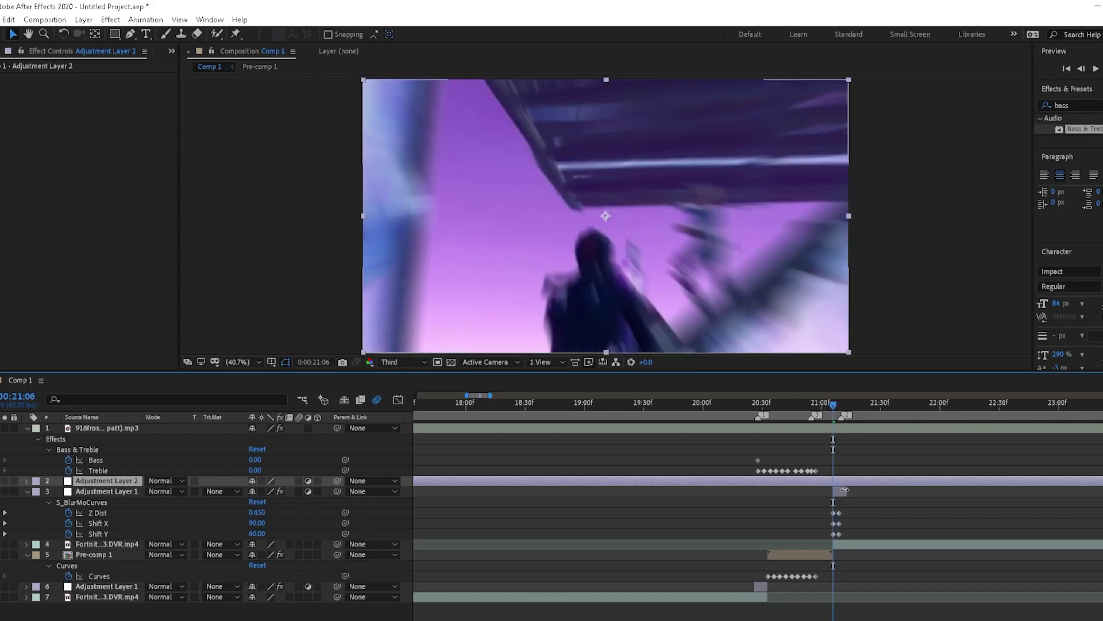
key(ctrl+shift+d)
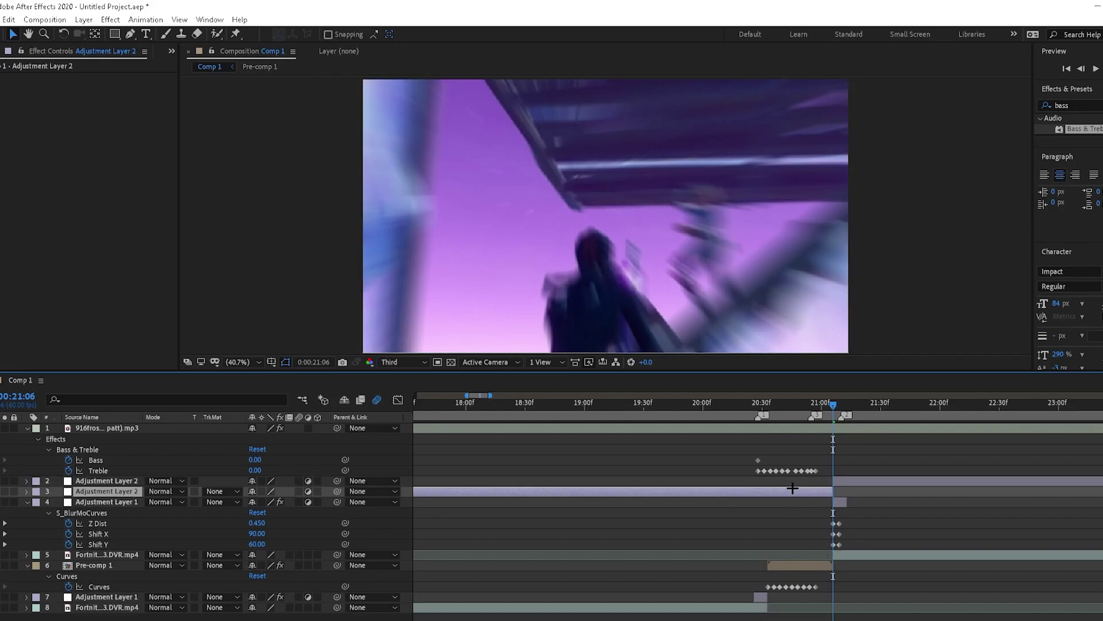
key(Delete)
Preview the clip, then trim the ends of the layer 4 gameplay clip and Adjustment Layer 2 to 0:00:21:52
mouse_move(834, 405)
mouse_down()
mouse_move(857, 405)
mouse_move(831, 415)
mouse_up()
key(space)
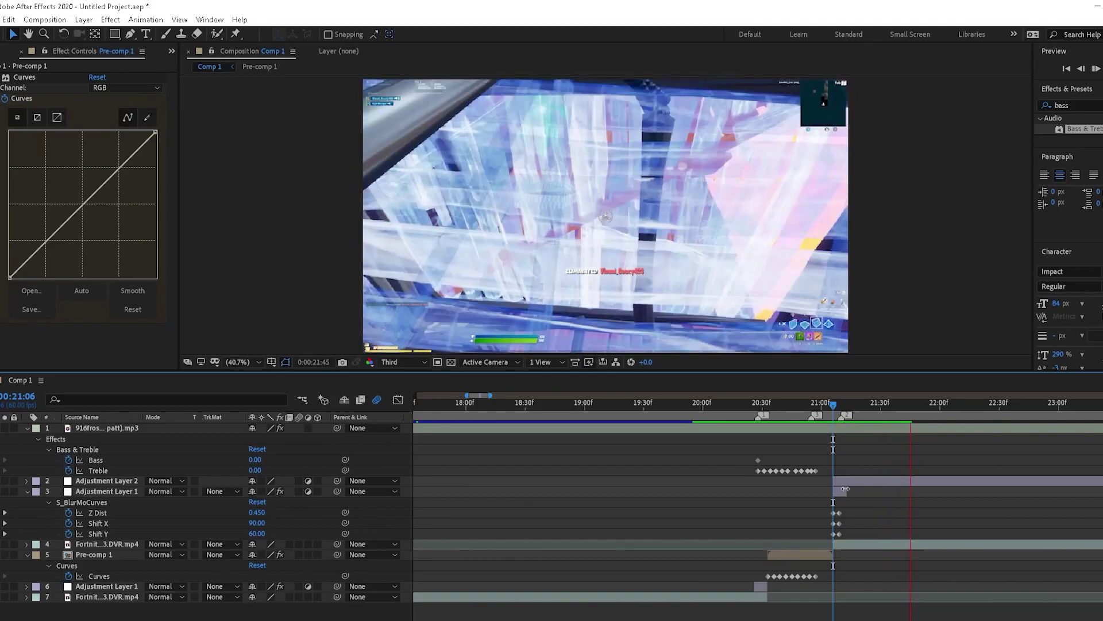
key(space)
click(931, 543)
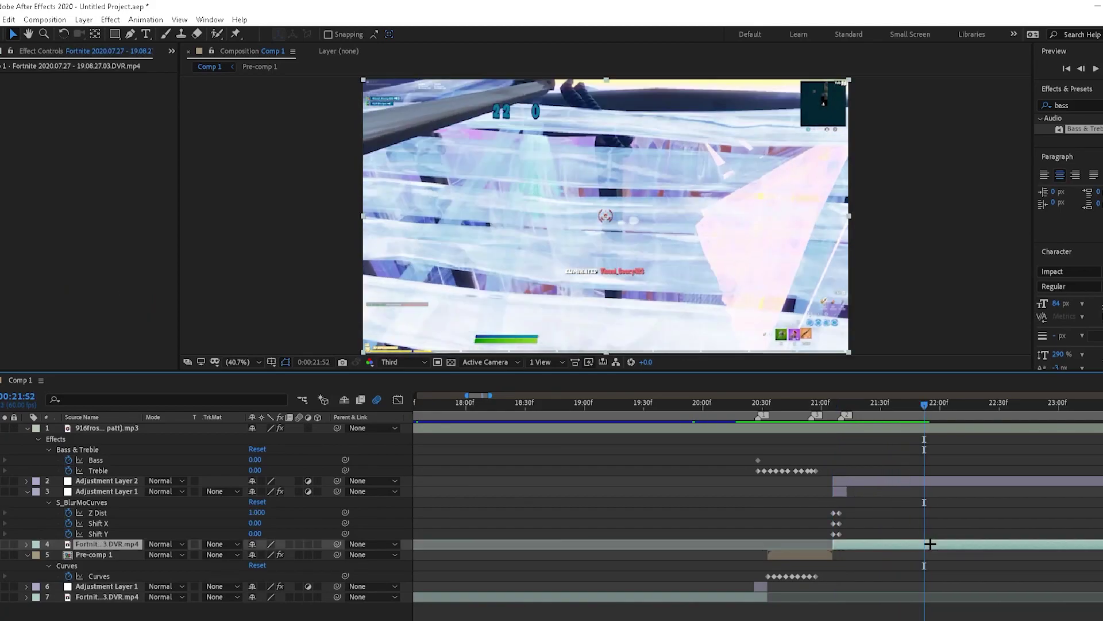
key(alt+])
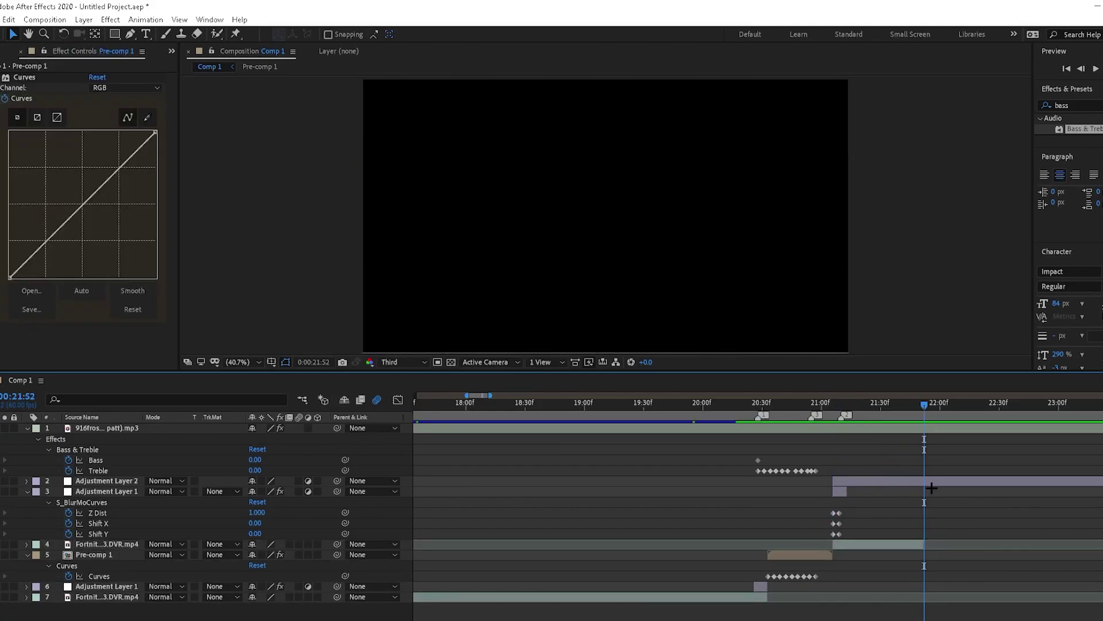
click(930, 480)
key(alt+])
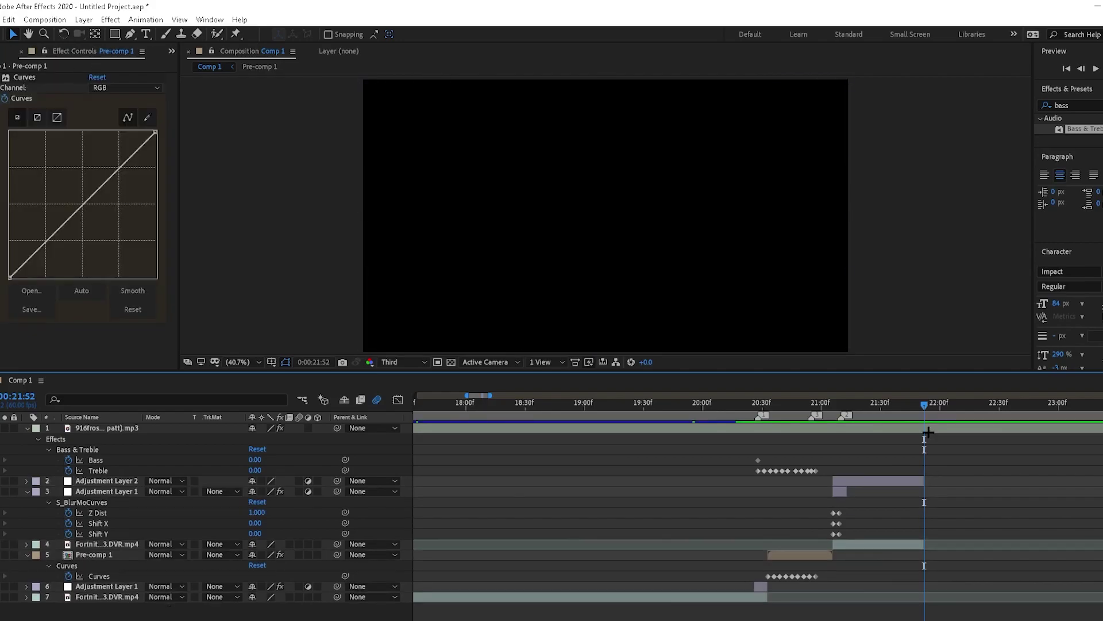
Apply the S_BlurMoCurves effect to Adjustment Layer 2 with the current time at 0:00:21:06
drag(931, 407, 835, 408)
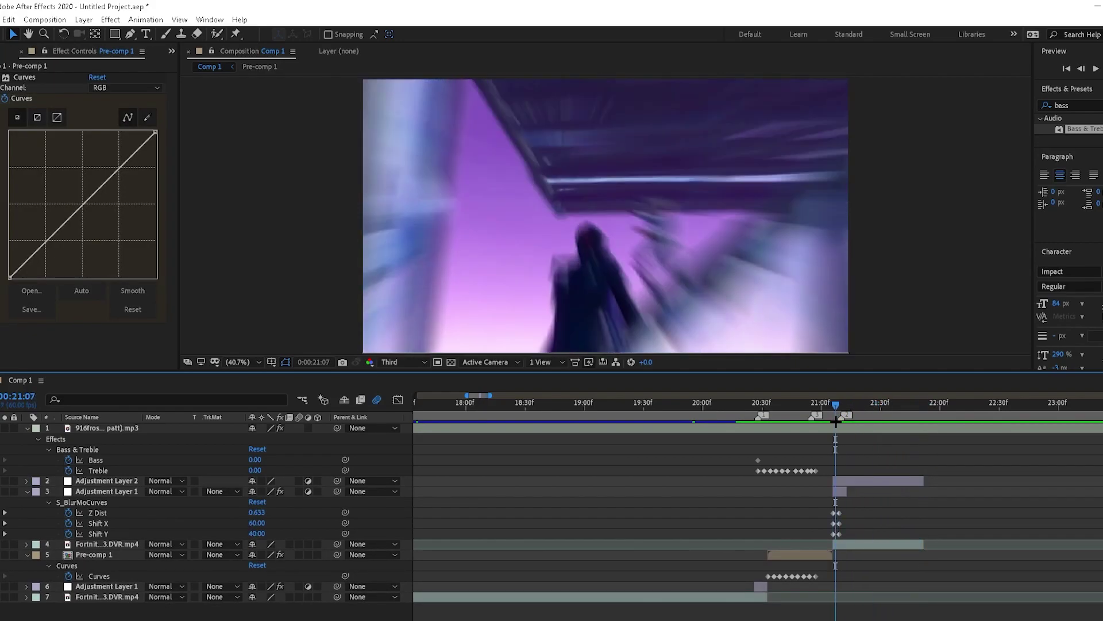
drag(835, 407, 833, 407)
click(839, 480)
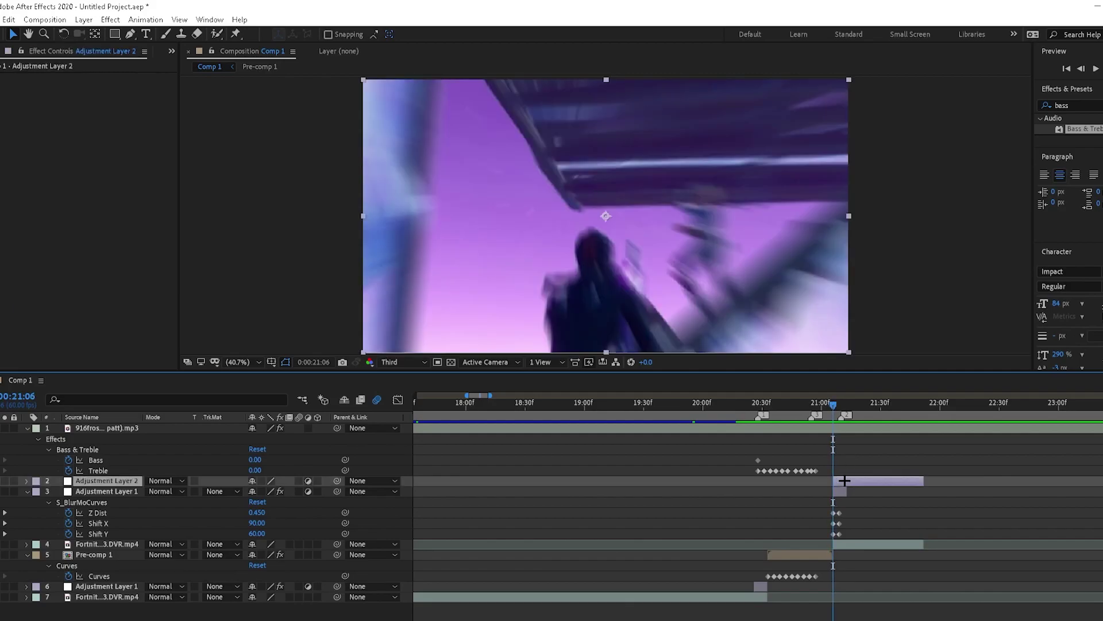
key(ctrl+space)
text(bkur)
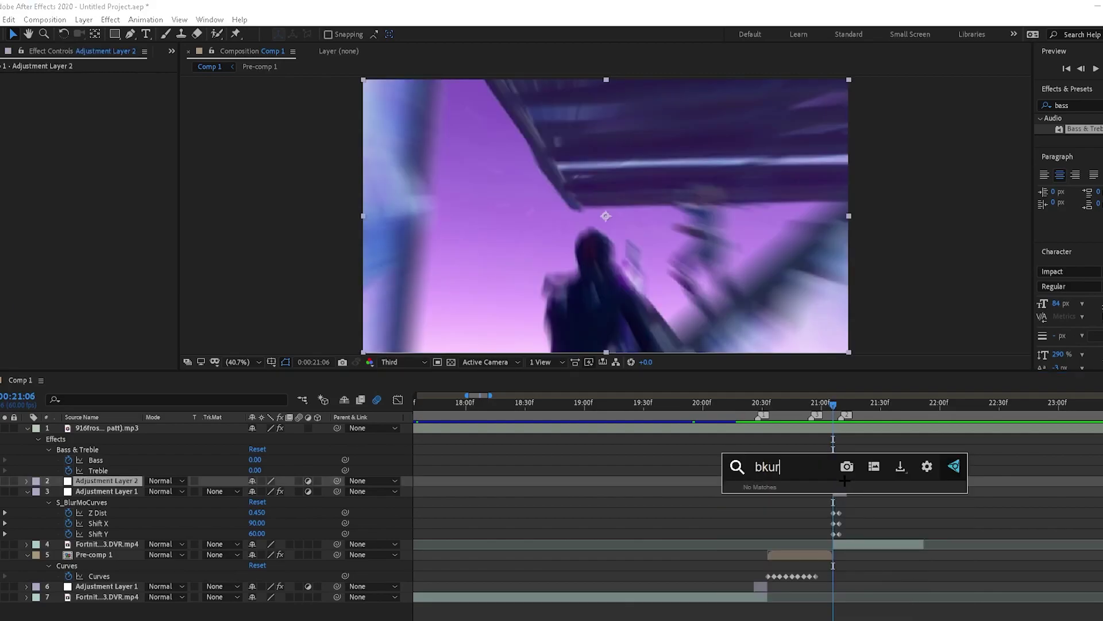
key(BackSpace)
text(k)
key(BackSpace)
key(BackSpace)
key(BackSpace)
key(BackSpace)
key(BackSpace)
text(l)
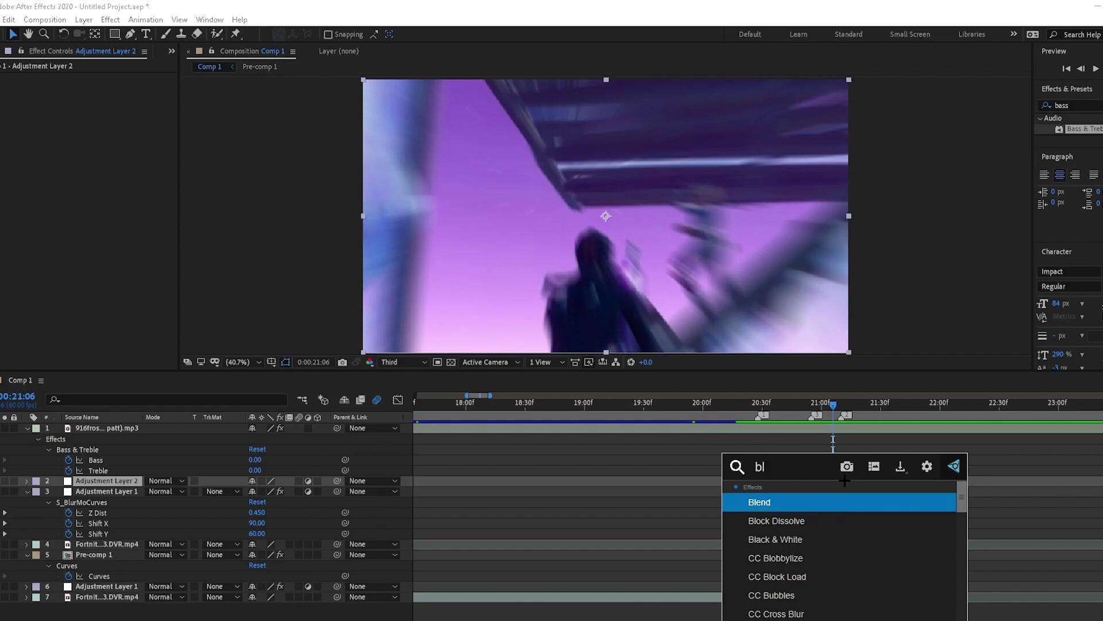
text(urm)
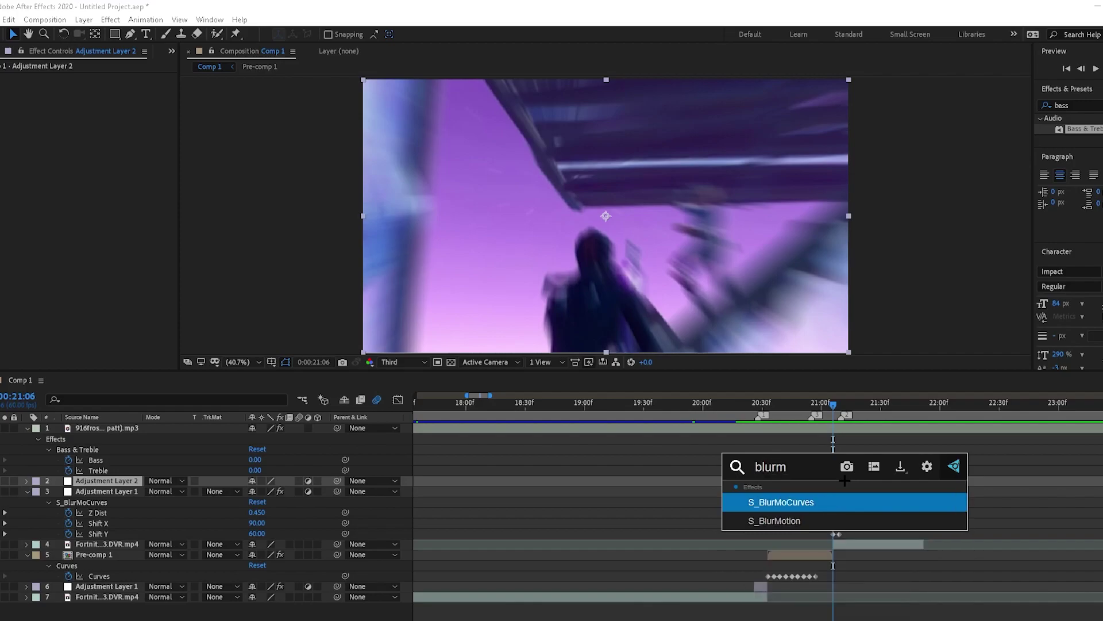
click(800, 505)
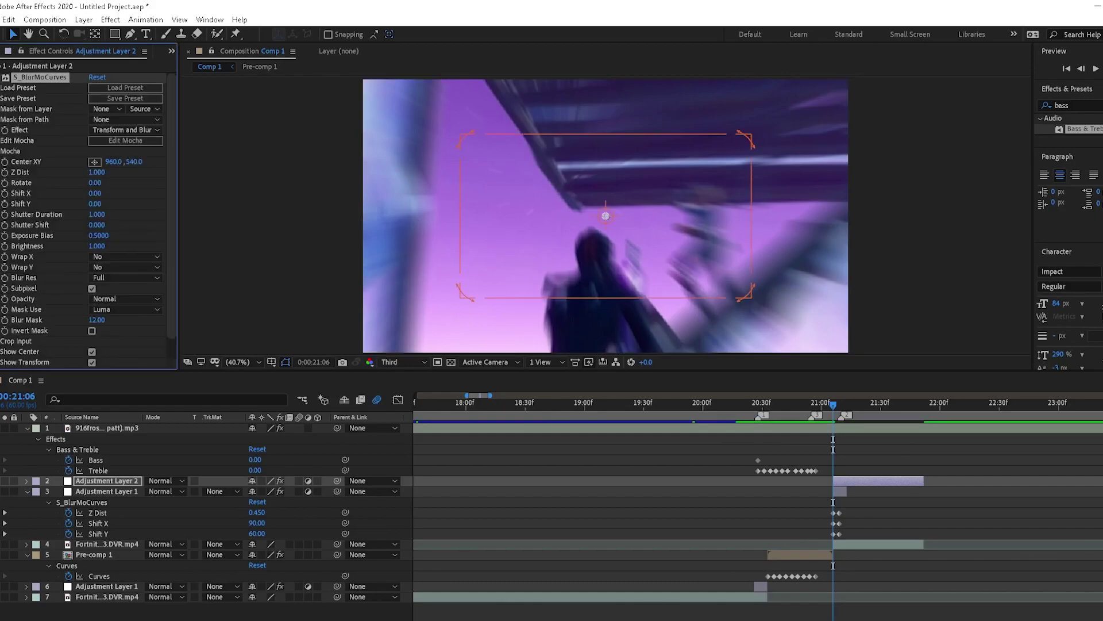
Keyframe Adjustment Layer 2's Z Dist at 1.000 on 0:00:21:06 and at 0.820 on 0:00:21:10
key(semicolon)
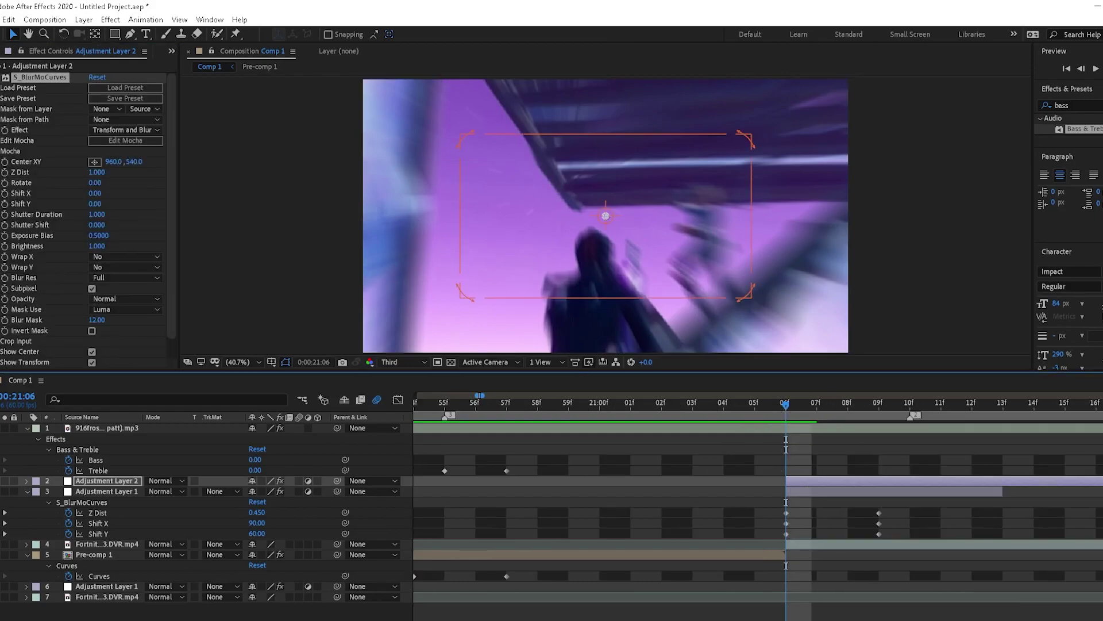
key(semicolon)
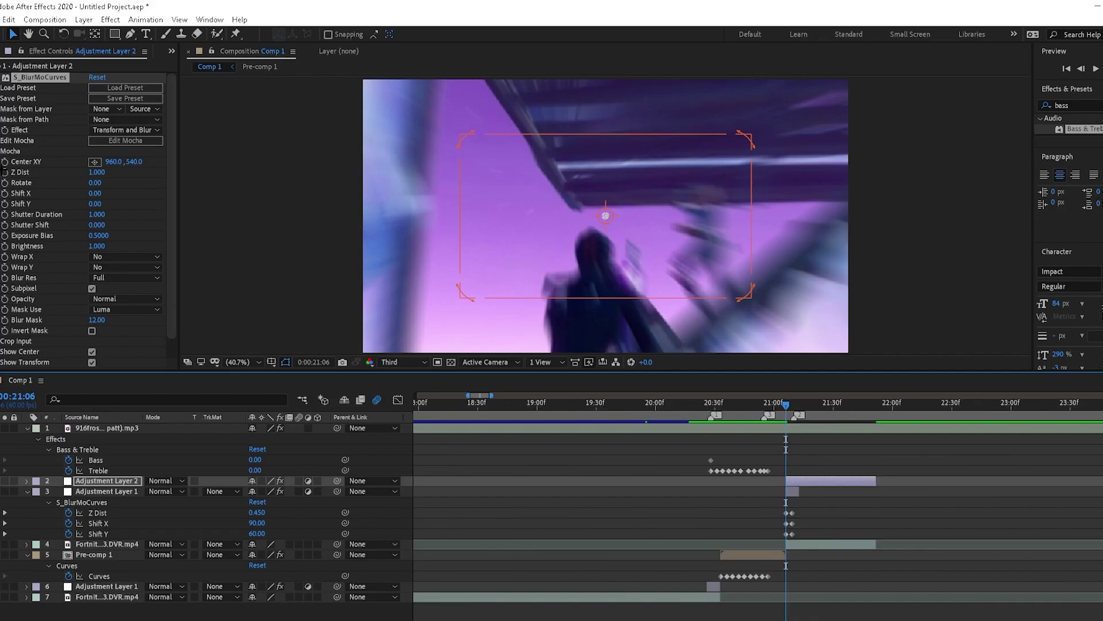
click(5, 172)
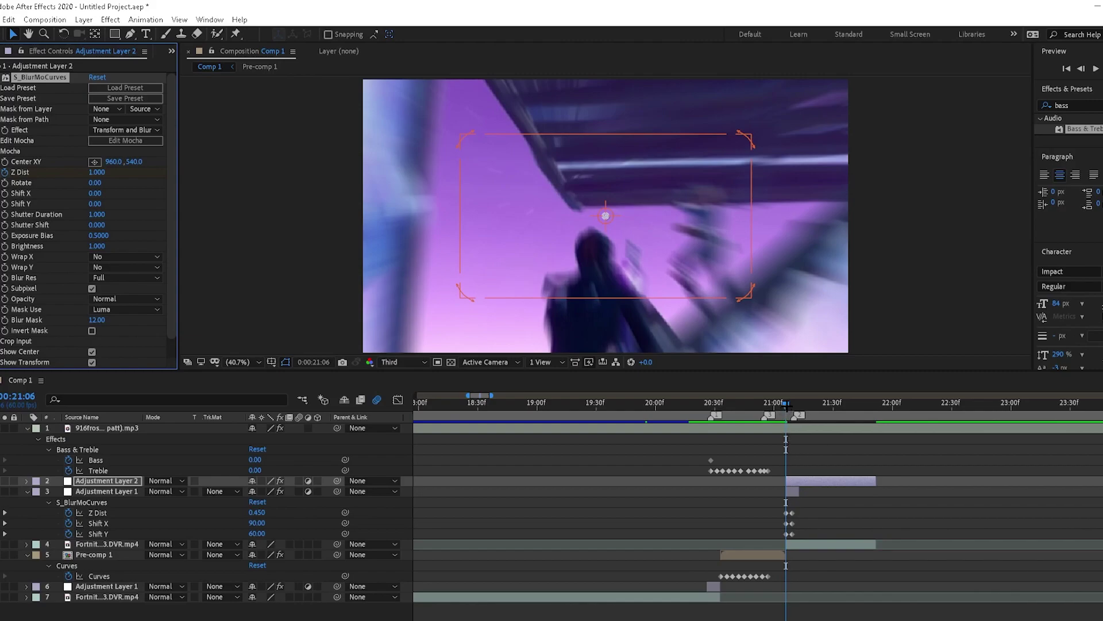
key(u)
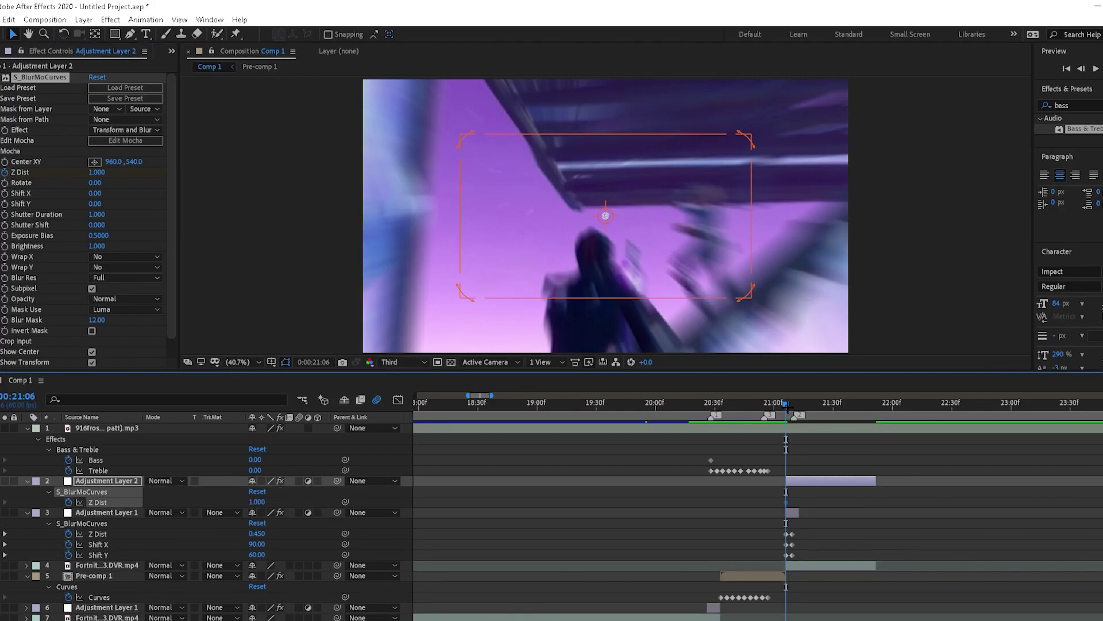
drag(788, 406, 794, 407)
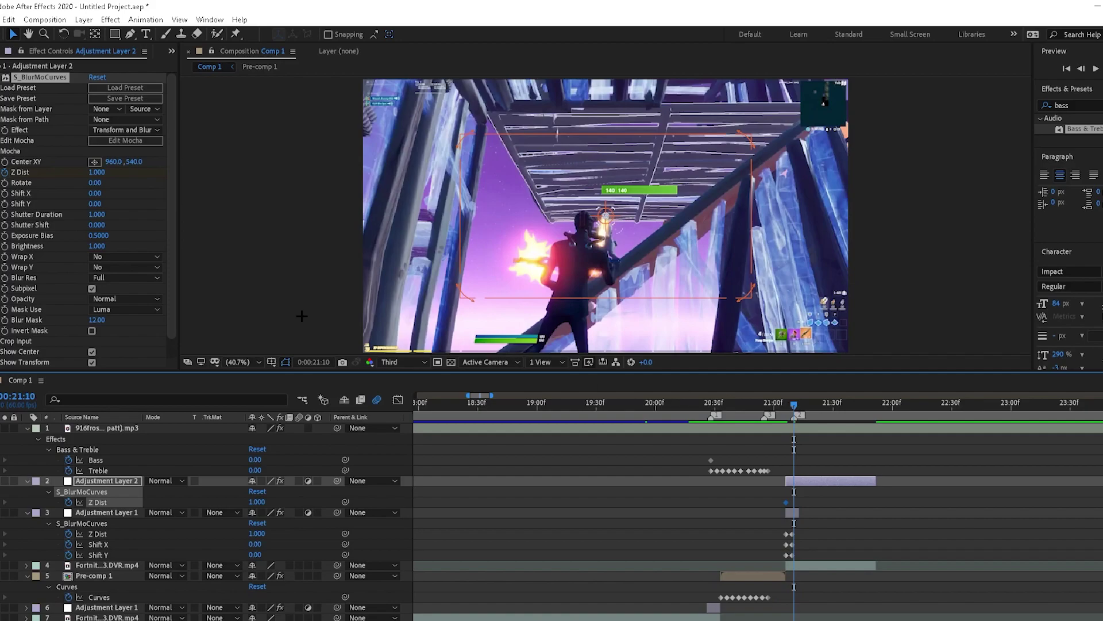
mouse_move(103, 178)
mouse_down()
mouse_move(87, 173)
mouse_move(95, 180)
mouse_up()
Add a Z Dist keyframe of 1 at 0:00:21:47 and preview the zoom from 0:00:21:02
drag(794, 407, 870, 432)
click(97, 173)
text(1)
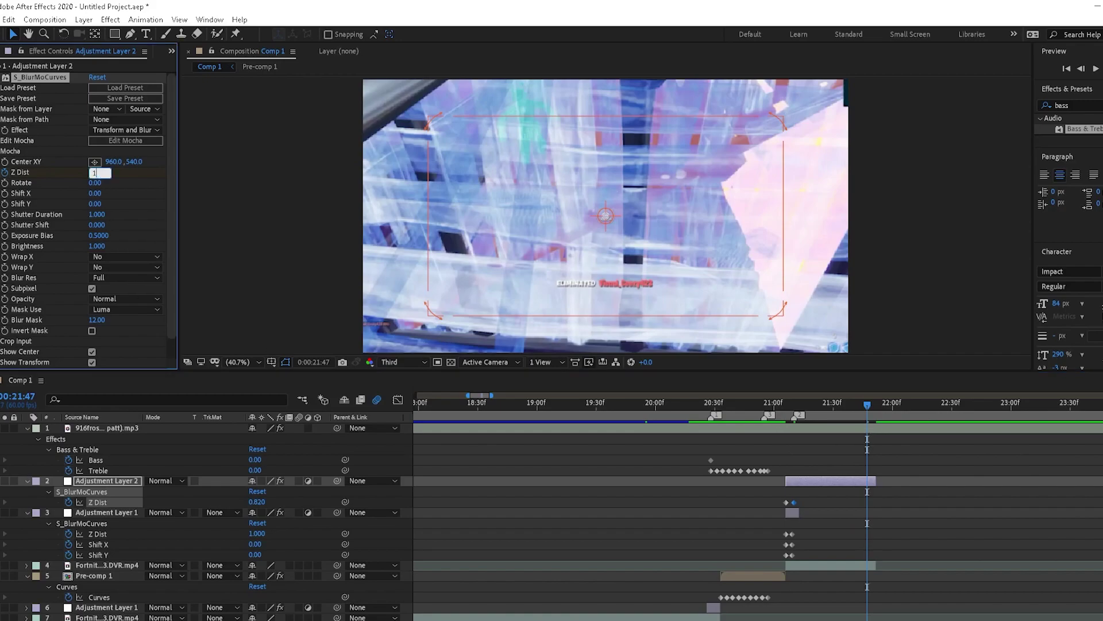
key(Return)
drag(867, 405, 777, 407)
key(space)
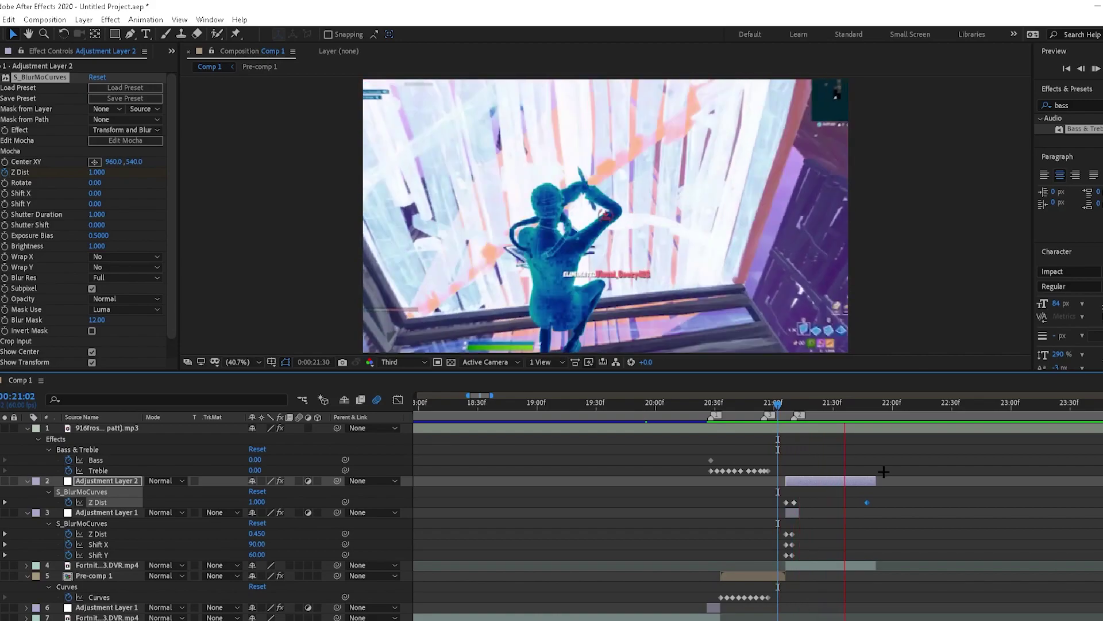
key(space)
Apply Easy Ease to all three Z Dist keyframes and open their value curve in the Graph Editor
drag(890, 495, 755, 505)
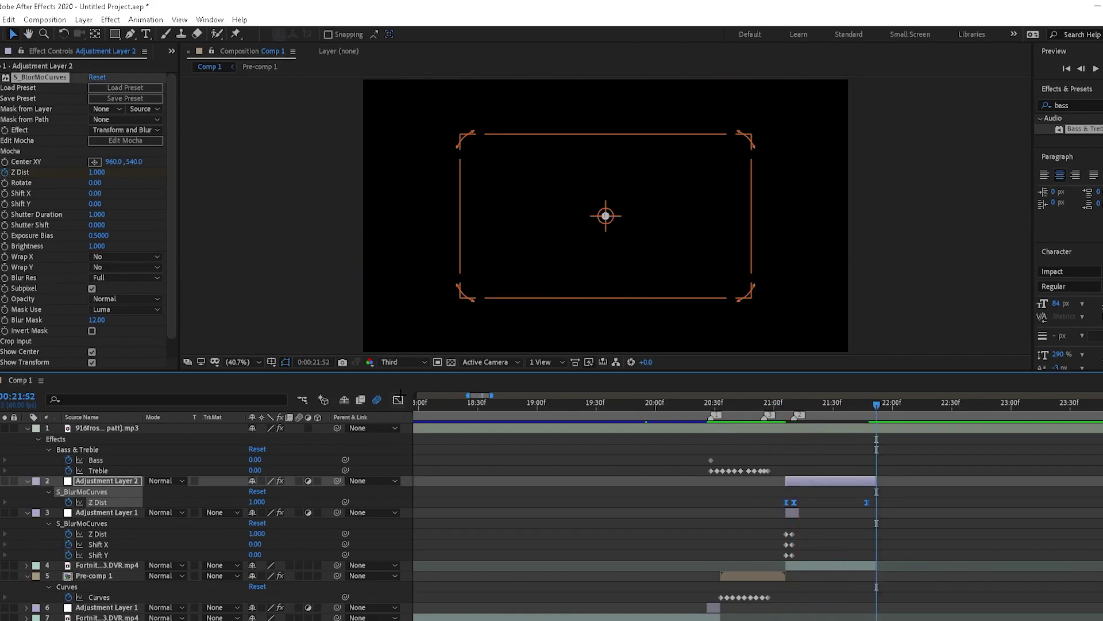
click(397, 400)
drag(877, 406, 794, 484)
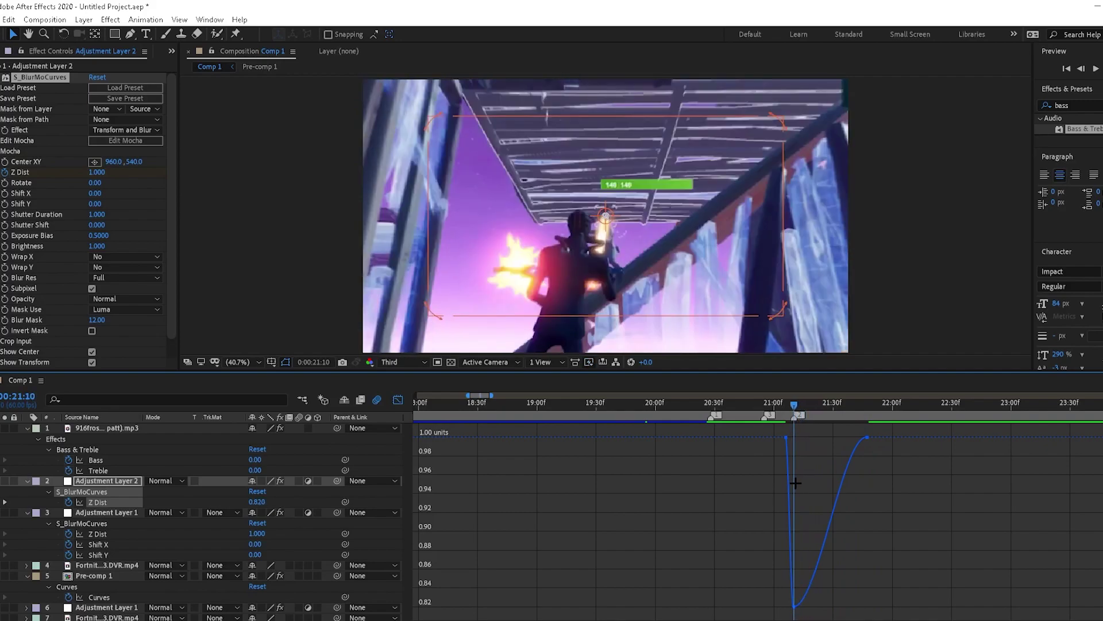
Reshape the Z Dist curve by steepening the incoming handles of the middle and last keyframes
click(791, 441)
drag(790, 442, 803, 434)
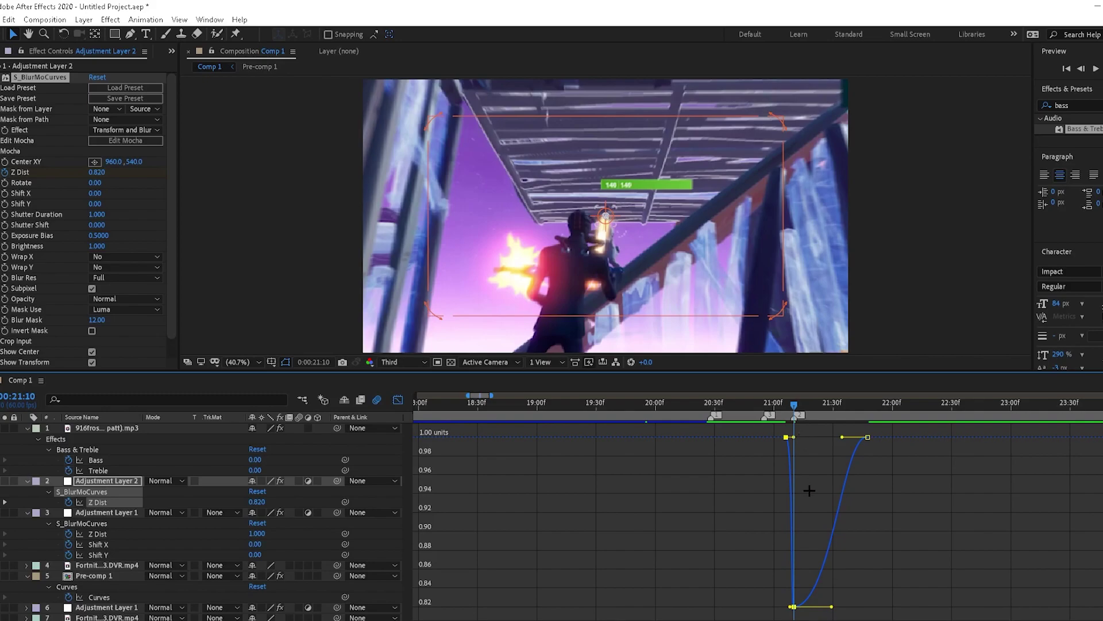
click(793, 606)
drag(791, 602, 927, 469)
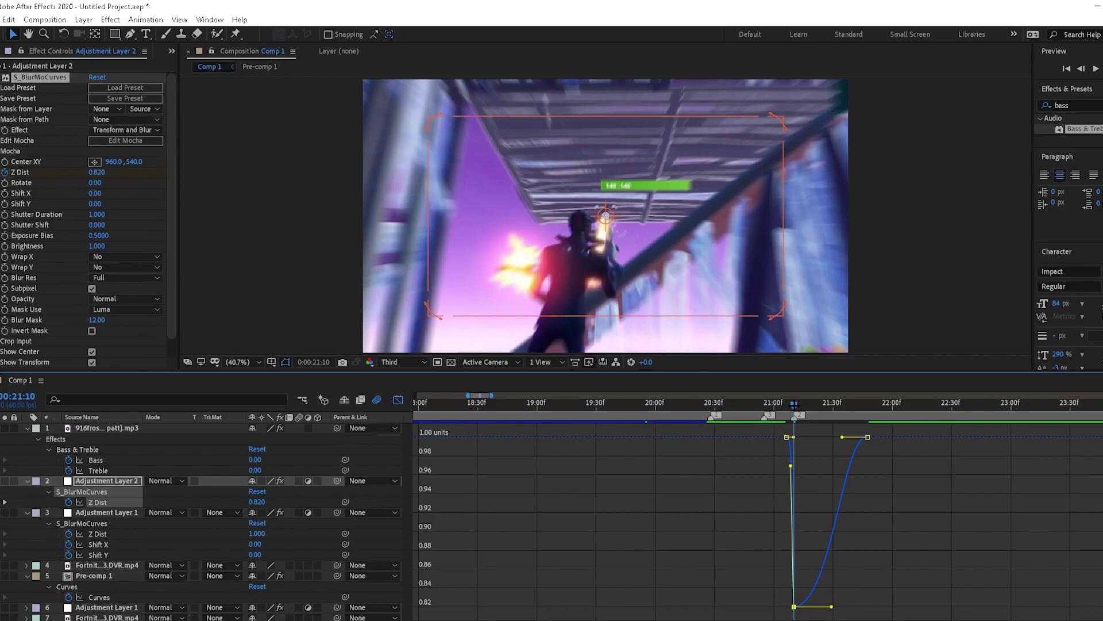
drag(843, 441, 925, 501)
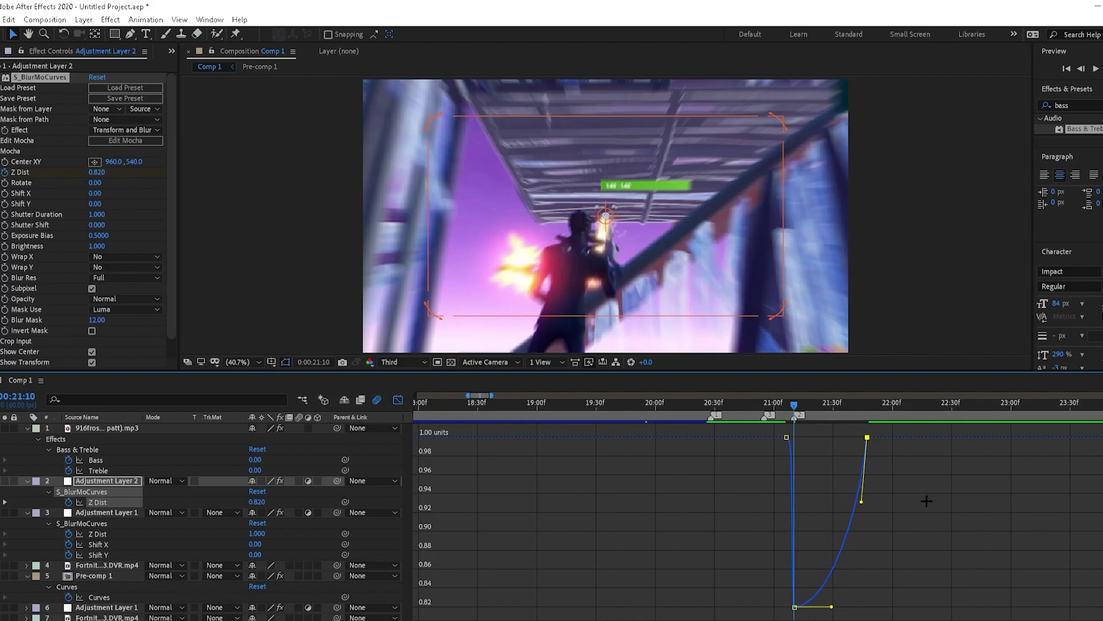
Preview the eased zoom and lower the last Z Dist keyframe's incoming handle slightly to steepen the end of the curve
key(Page_Down)
key(Page_Down)
key(space)
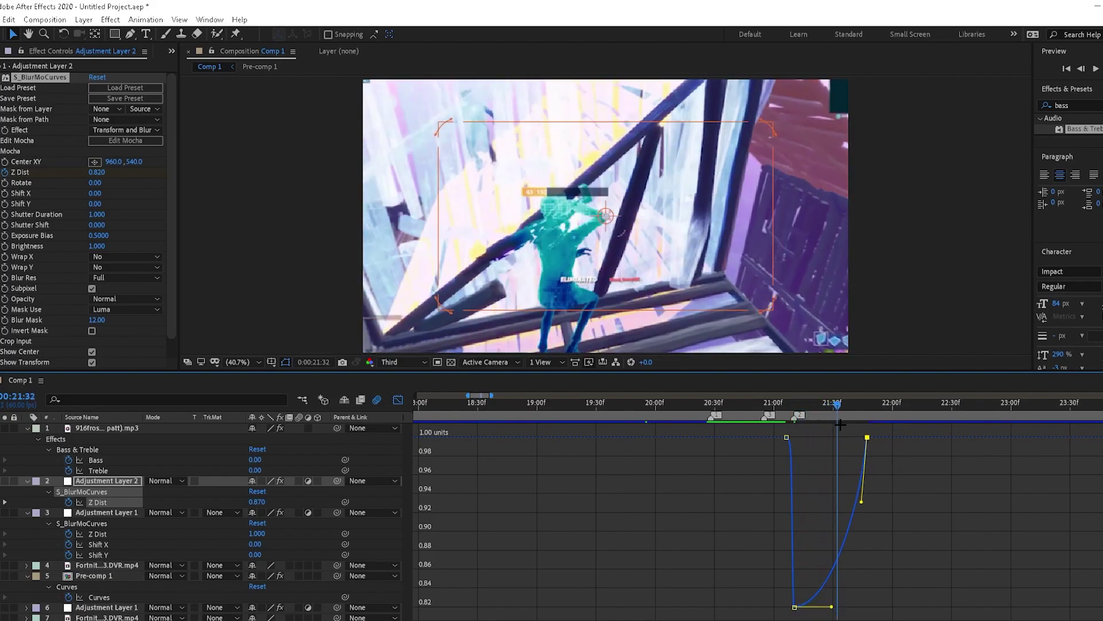
key(space)
drag(862, 501, 864, 511)
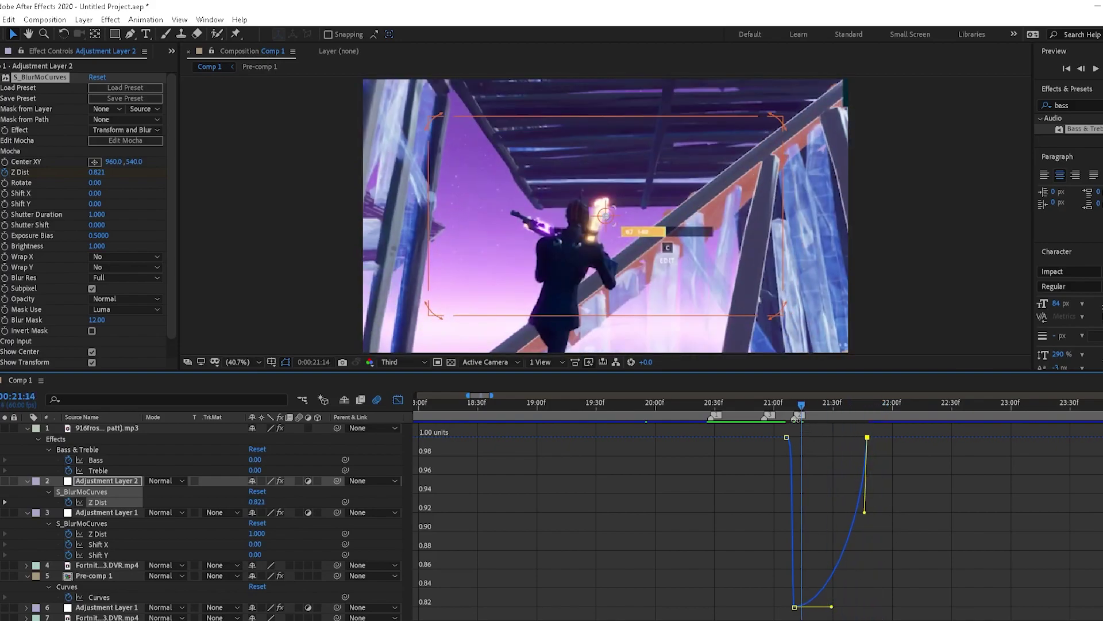
key(space)
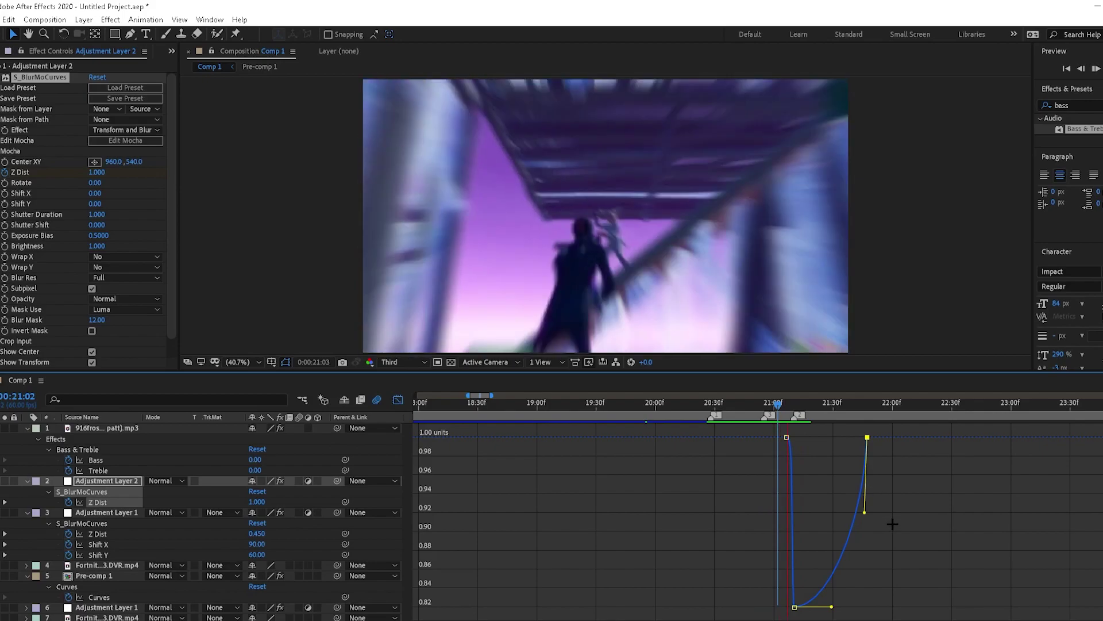
key(space)
Close the Graph Editor, move the last Z Dist keyframe to the end of Adjustment Layer 2 and review the zoom
click(397, 400)
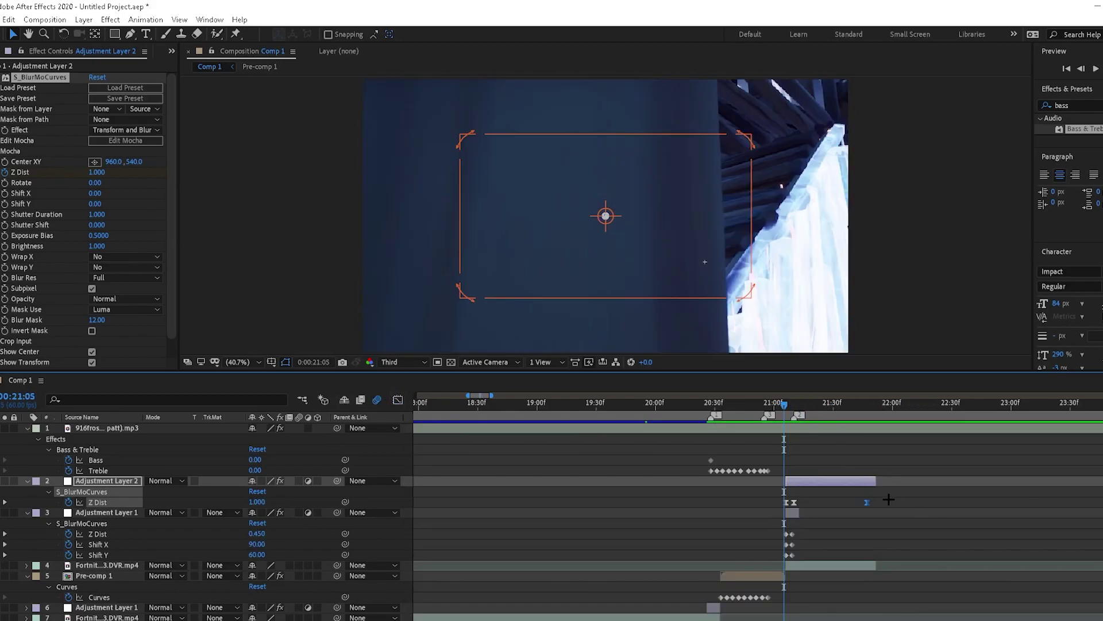
drag(875, 503, 879, 505)
key(space)
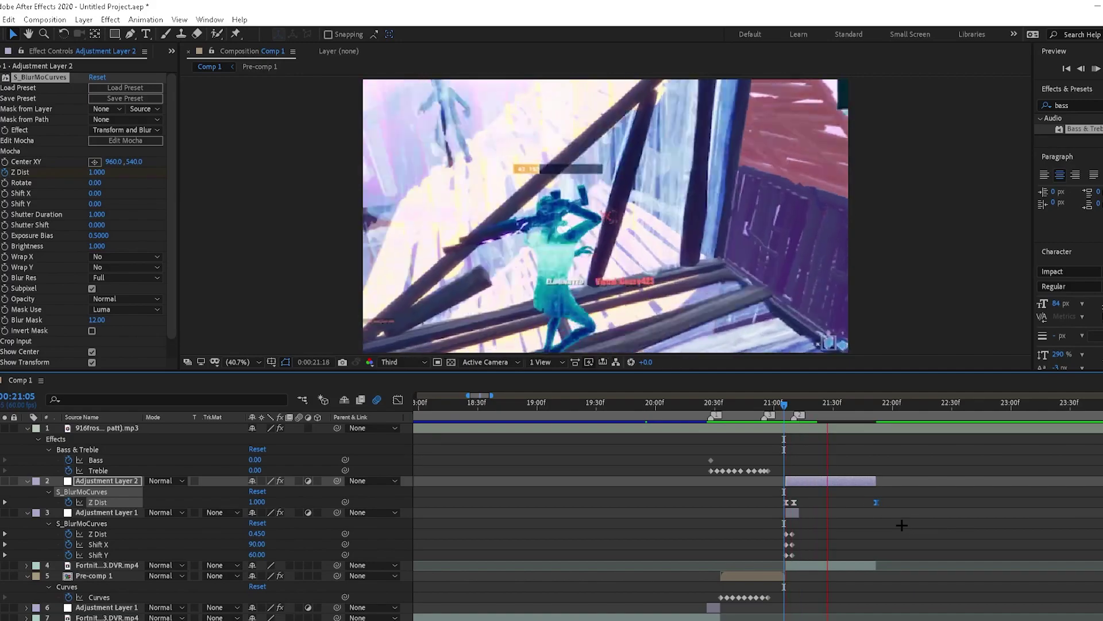
drag(928, 409, 877, 418)
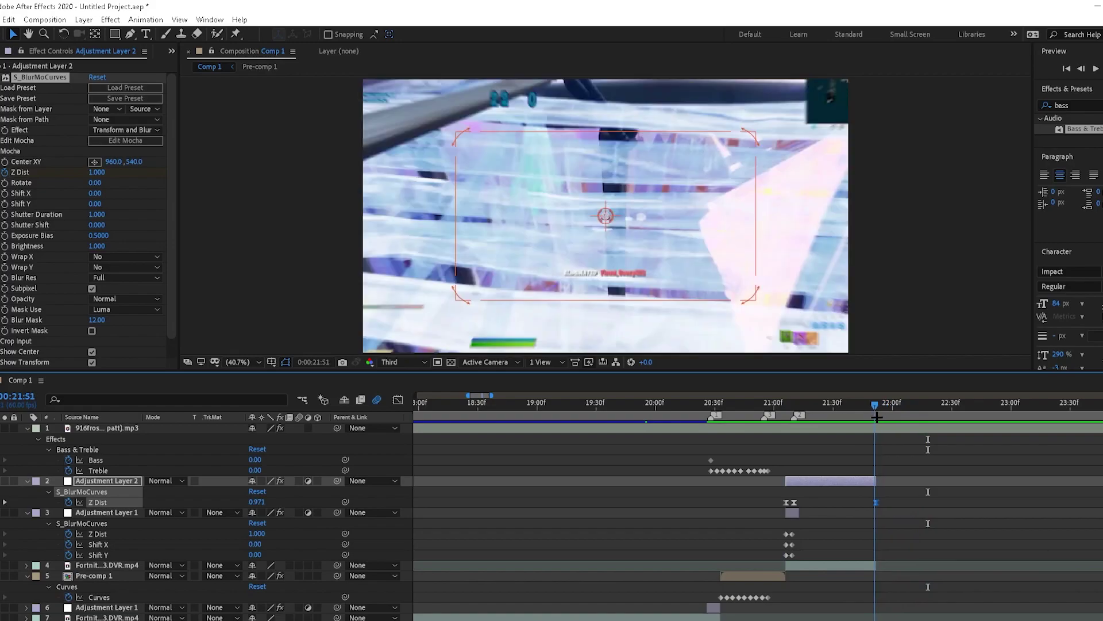
drag(877, 417, 804, 419)
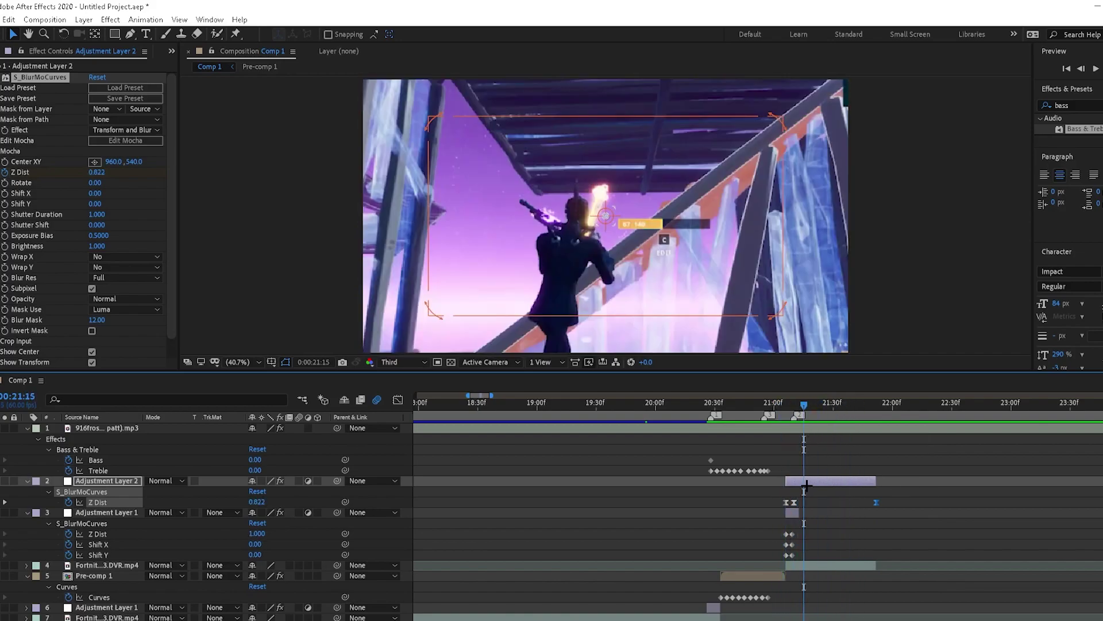
click(805, 569)
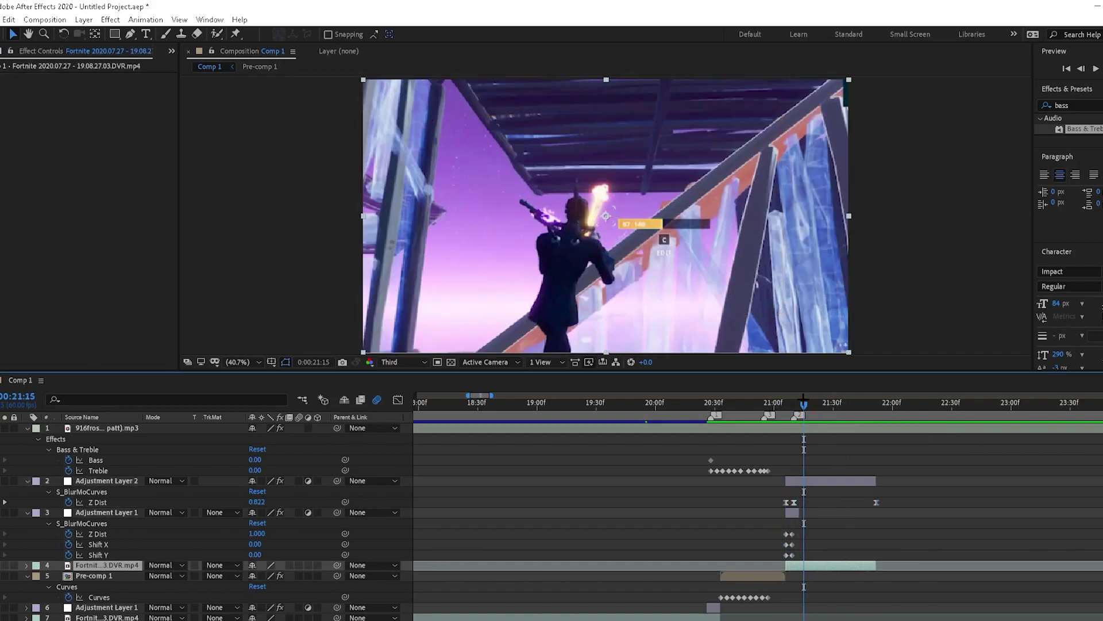
click(829, 403)
drag(866, 569, 829, 569)
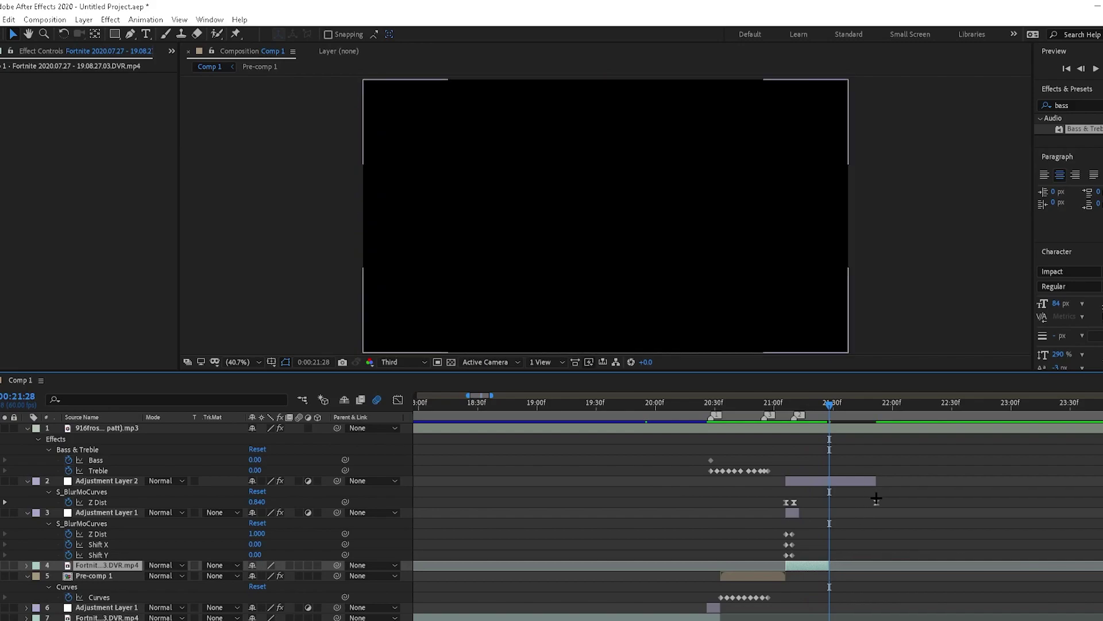
click(856, 482)
key(ctrl+v)
drag(826, 409, 797, 432)
key(ctrl+z)
key(ctrl+z)
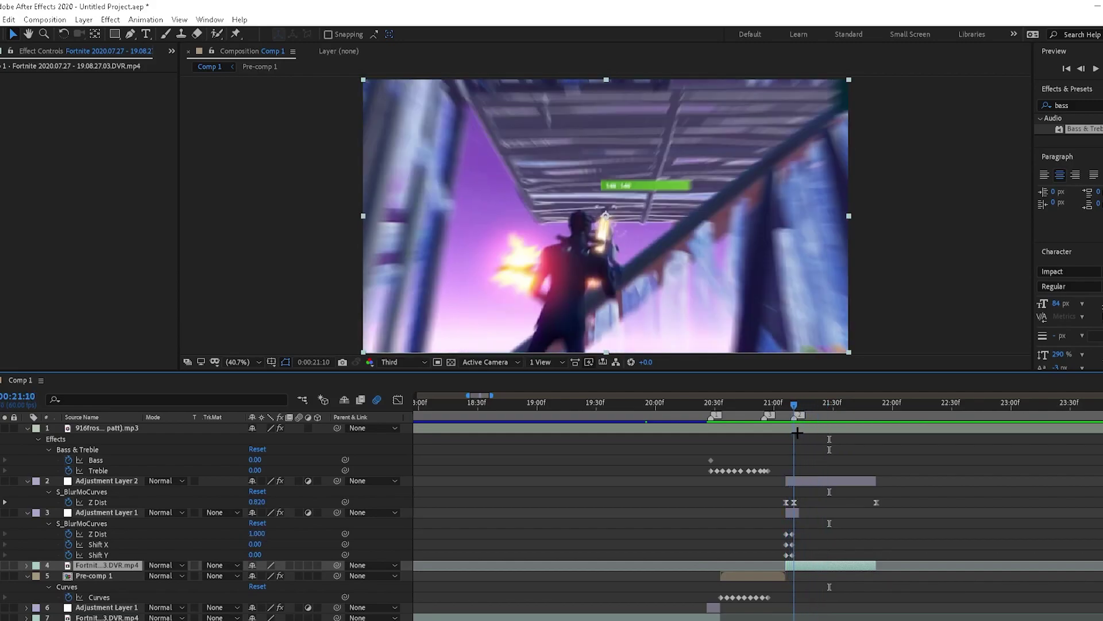
Apply the Glow effect to Adjustment Layer 2 and keyframe its Glow Intensity at 1.0 at 0:00:21:10
click(797, 479)
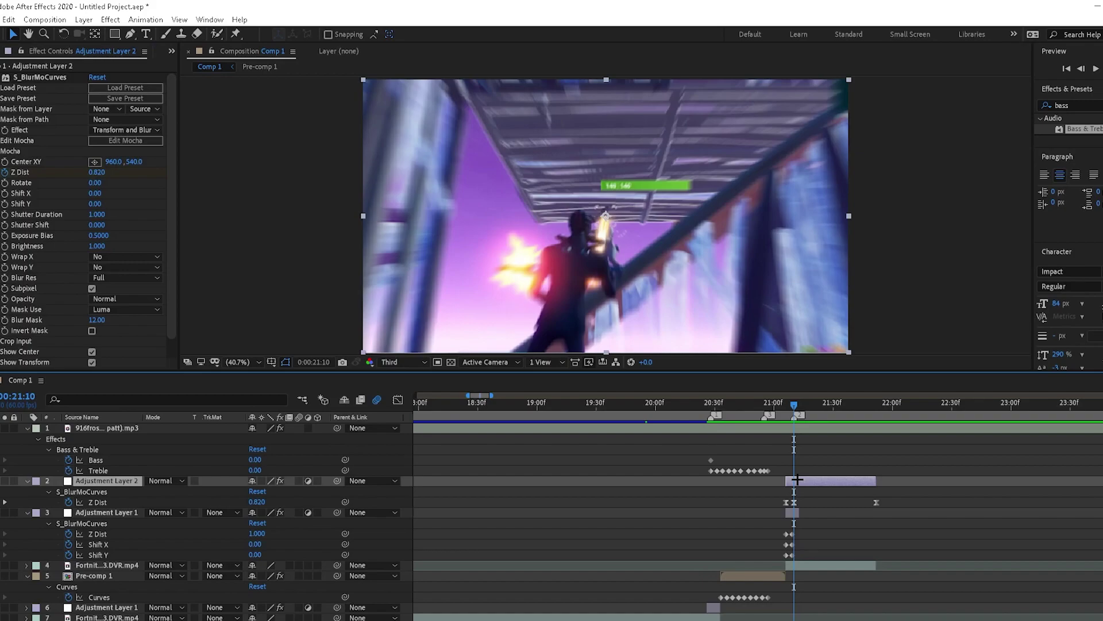
key(ctrl+space)
text(glow)
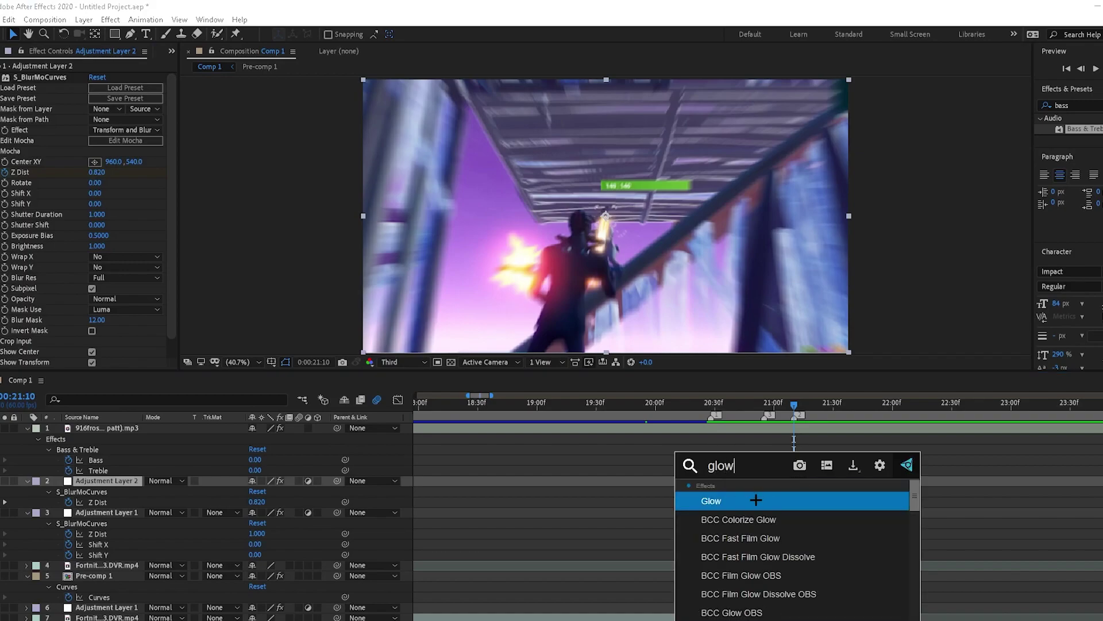
click(756, 500)
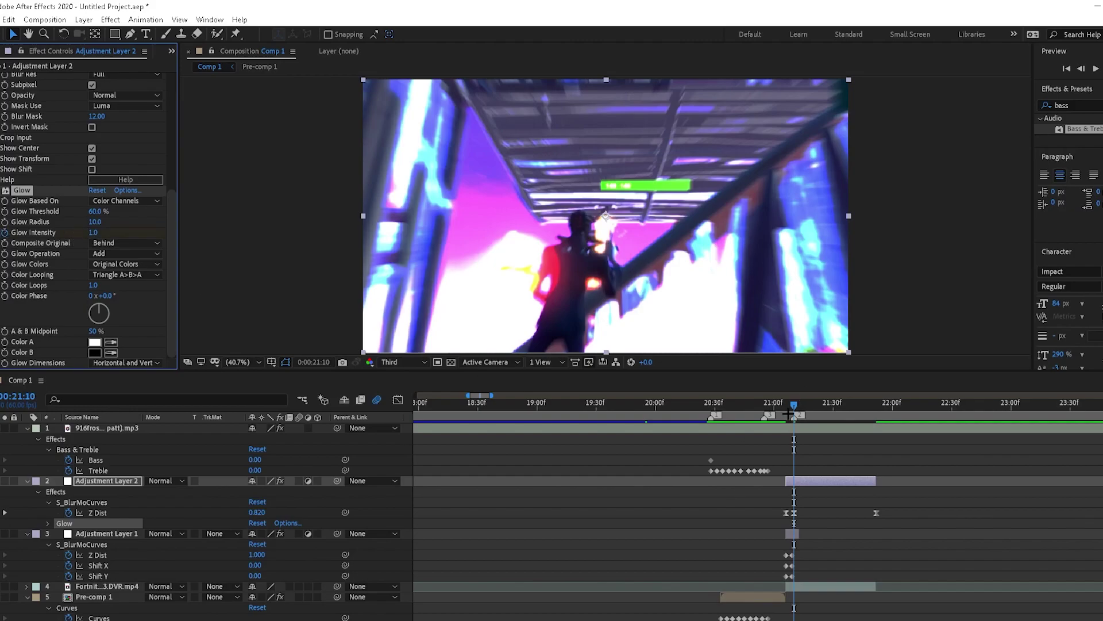
scroll(758, 495, right, 1)
key(e)
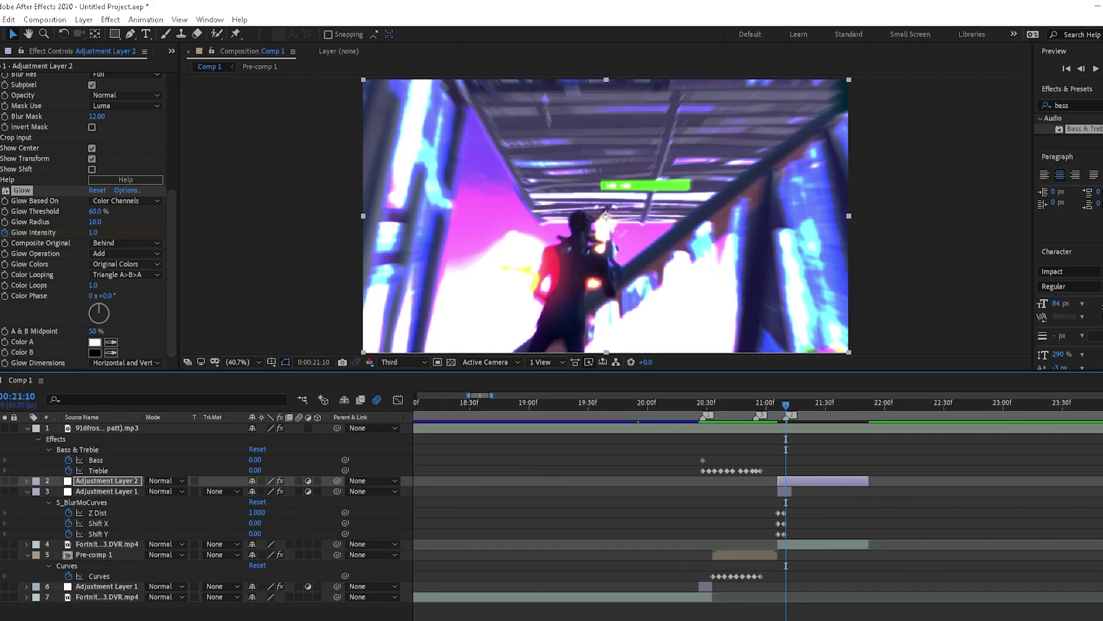
key(u)
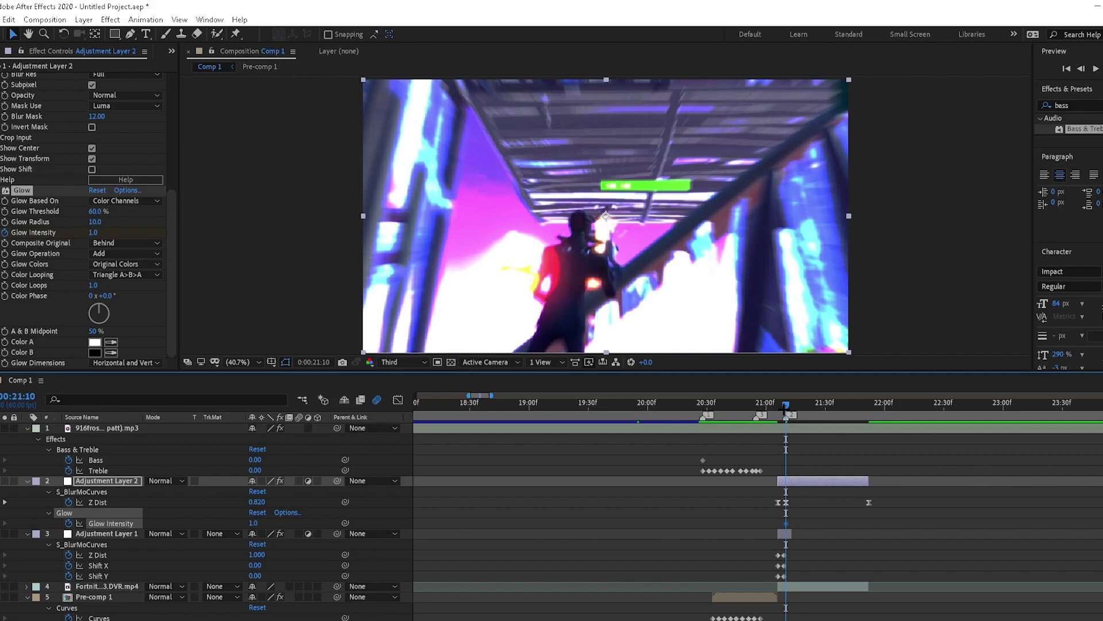
Keyframe Adjustment Layer 2's Glow Intensity at 0 at 0:00:21:07 and again at 0:00:21:14
drag(786, 403, 780, 404)
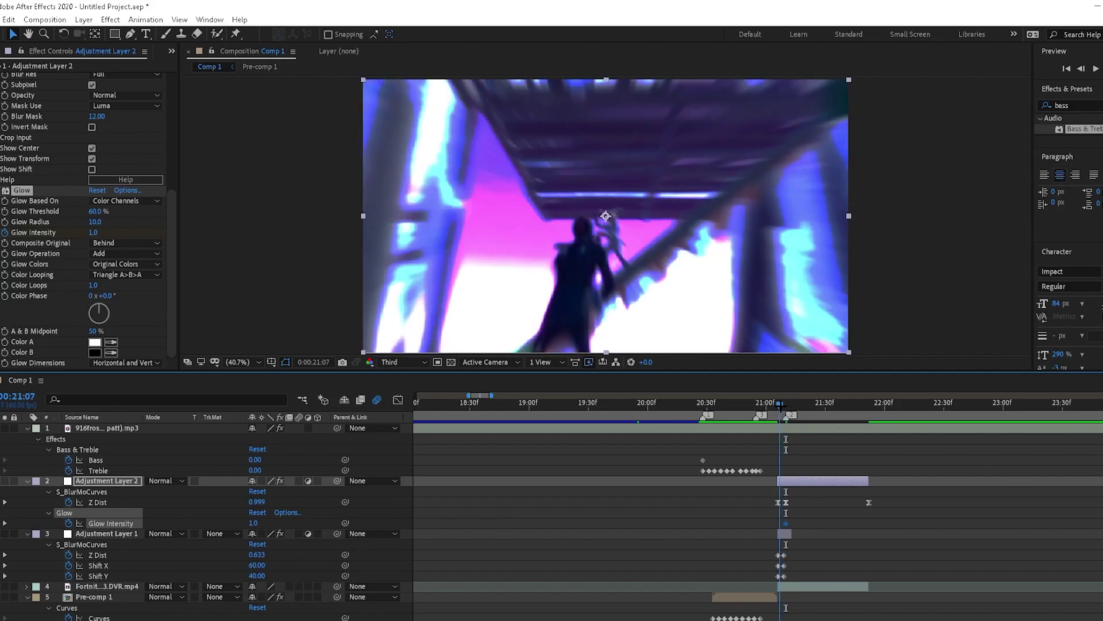
click(93, 233)
key(Return)
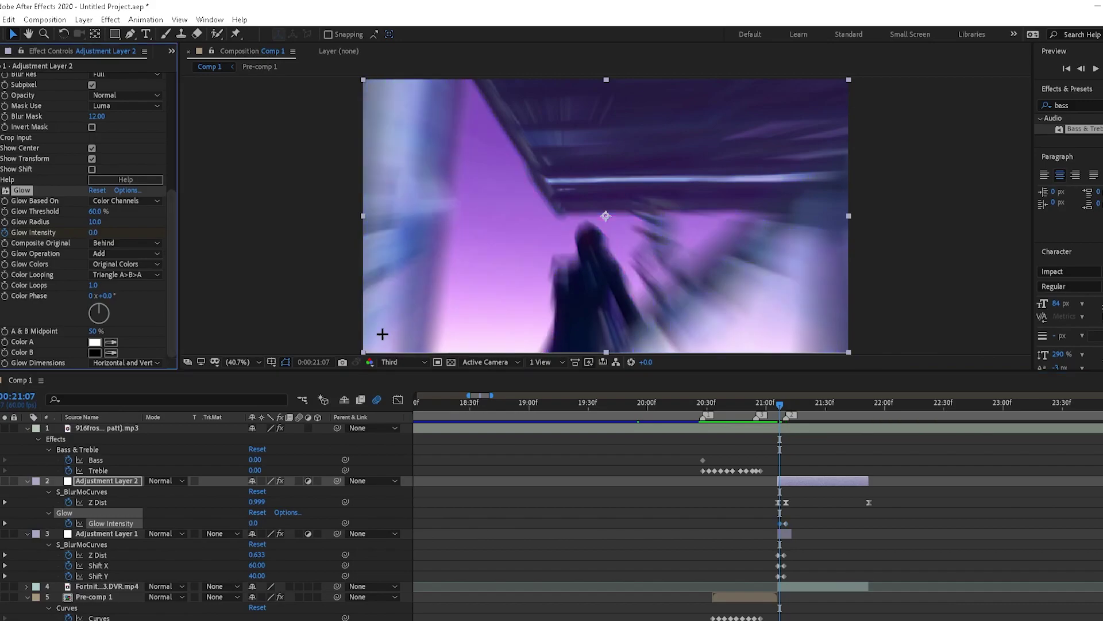
drag(782, 407, 796, 411)
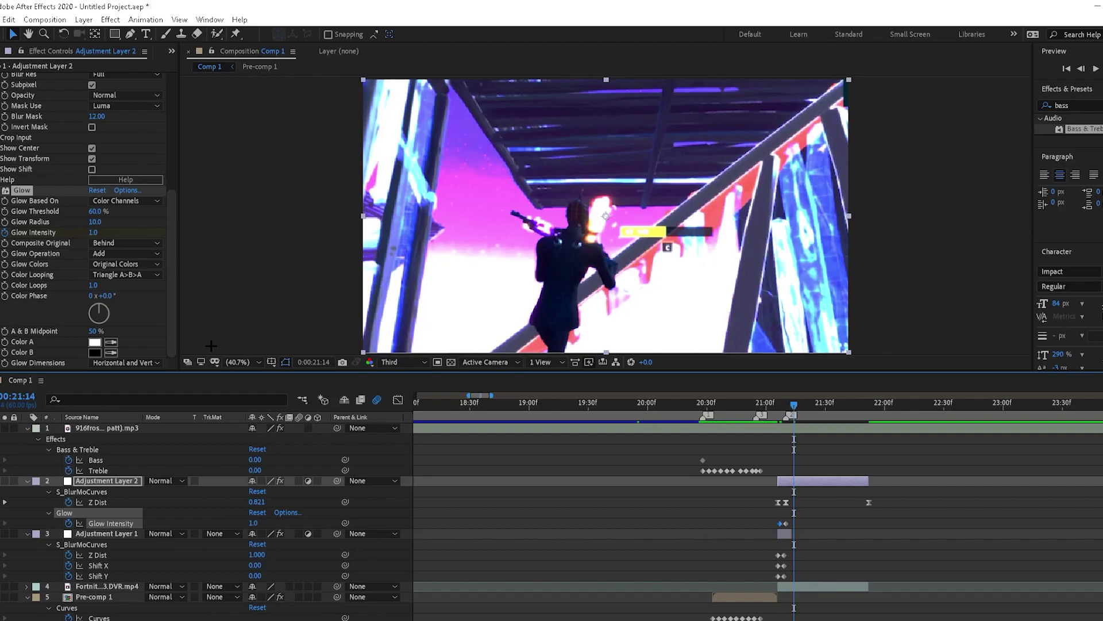
click(95, 232)
text(0)
key(Return)
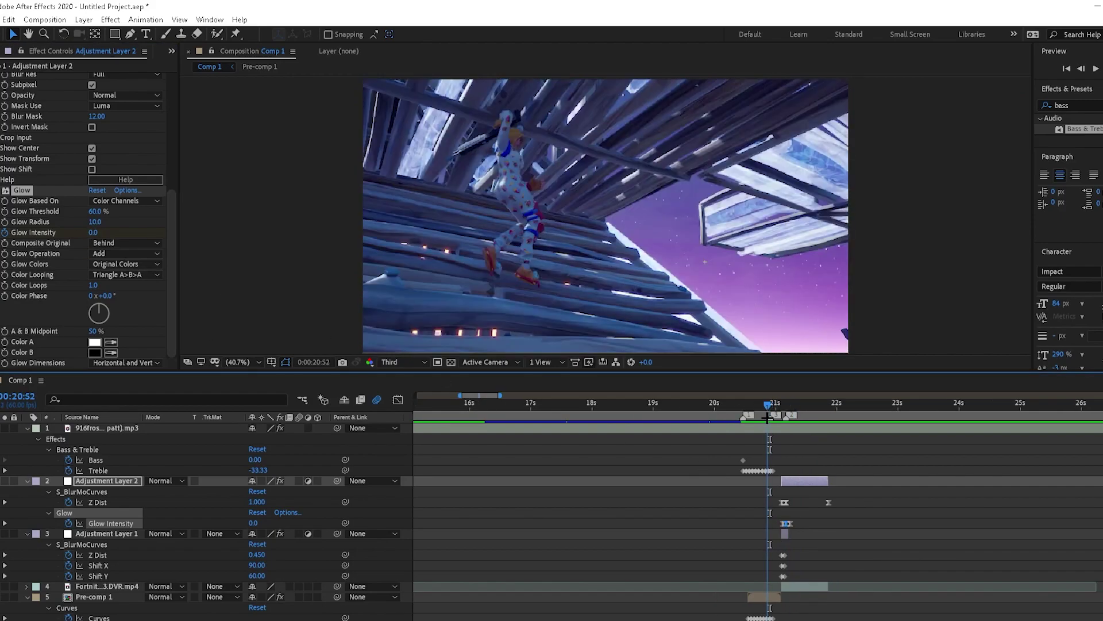
Preview the glow flash and zoom from about 0:00:20:28
drag(769, 413, 741, 429)
key(space)
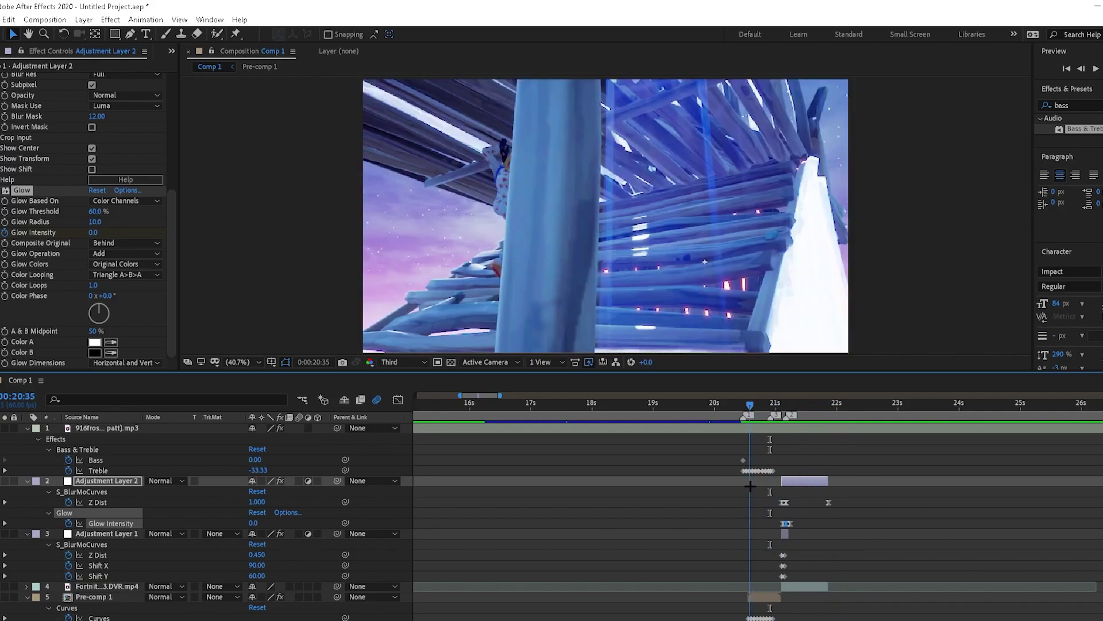
scroll(771, 518, down, 1)
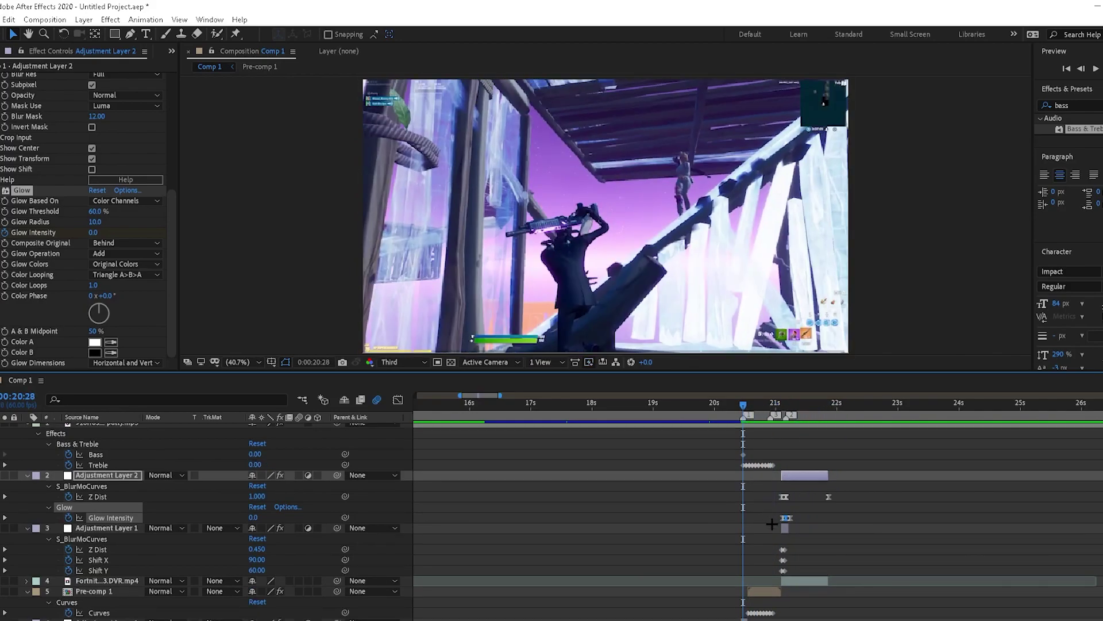
mouse_move(783, 559)
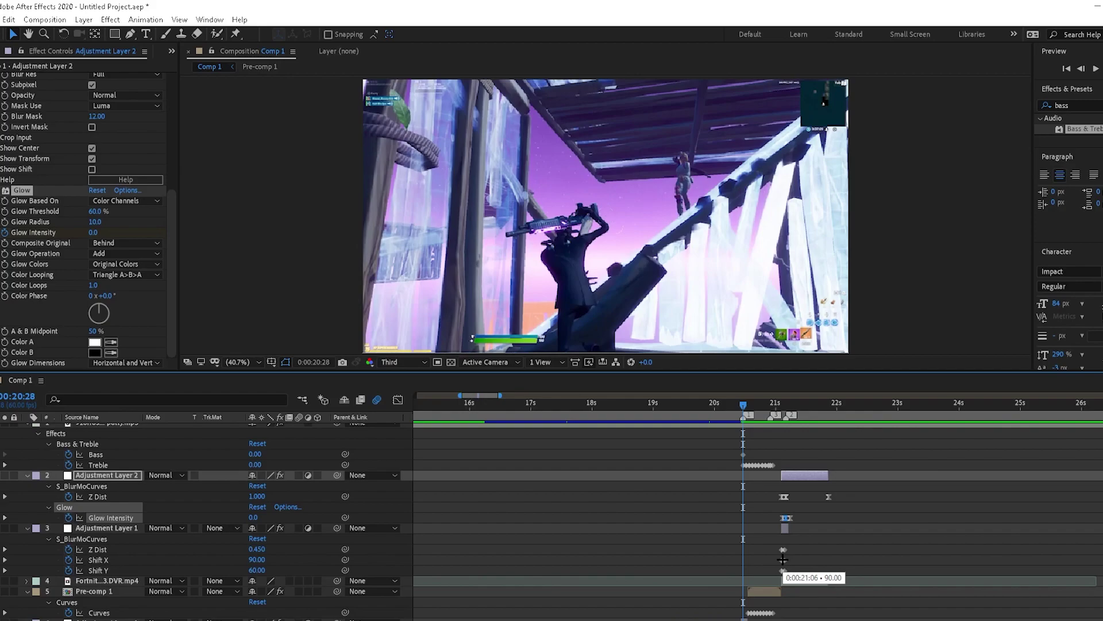
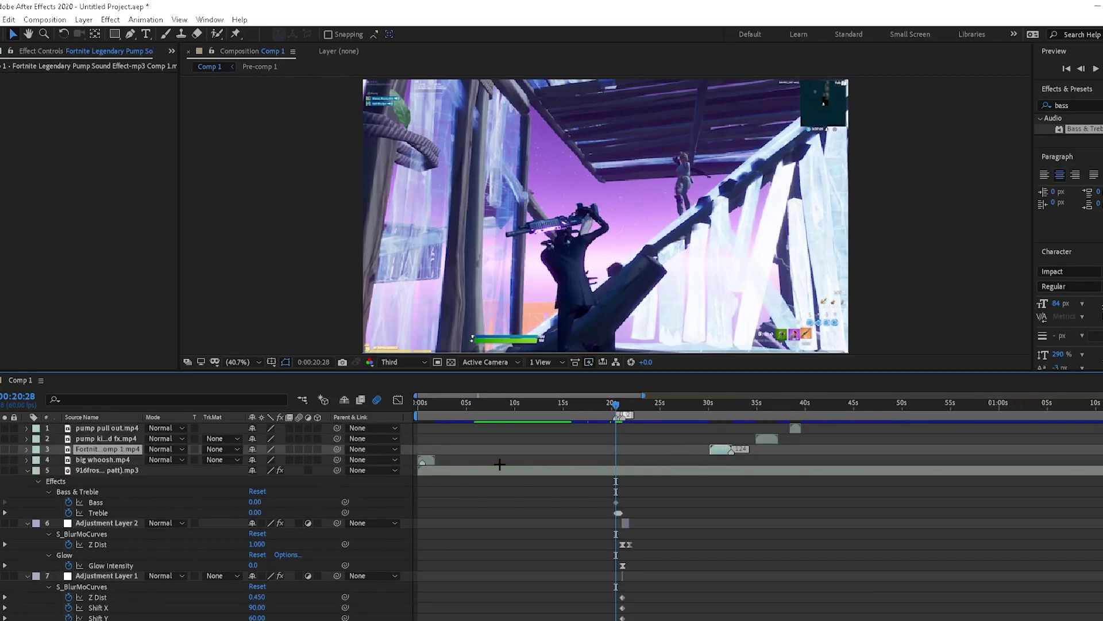
Move the big whoosh.mp4 layer to about 26 seconds and play it to hear the sound
drag(429, 459, 679, 460)
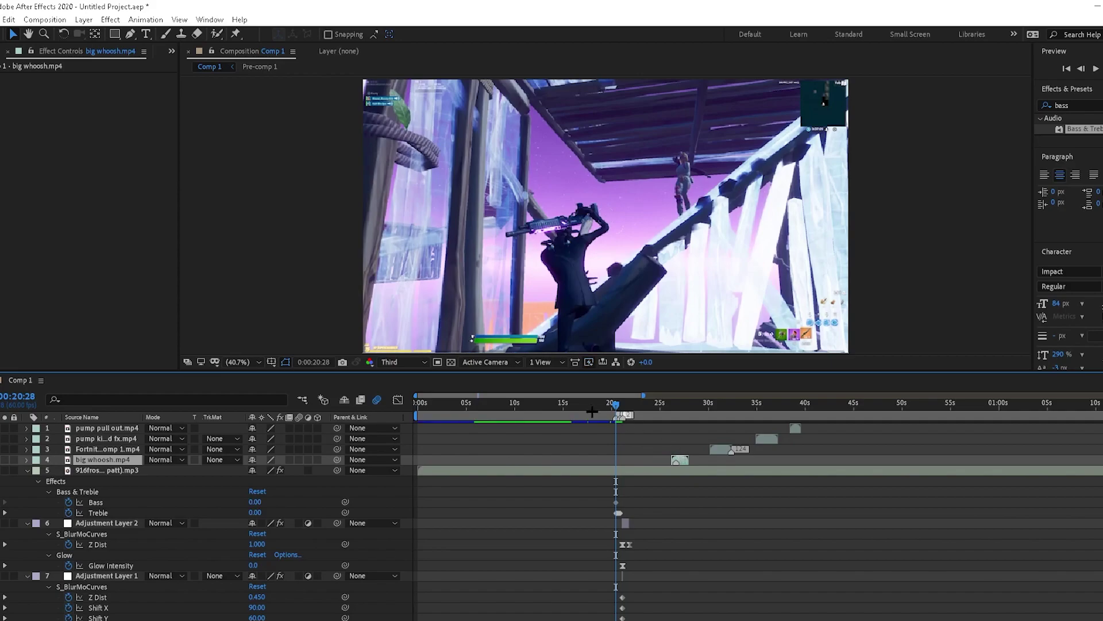
drag(616, 406, 672, 406)
click(874, 544)
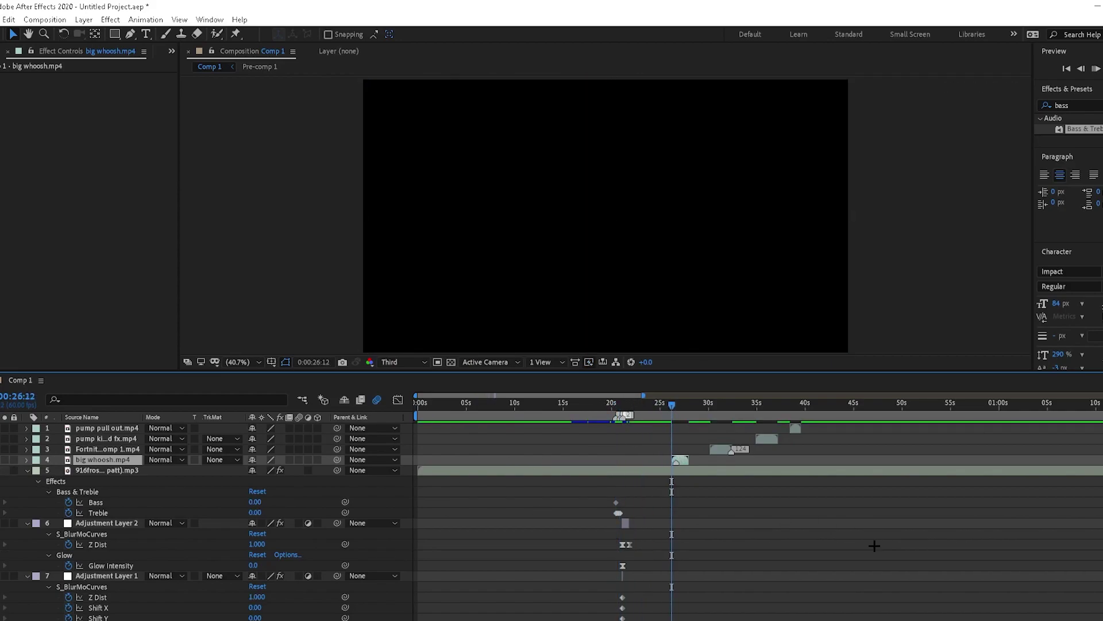
Listen to the Fortnite Legendary Pump, pump kill sound fx.mp4 and pump pull out.mp4 sound effects in turn
drag(689, 406, 711, 406)
click(723, 449)
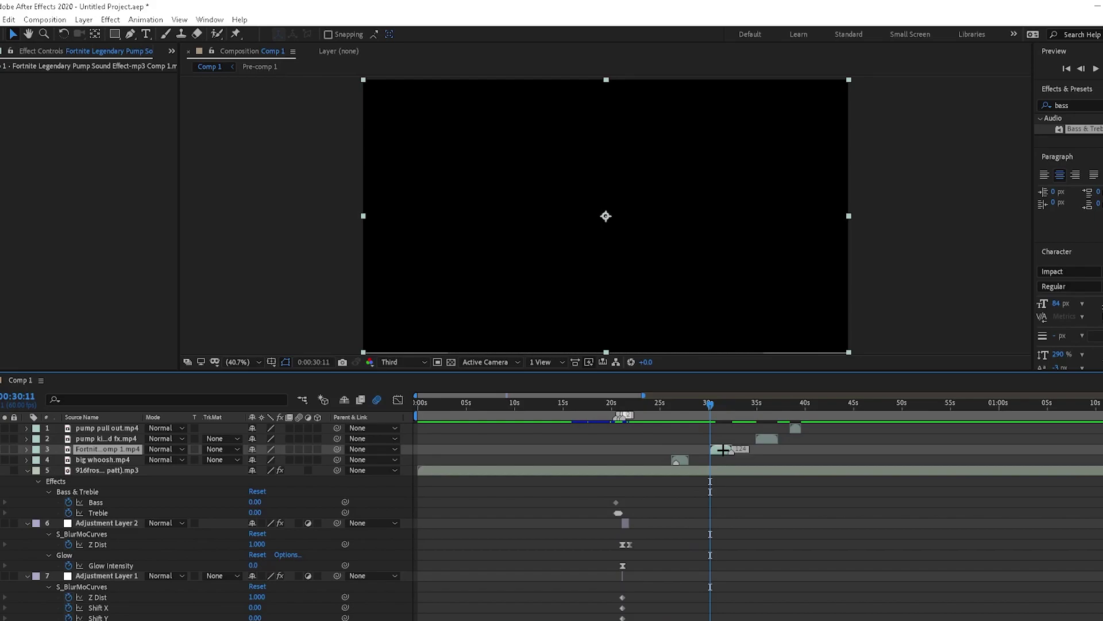
click(760, 503)
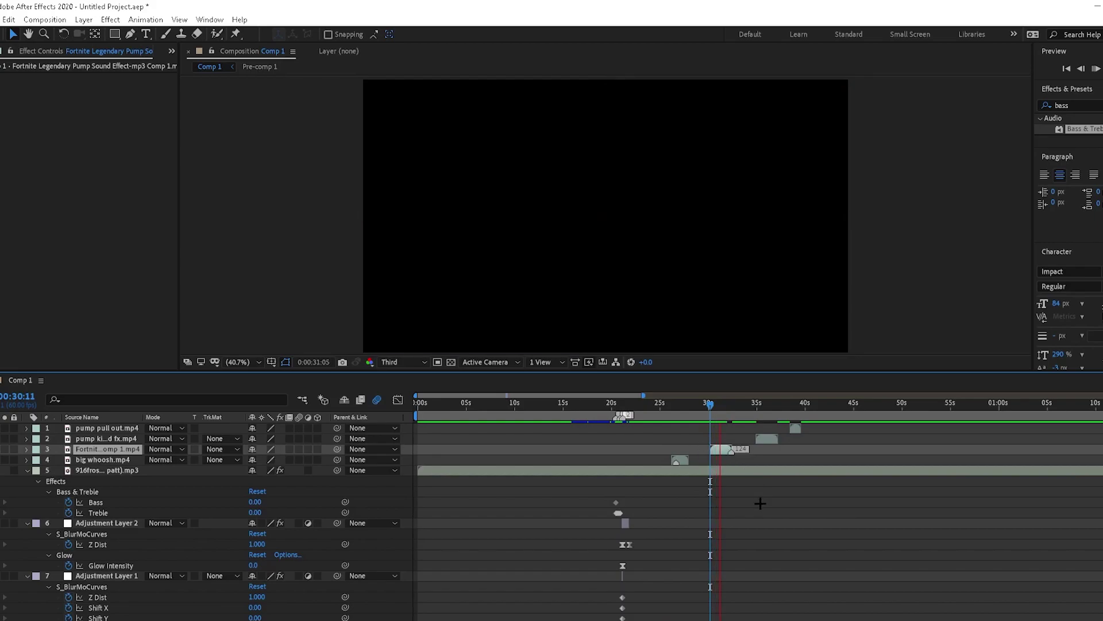
drag(730, 404, 756, 404)
key(space)
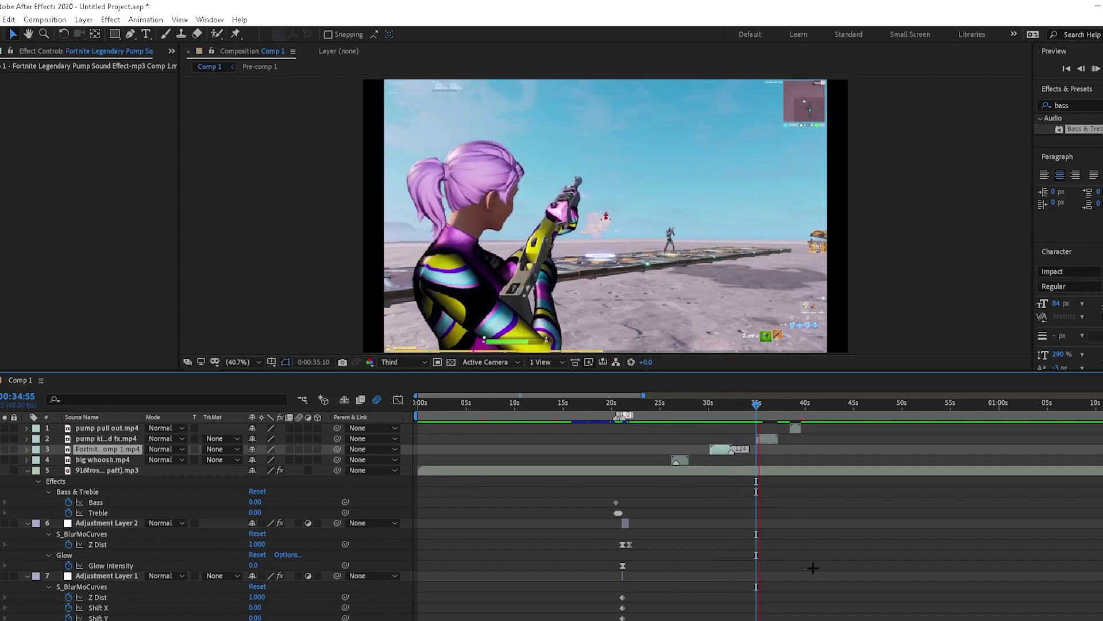
click(789, 402)
drag(789, 399, 789, 399)
key(space)
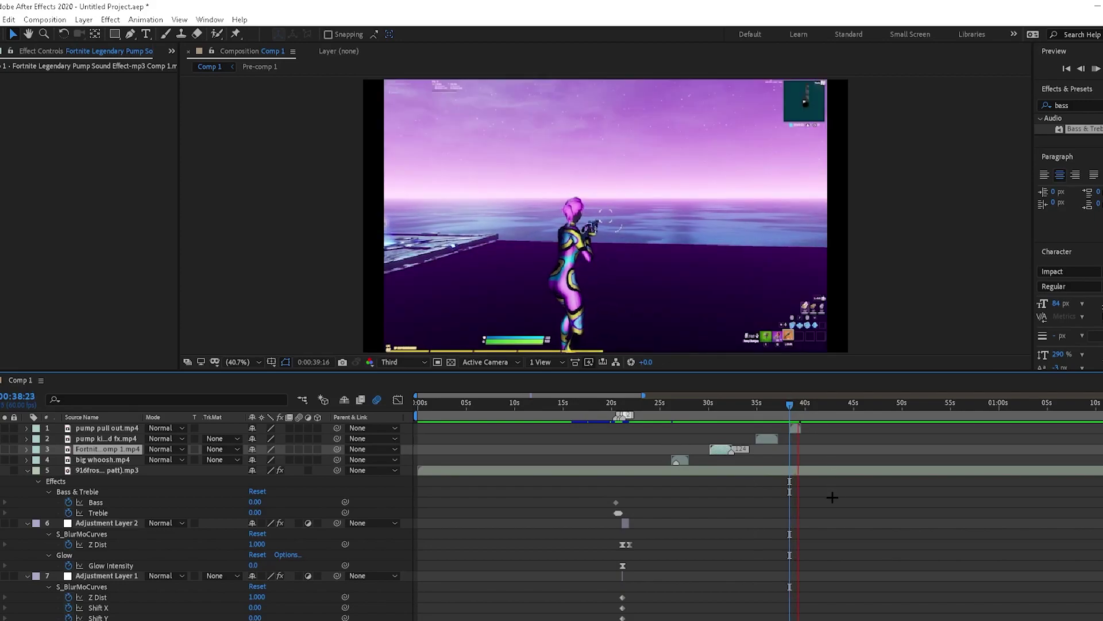
key(space)
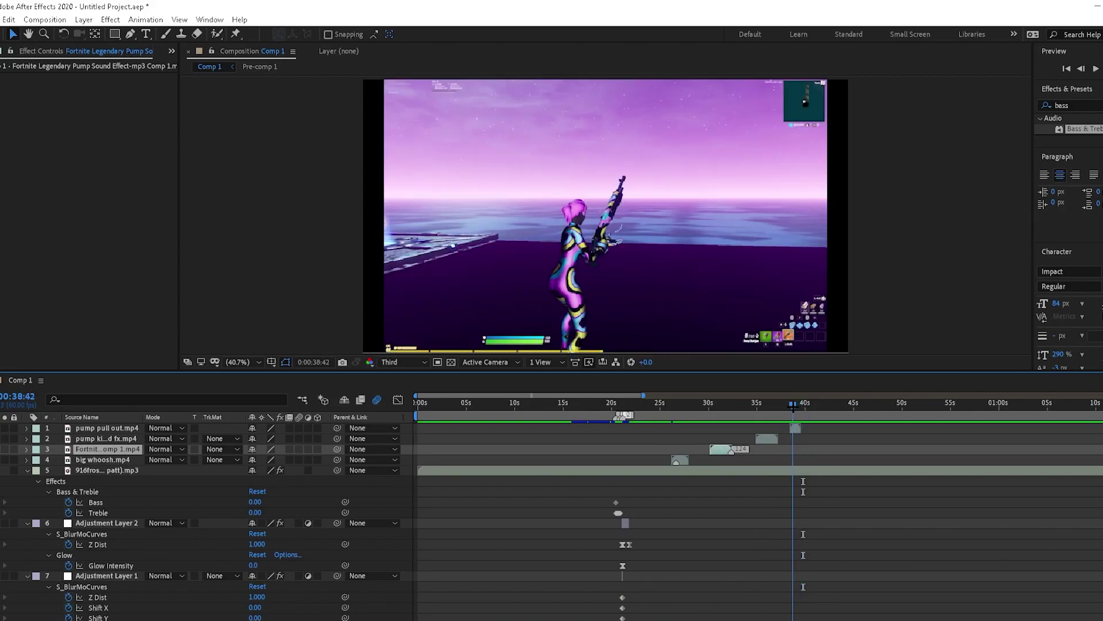
Replay big whoosh.mp4 and go over the pump kill sound fx.mp4 and pump pull out.mp4 layers again
drag(792, 402, 714, 443)
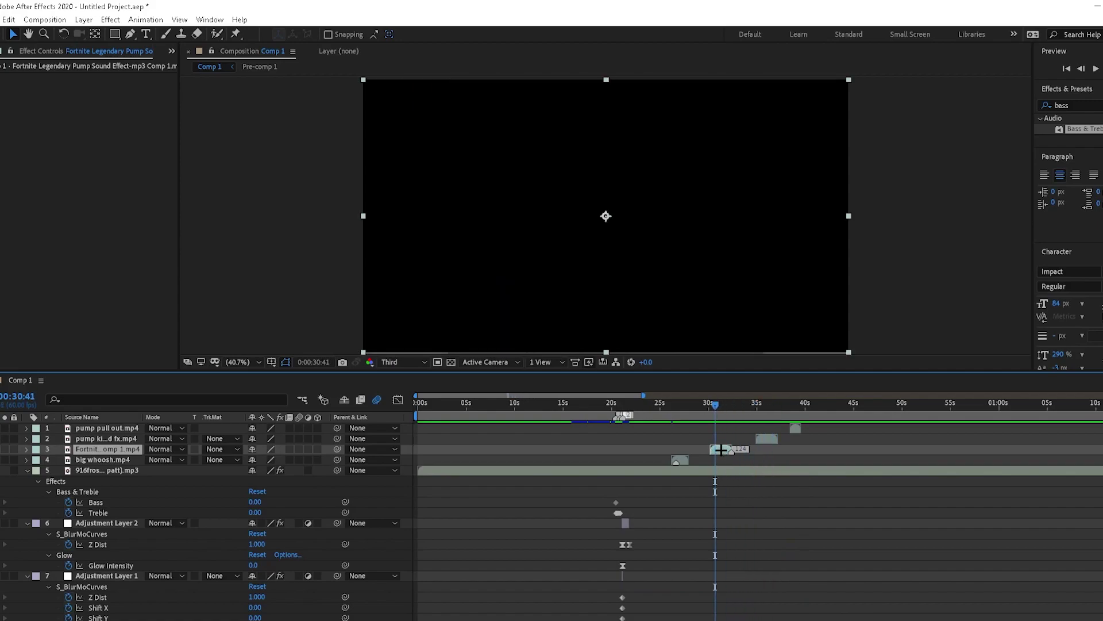
drag(716, 403, 669, 421)
key(space)
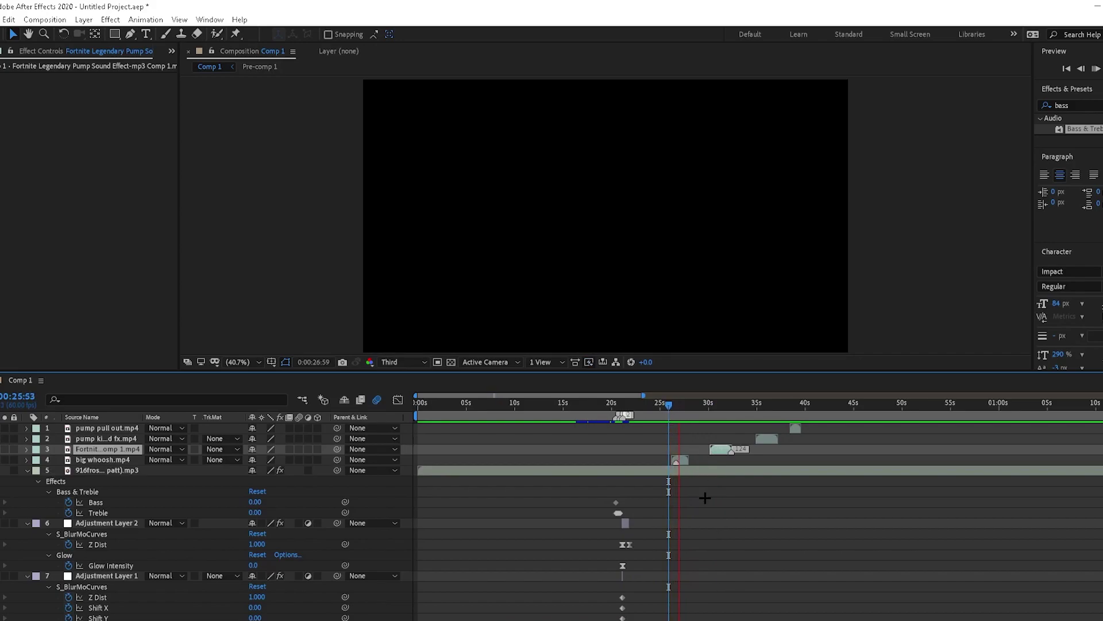
drag(735, 404, 765, 405)
click(766, 439)
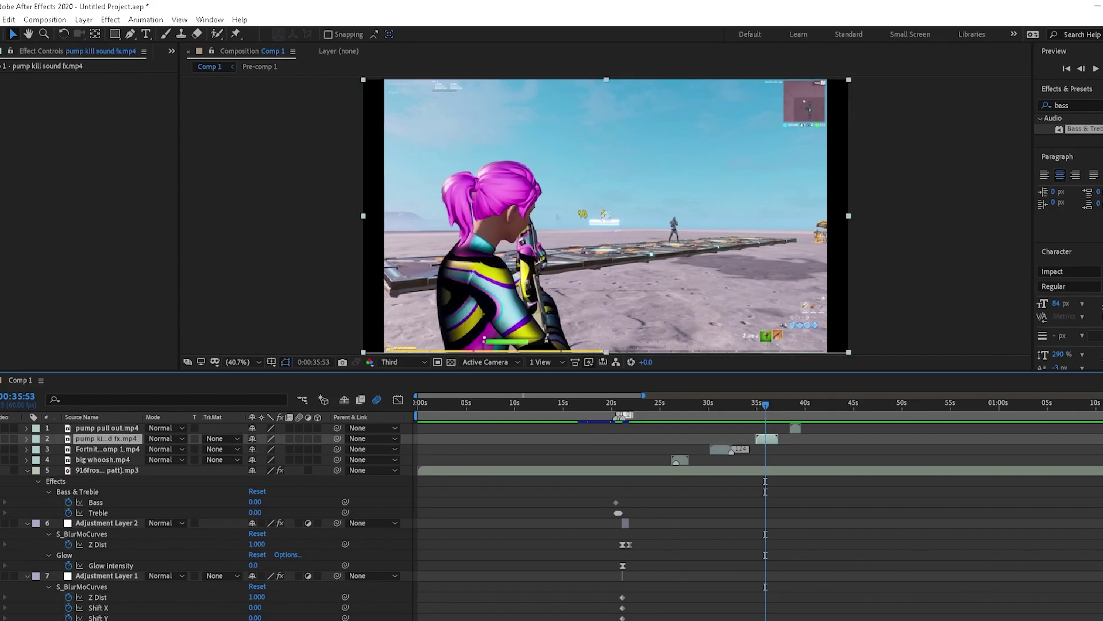
drag(765, 404, 791, 405)
click(796, 427)
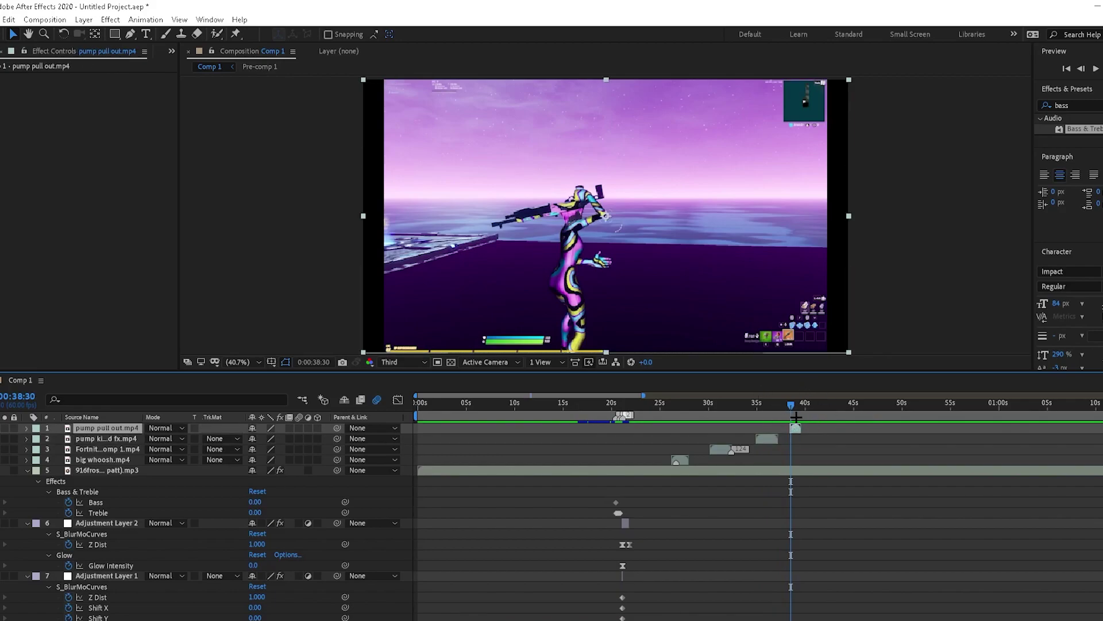
mouse_move(791, 404)
mouse_down()
mouse_move(770, 405)
mouse_move(792, 404)
mouse_up()
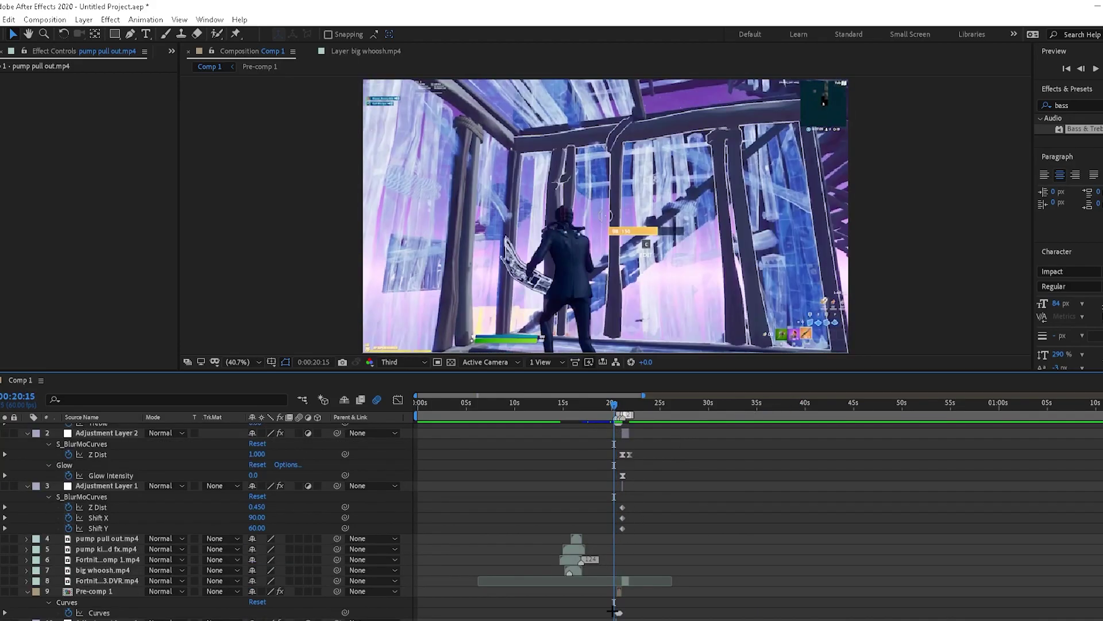
Move big whoosh.mp4 so that its marker lines up with the start of Pre-comp 1 at 0:00:20:33
key(equal)
key(equal)
key(equal)
key(equal)
key(equal)
key(equal)
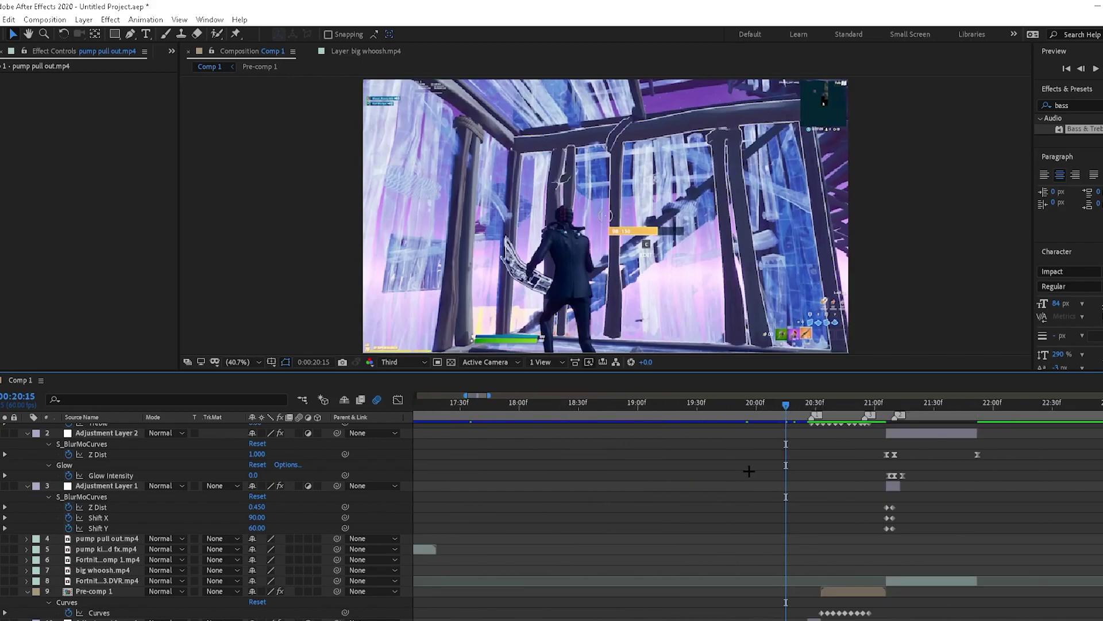
drag(786, 405, 823, 406)
drag(796, 575, 1047, 576)
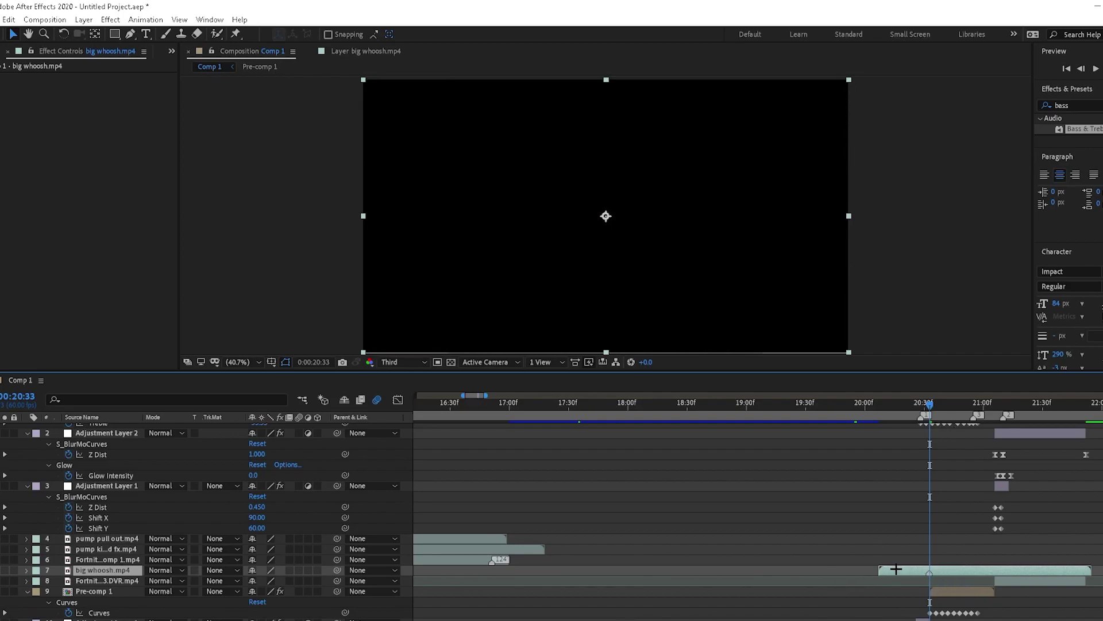
Duplicate big whoosh.mp4, align the copy's marker with the end of Pre-comp 1, and select both whoosh layers
key(ctrl+d)
drag(930, 405, 995, 405)
drag(948, 573, 1016, 582)
ctrl+click(1016, 581)
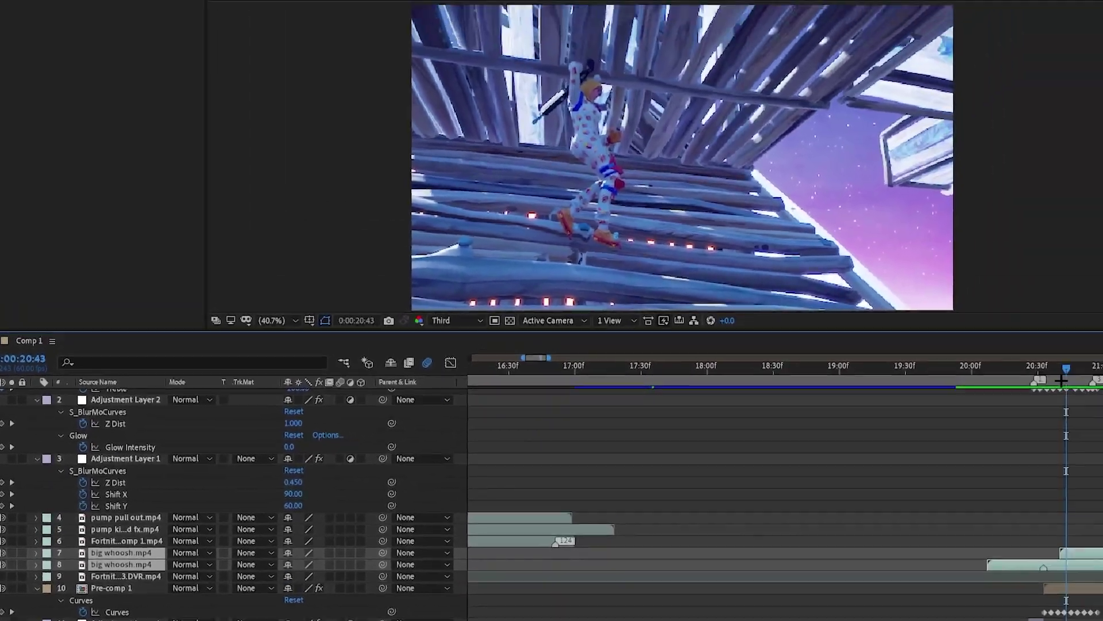
Preview the transitions with both whoosh sounds, starting once from 0:00:19:53 and once from 0:00:20:28
drag(1062, 379, 989, 386)
drag(881, 422, 851, 421)
key(space)
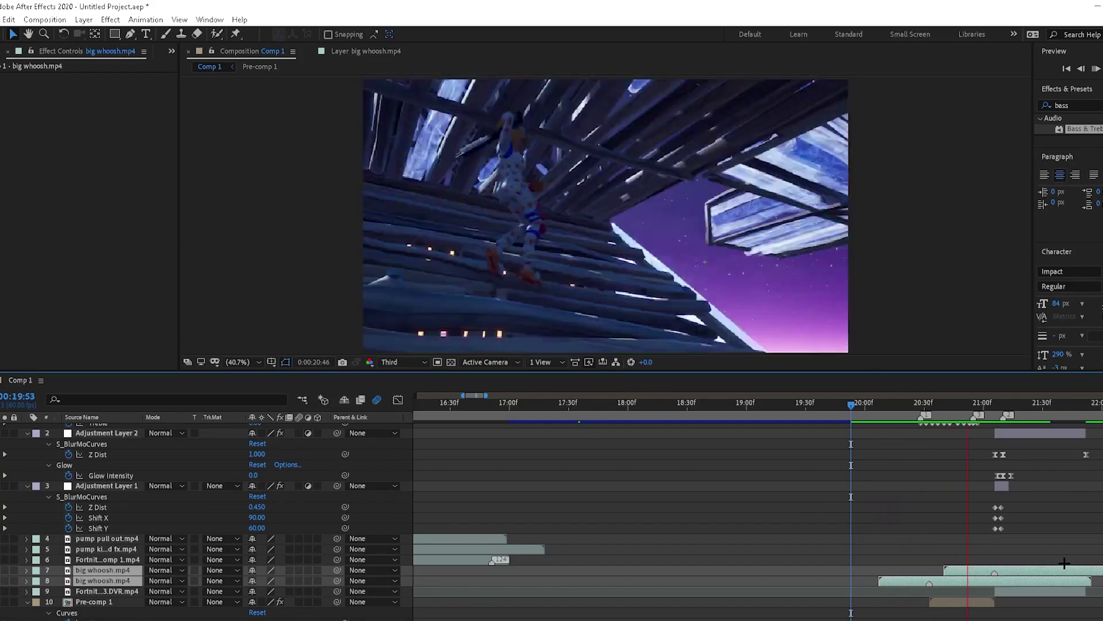
key(space)
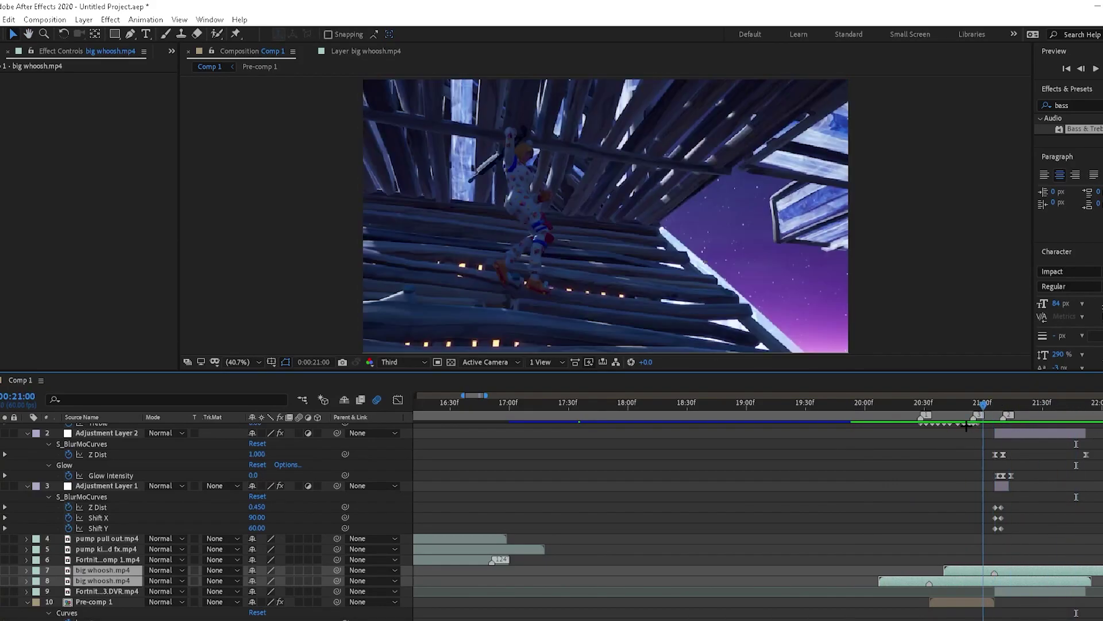
drag(968, 426, 921, 443)
click(945, 602)
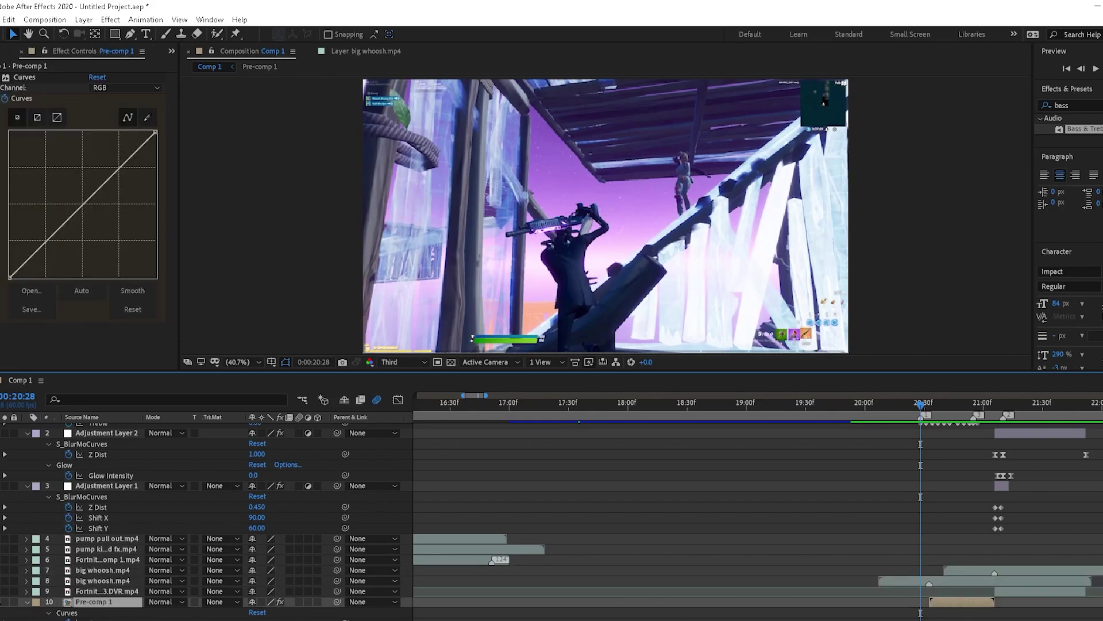
key(space)
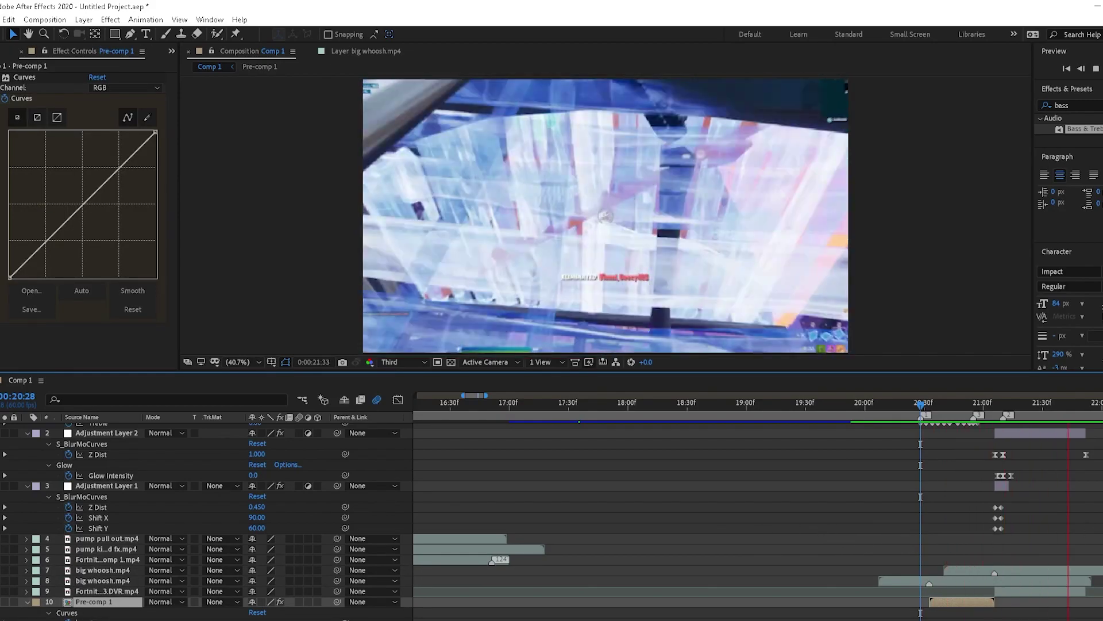
Go back to 0:00:19:49 and preview the transitions with both big whoosh.mp4 sounds again
key(space)
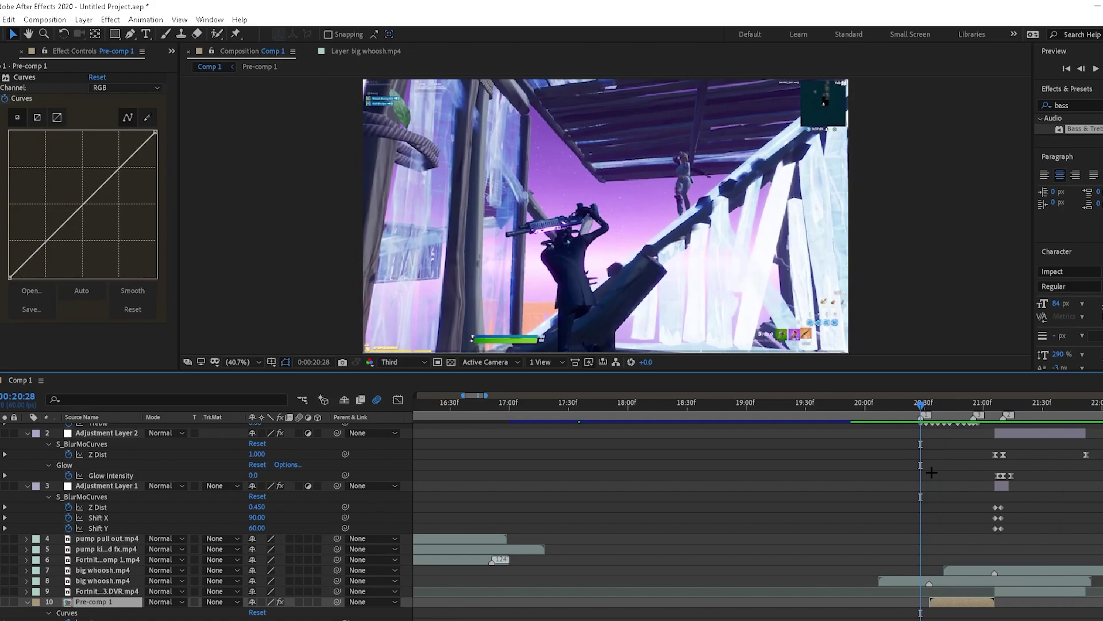
scroll(70, 469, up, 2)
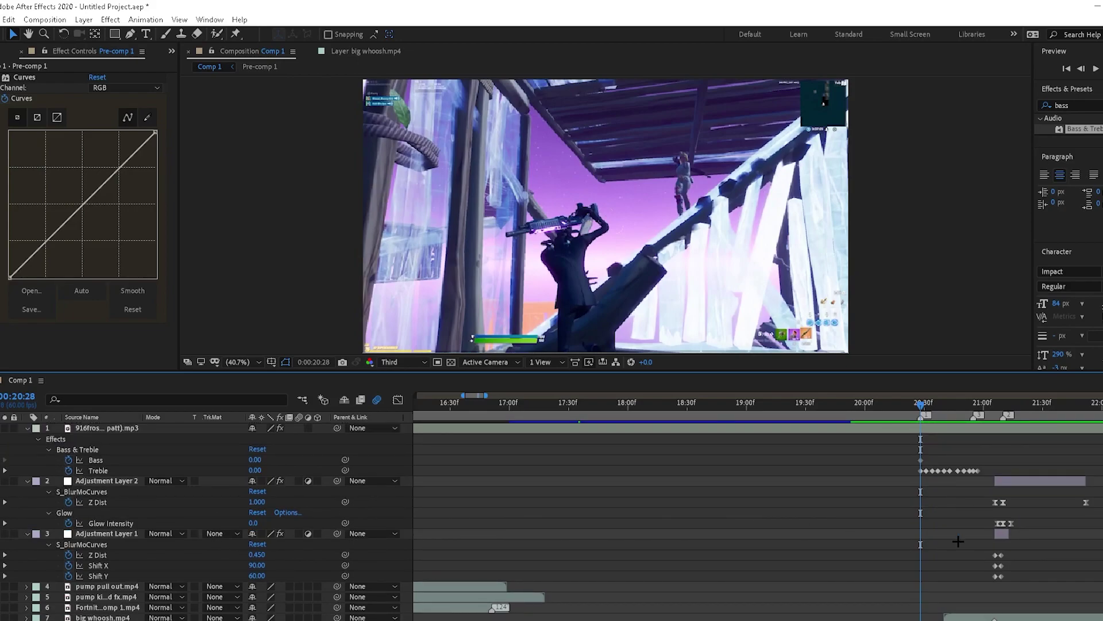
scroll(1048, 532, down, 2)
key(Page_Up)
key(Page_Up)
key(Page_Up)
key(Page_Up)
key(Page_Up)
key(Page_Up)
key(Page_Up)
key(Page_Up)
key(Page_Up)
key(Page_Up)
key(Page_Up)
key(Page_Up)
key(Page_Up)
key(Page_Up)
key(Page_Up)
key(Page_Up)
key(Page_Up)
key(Page_Up)
key(Page_Up)
key(Page_Up)
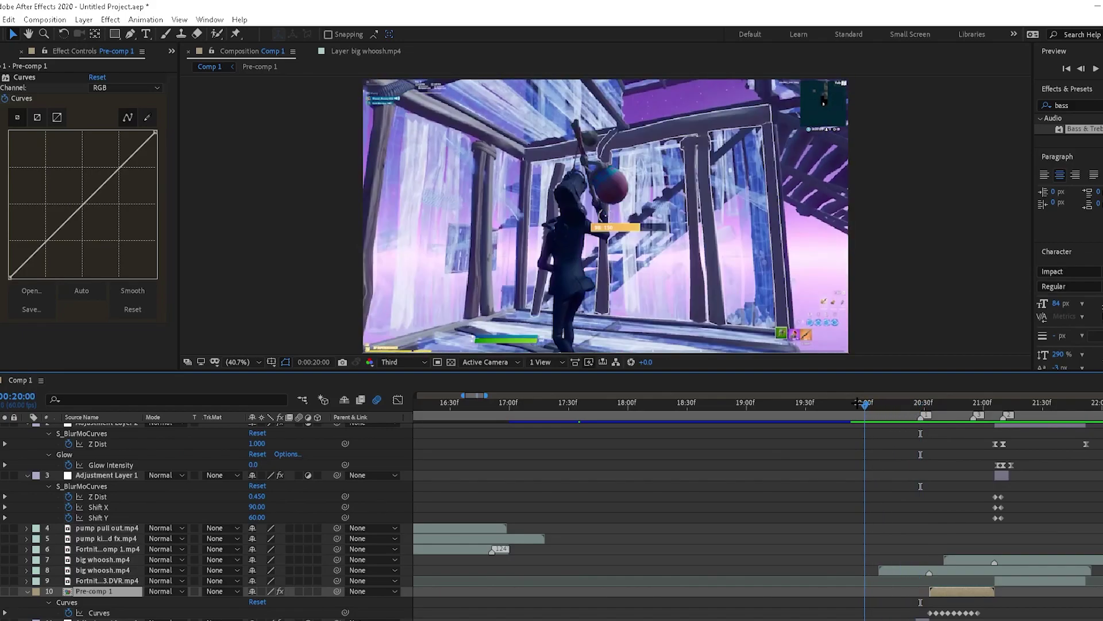
key(space)
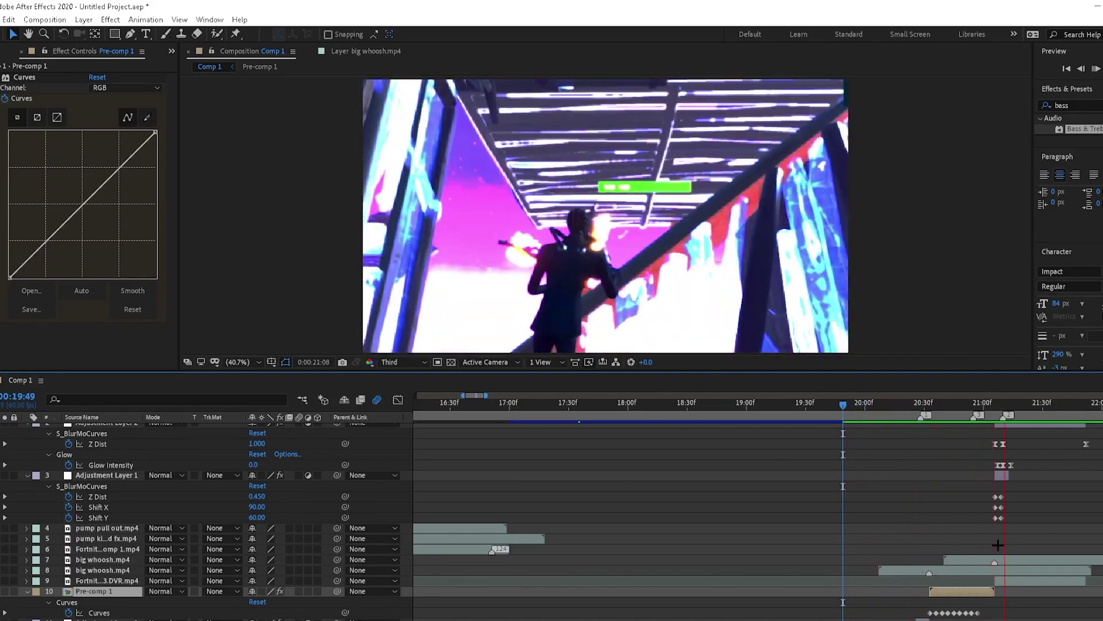
Add a third big whoosh.mp4 copy with its marker at 0:00:21:12 and its Audio Levels at -5 dB
click(1069, 404)
drag(1069, 404, 879, 404)
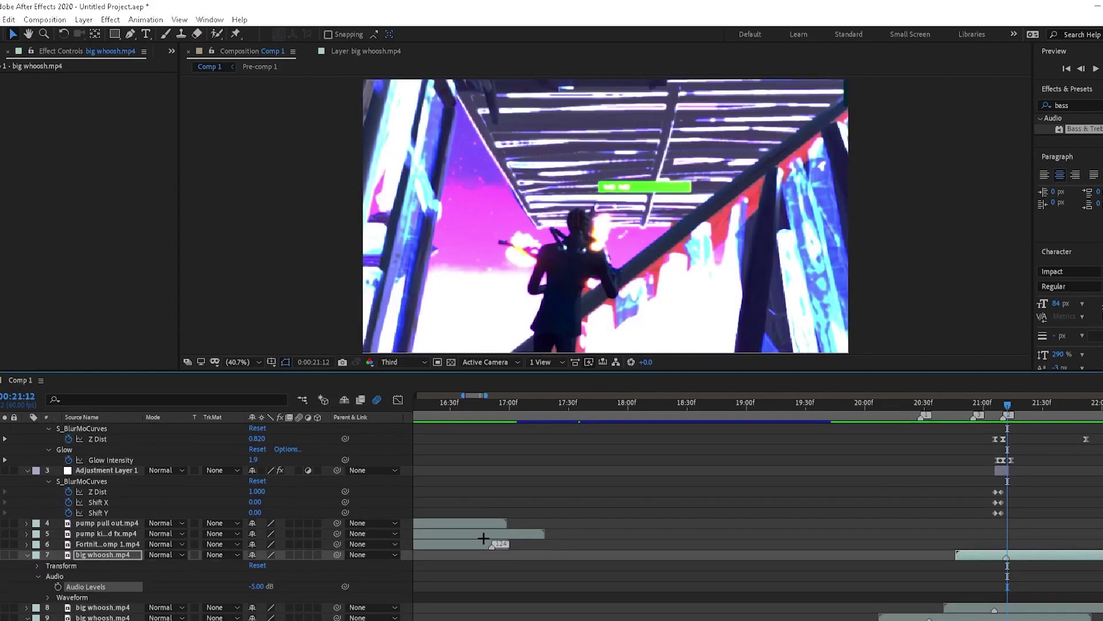
Move pump kill sound fx.mp4 to the glow flash, mark its shot sound and align that marker with 0:00:21:12
click(481, 535)
drag(480, 537, 774, 568)
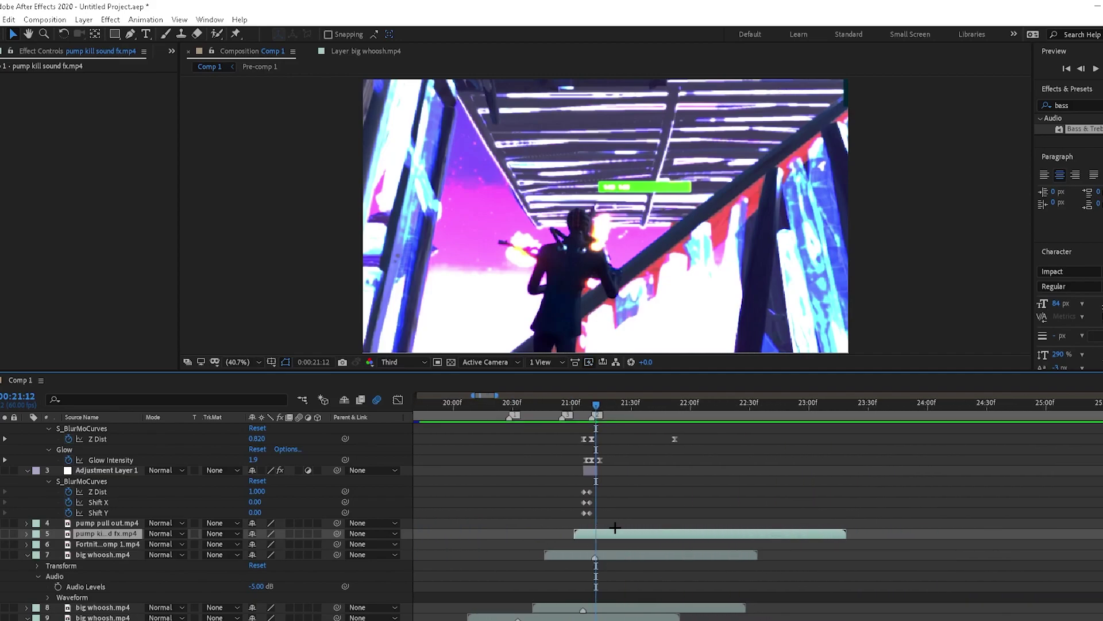
click(583, 402)
key(space)
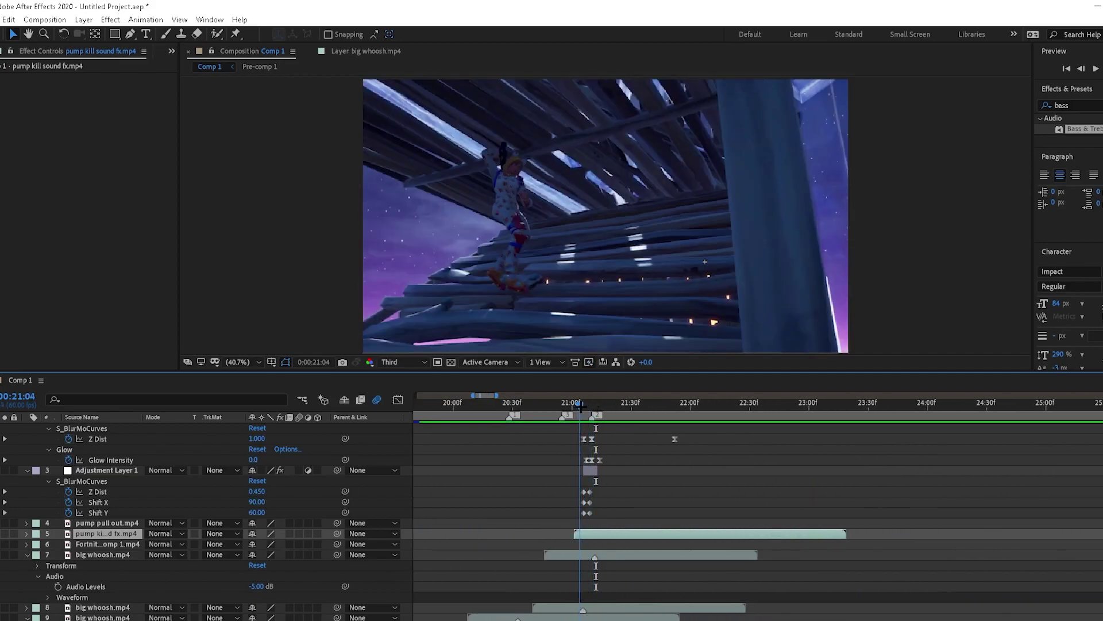
click(0, 533)
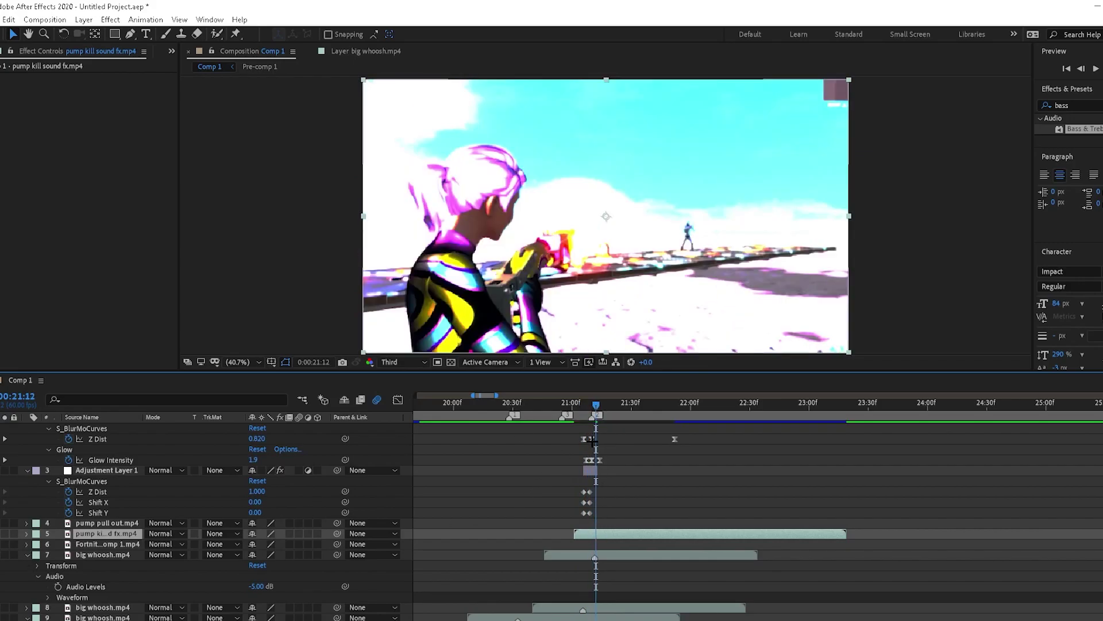
drag(596, 404, 596, 404)
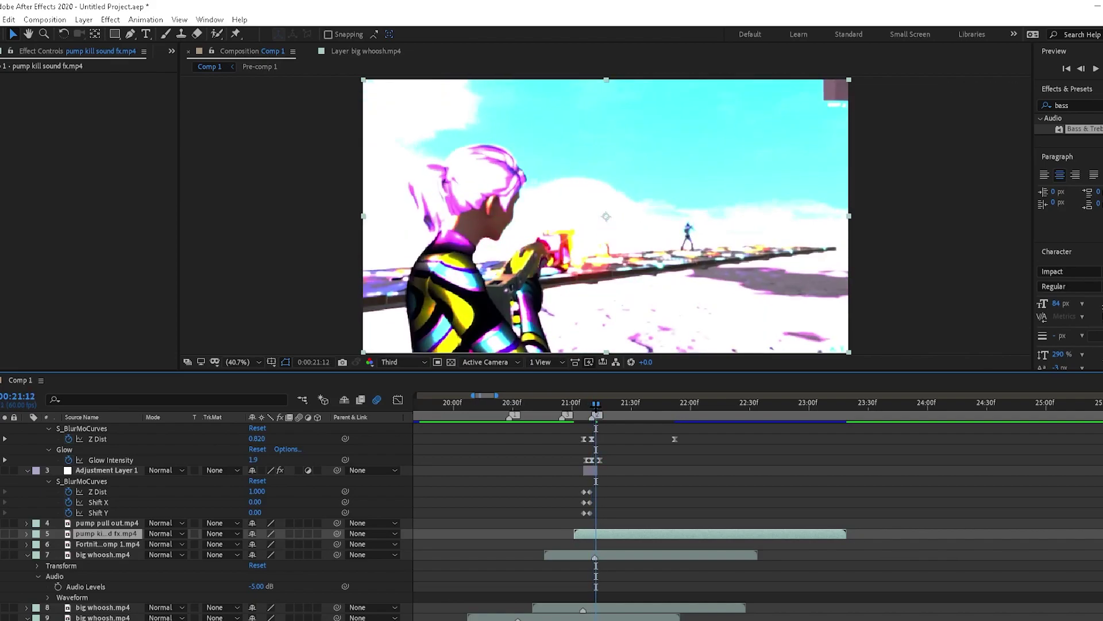
drag(607, 536, 605, 536)
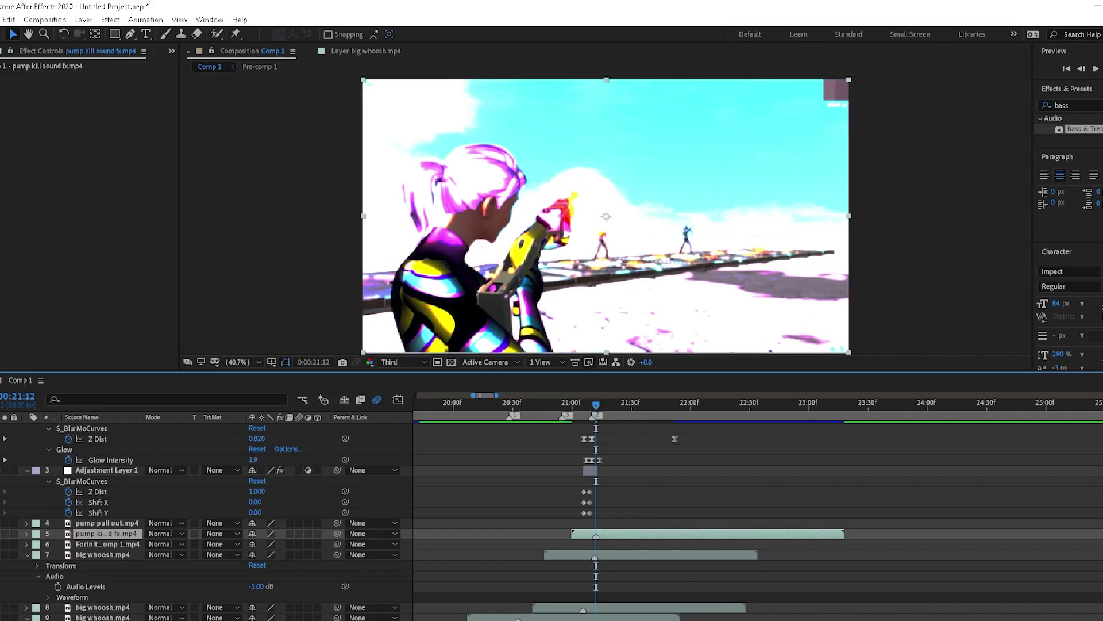
Move pump pull out.mp4 so that it starts at 0:00:20:19, where the shotgun is drawn
drag(596, 404, 492, 412)
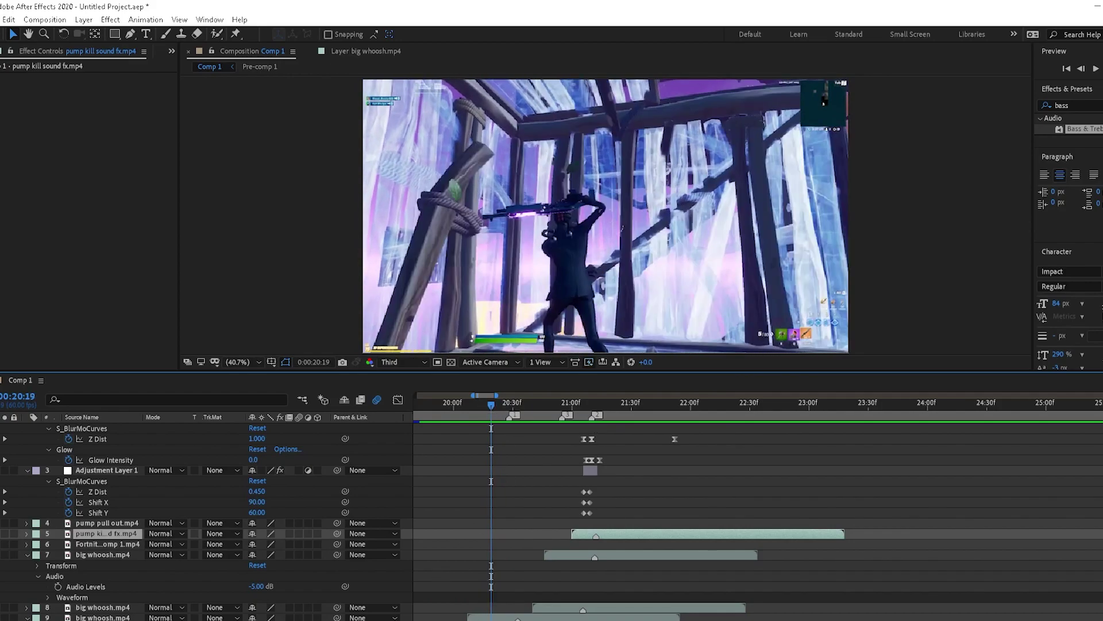
scroll(492, 411, left, 8)
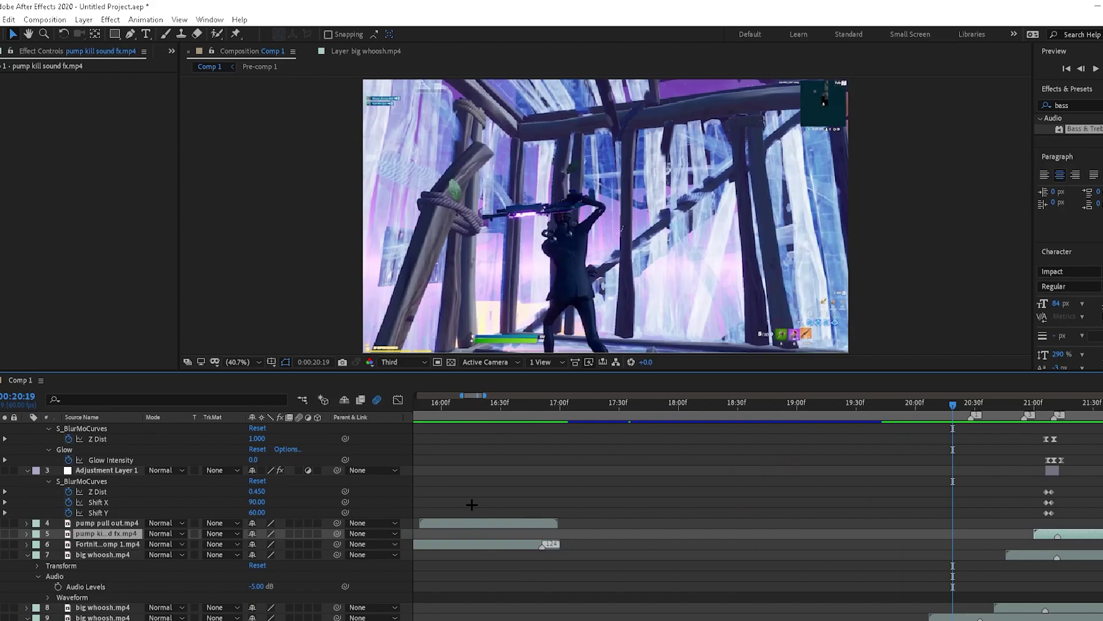
drag(458, 520, 992, 521)
key(alt+Page_Up)
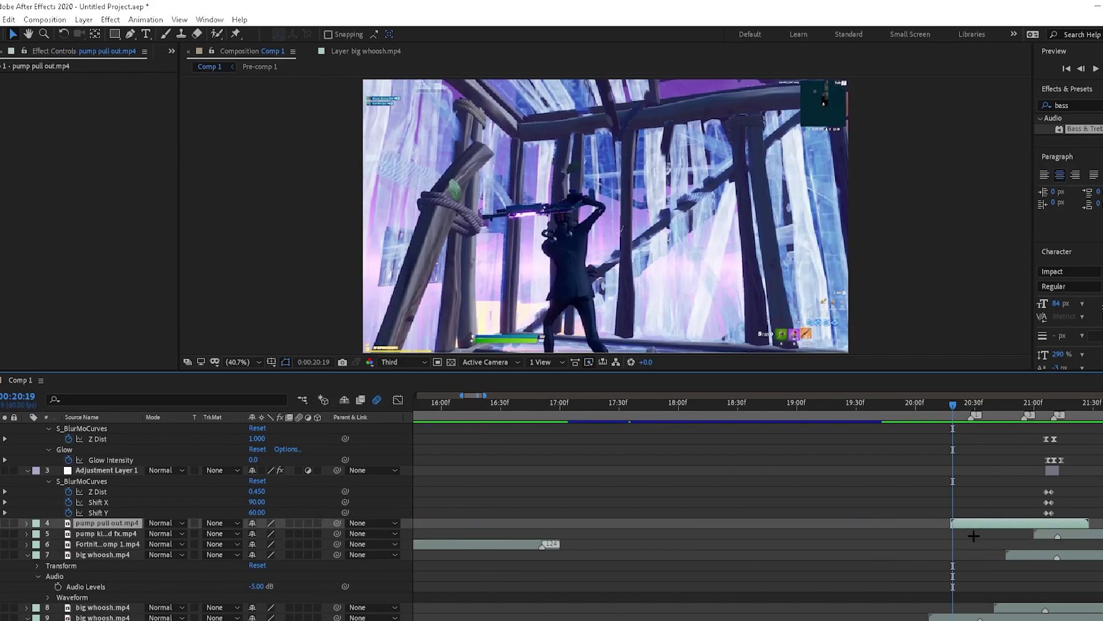
Show the Audio Levels of pump pull out.mp4 and preview the full sound mix from 0:00:19:39
drag(951, 404, 875, 404)
key(l)
key(space)
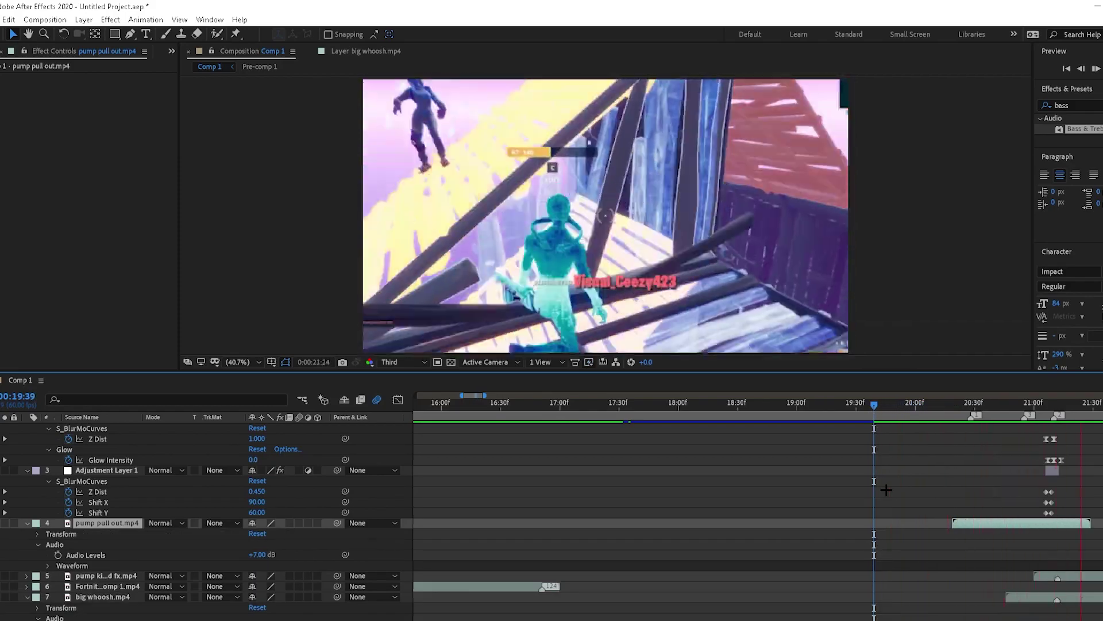
key(space)
Show the music layer's audio waveform and listen for the beats from 0:00:18:04
scroll(637, 591, down, 2)
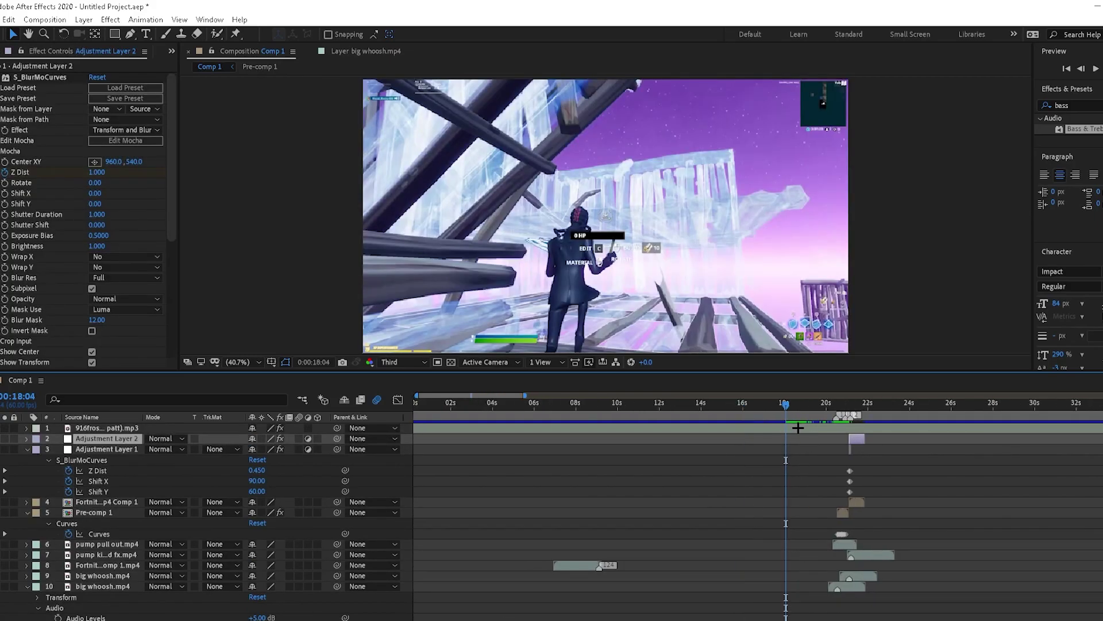
click(797, 428)
key(l)
key(l)
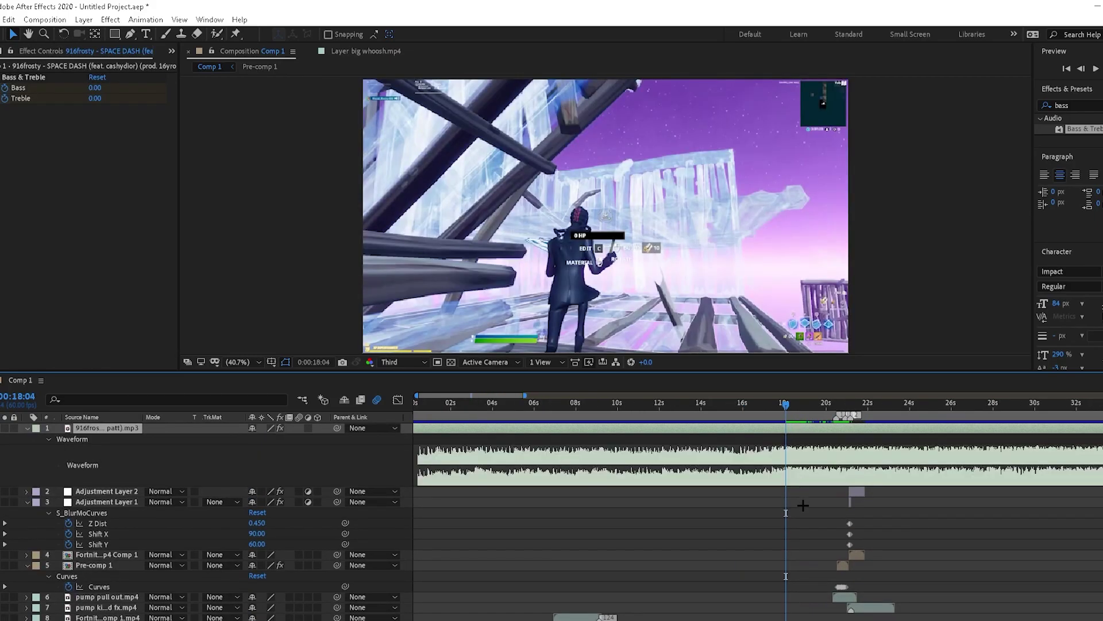
scroll(803, 503, down, 3)
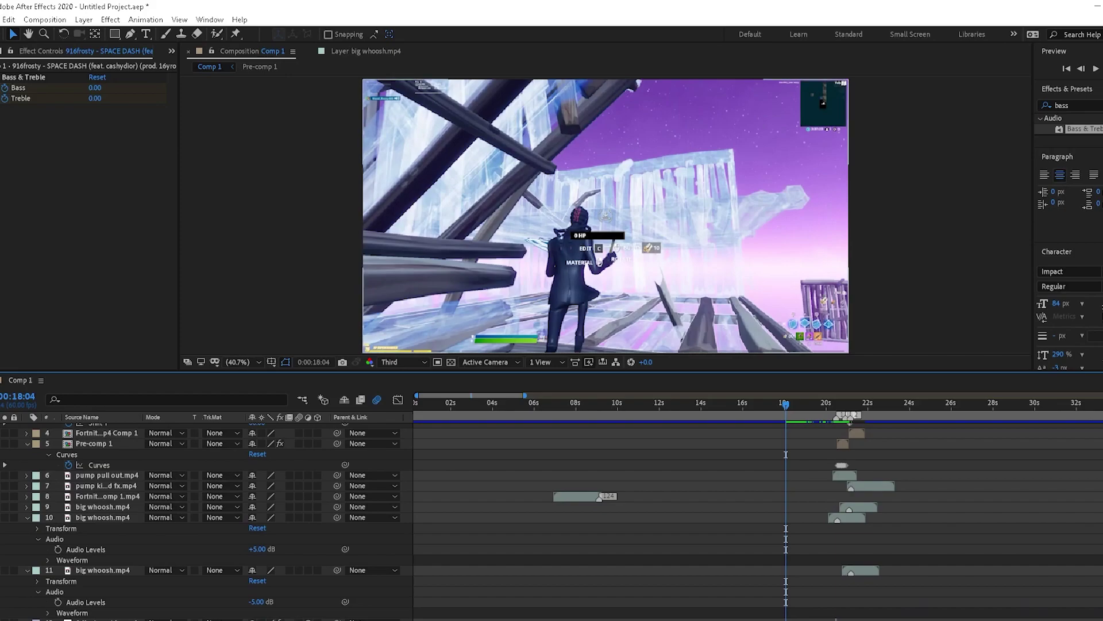
scroll(780, 541, up, 3)
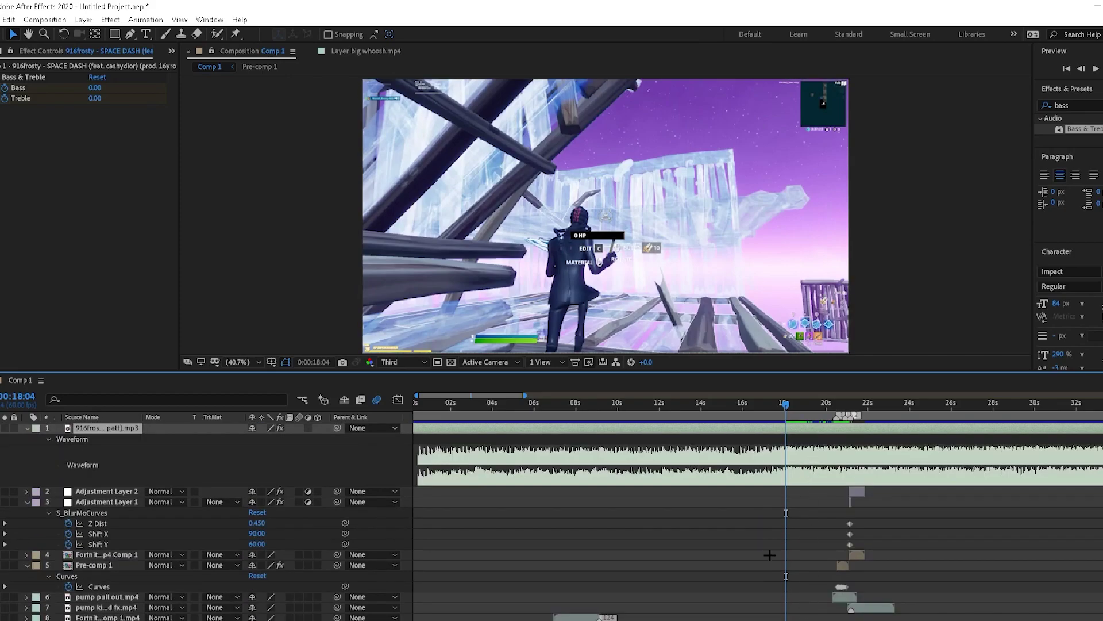
scroll(758, 466, up, 5)
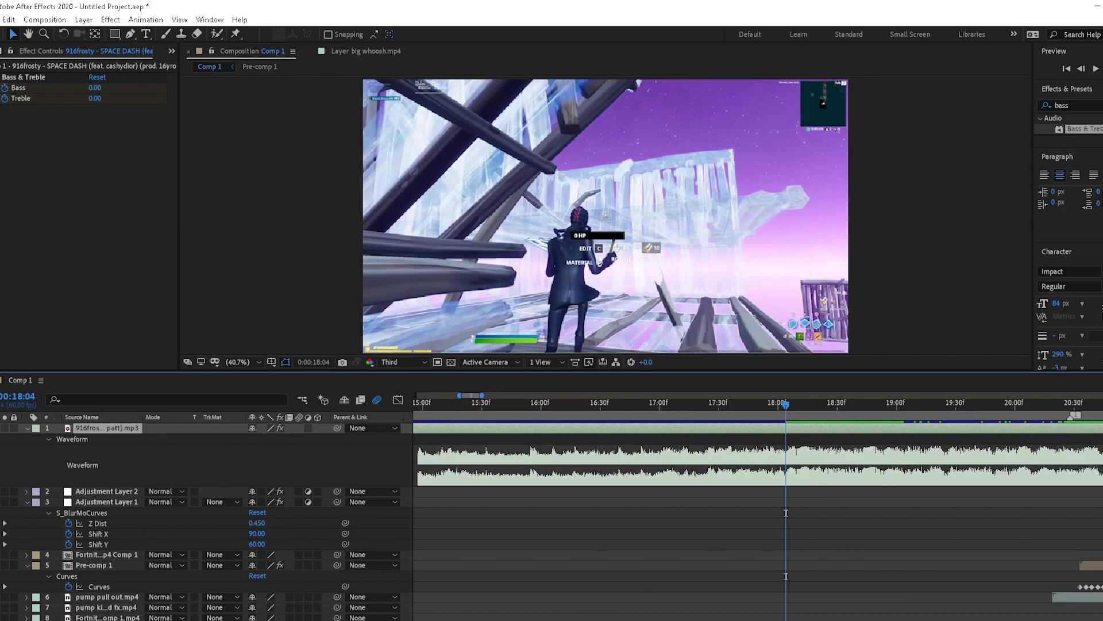
scroll(522, 576, right, 8)
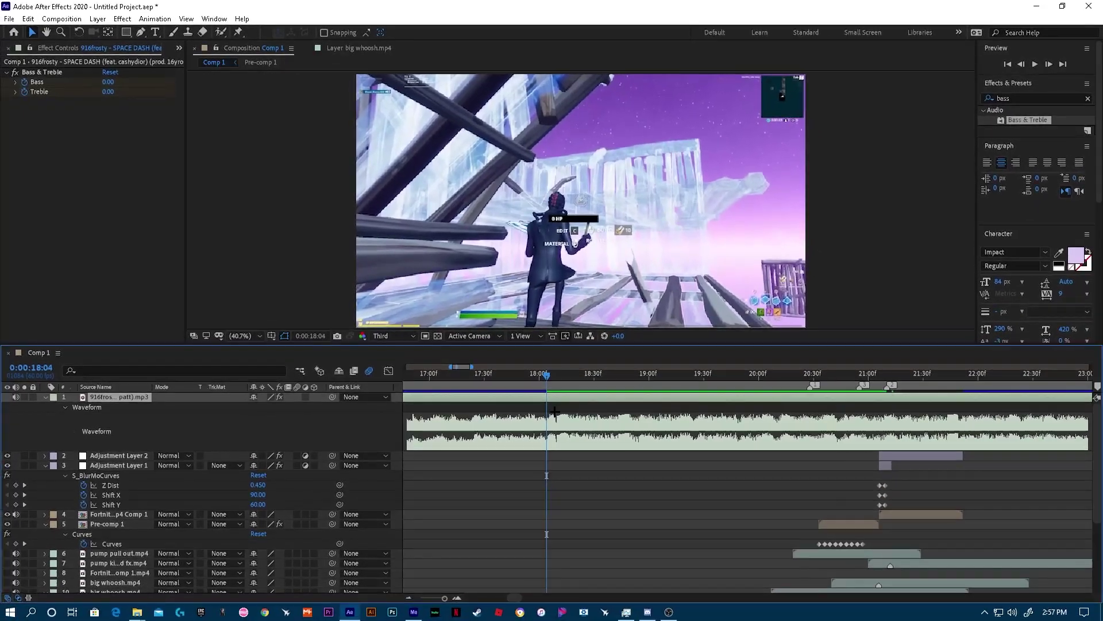
key(space)
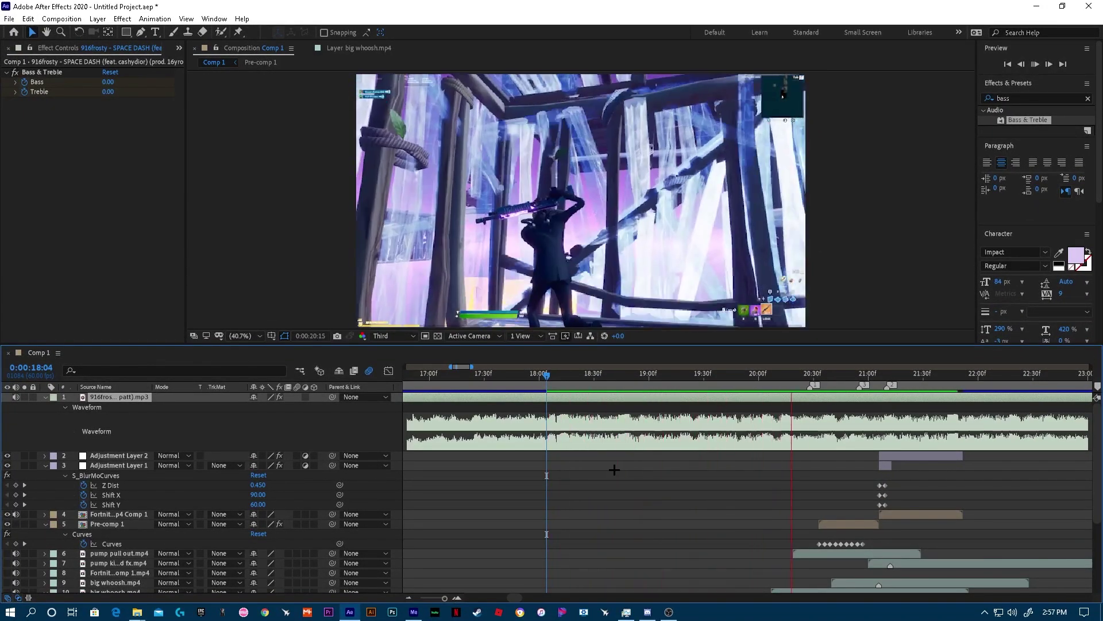
Add composition markers on the music beats at 0:00:18:10, 0:00:18:43, 0:00:19:17, about 0:00:19:51 and 0:00:20:03
mouse_move(547, 374)
mouse_down()
mouse_move(585, 378)
mouse_move(558, 378)
mouse_up()
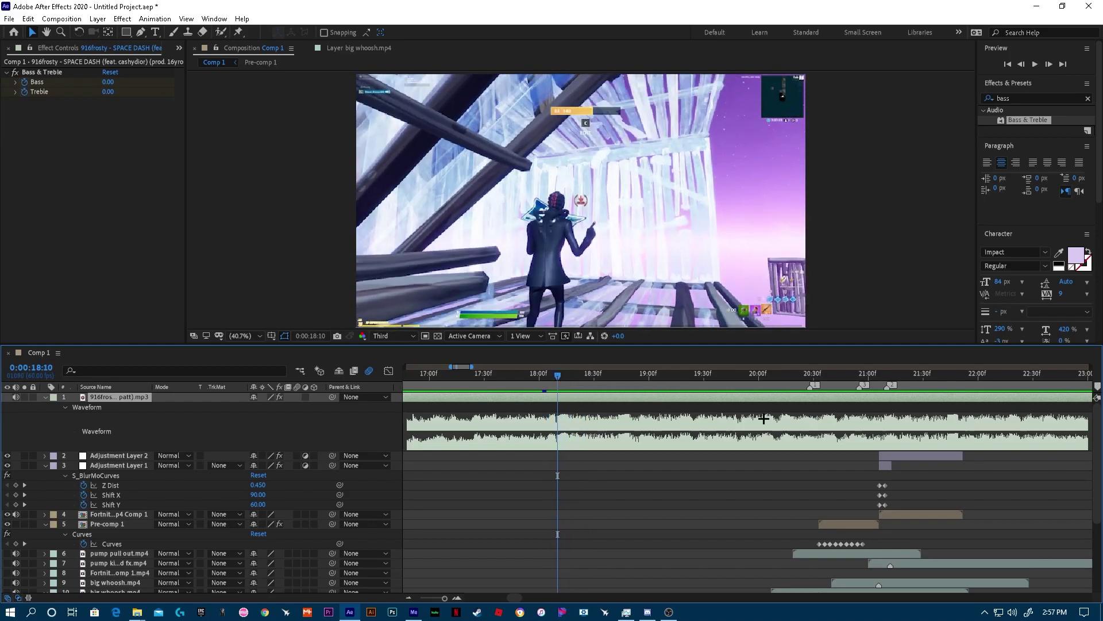
mouse_move(1096, 387)
mouse_down()
mouse_move(559, 384)
mouse_move(619, 378)
mouse_up()
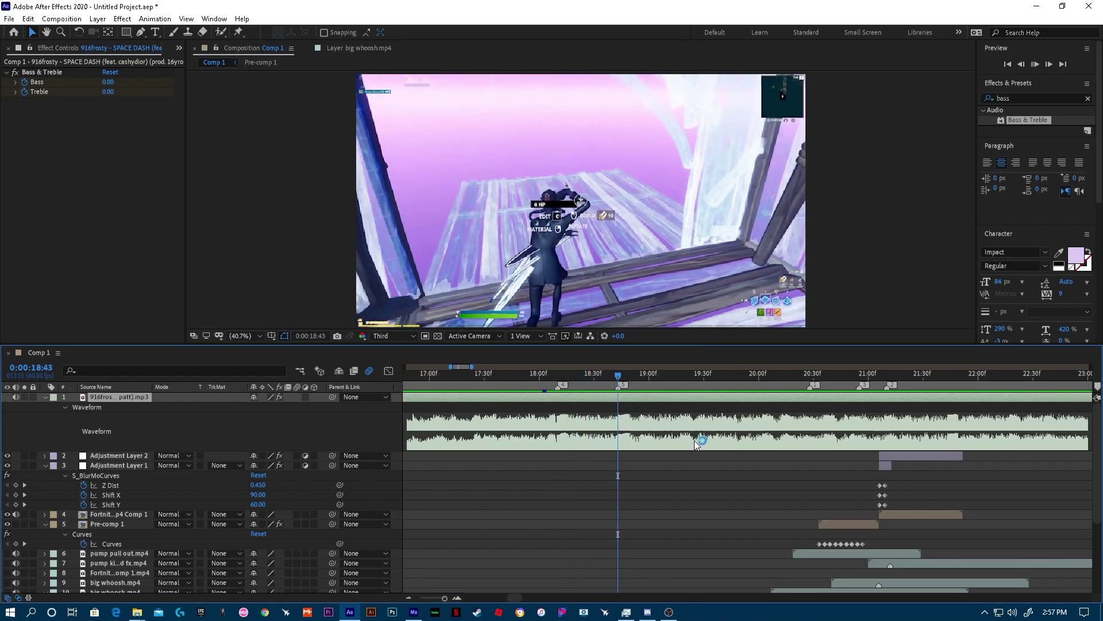
key(space)
mouse_move(698, 391)
mouse_down()
mouse_move(636, 391)
mouse_move(695, 391)
mouse_move(630, 405)
mouse_move(698, 389)
mouse_move(680, 382)
mouse_up()
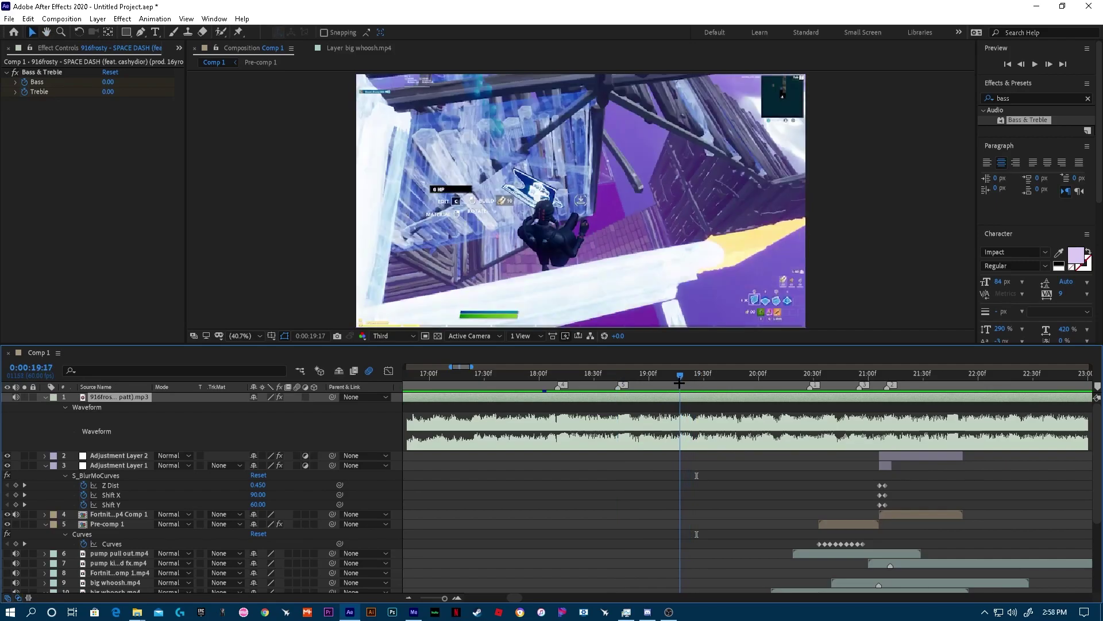
key(space)
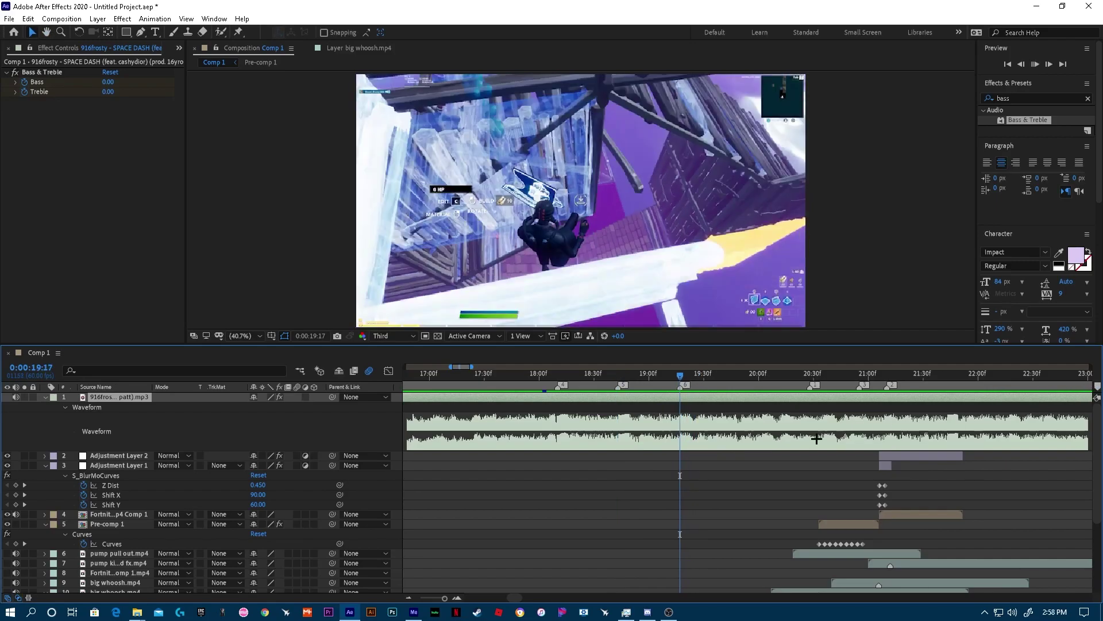
click(789, 379)
drag(789, 380, 761, 378)
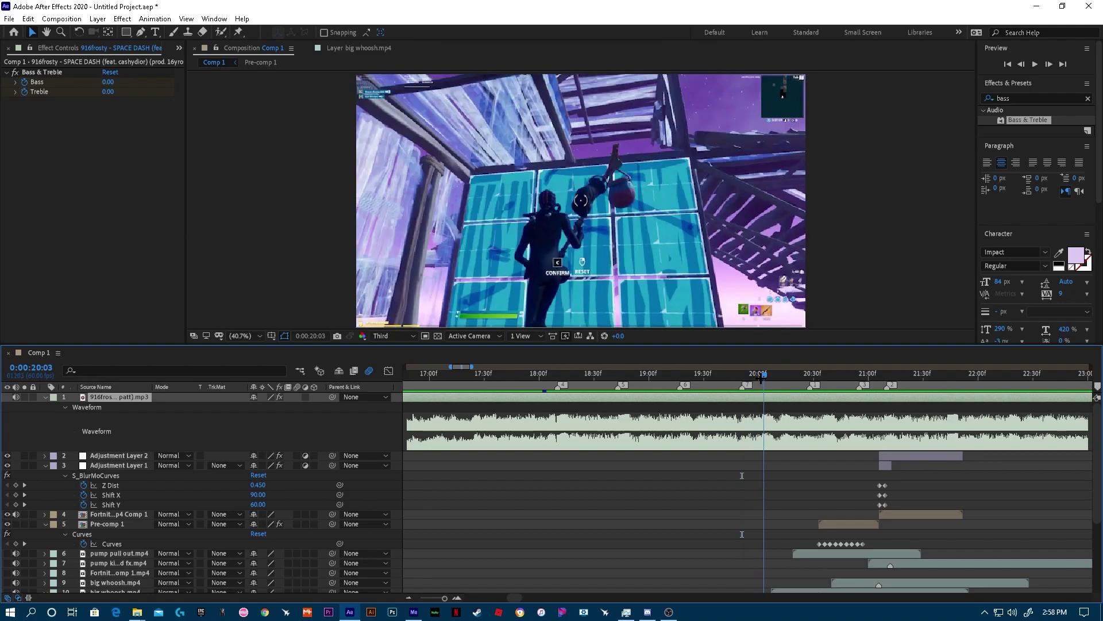
key(space)
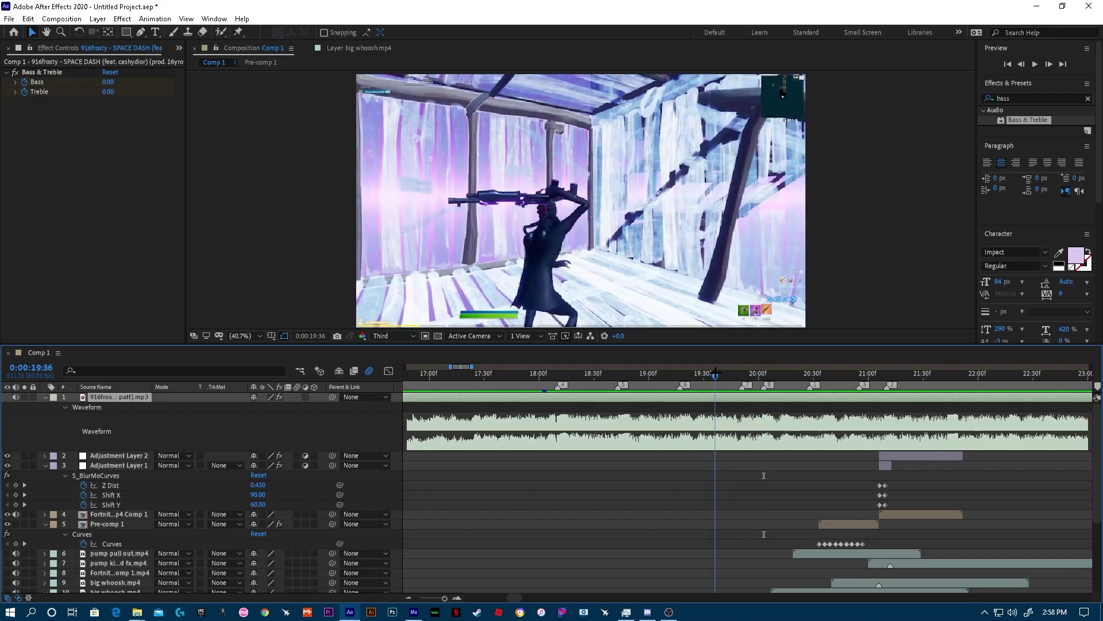
Enable time remapping on the Fortnite DVR clip before Pre-comp 1 and add a Time Remap keyframe at 0:00:18:10
drag(828, 391, 558, 392)
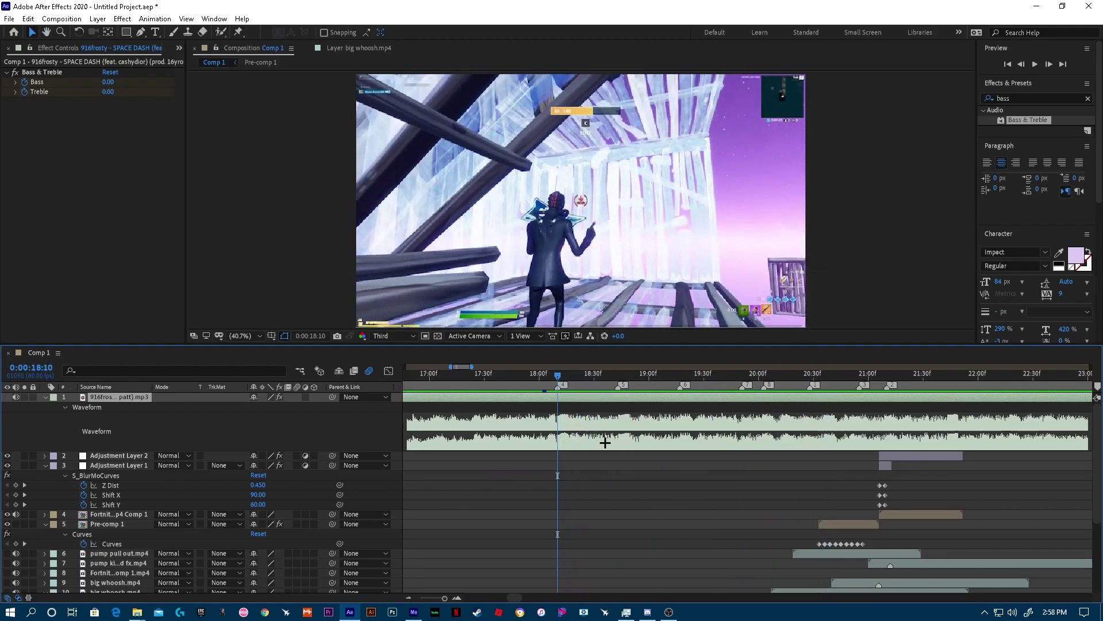
scroll(628, 466, down, 4)
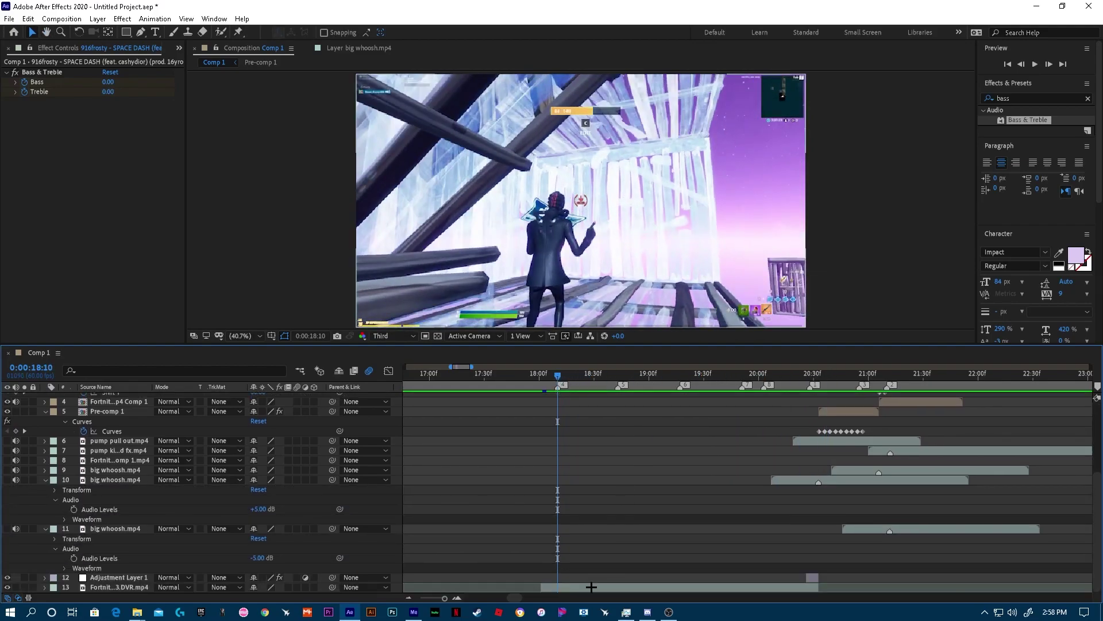
click(593, 585)
key(ctrl+alt+t)
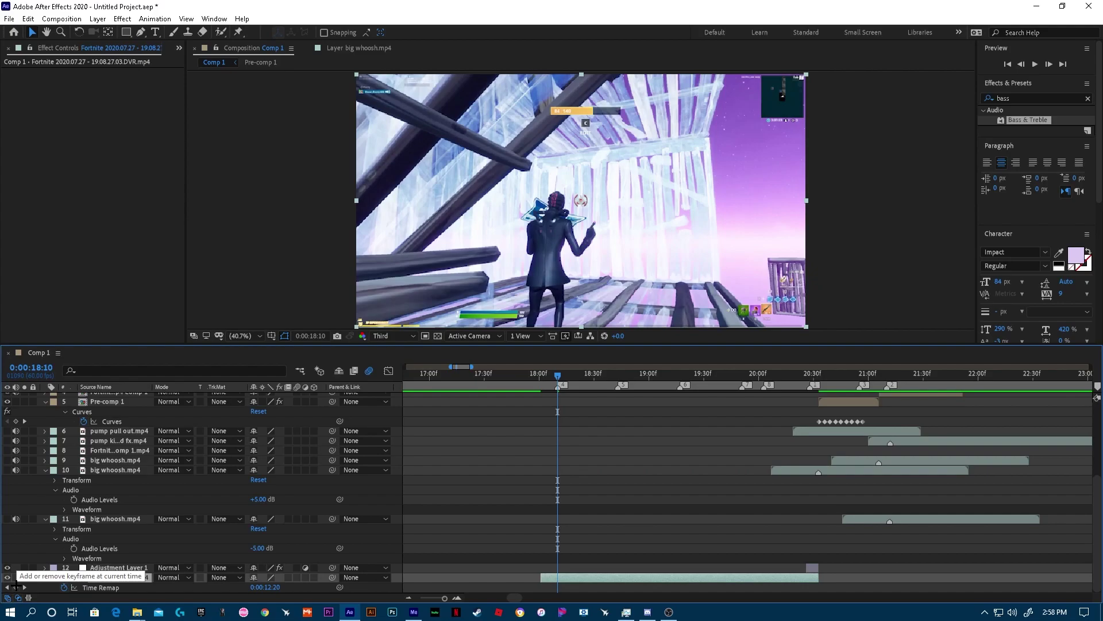
click(15, 587)
Add Time Remap keyframes at the remaining beat markers: 0:00:18:43, 0:00:19:17, about 0:00:19:51, 0:00:20:03 and 0:00:20:28
key(space)
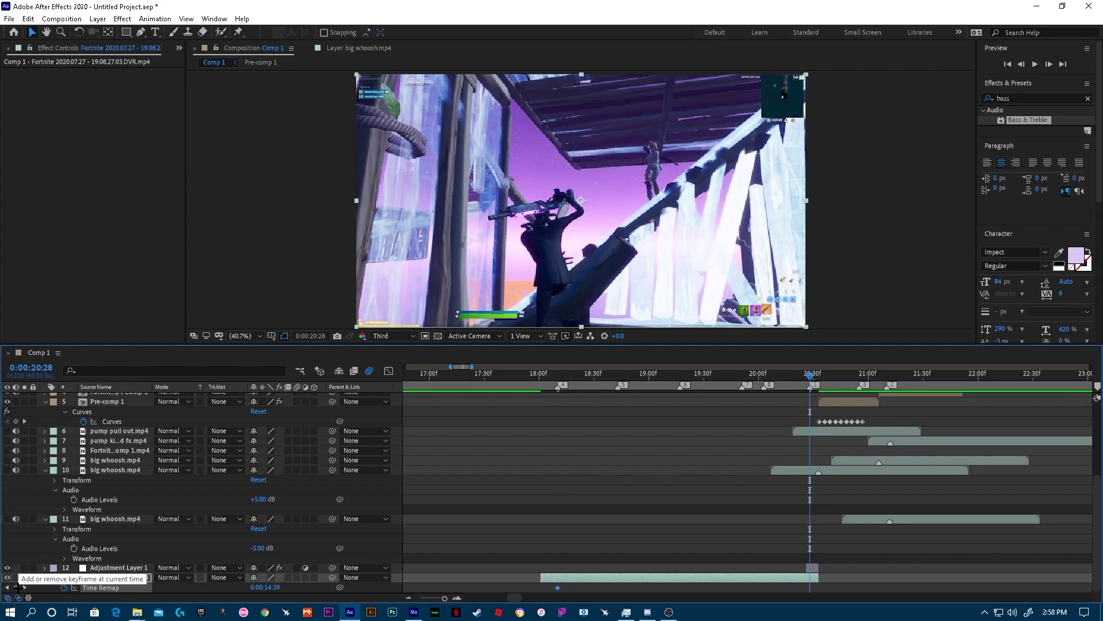
click(15, 586)
drag(810, 376, 542, 447)
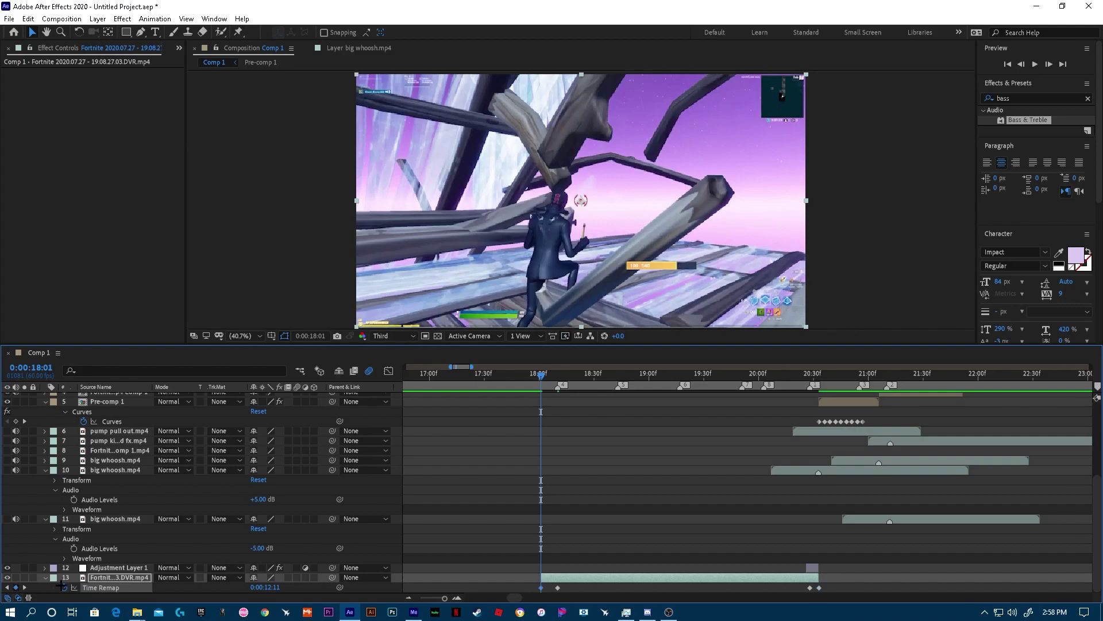
drag(541, 375, 620, 386)
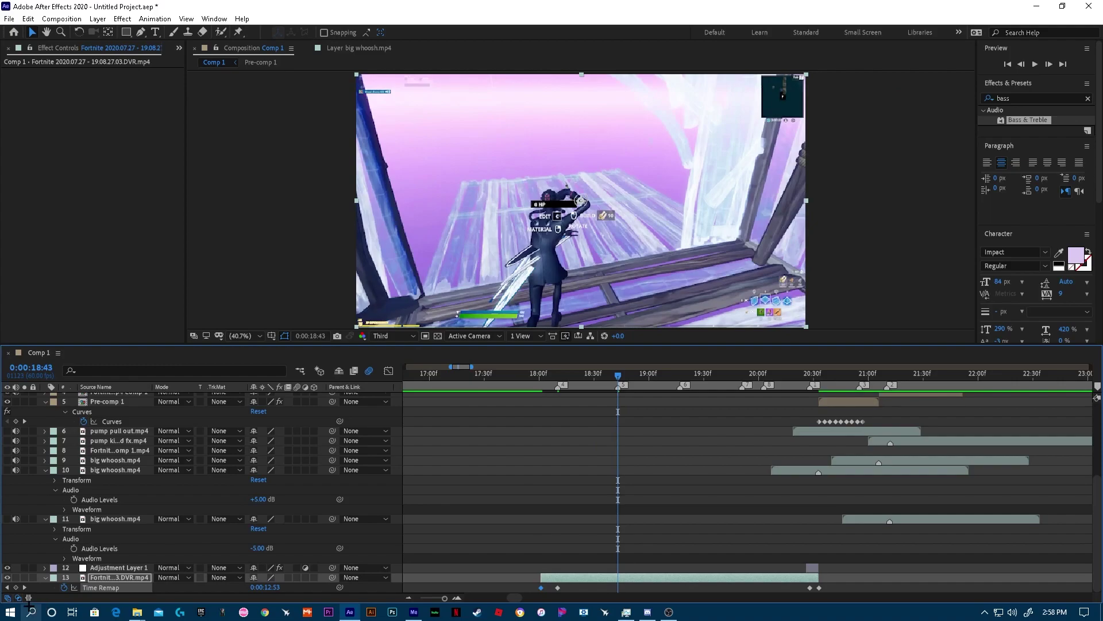
drag(621, 388, 491, 590)
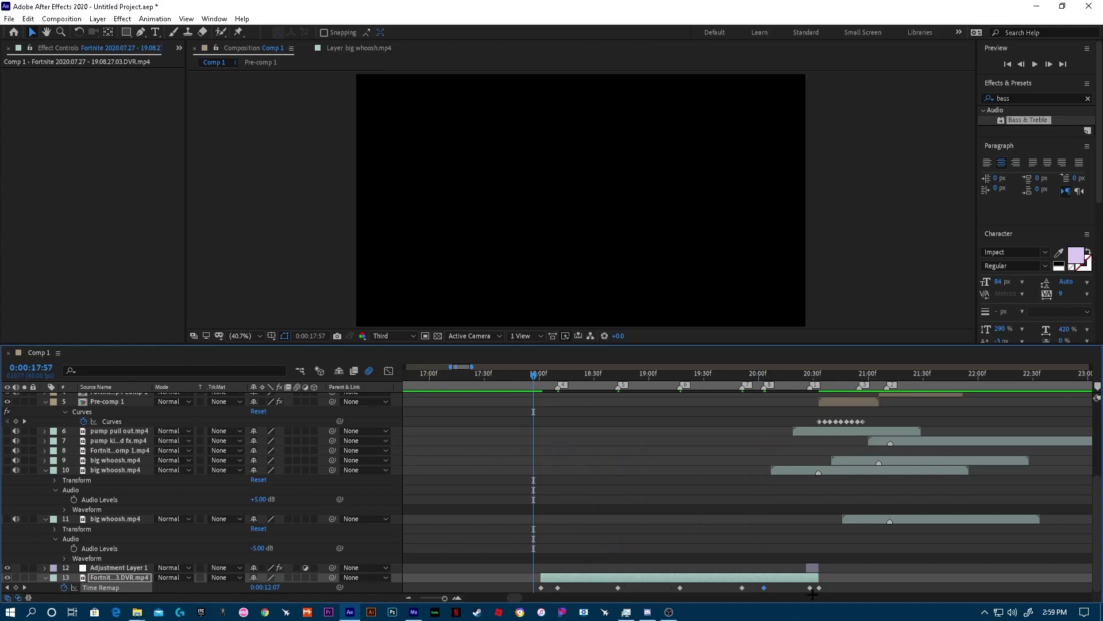
Apply Easy Ease to the six Time Remap keyframes between the clip's start and end, and open the Graph Editor
click(814, 592)
drag(814, 592, 549, 585)
click(388, 371)
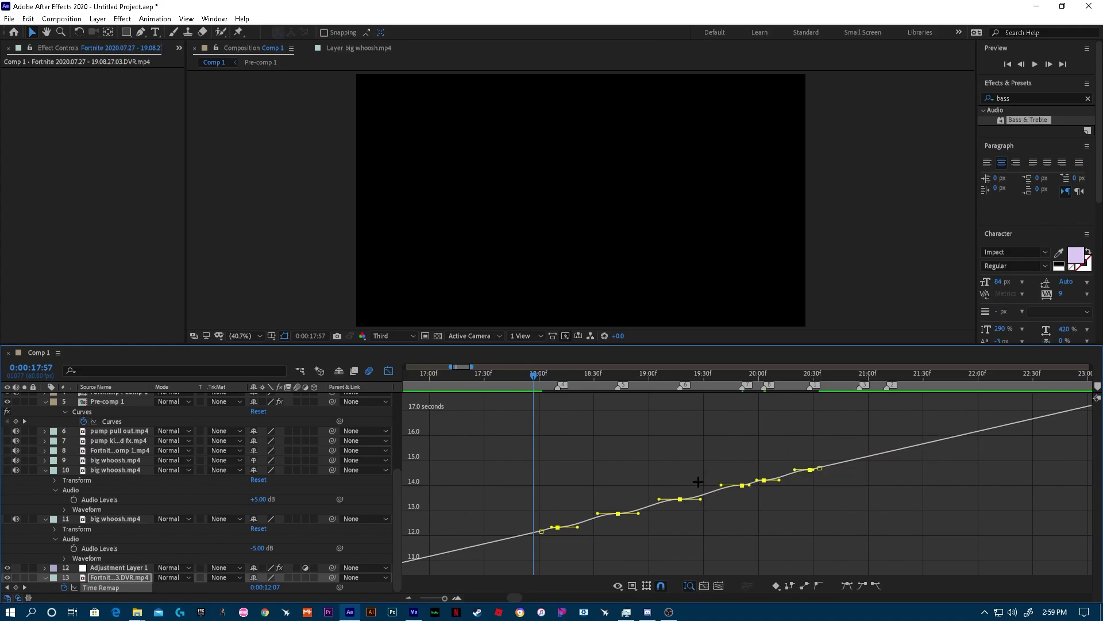
Pull the Time Remap graph handles at the 0:00:18:10, 0:00:18:43 and 0:00:19:17 keyframes steep so the speed spikes on each beat
mouse_move(445, 599)
mouse_down()
mouse_move(430, 598)
mouse_move(445, 598)
mouse_up()
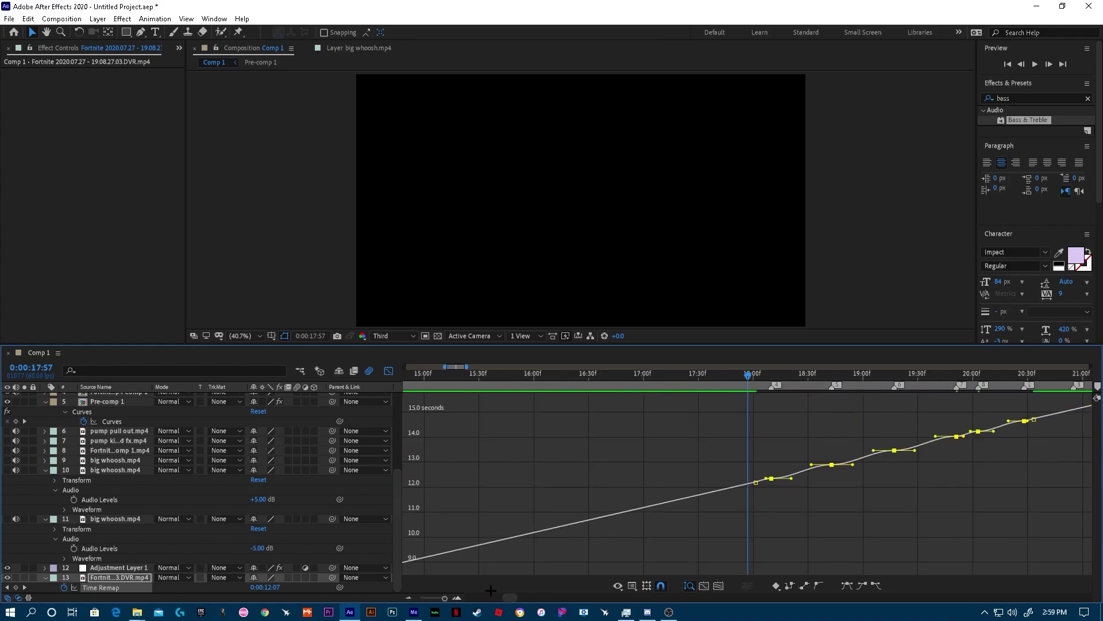
drag(513, 597, 518, 597)
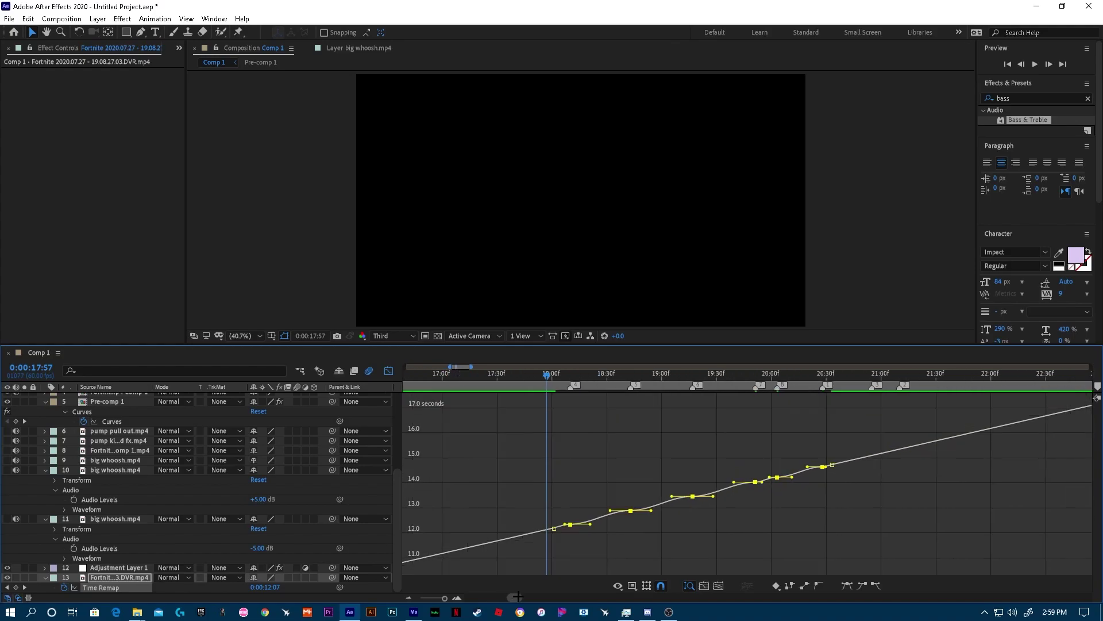
click(599, 533)
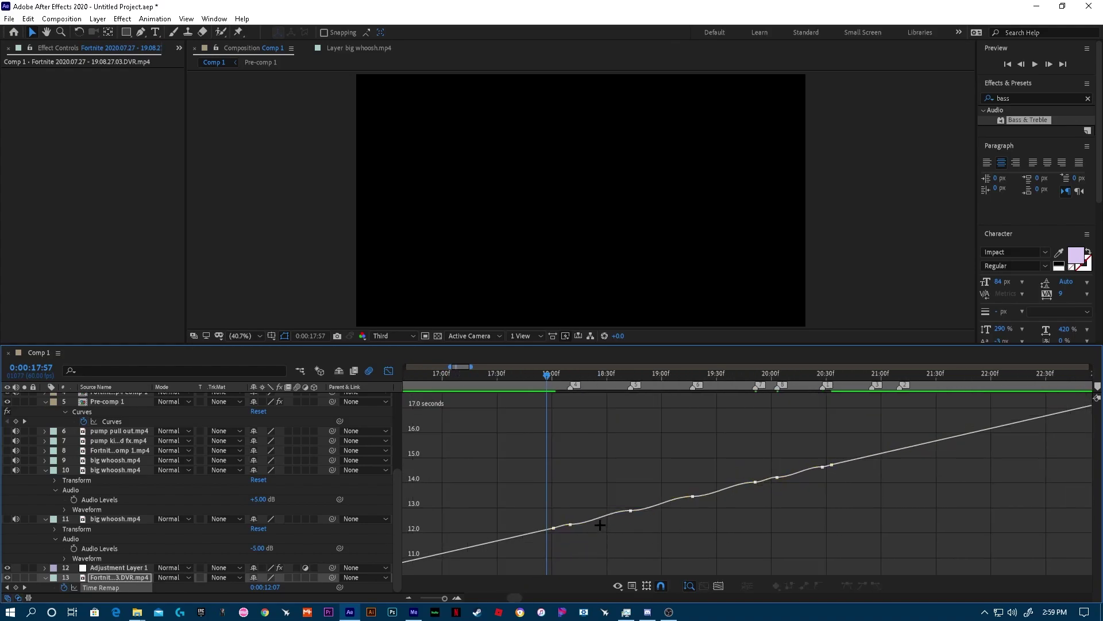
click(583, 526)
drag(592, 526, 566, 513)
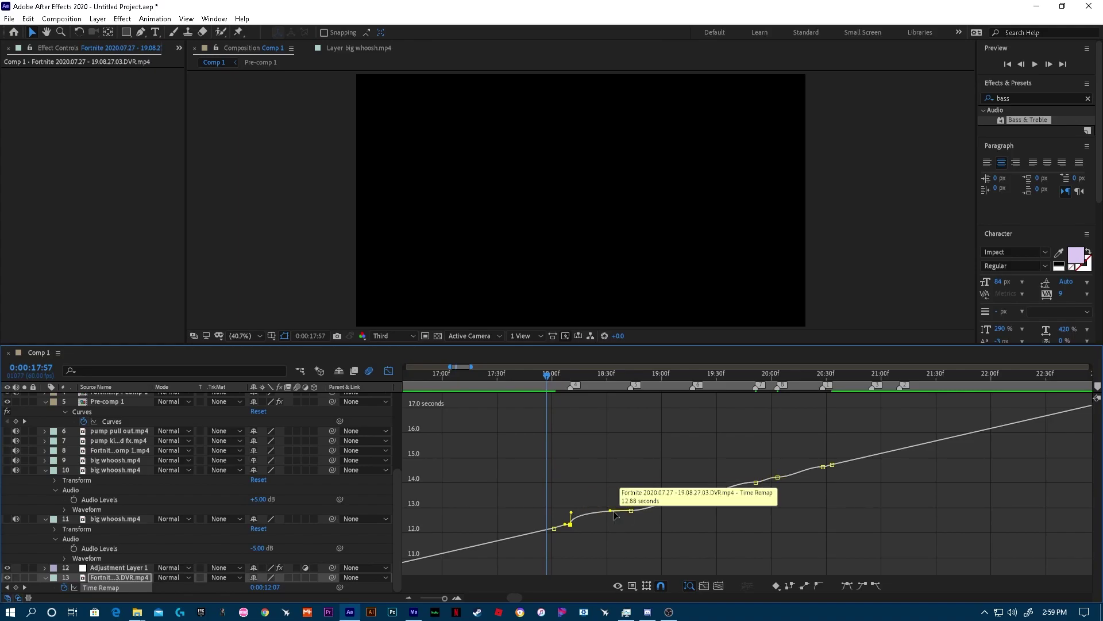
drag(611, 511, 693, 483)
Steepen the Time Remap graph handles at the keyframes at about 0:00:19:51, 0:00:20:03 and 0:00:20:28 in the same way
click(755, 482)
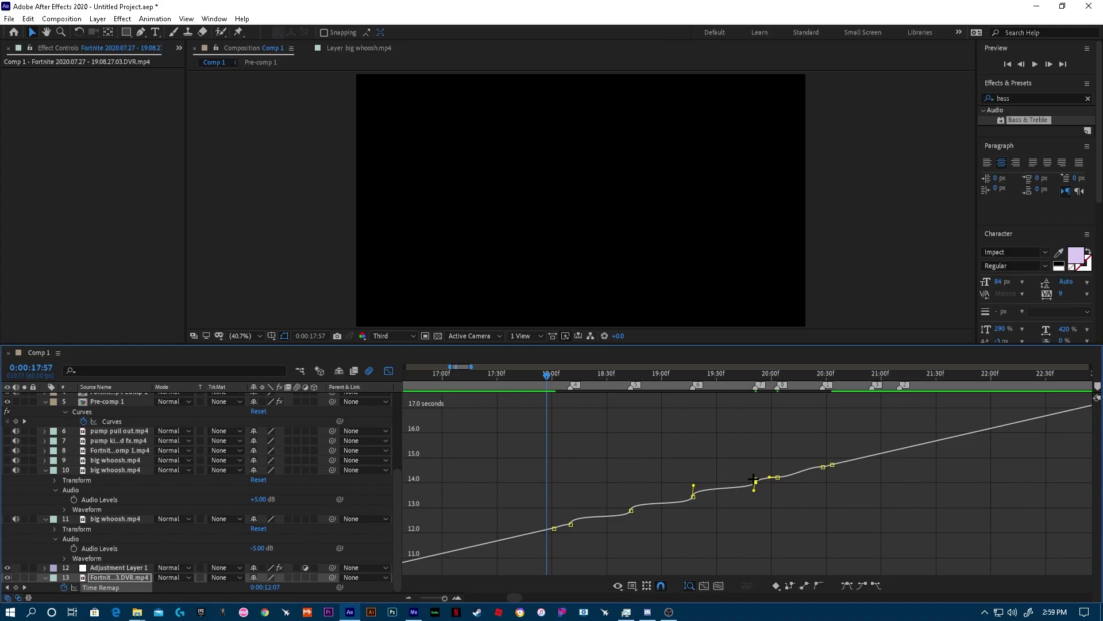
click(777, 477)
drag(791, 477, 770, 472)
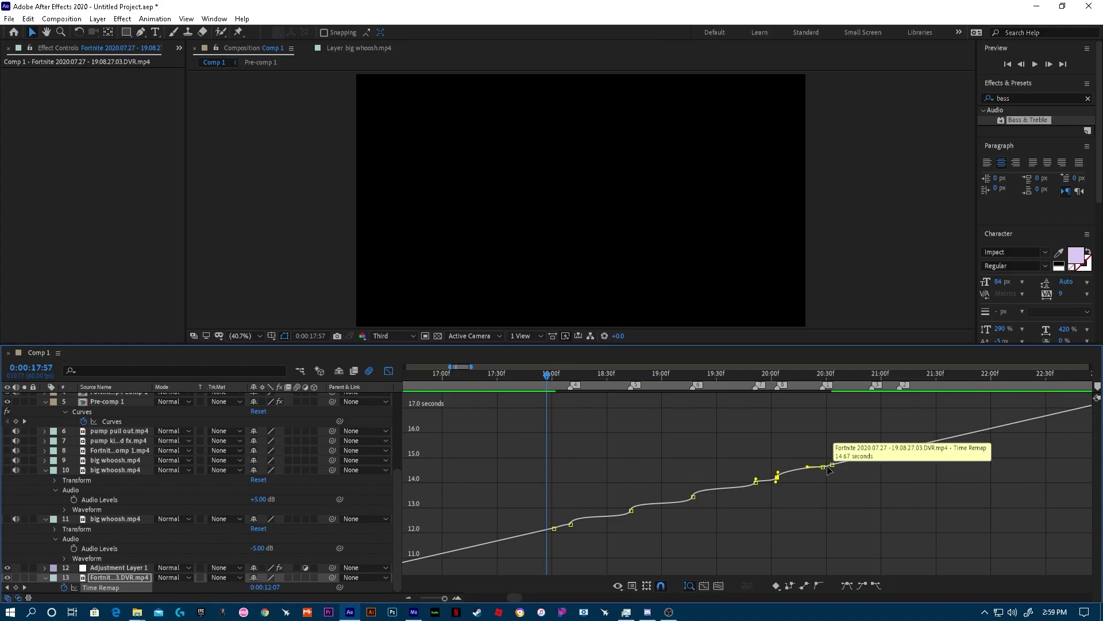
drag(809, 467, 822, 474)
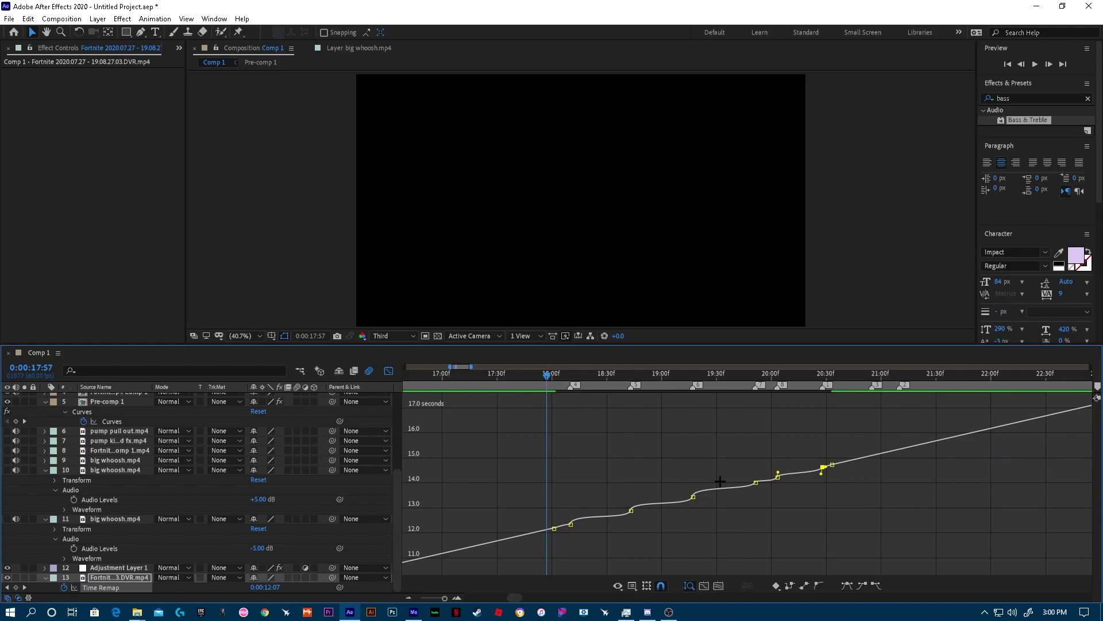
Play back the velocity edit from just before the Fortnite DVR clip to check its sync with the music
key(space)
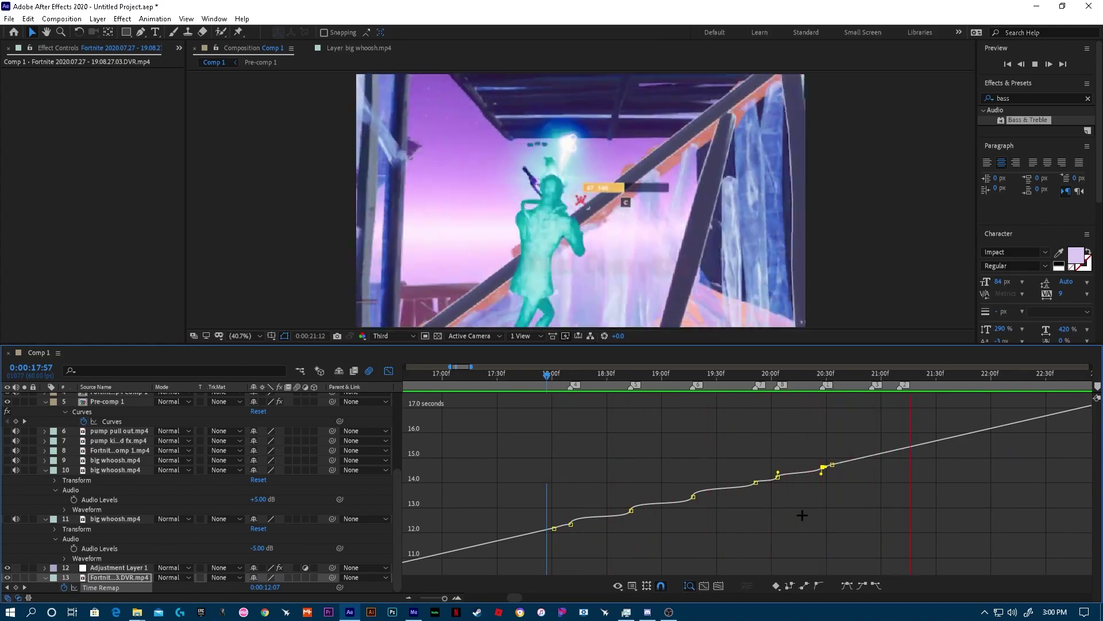
drag(550, 371, 546, 382)
key(space)
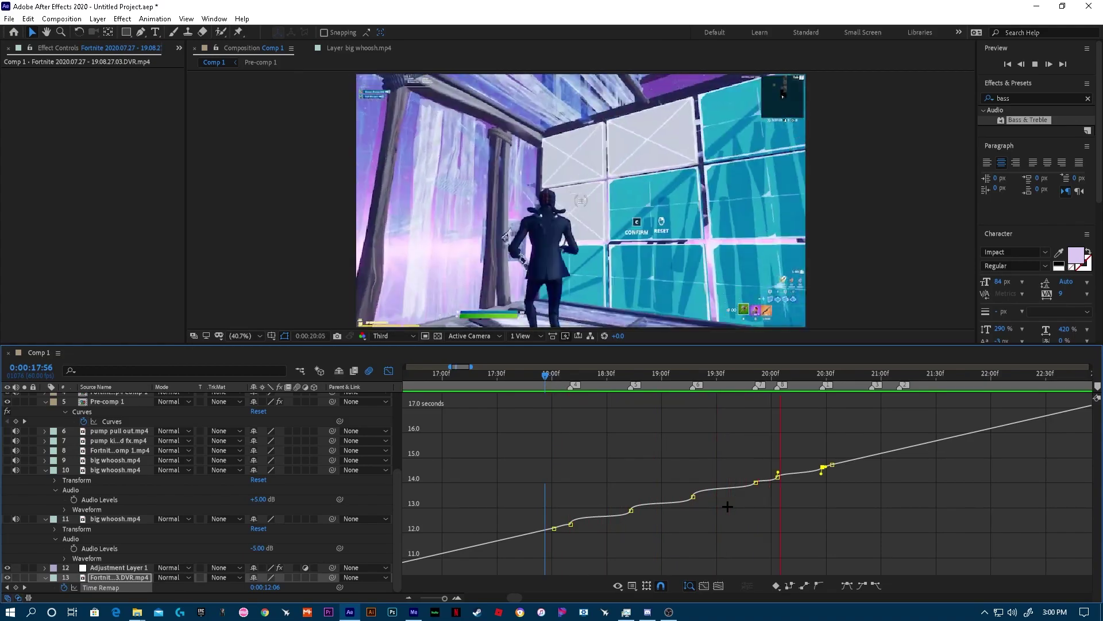
key(space)
Soften the incoming curve of the 0:00:20:28 Time Remap keyframe by extending its handle back to about 0:00:20:21, and preview the result
drag(546, 436, 809, 426)
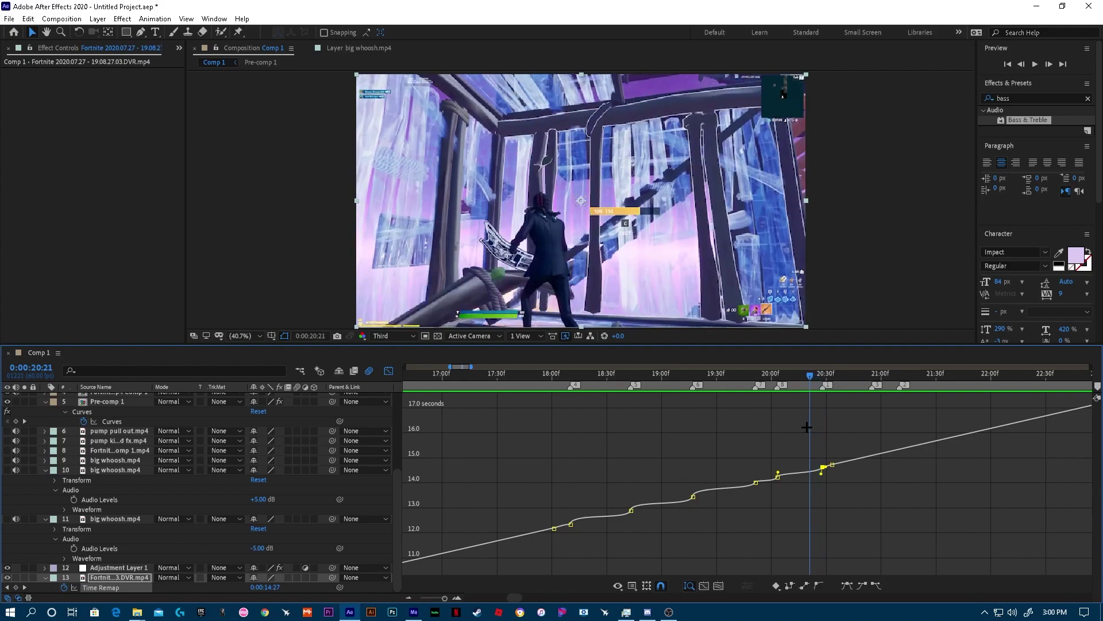
drag(823, 478, 810, 475)
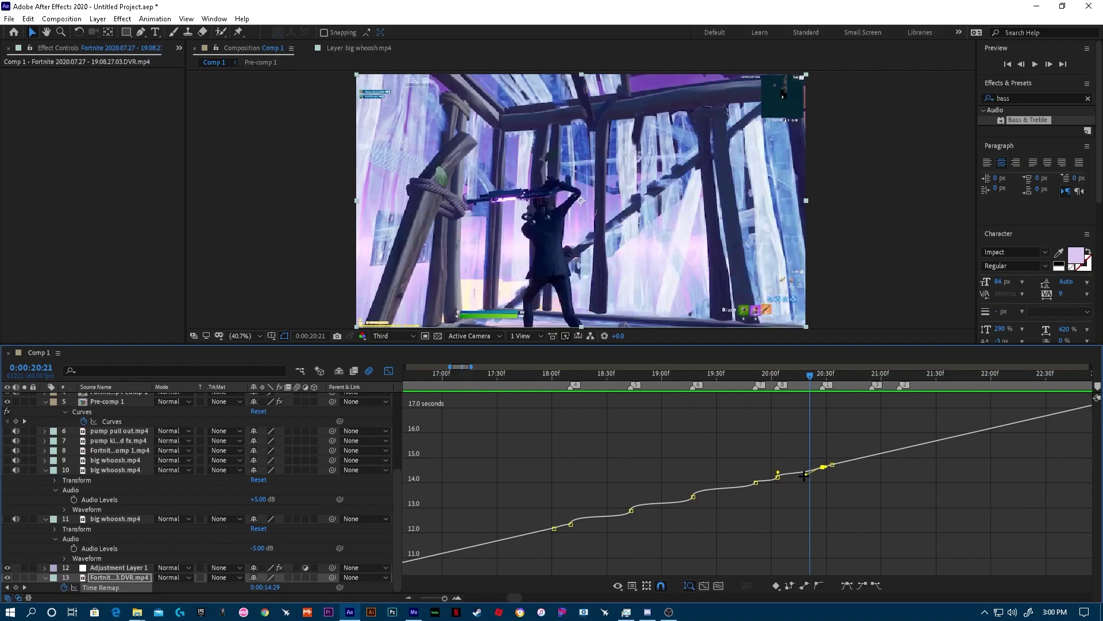
drag(809, 377, 760, 381)
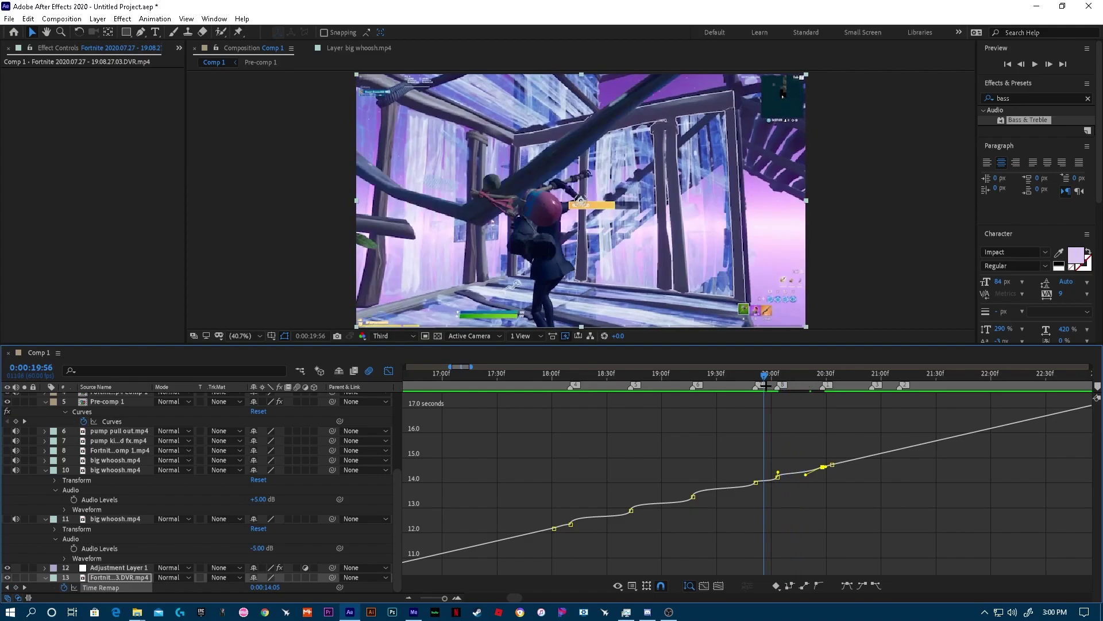
key(space)
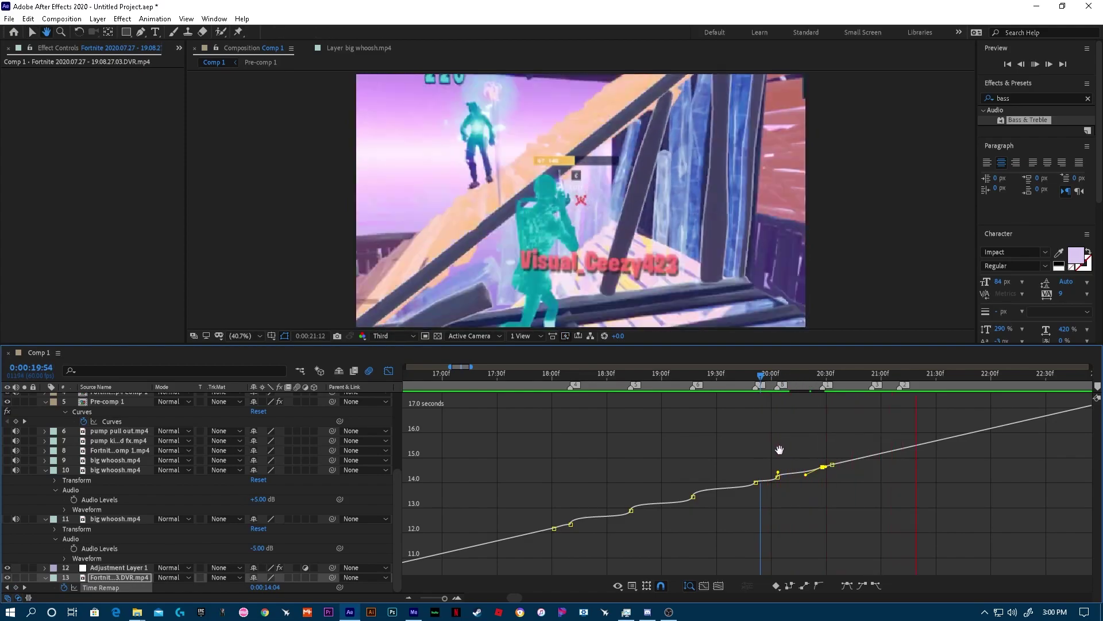
key(space)
drag(835, 384, 809, 404)
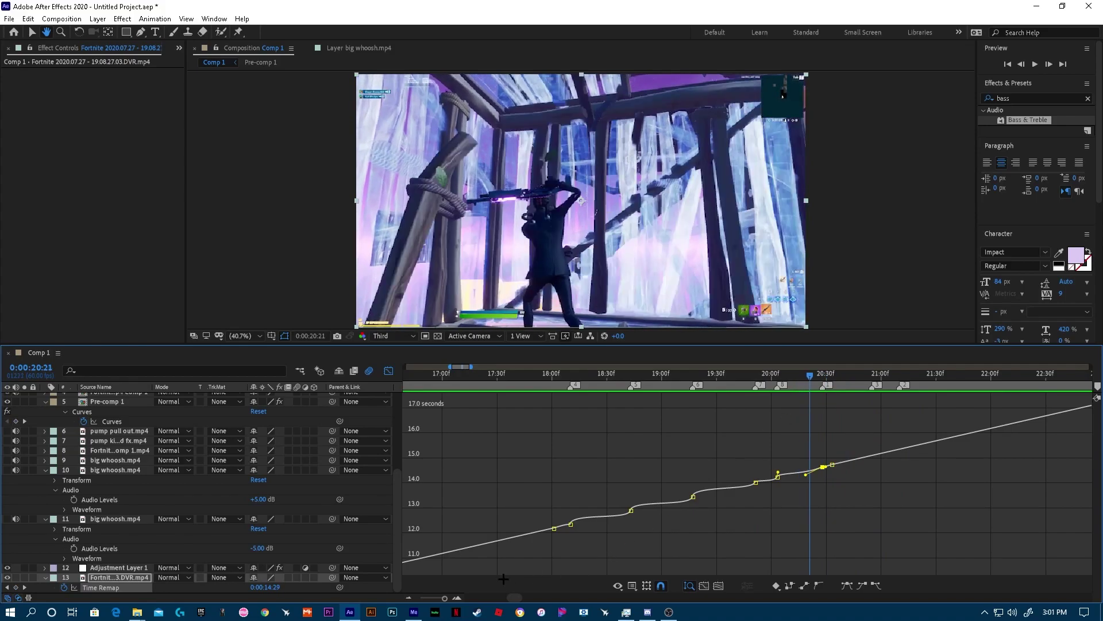
Close the Graph Editor, shift the pump pull out.mp4 sound slightly later, and preview from 0:00:18:01
click(387, 372)
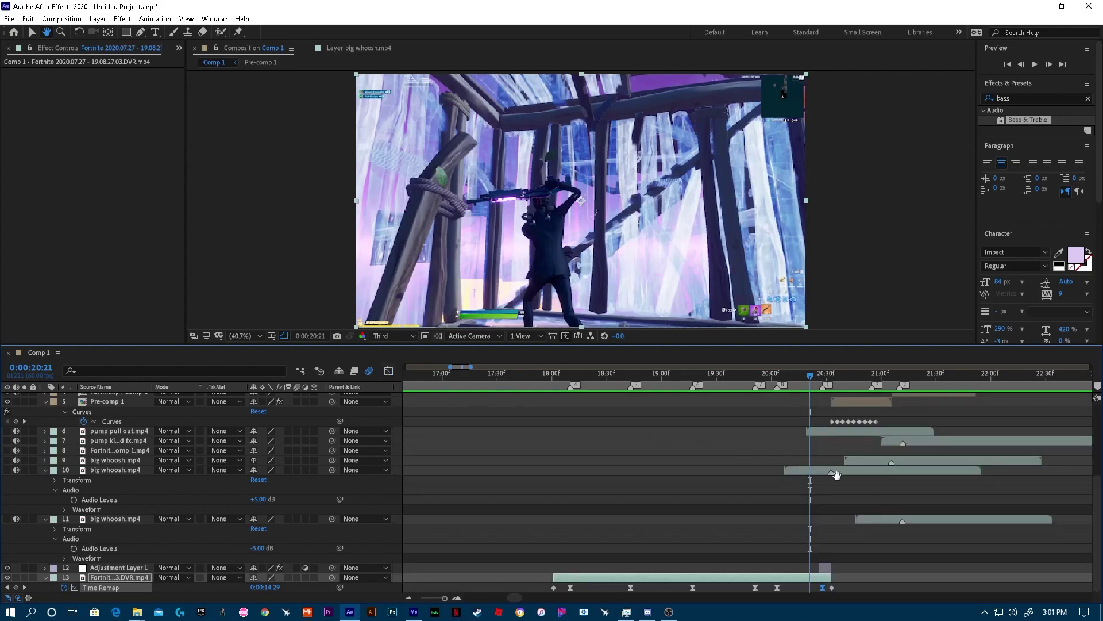
scroll(836, 475, up, 5)
scroll(839, 480, down, 3)
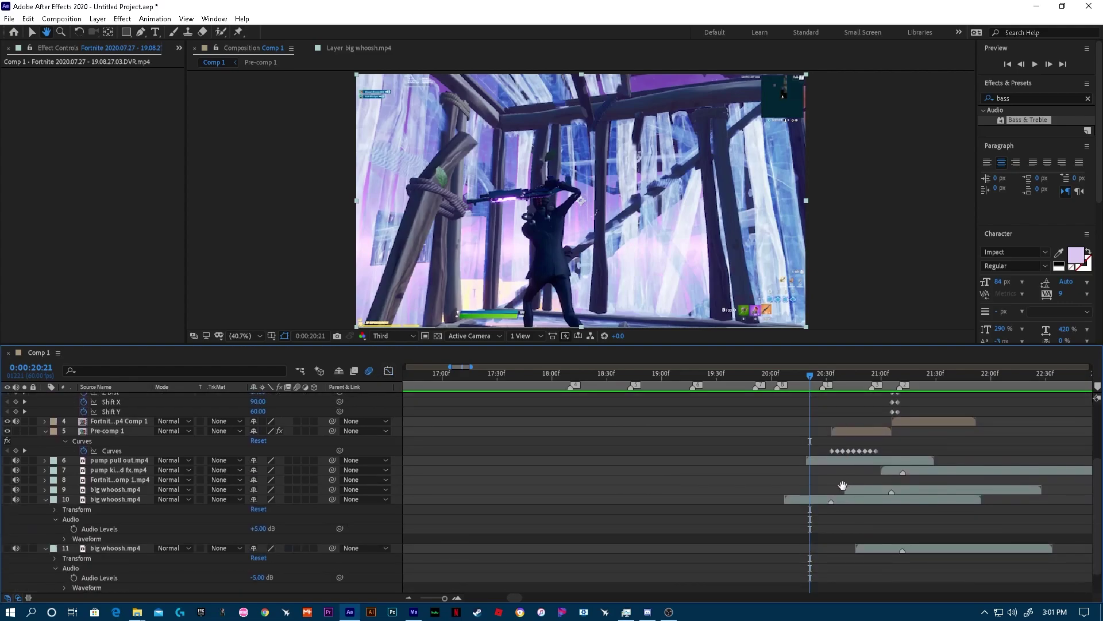
scroll(840, 485, down, 2)
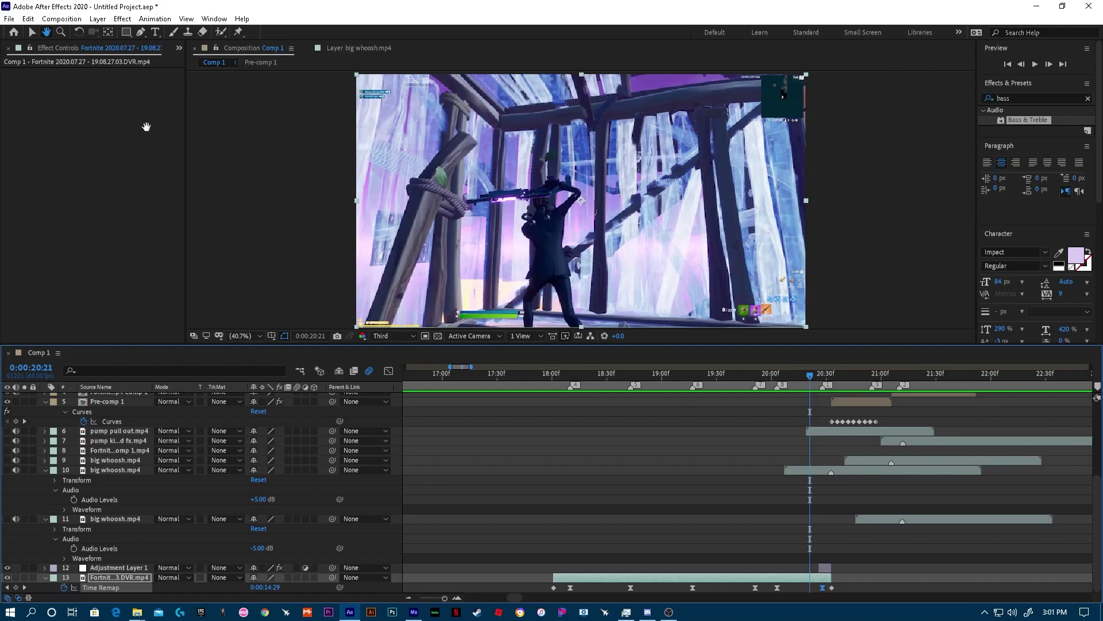
click(32, 32)
drag(815, 430, 818, 430)
drag(809, 377, 615, 442)
key(space)
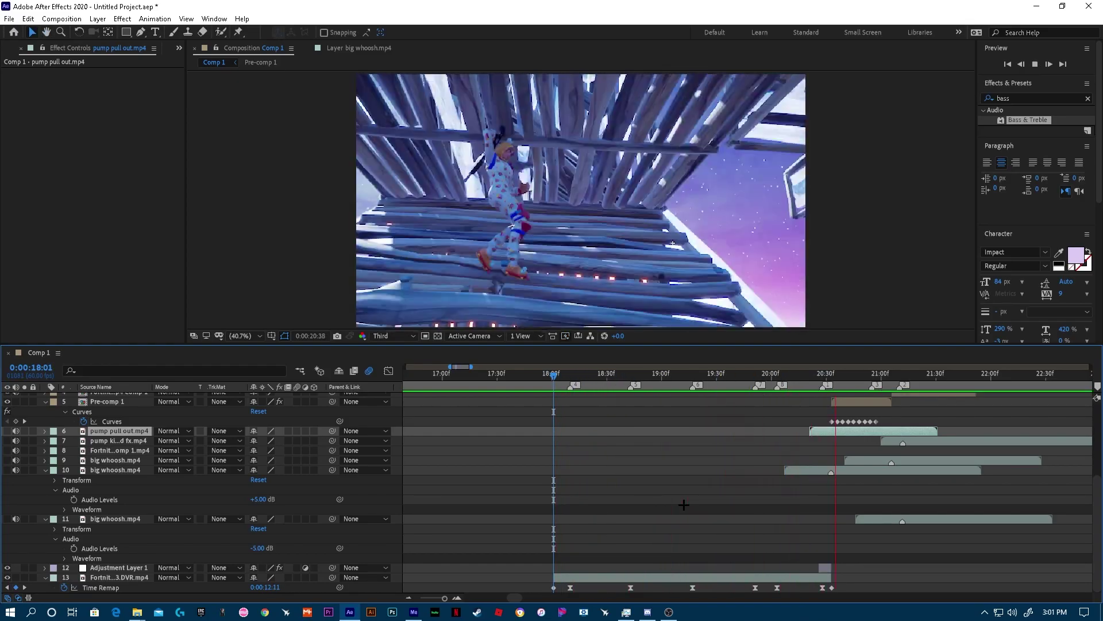
key(space)
Create a new adjustment layer and place it directly above the Adjustment Layer 1 that covers the end of the Fortnite DVR clip
drag(971, 374, 694, 456)
click(641, 578)
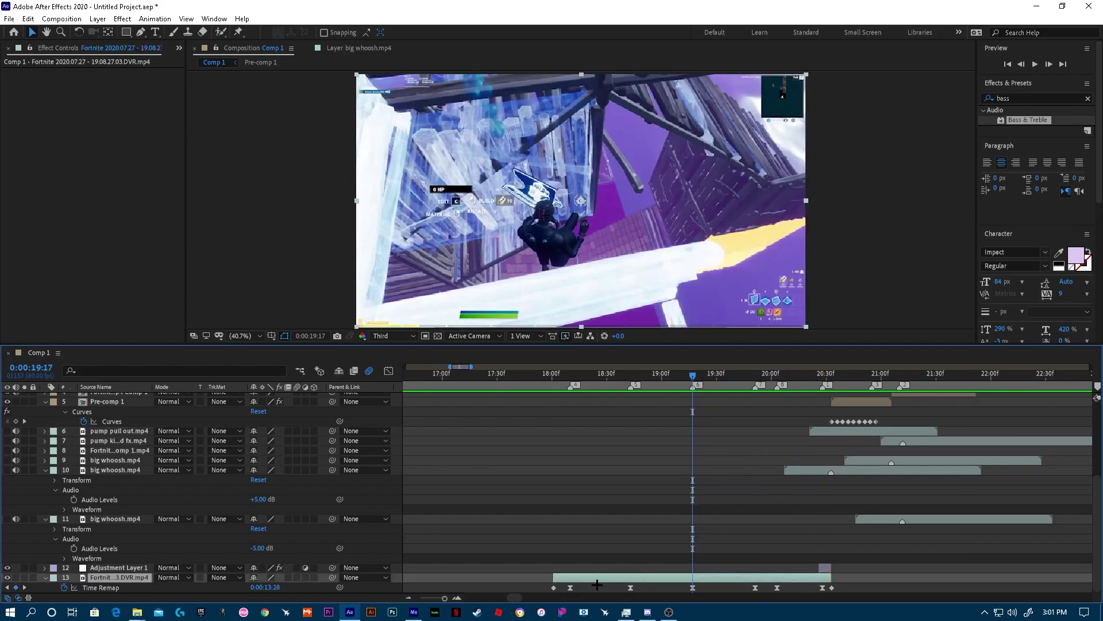
right_click(221, 590)
mouse_move(271, 463)
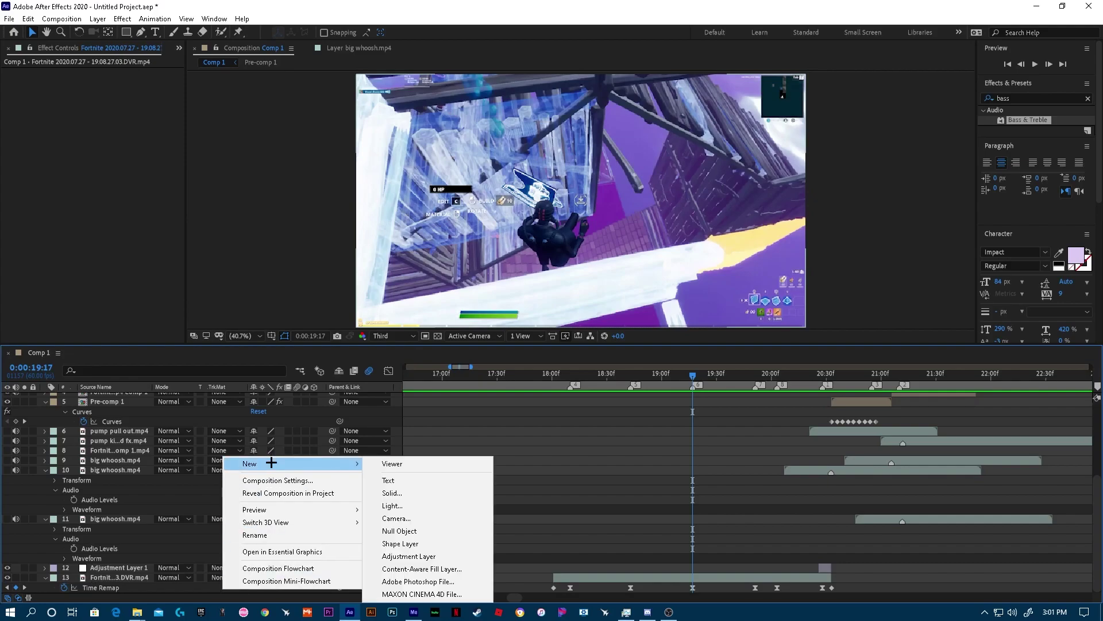
click(426, 557)
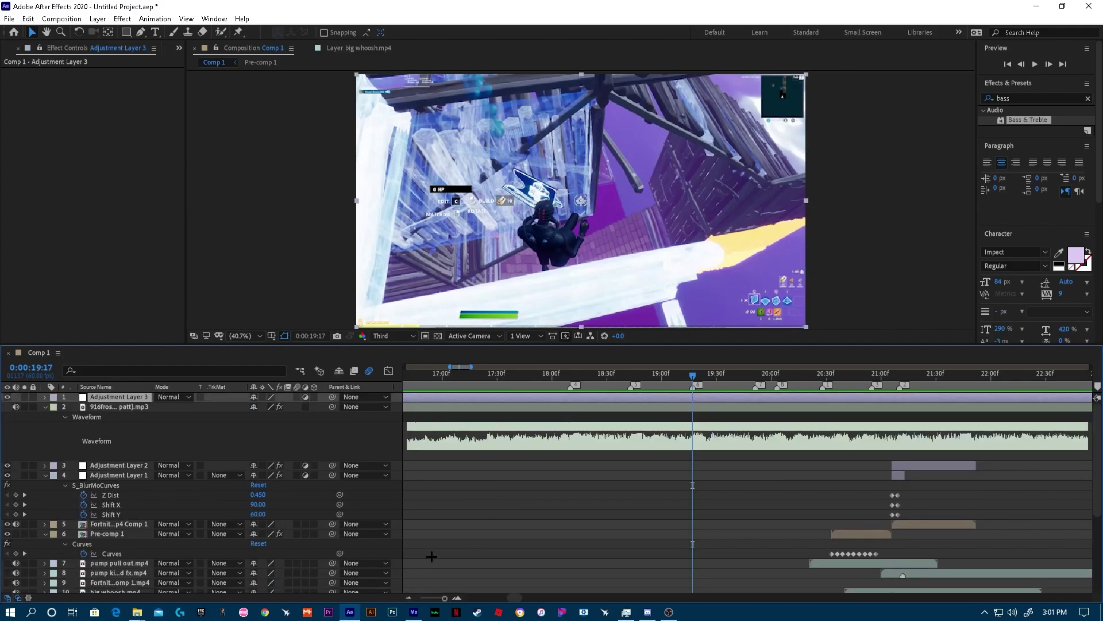
drag(100, 396, 128, 558)
Trim Adjustment Layer 3 to the length of the Fortnite DVR clip, starting at 0:00:18:01 and ending where Pre-comp 1 begins
key(space)
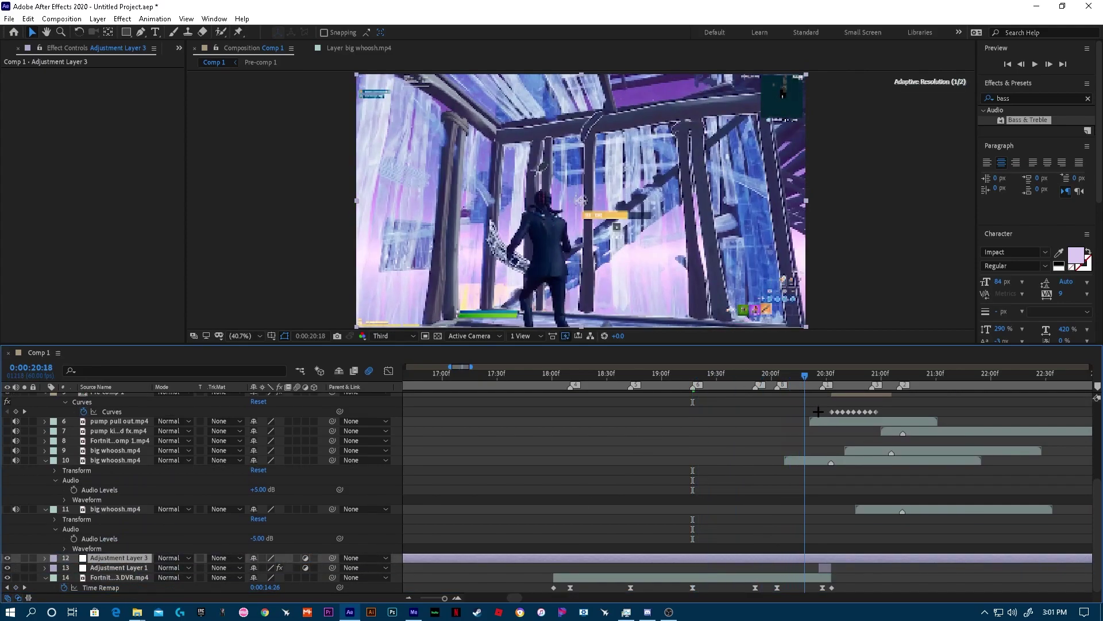
key(space)
key(ctrl+shift+d)
key(Delete)
drag(837, 373, 552, 448)
click(549, 560)
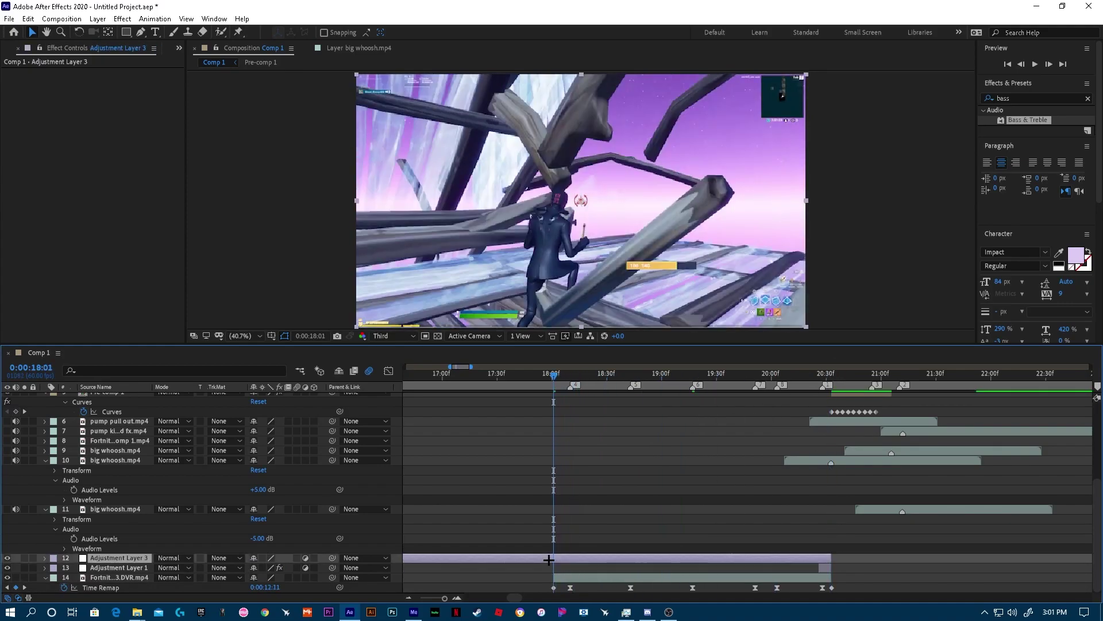
key(ctrl+shift+d)
click(534, 567)
key(Delete)
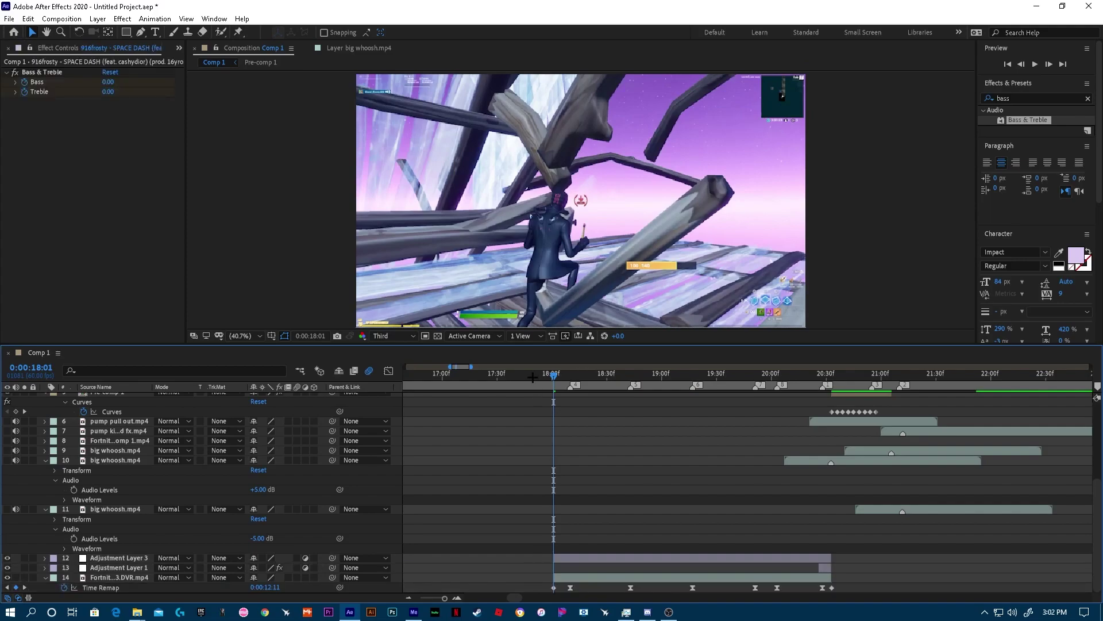
Apply the S_Shake effect to Adjustment Layer 3
key(space)
click(613, 556)
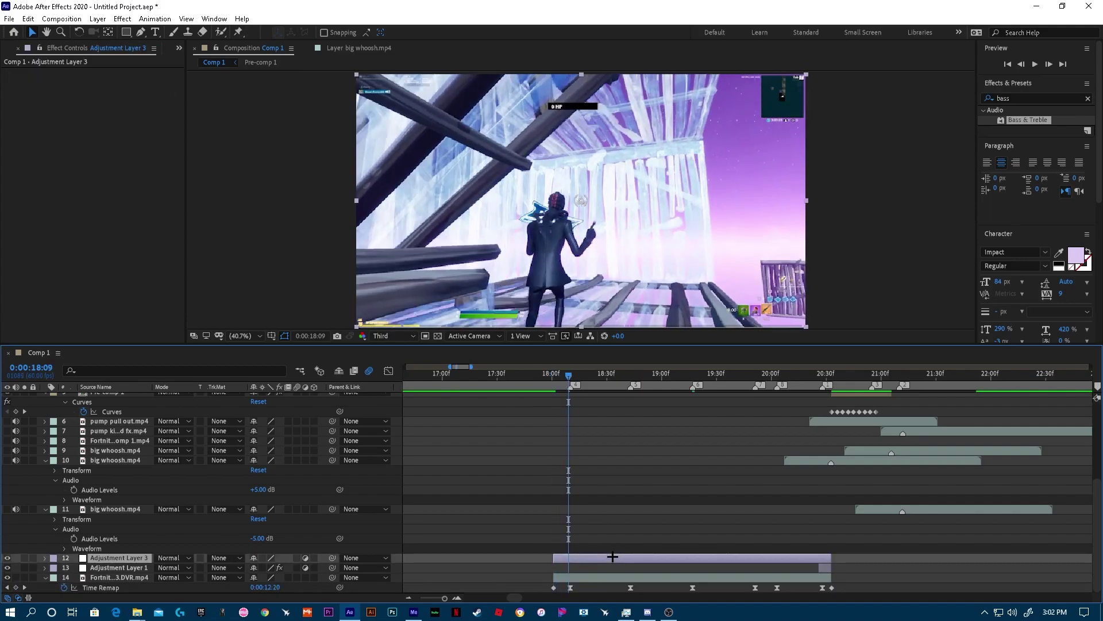
key(ctrl+space)
text(shake)
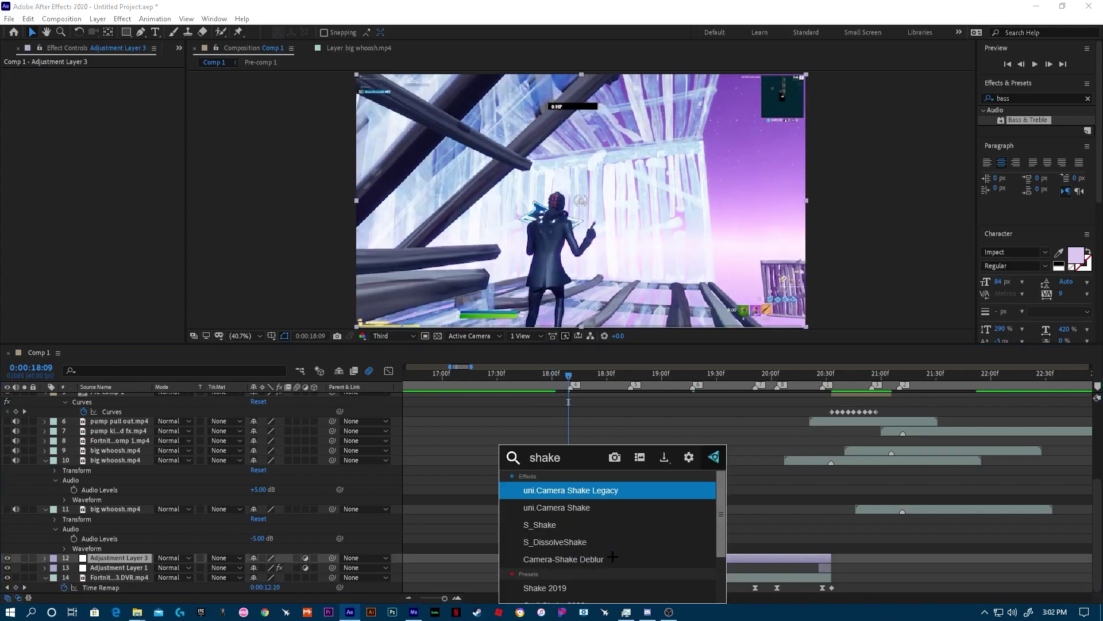
click(609, 529)
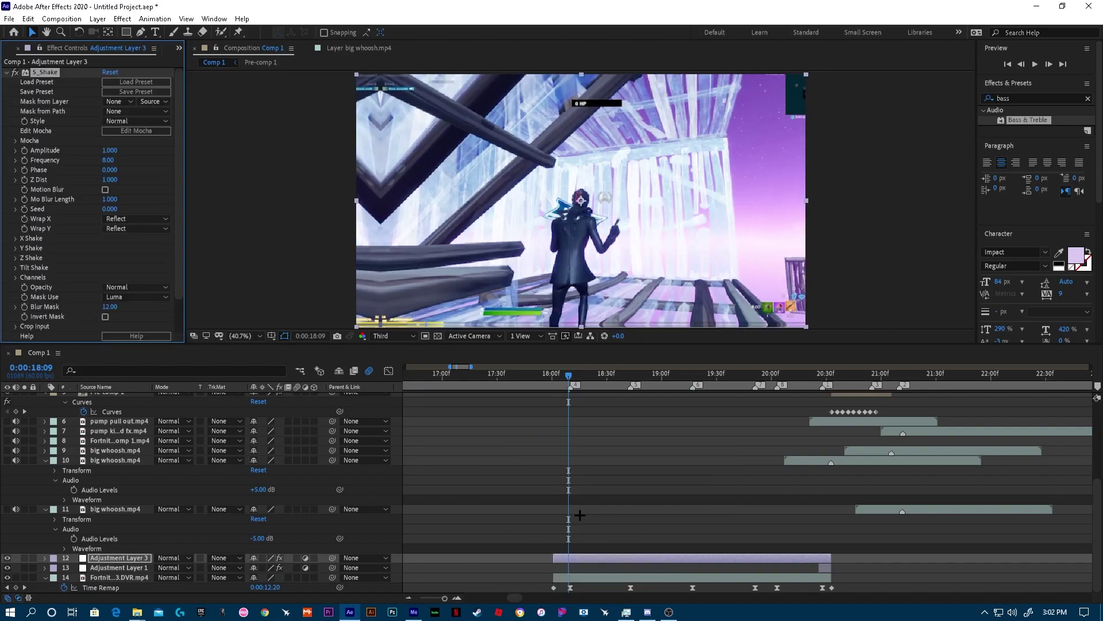
Play back the clip from 0:00:18:01 to review the default shake
drag(569, 376, 553, 422)
key(space)
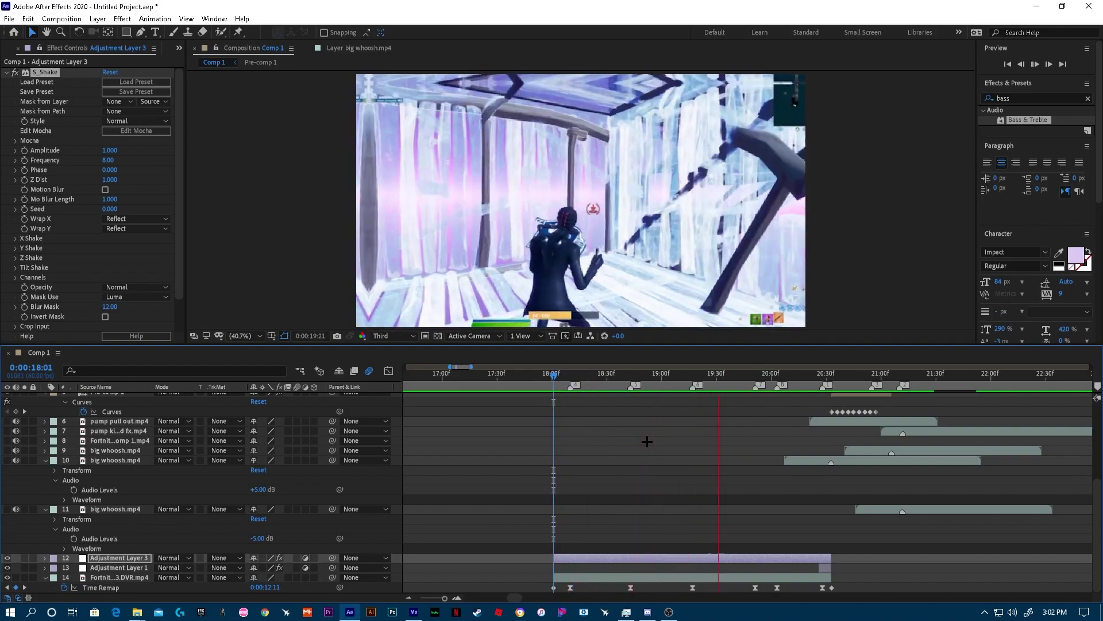
key(space)
key(space)
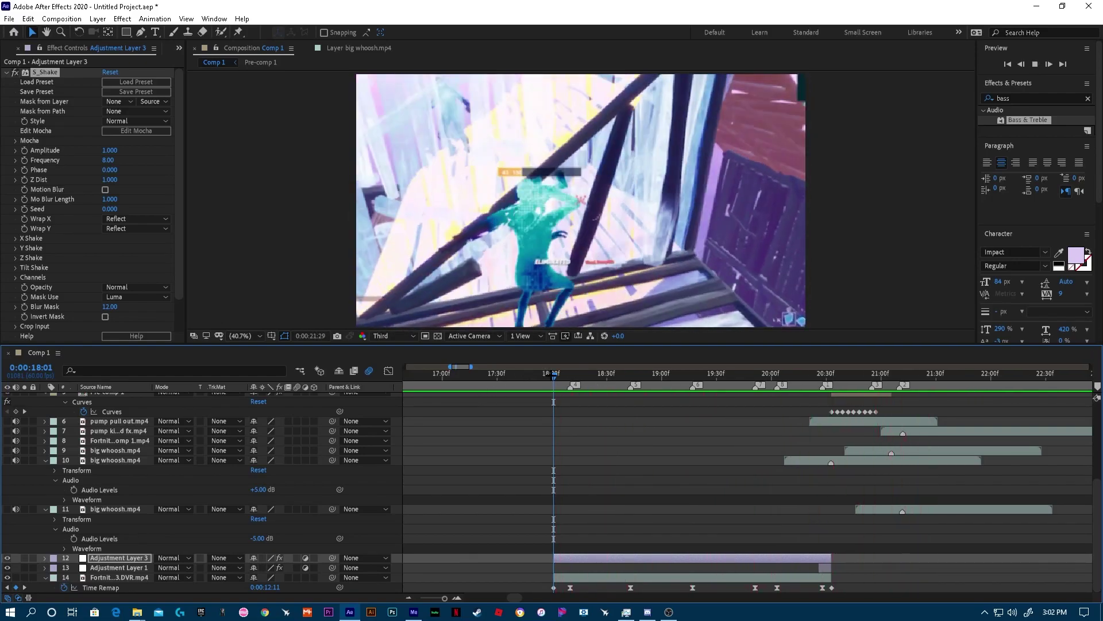
key(space)
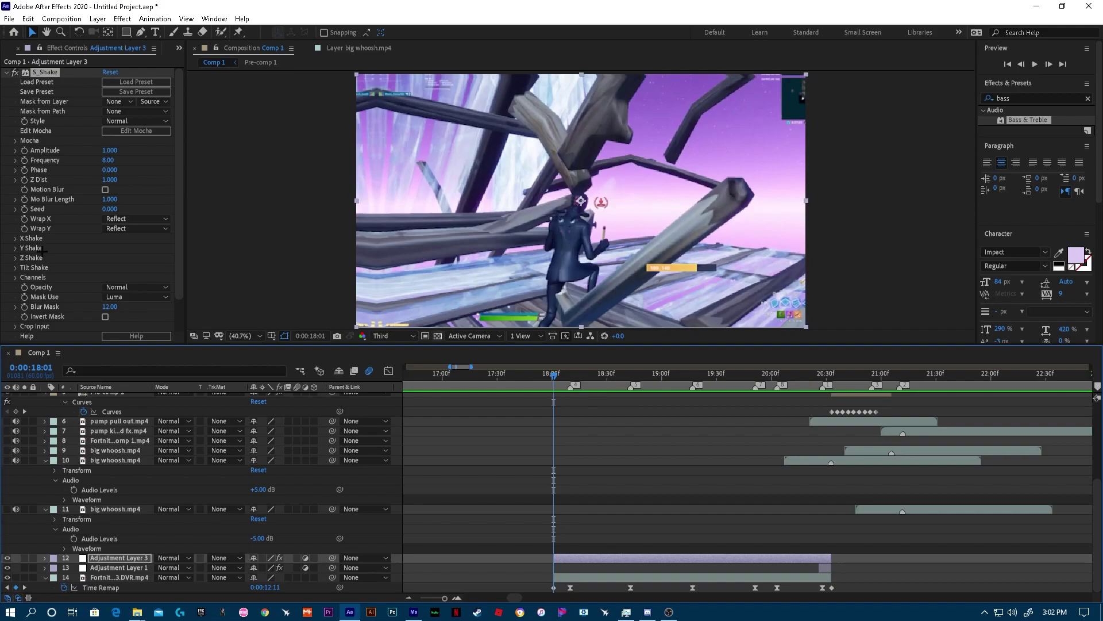
Set S_Shake's Tilt Rand Amp to 15.60 in the Tilt Shake settings
scroll(42, 250, down, 3)
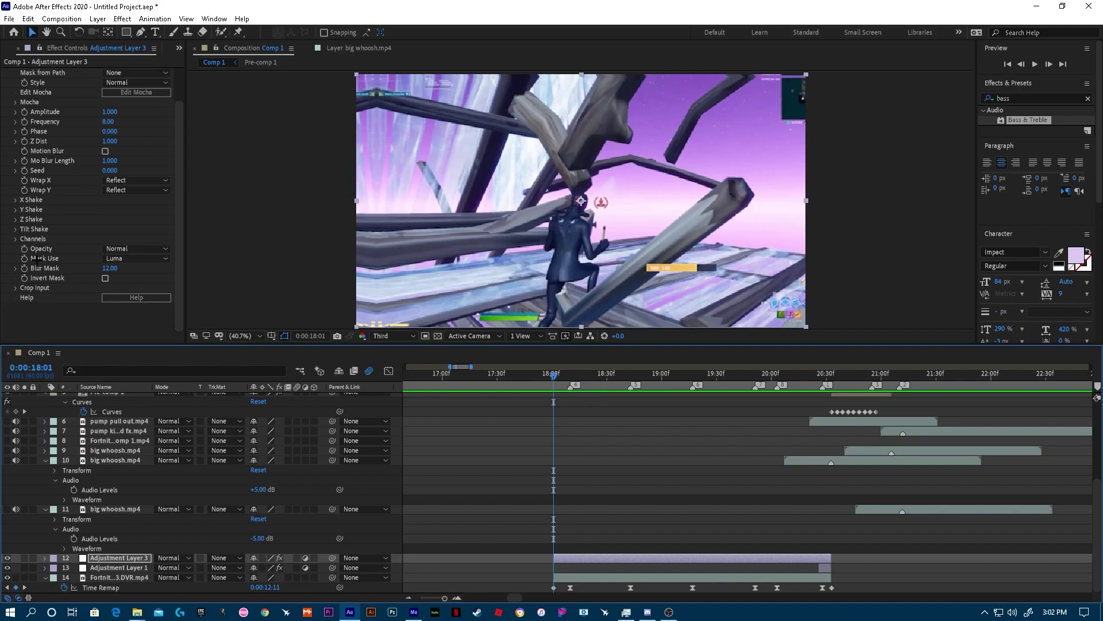
scroll(36, 260, up, 2)
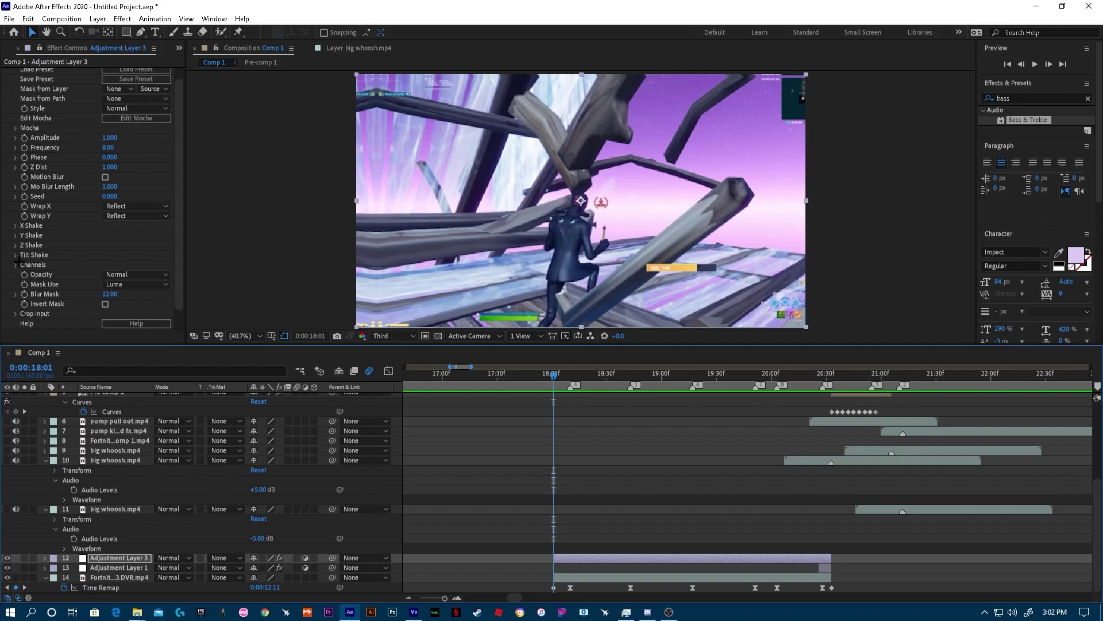
click(15, 255)
scroll(75, 283, down, 2)
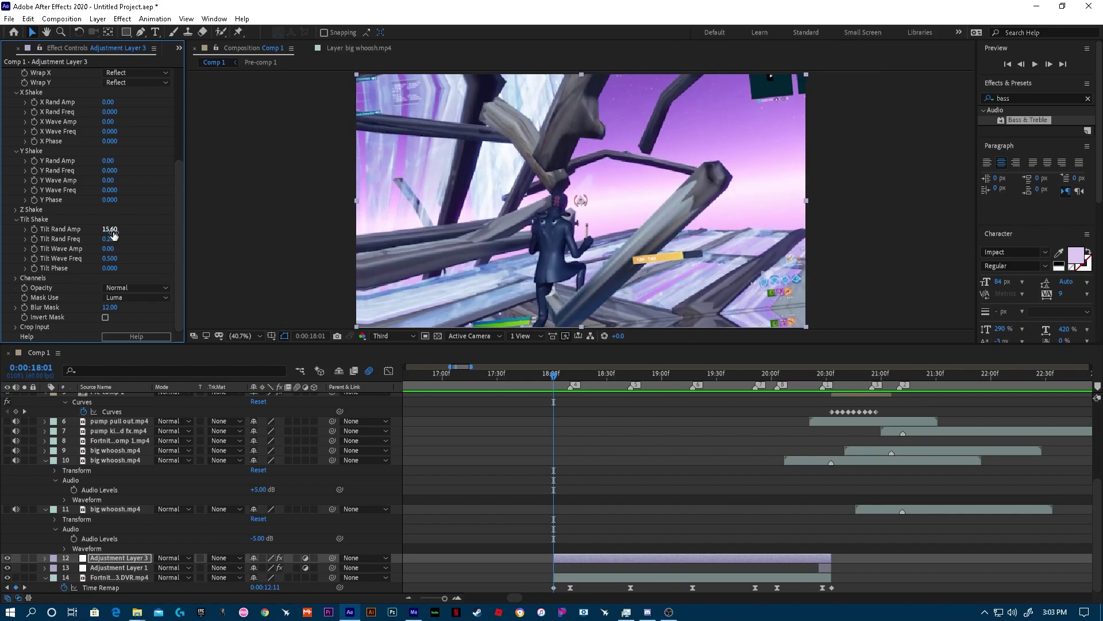
drag(113, 234, 83, 241)
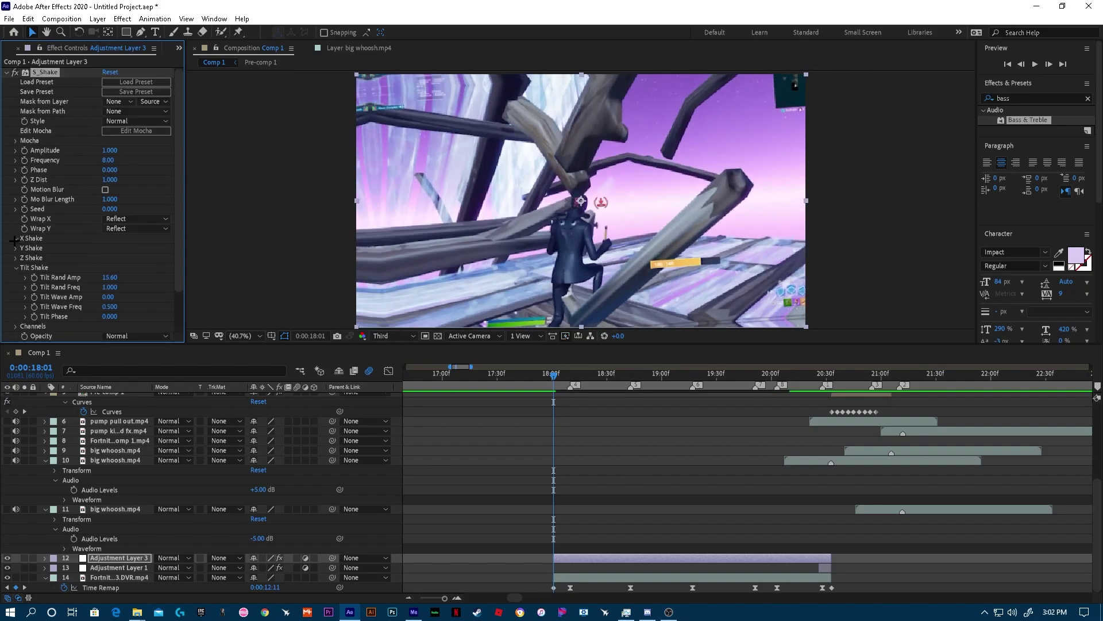
Set the Rand Amp, Rand Freq and Wave Freq of both S_Shake's X Shake and Y Shake to 0
click(14, 239)
click(15, 297)
scroll(53, 281, down, 1)
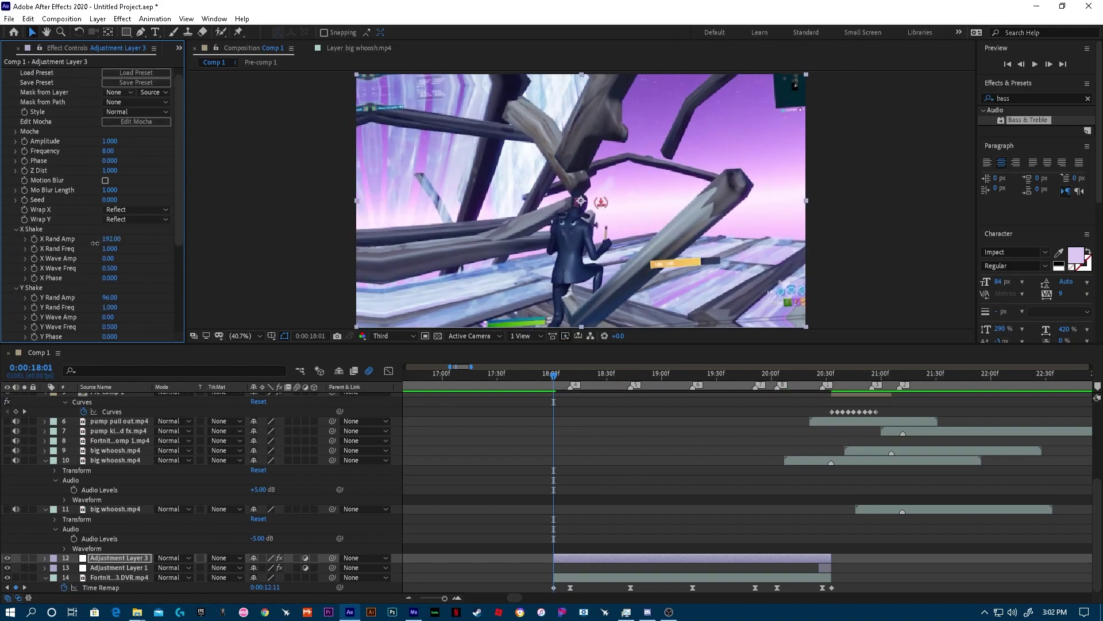
drag(109, 239, 105, 257)
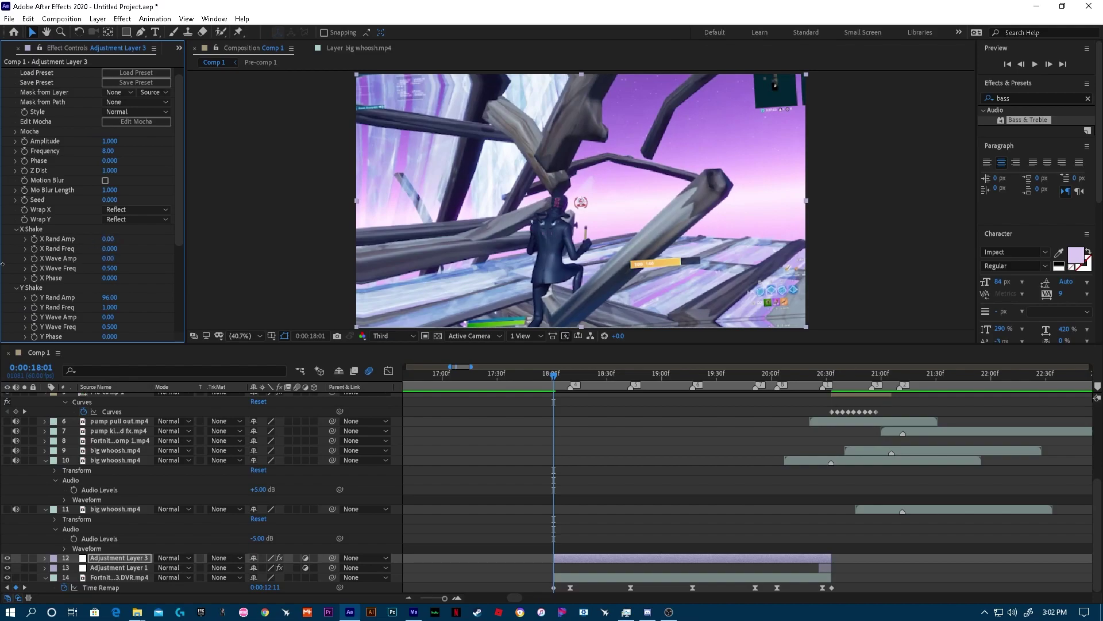
scroll(134, 286, down, 2)
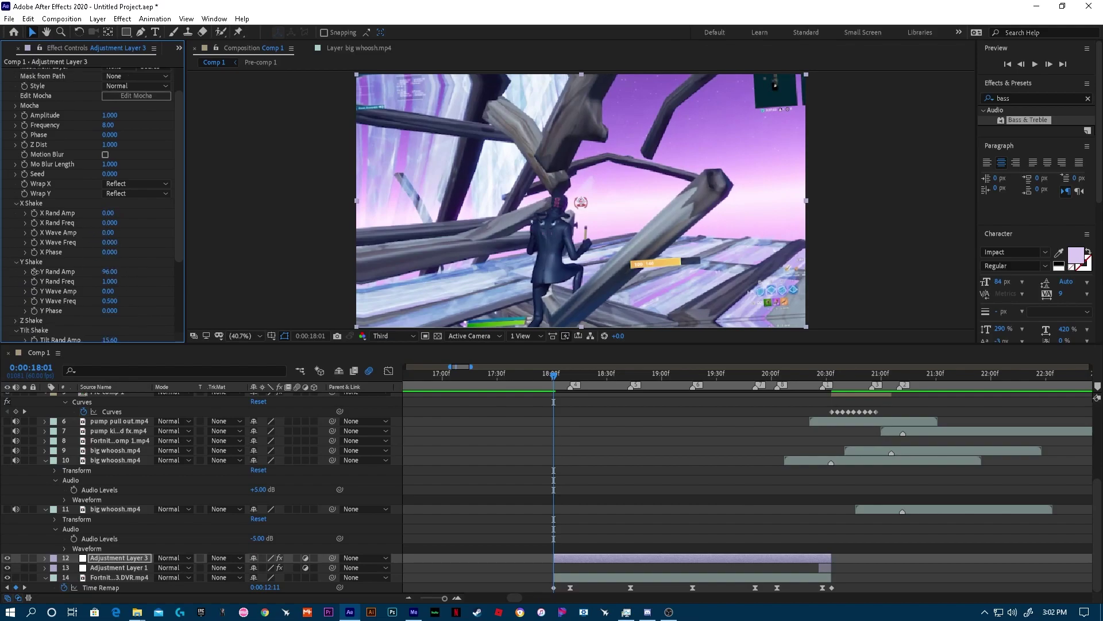
drag(108, 271, 108, 281)
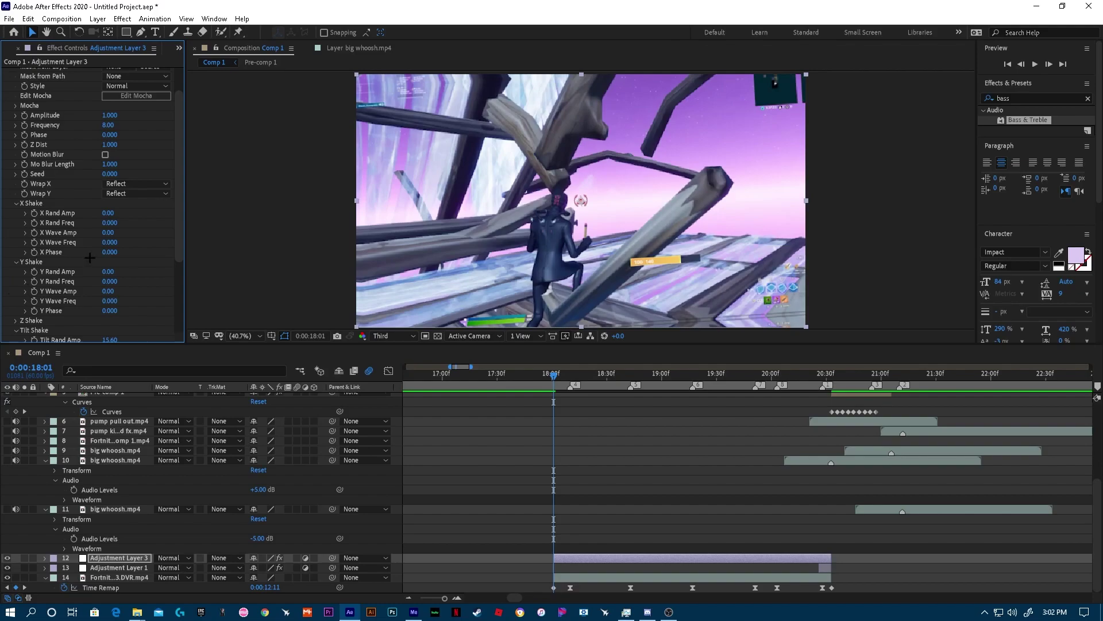
Set S_Shake's Tilt Rand Amp to 8.30 and Tilt Rand Freq to 0.200, and play back the clip from 0:00:17:58
scroll(79, 264, down, 5)
click(553, 373)
drag(561, 375, 603, 375)
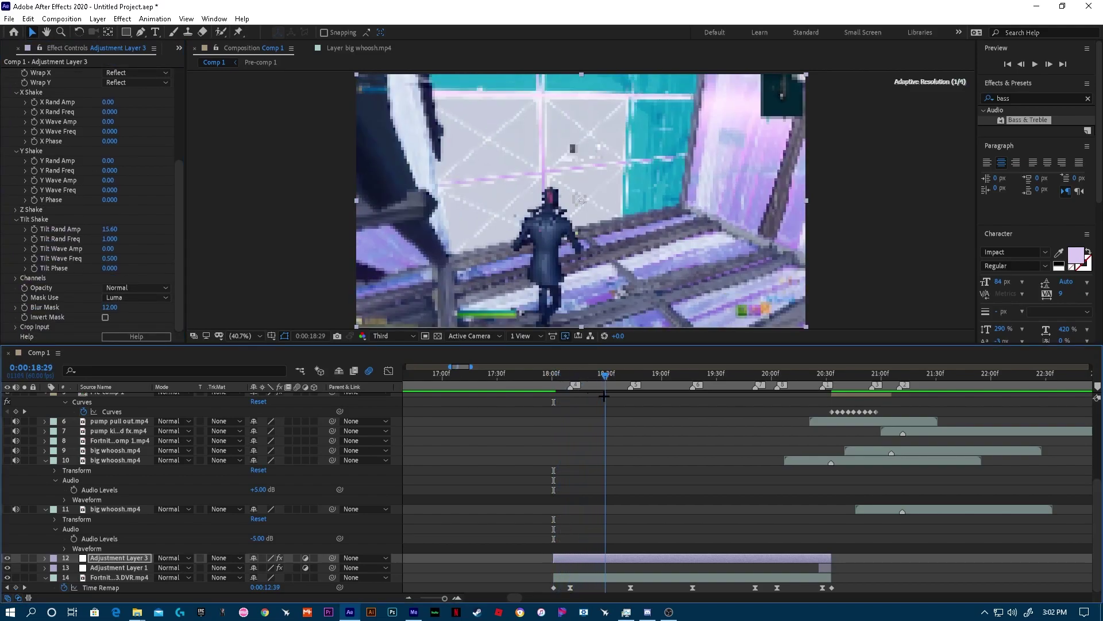
key(space)
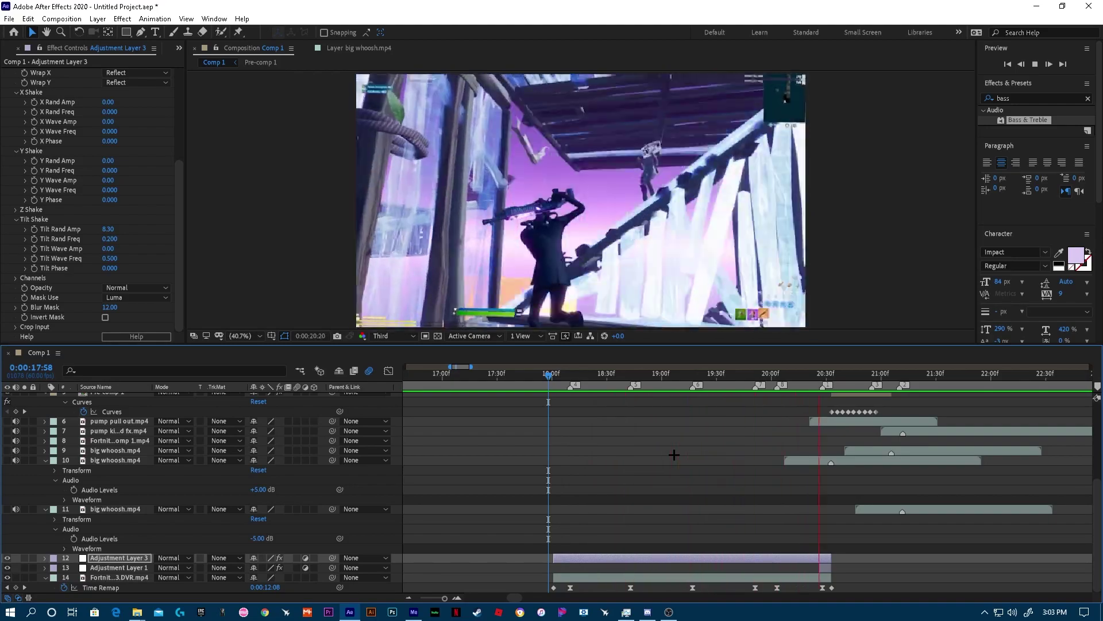
key(space)
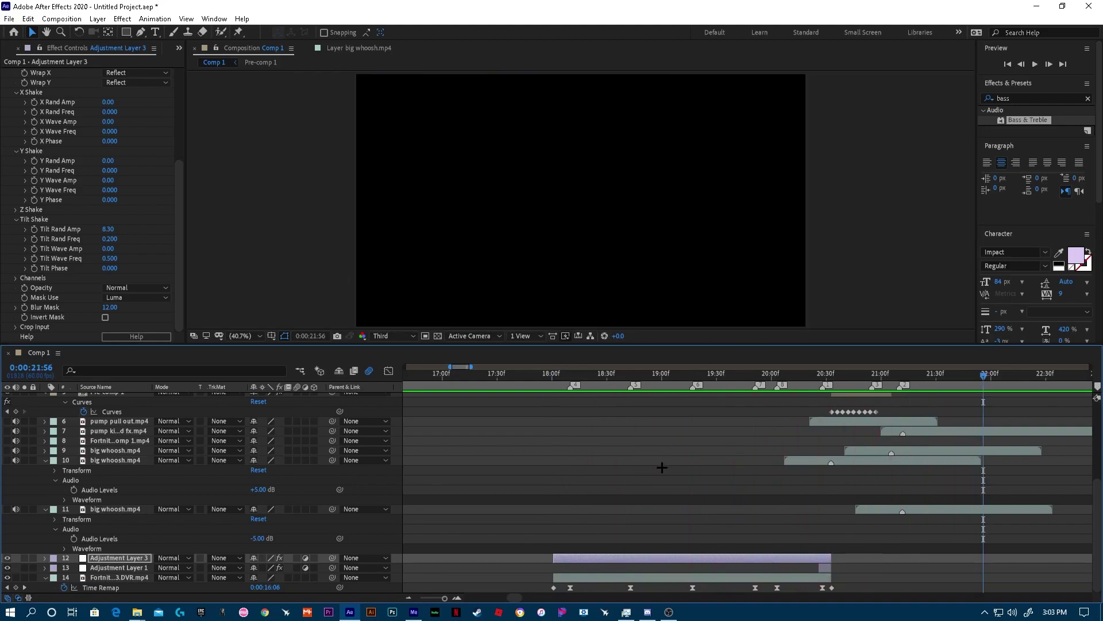
Duplicate Adjustment Layer 3 together with its S_Shake effect
drag(444, 598, 442, 597)
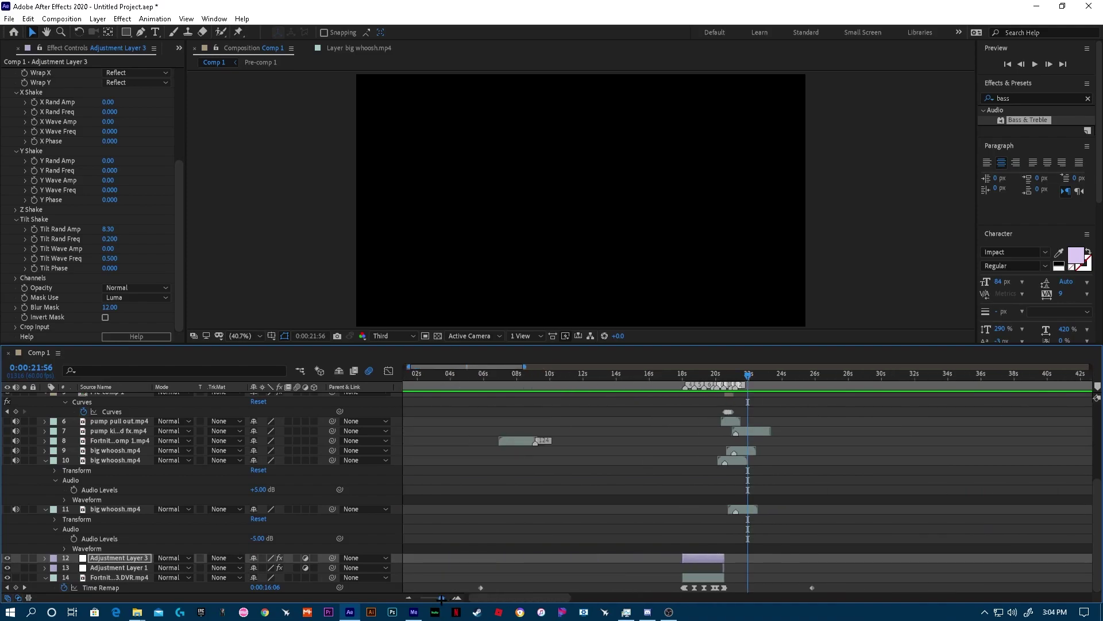
click(665, 589)
click(703, 560)
key(ctrl+d)
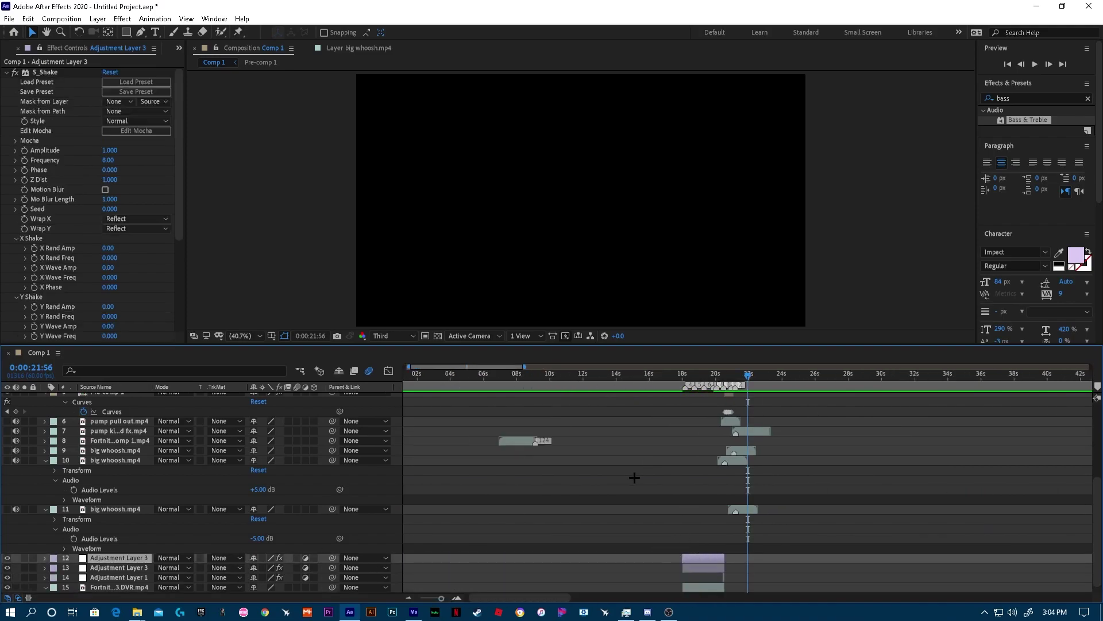
Place the duplicated Adjustment Layer 3 directly above the Fortnite Comp 1 layer and shift it to start at 0:00:21:06
scroll(675, 481, up, 4)
drag(749, 374, 734, 380)
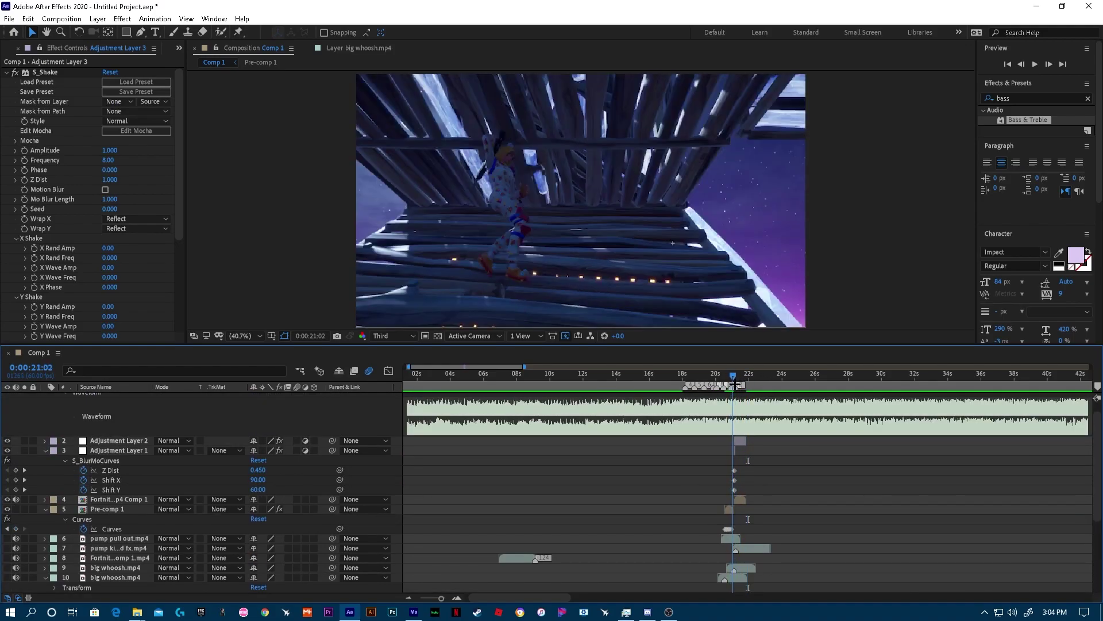
scroll(131, 460, down, 4)
mouse_move(131, 423)
mouse_down()
mouse_move(138, 407)
mouse_move(141, 438)
mouse_up()
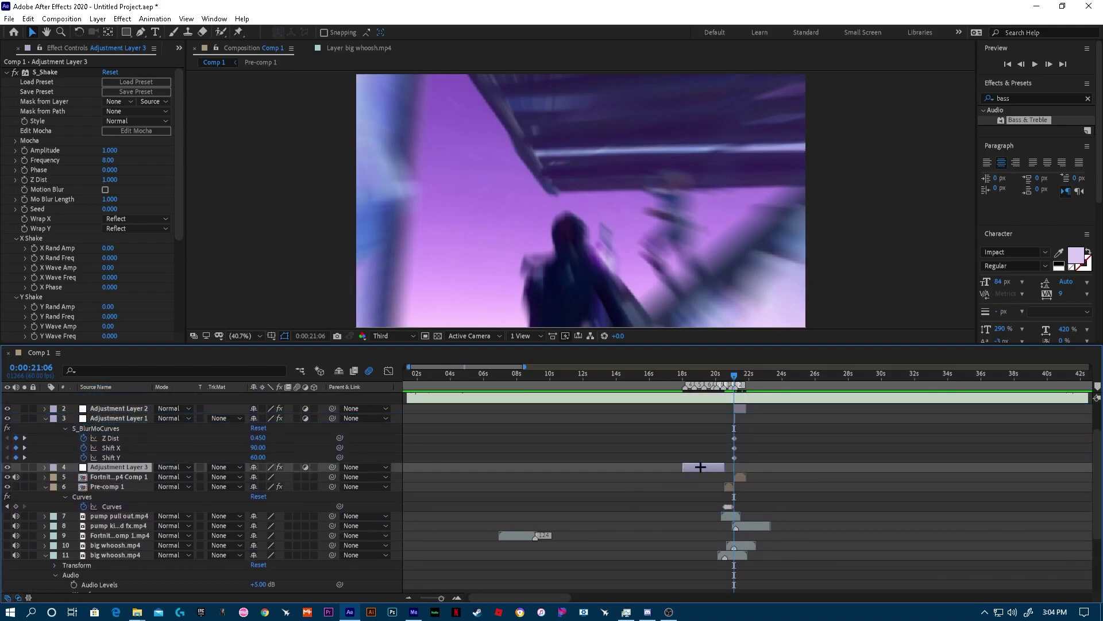
drag(761, 470, 753, 470)
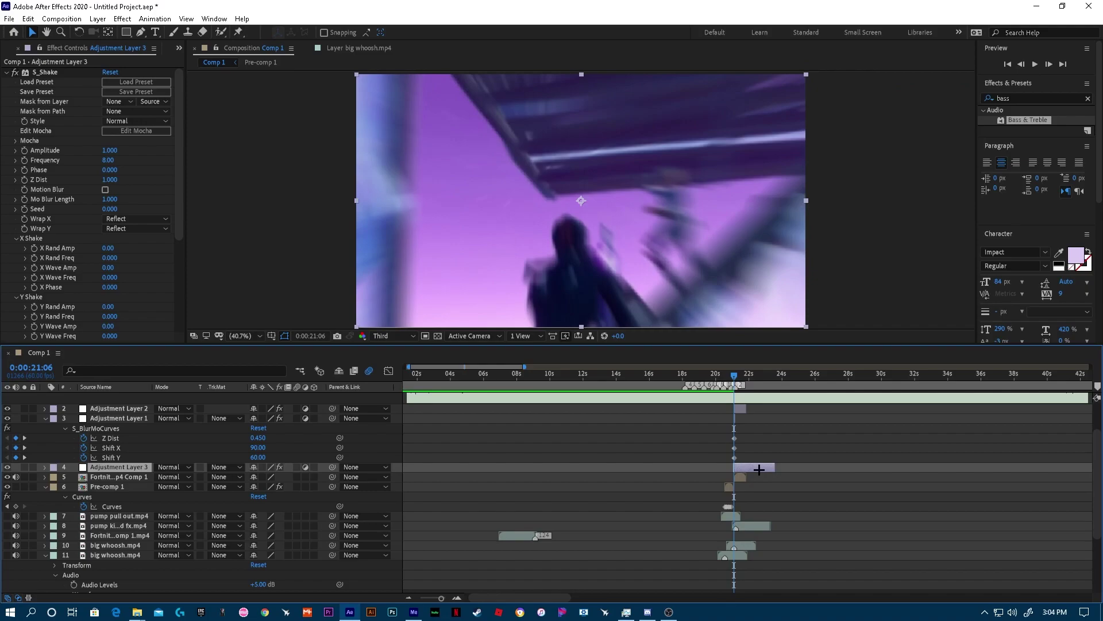
drag(760, 469, 762, 469)
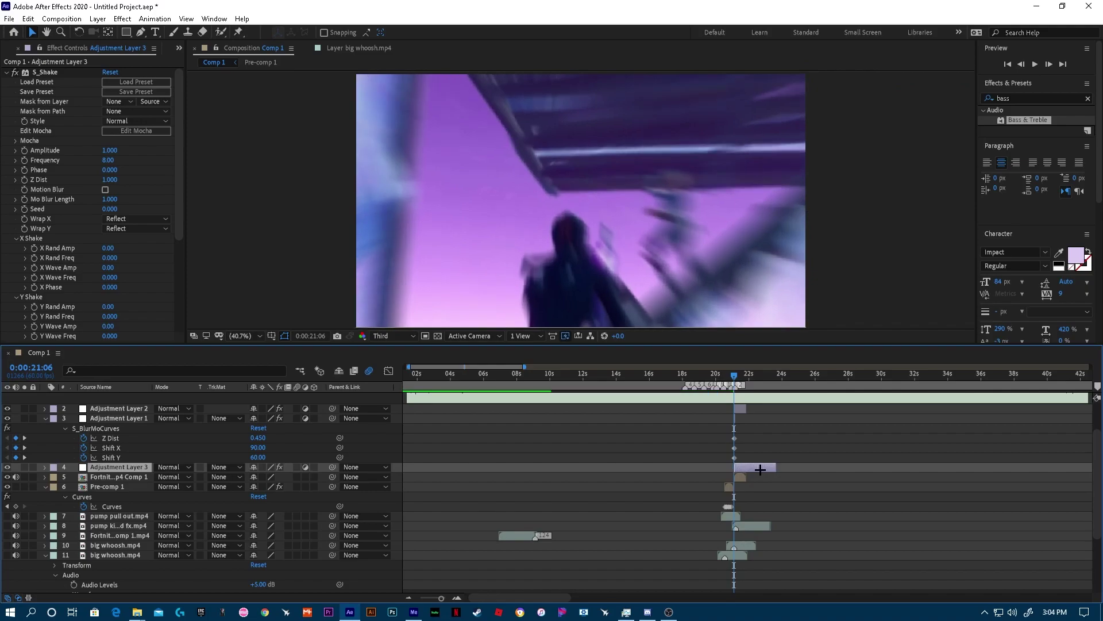
Play back the section around the transition, stepping back to 0:00:20:49, to review the shake on the second clip
key(space)
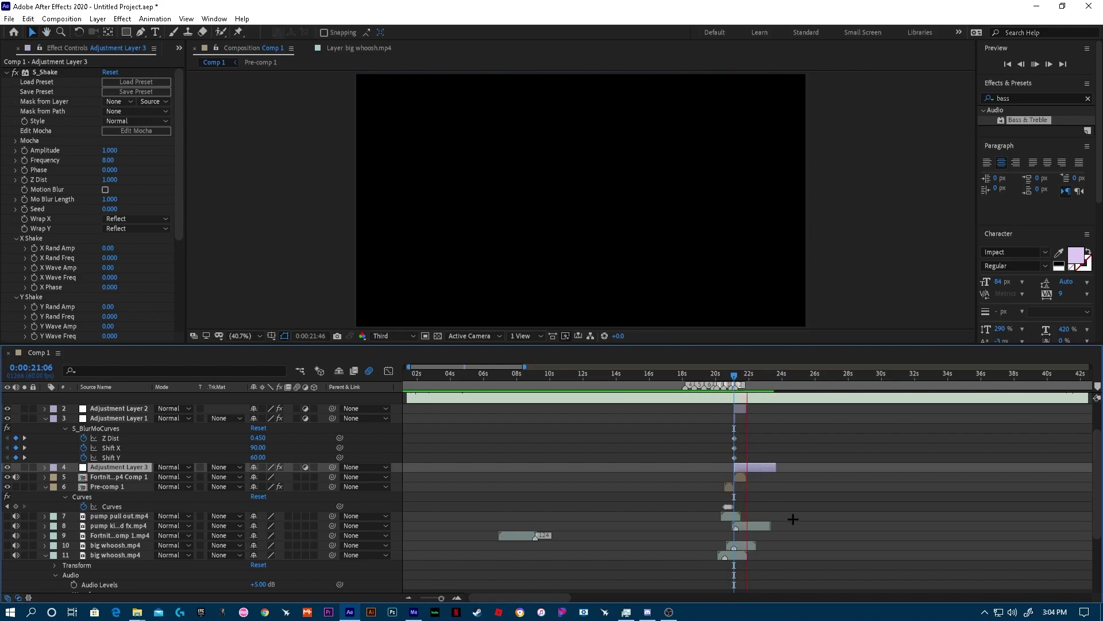
key(space)
key(Page_Up)
key(Page_Up)
key(Page_Up)
key(Page_Up)
key(Page_Up)
key(Page_Up)
key(Page_Up)
key(Page_Up)
key(Page_Up)
key(Page_Up)
key(Page_Up)
key(Page_Up)
key(Page_Up)
key(Page_Up)
key(Page_Up)
key(Page_Up)
key(Page_Up)
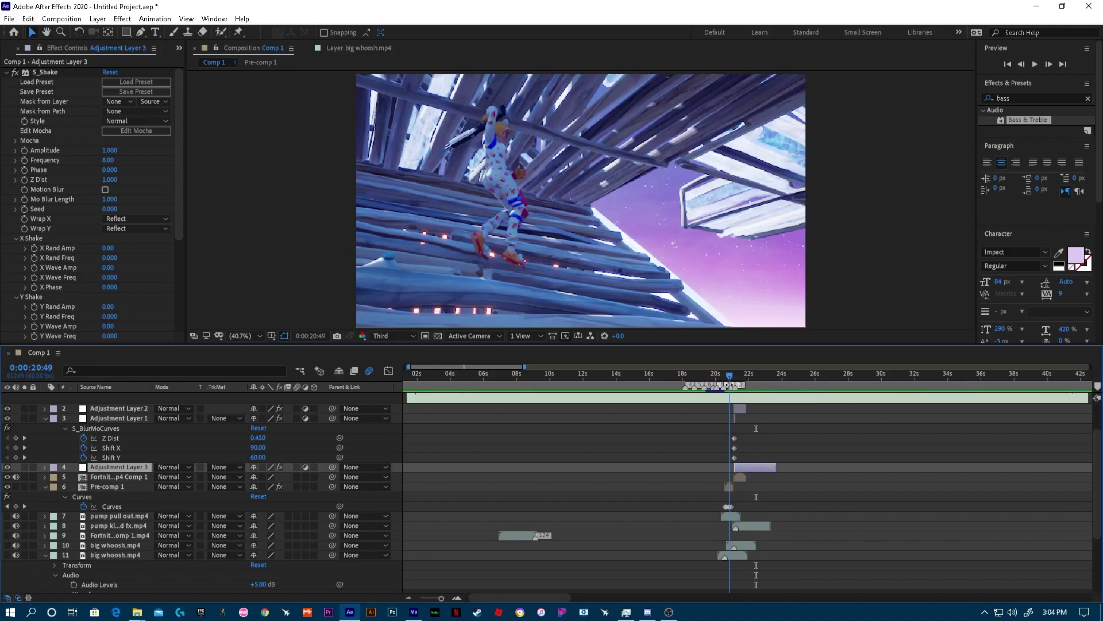
key(space)
Trim the end of the duplicated Adjustment Layer 3 to 0:00:21:52 and play back the sequence from 0:00:18:01
drag(750, 383, 746, 384)
drag(776, 469, 747, 469)
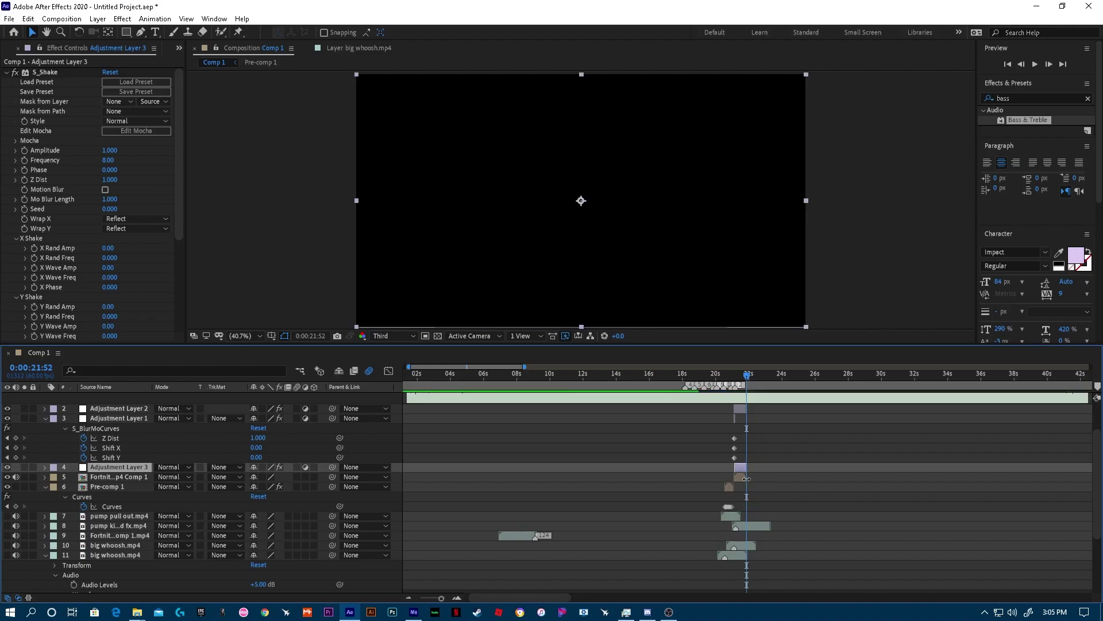
drag(747, 383, 683, 439)
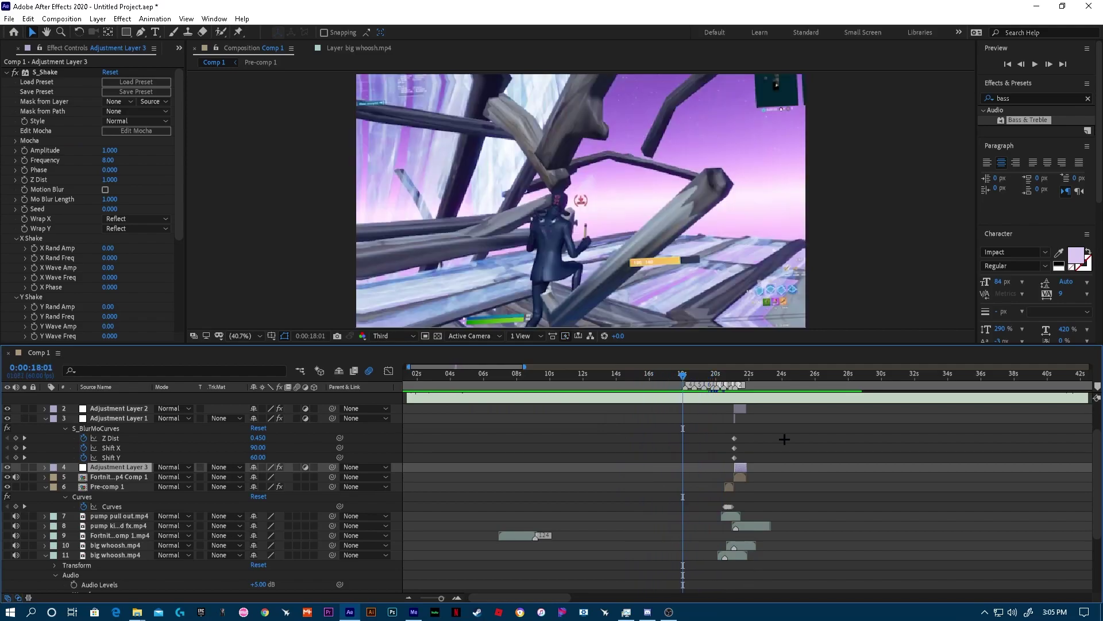
key(space)
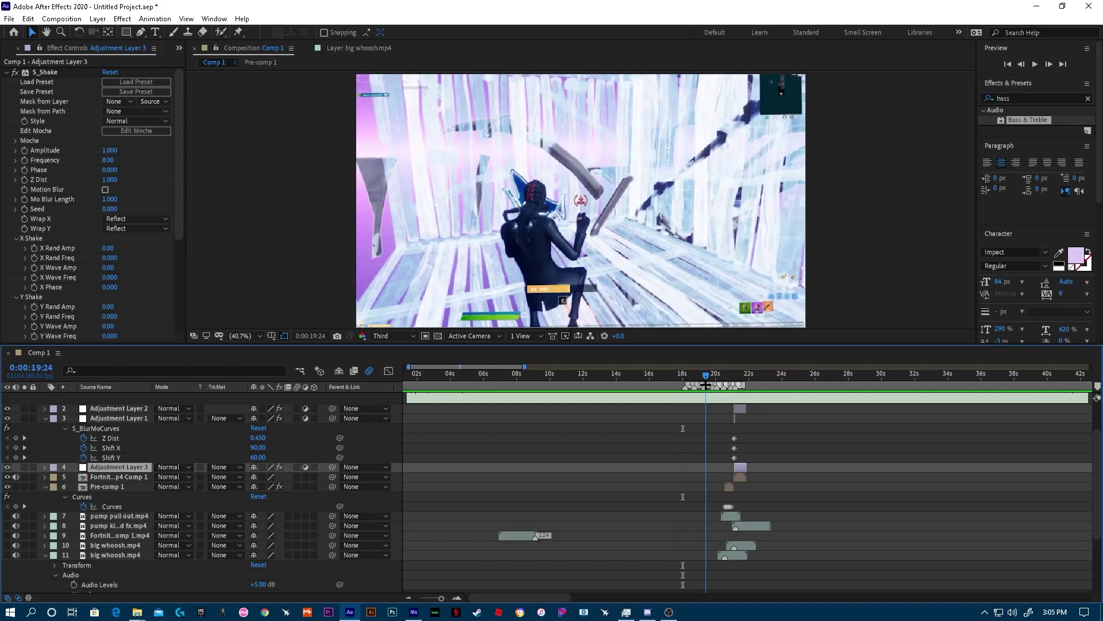
Create a black 1920 x 1080 px solid layer in Comp 1
mouse_move(722, 390)
mouse_down()
mouse_move(737, 396)
mouse_move(724, 396)
mouse_up()
scroll(75, 578, down, 3)
right_click(76, 578)
mouse_move(95, 456)
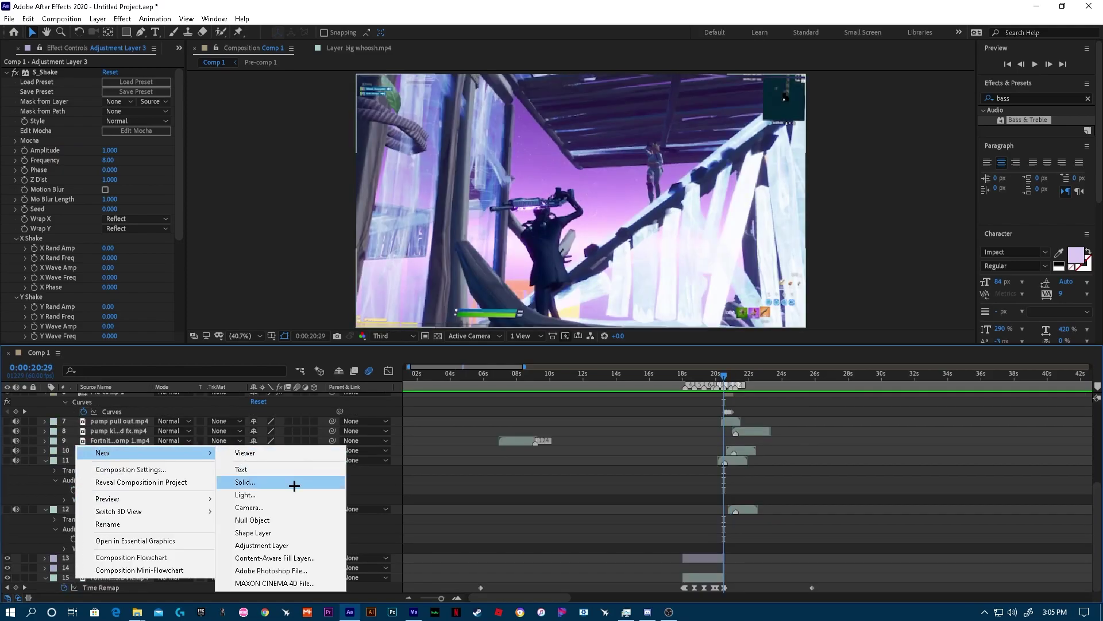
click(286, 482)
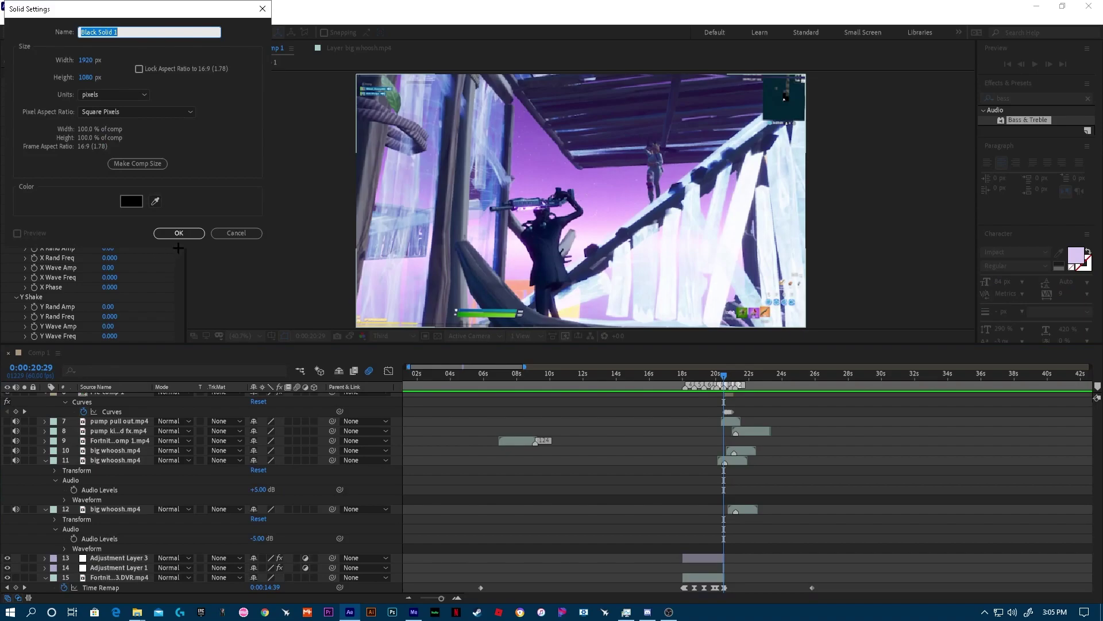
click(181, 233)
Apply the CC Jaws effect to the black solid at 0:00:20:04
scroll(640, 495, up, 3)
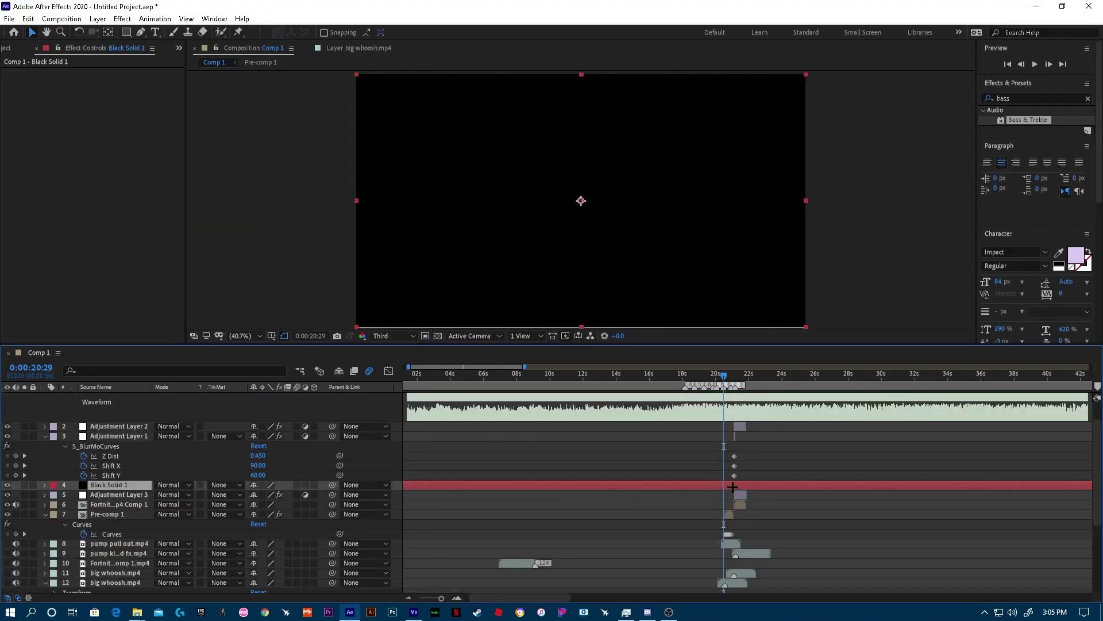
scroll(732, 484, down, 5)
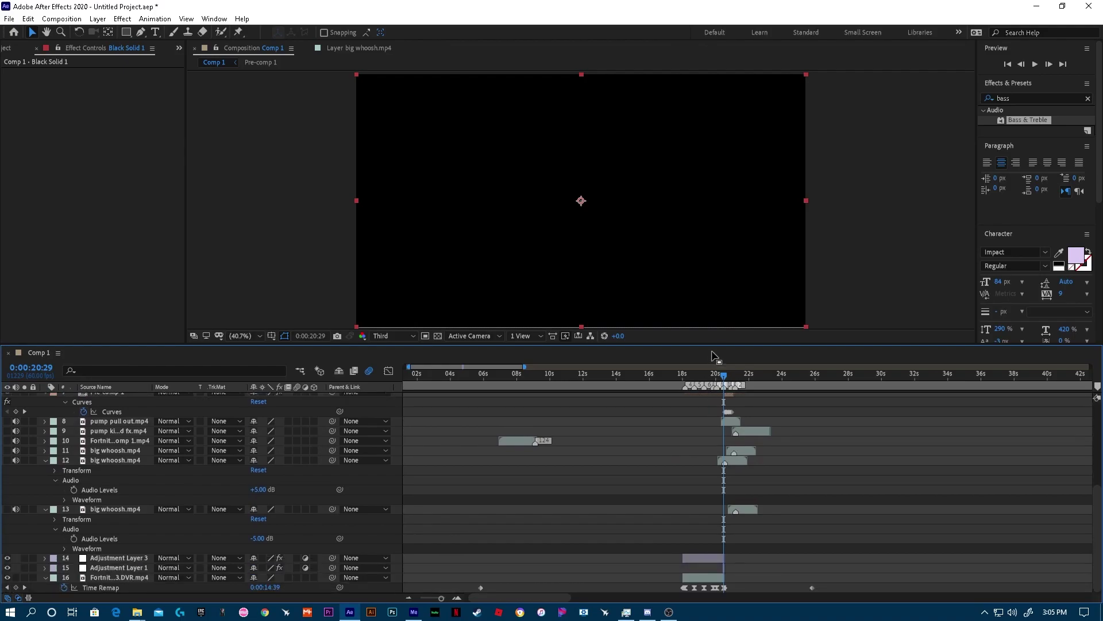
scroll(727, 510, up, 6)
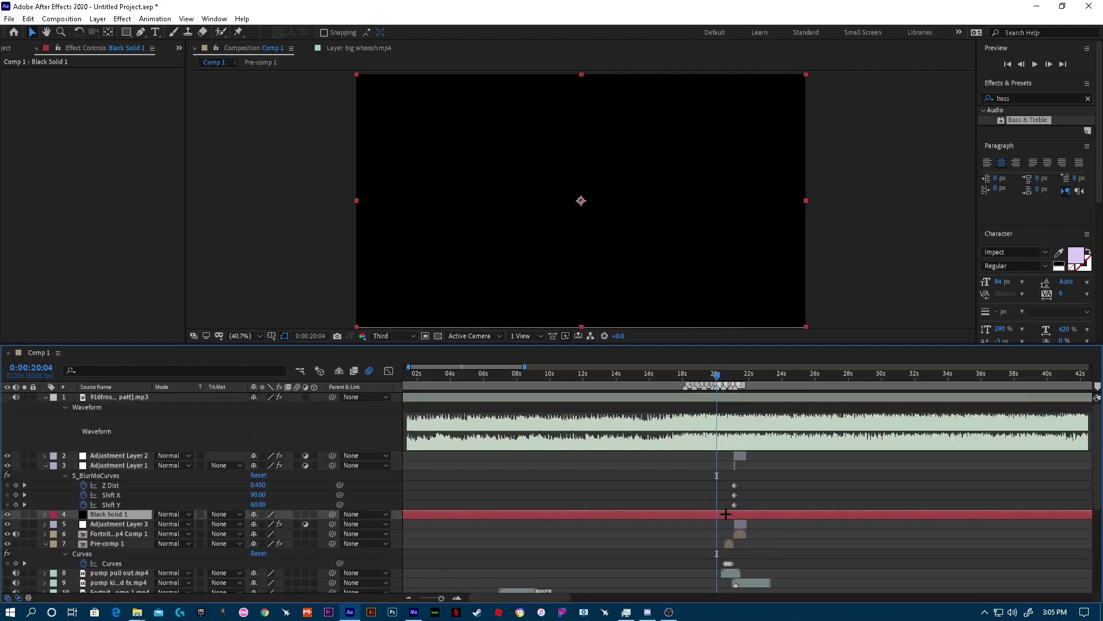
key(ctrl+space)
text(cc)
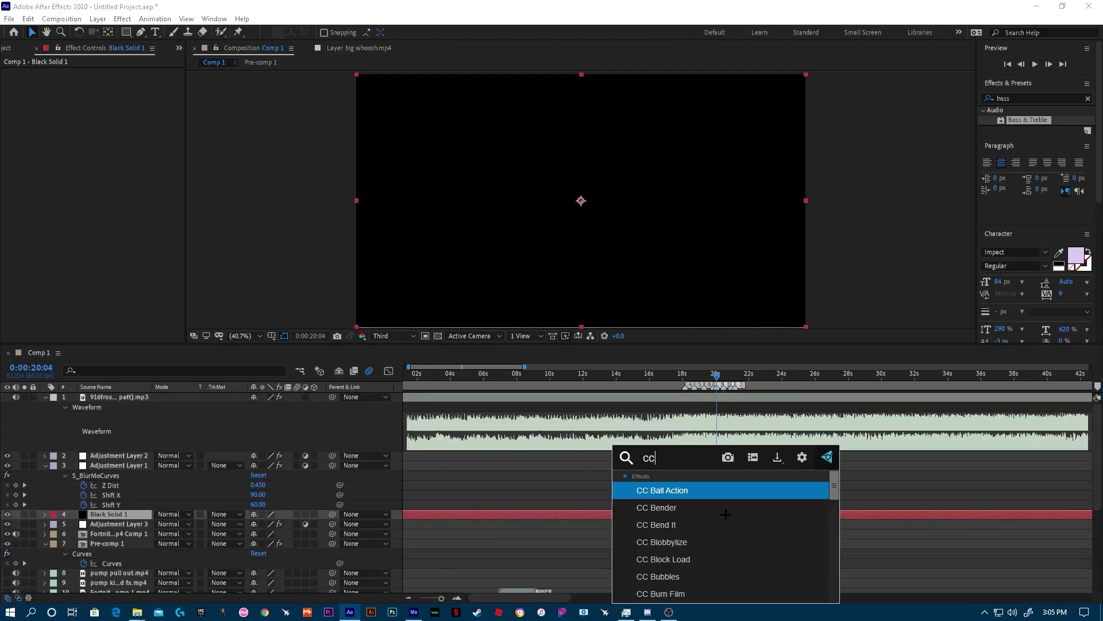
text( jaw)
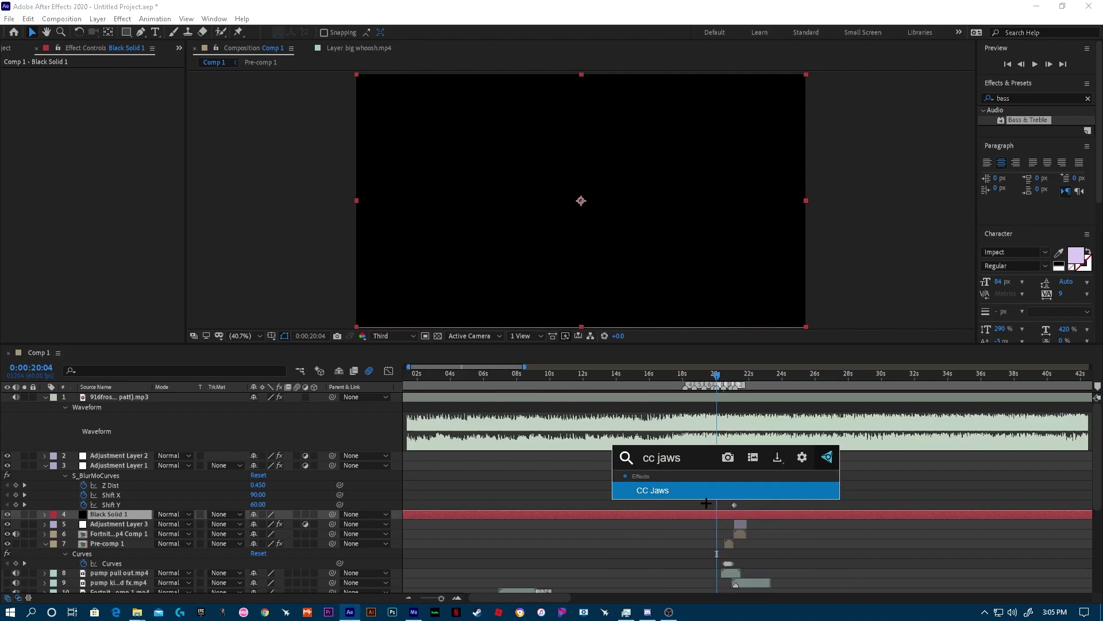
text(s)
click(699, 494)
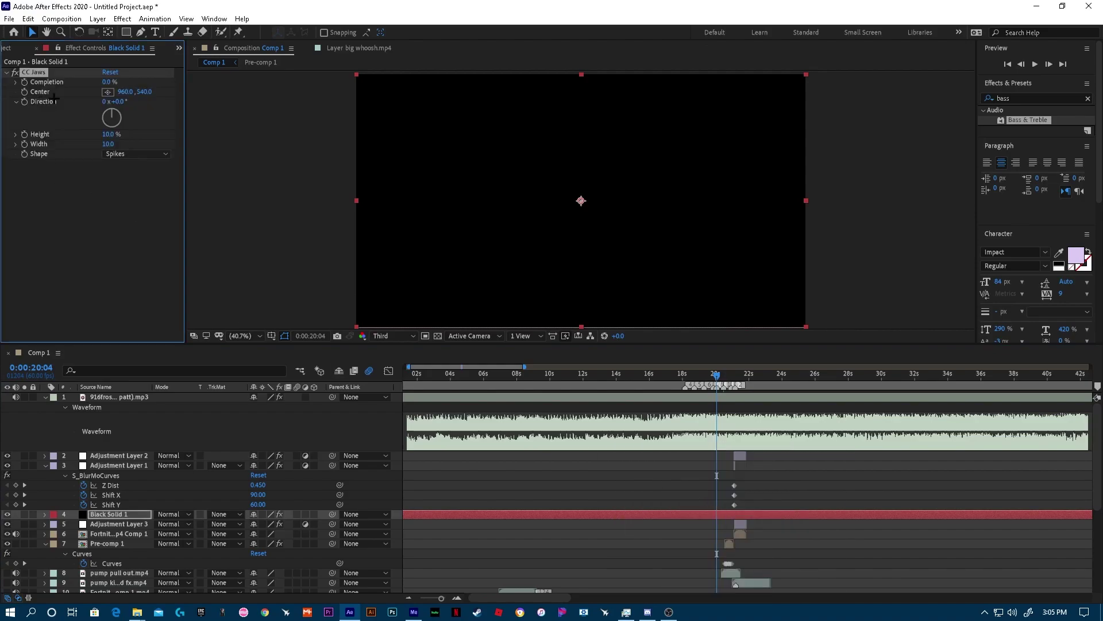
Set CC Jaws' Height to 0% and Completion to 88% to form straight letterbox bars
drag(110, 82, 142, 100)
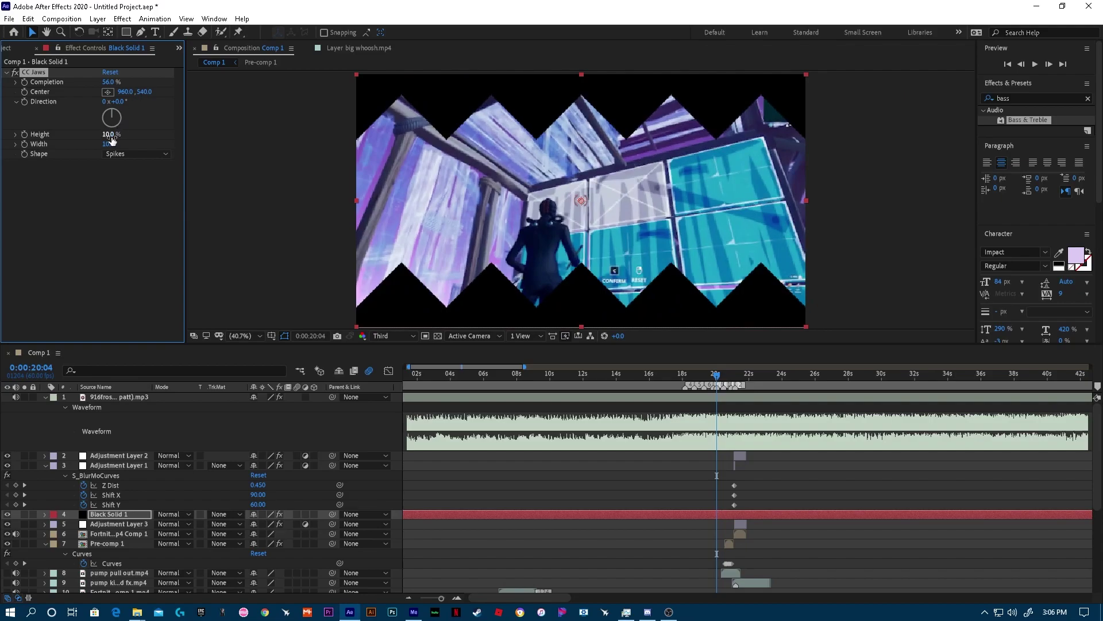
drag(112, 139, 58, 141)
drag(108, 82, 137, 93)
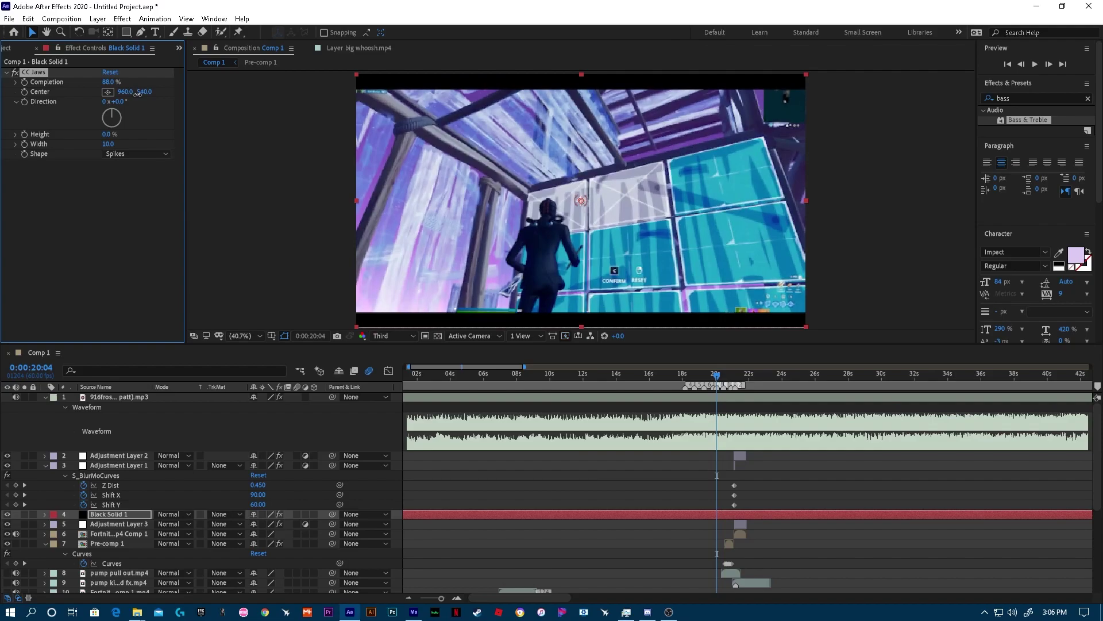
Add a keyframe for CC Jaws' Completion at 0:00:20:33, where Pre-comp 1 begins
scroll(766, 478, down, 3)
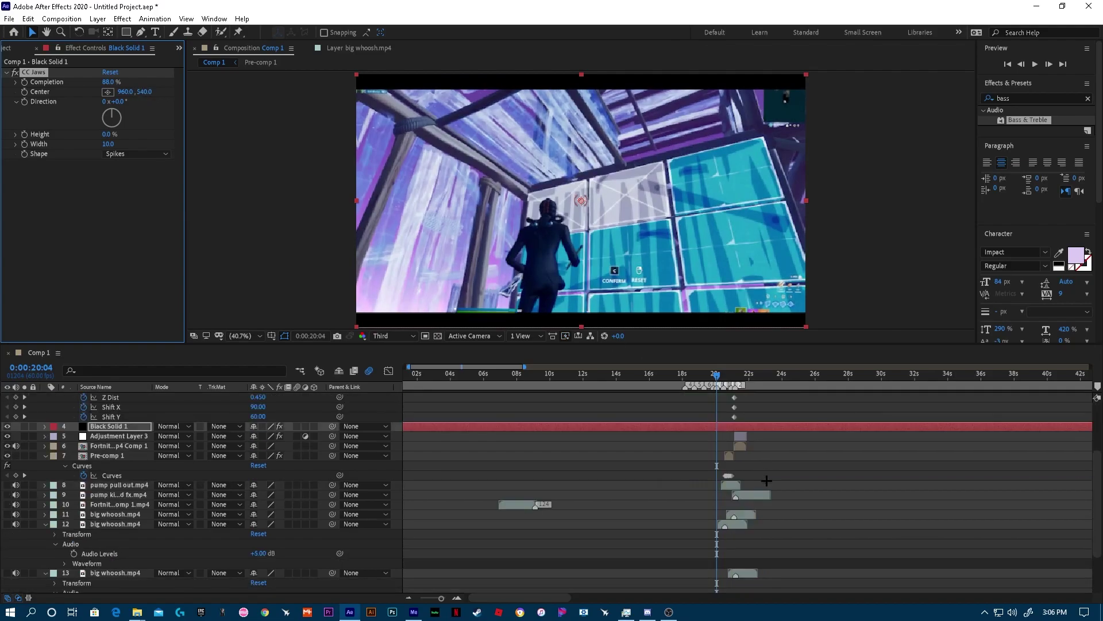
scroll(766, 477, down, 2)
key(space)
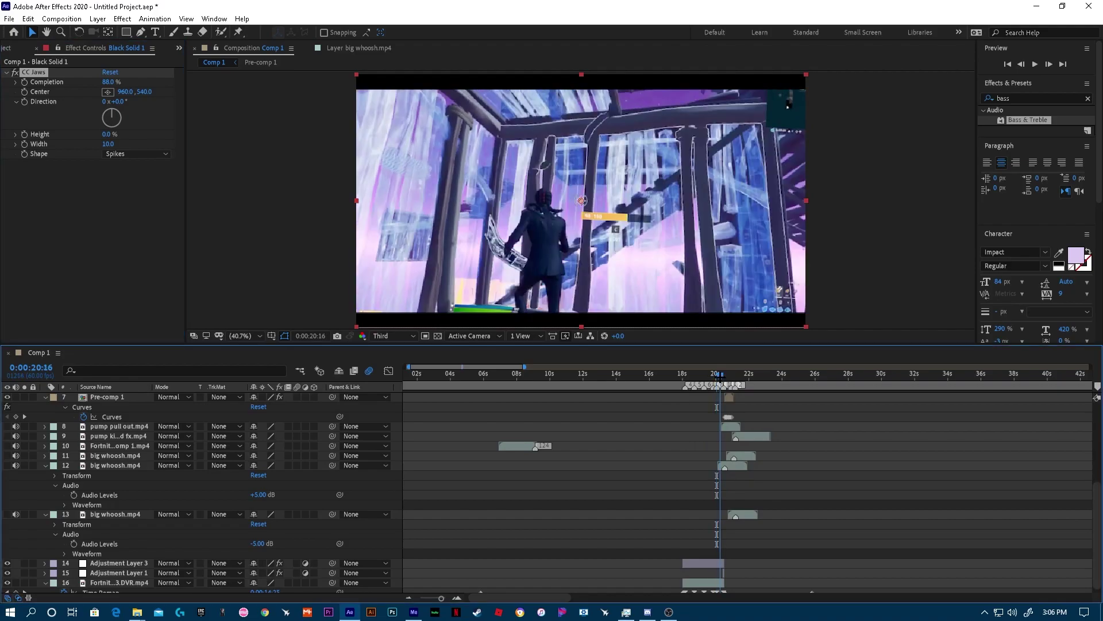
scroll(766, 531, down, 1)
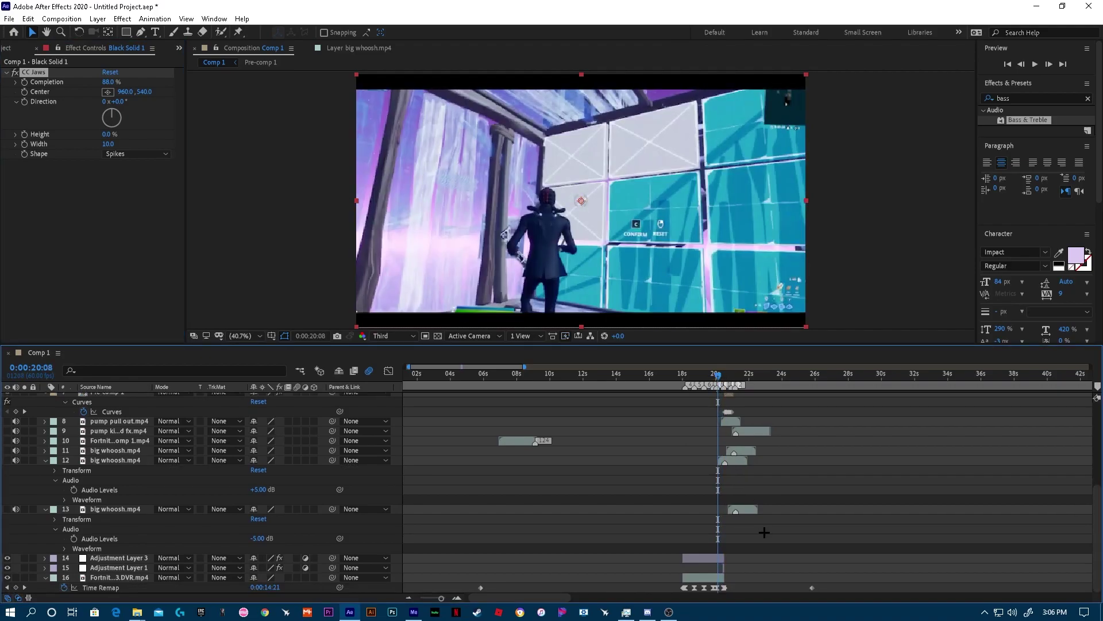
drag(441, 598, 439, 597)
key(equal)
key(equal)
key(equal)
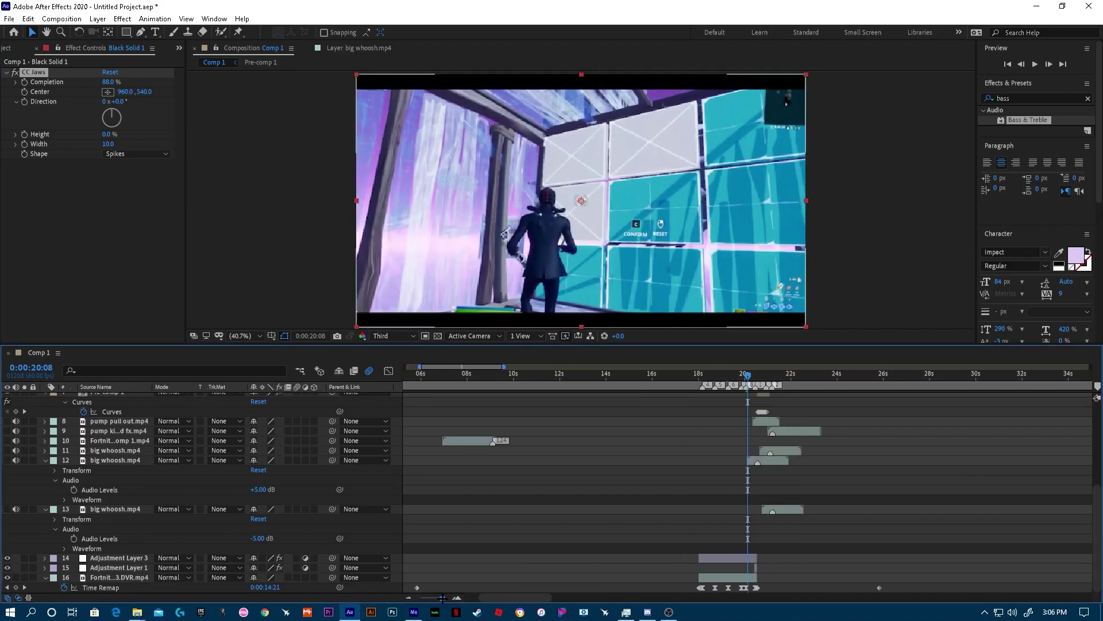
drag(749, 380, 773, 382)
scroll(780, 519, up, 5)
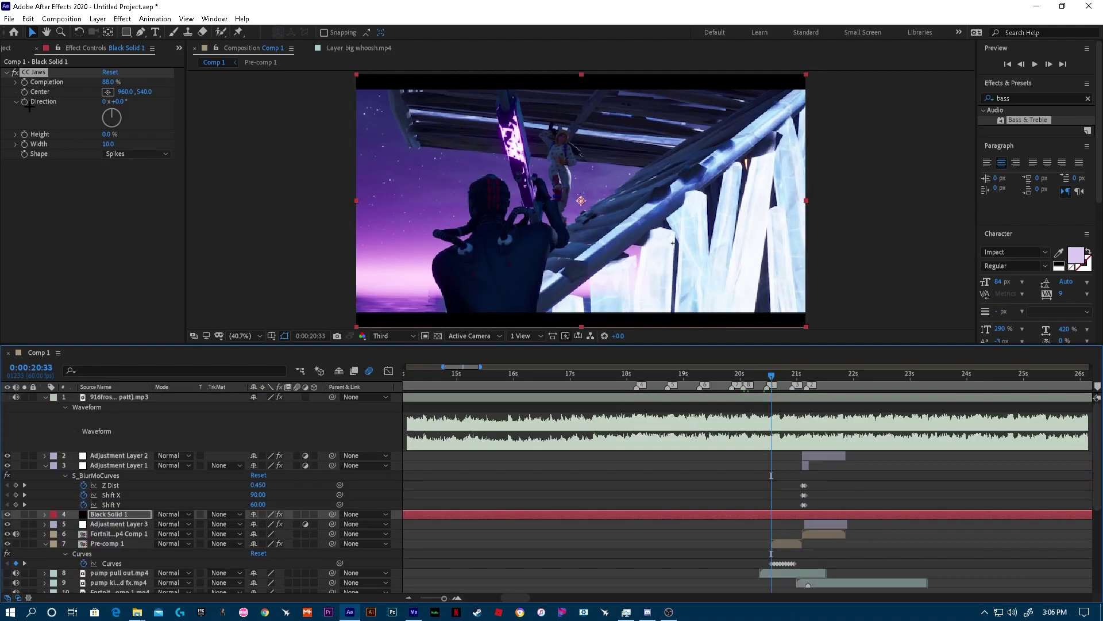
click(25, 75)
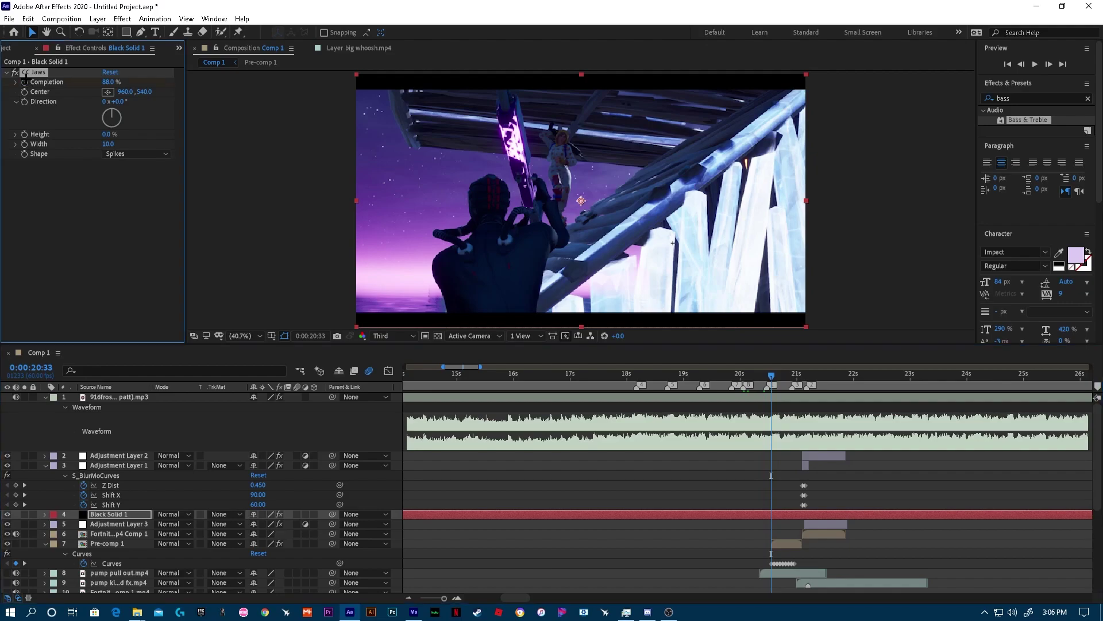
scroll(650, 285, down, 6)
scroll(650, 286, up, 6)
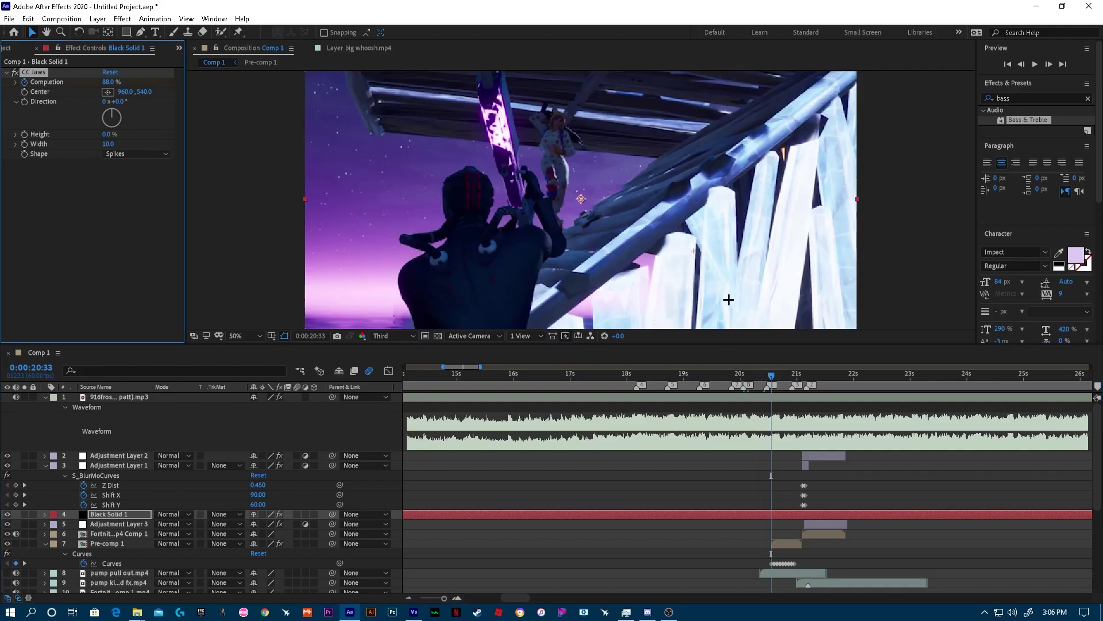
Set CC Jaws' Completion to 100% at 0:00:20:21, shortly before the 0:00:20:33 keyframe
scroll(678, 266, down, 2)
scroll(790, 480, down, 6)
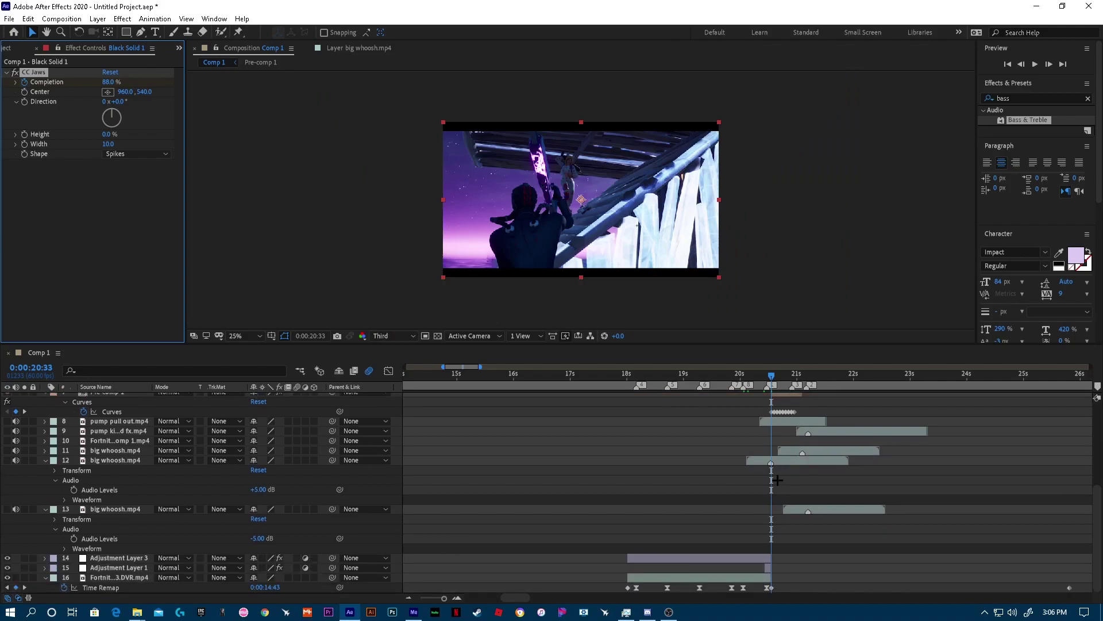
drag(771, 375, 760, 378)
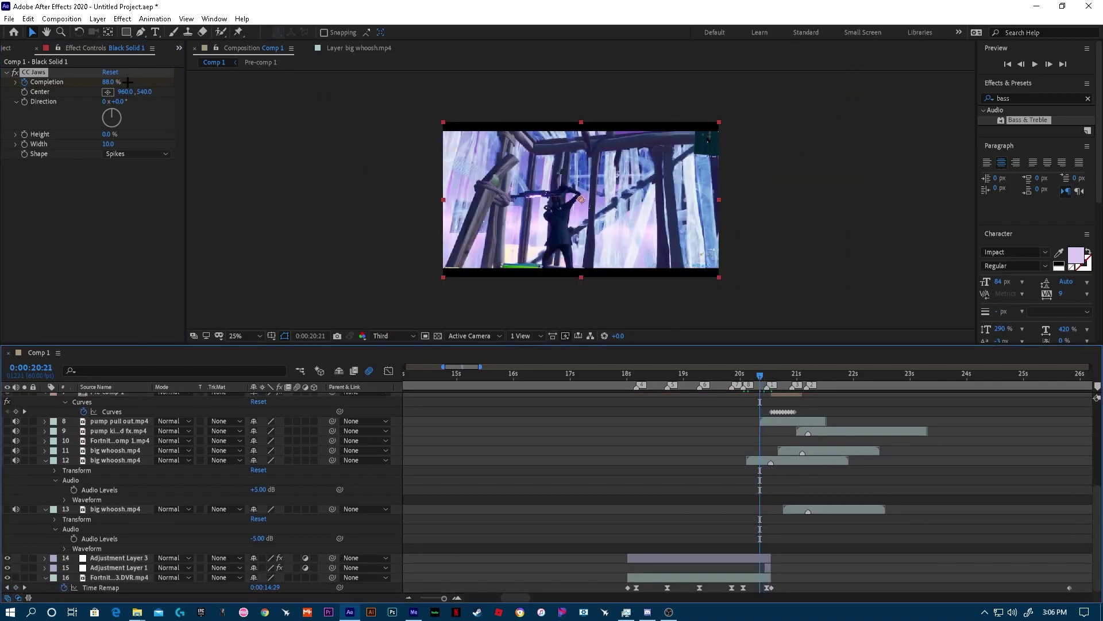
drag(109, 81, 123, 89)
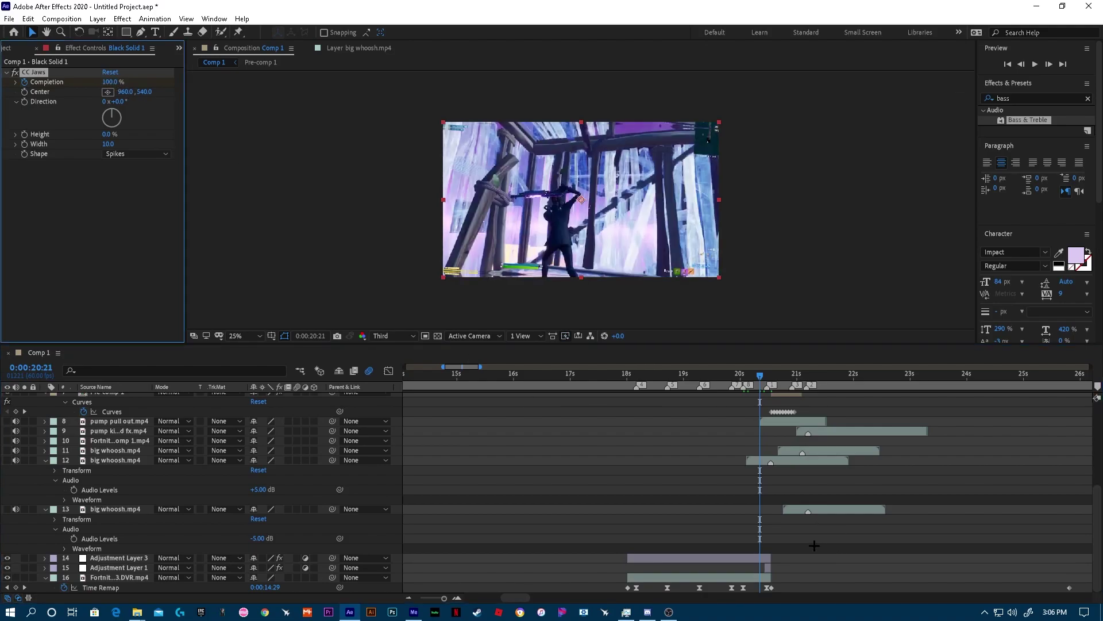
Show the black solid's keyframed properties and move the layer above Adjustment Layer 2, directly below the audio layer
scroll(810, 540, up, 4)
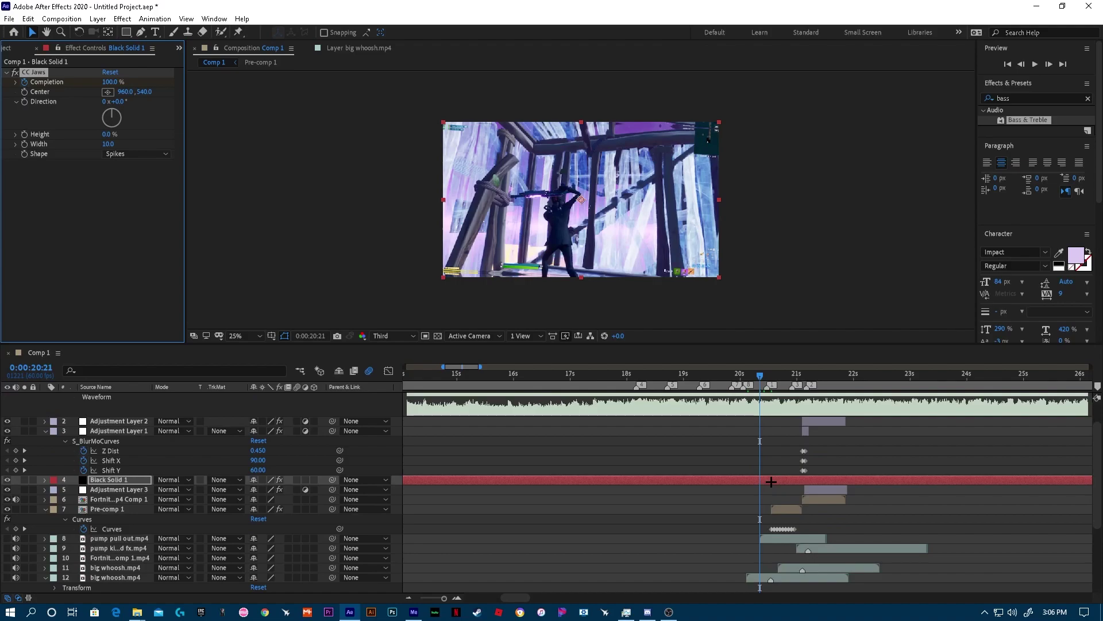
key(u)
drag(760, 374, 810, 396)
key(space)
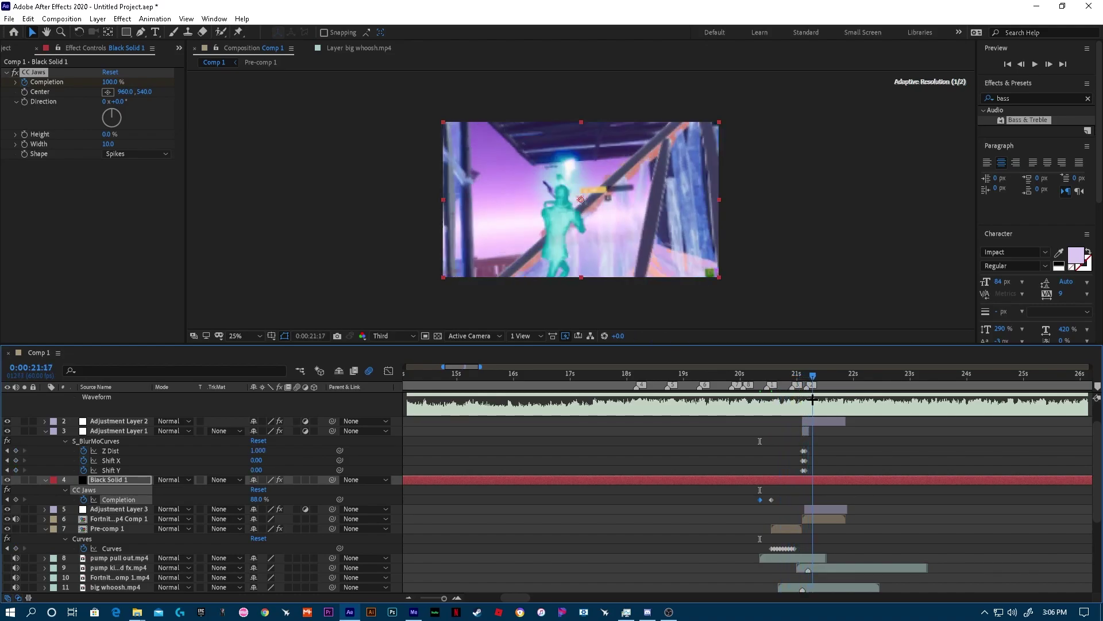
click(102, 479)
drag(103, 476, 98, 421)
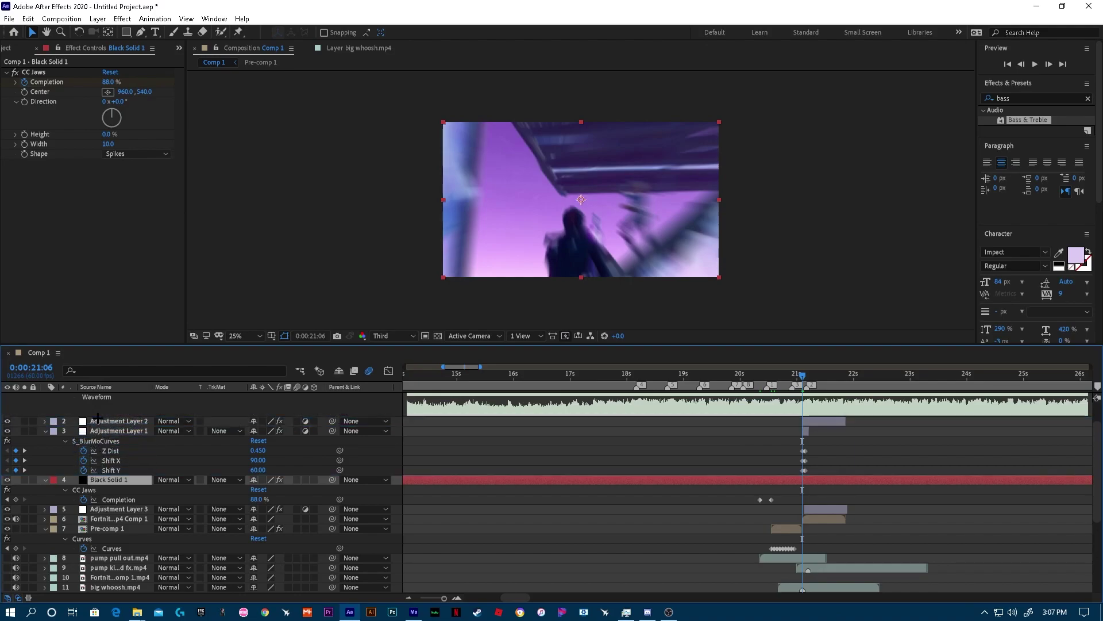
Set CC Jaws' Completion to 100% at 0:00:21:09 and copy its 0:00:20:33 keyframe to 0:00:21:03
mouse_move(803, 375)
mouse_down()
mouse_move(814, 379)
mouse_move(805, 376)
mouse_up()
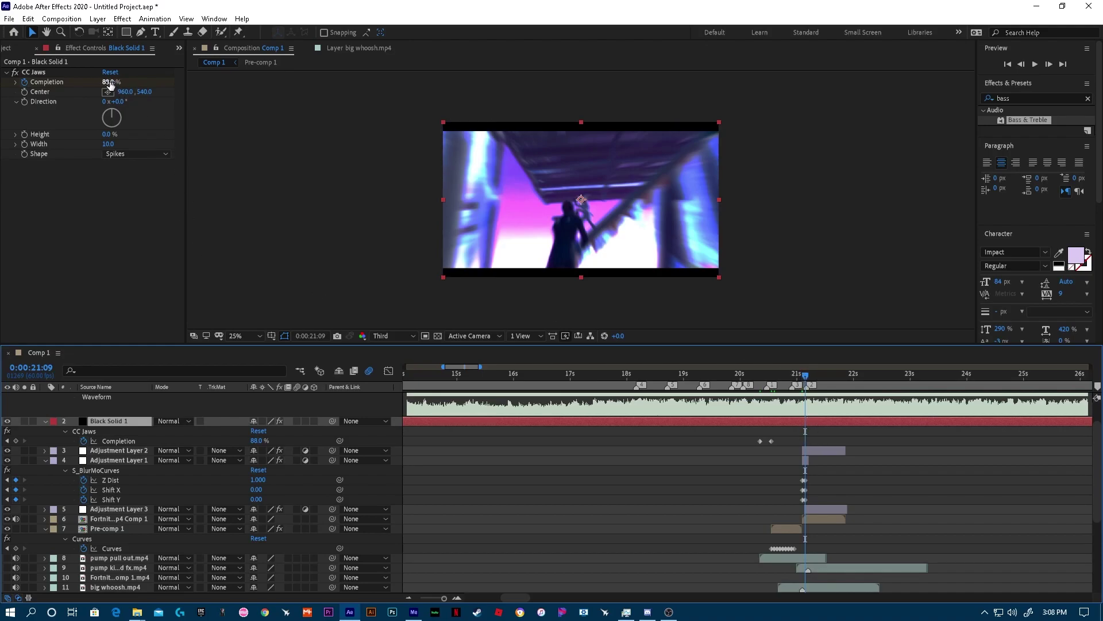
drag(93, 82, 100, 82)
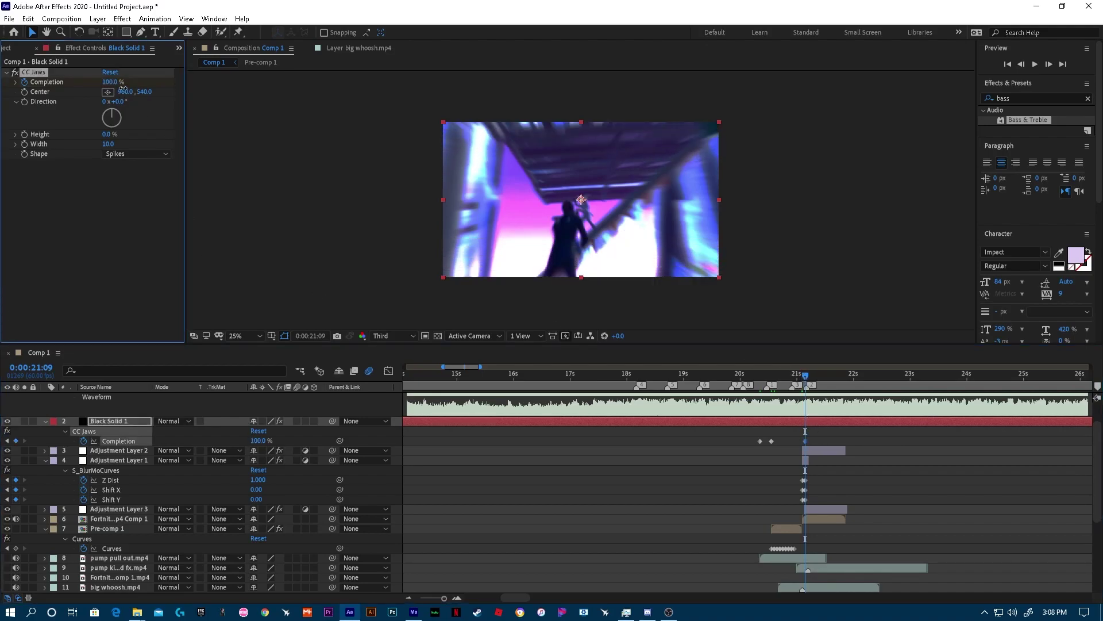
drag(805, 377, 799, 375)
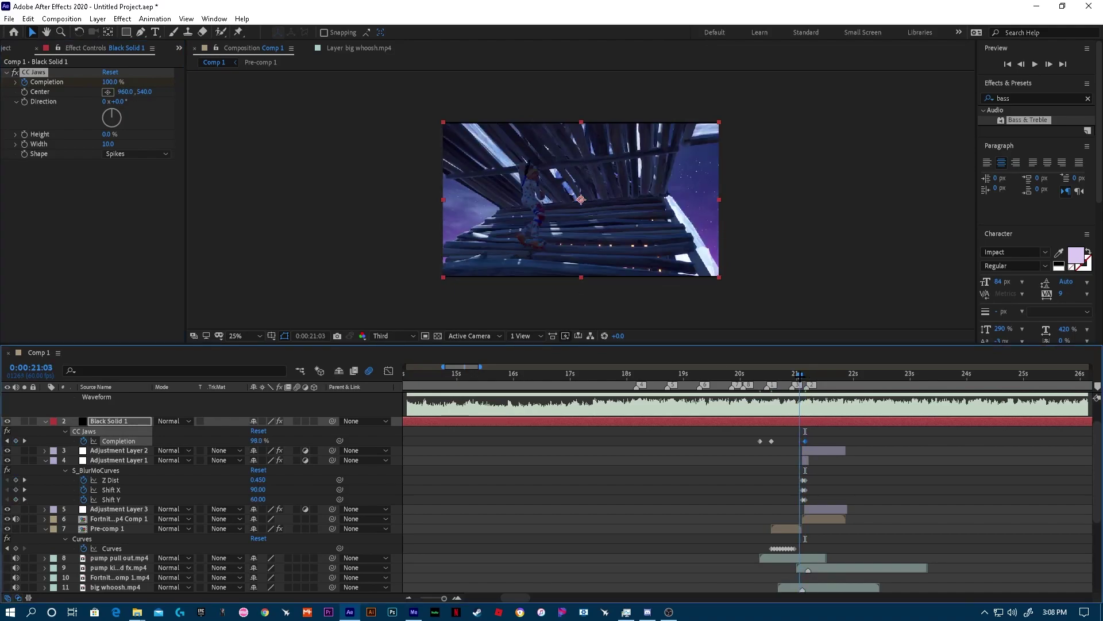
click(772, 440)
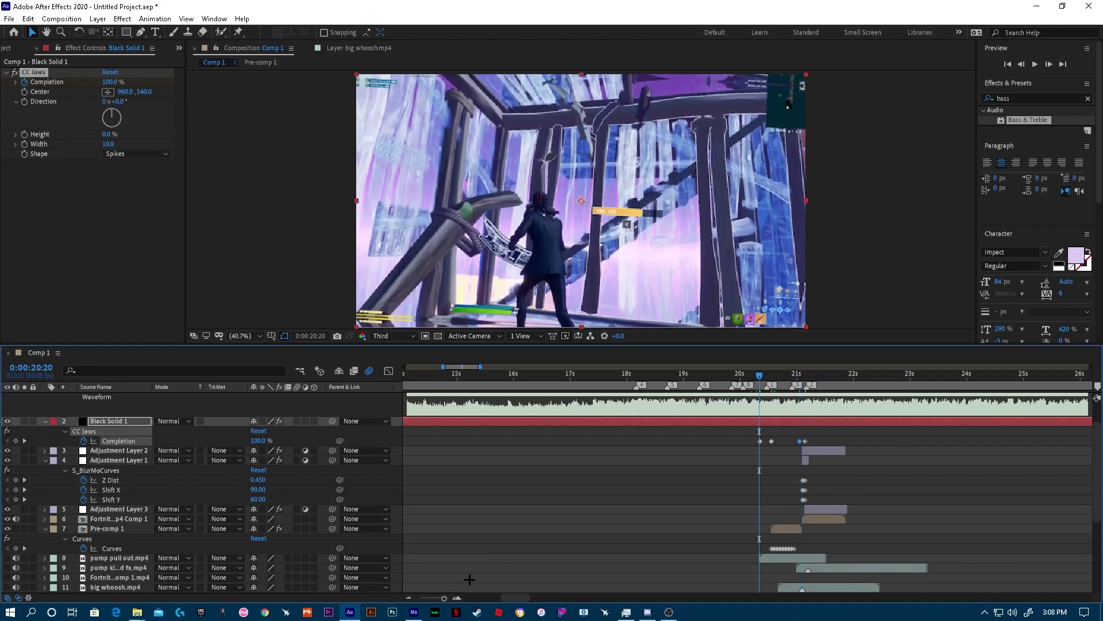
Preview Comp 1 from 0:00:17:50 through the transition to check the letterbox bar animation
key(minus)
key(minus)
click(747, 375)
click(635, 375)
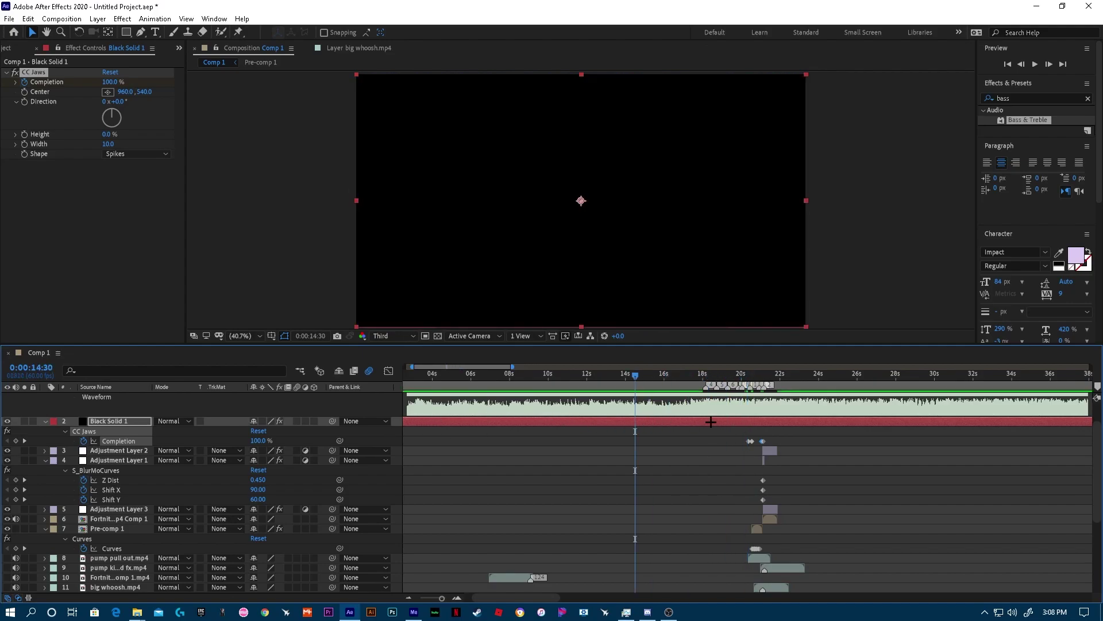
drag(638, 375, 752, 407)
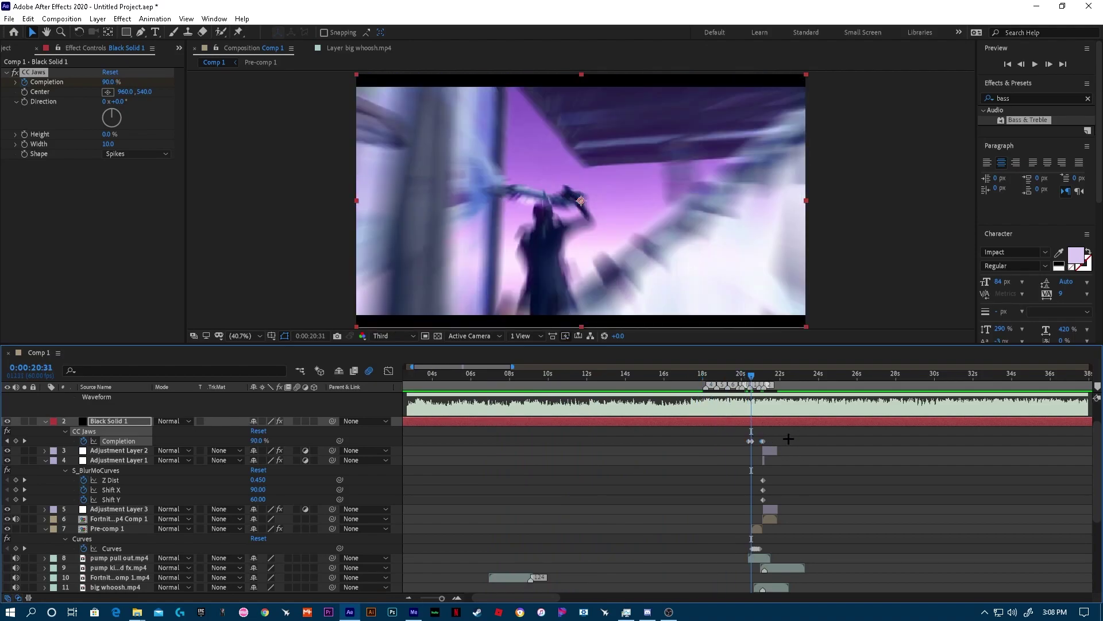
click(743, 375)
click(699, 381)
key(space)
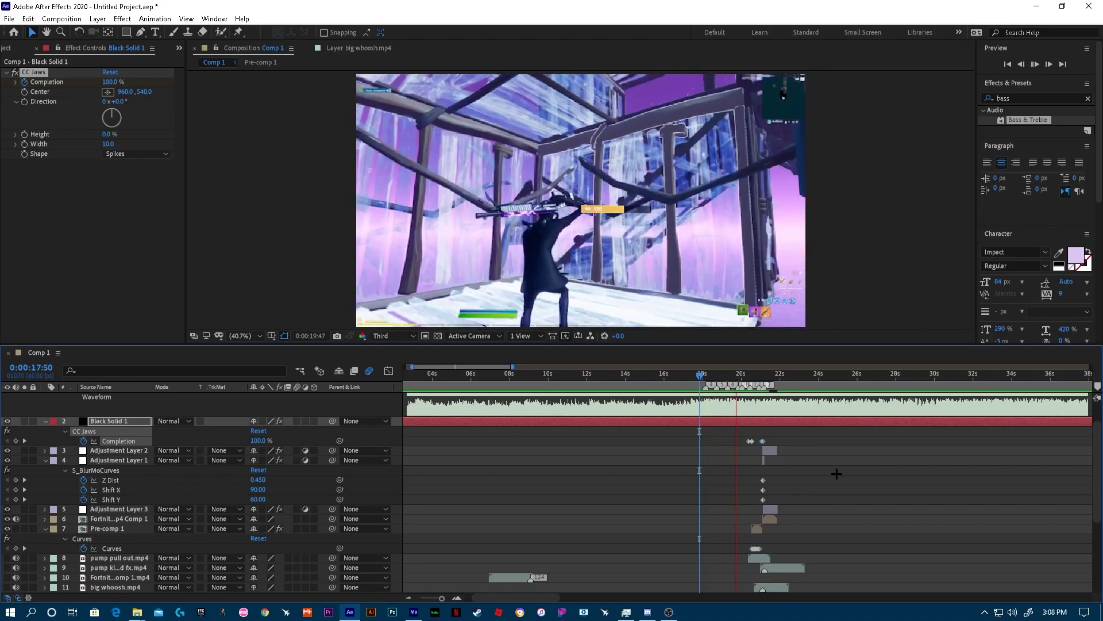
key(space)
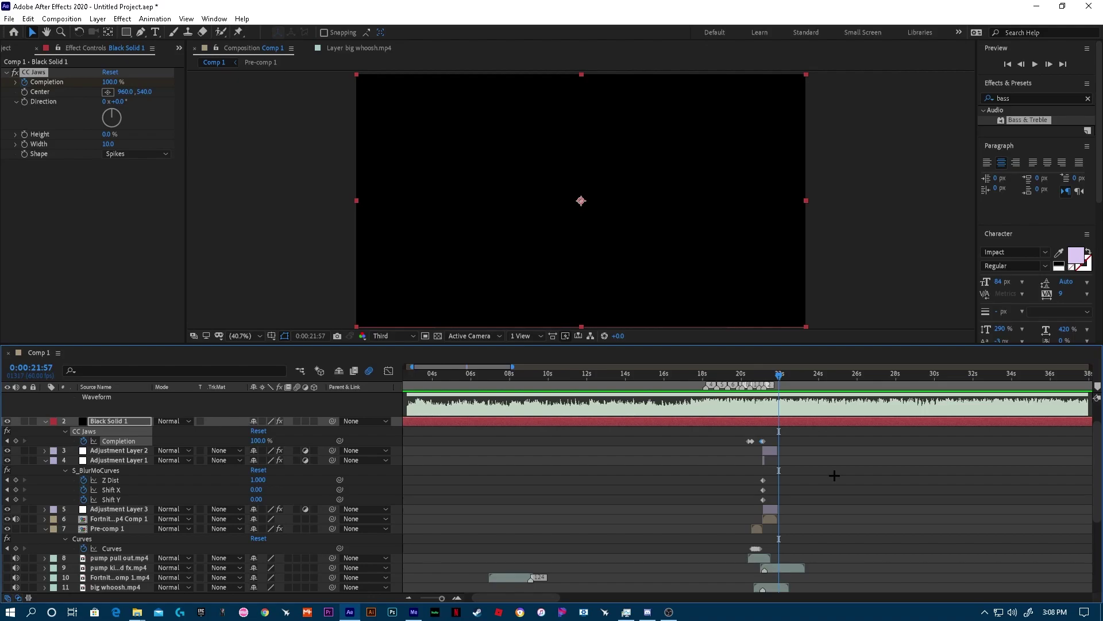
drag(780, 375, 751, 375)
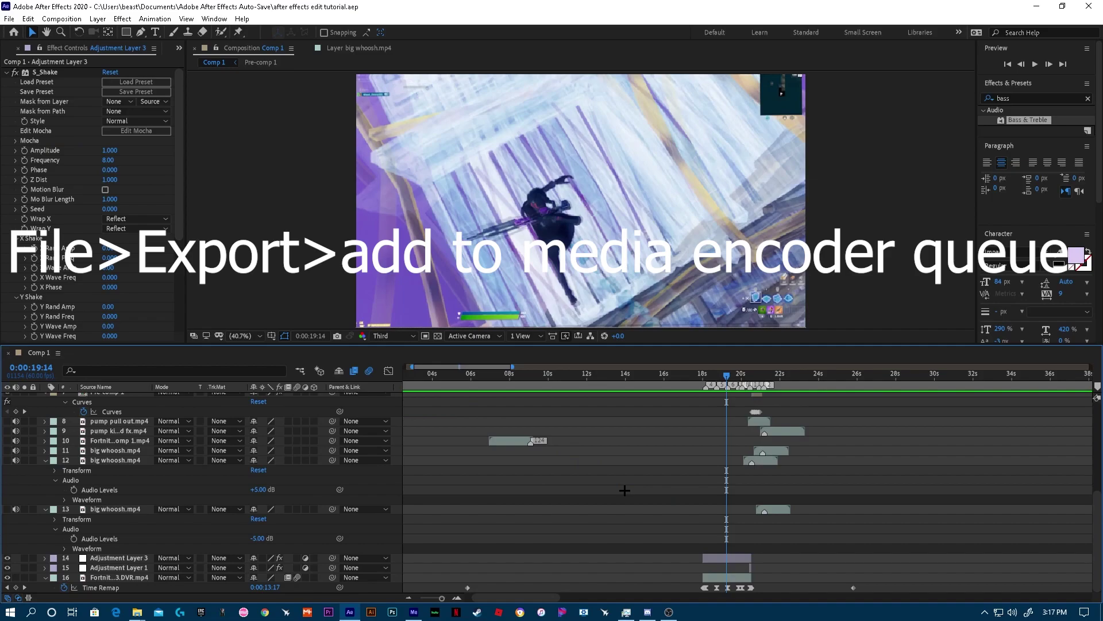
Switch to Adobe Media Encoder to work on the queued Comp 1
click(414, 613)
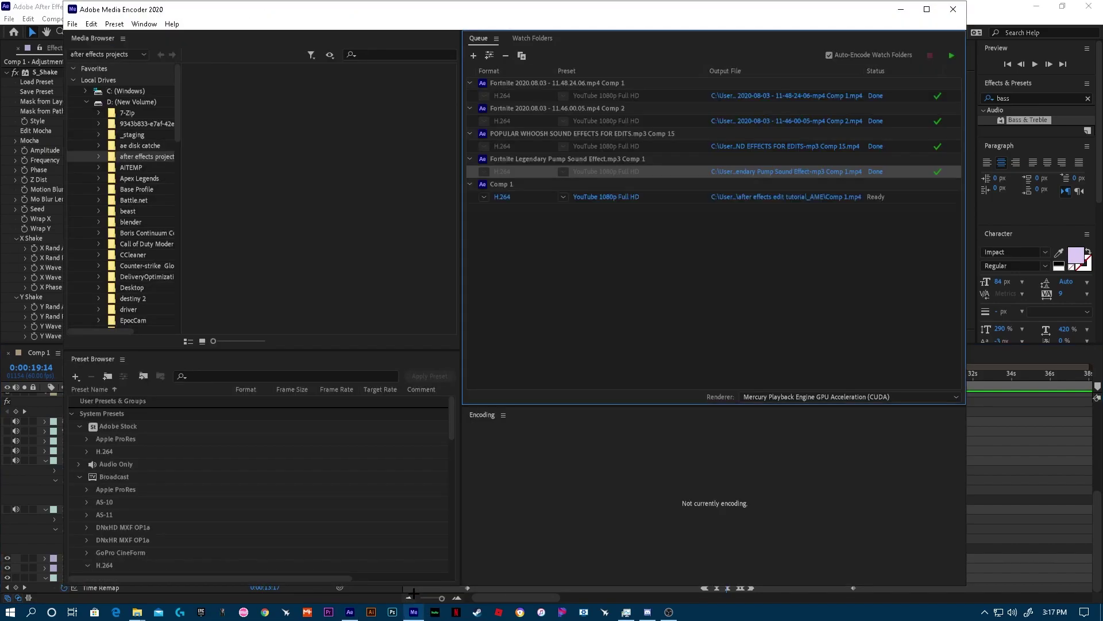
Apply the H.264 High Quality 1080p HD broadcast preset to the queued Comp 1
scroll(115, 495, down, 1)
click(89, 492)
scroll(91, 493, down, 1)
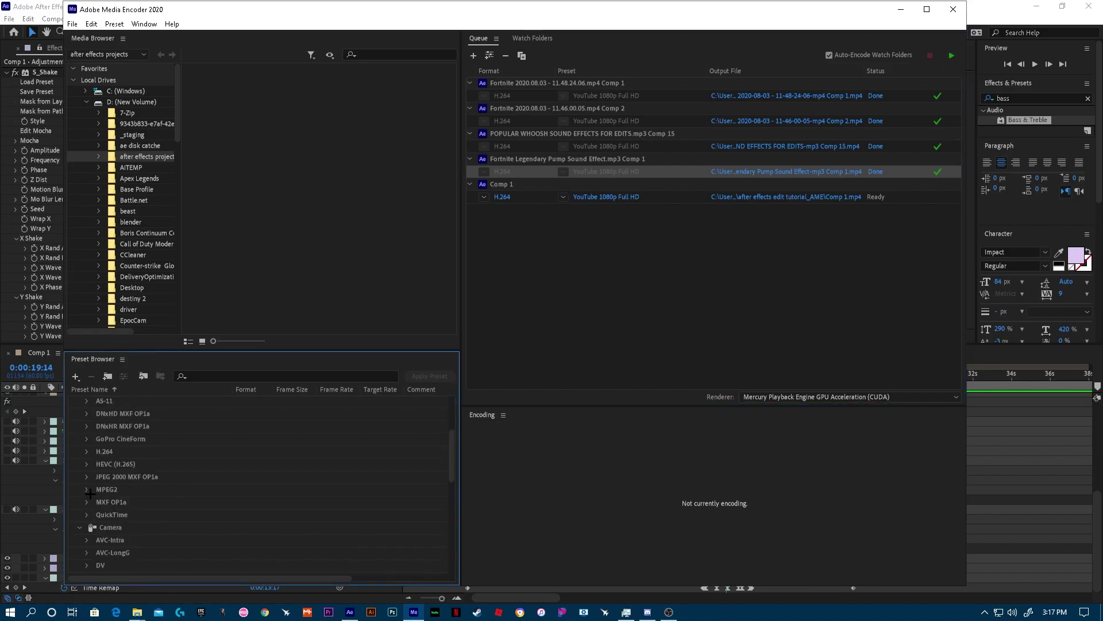
click(88, 452)
scroll(166, 477, down, 1)
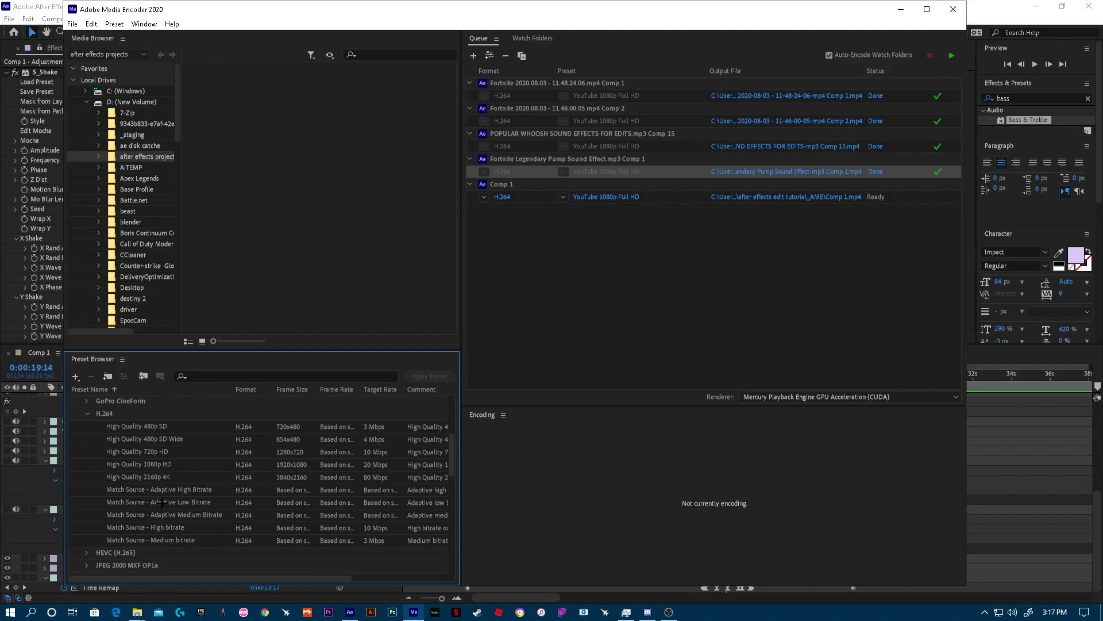
click(138, 467)
drag(138, 466, 625, 198)
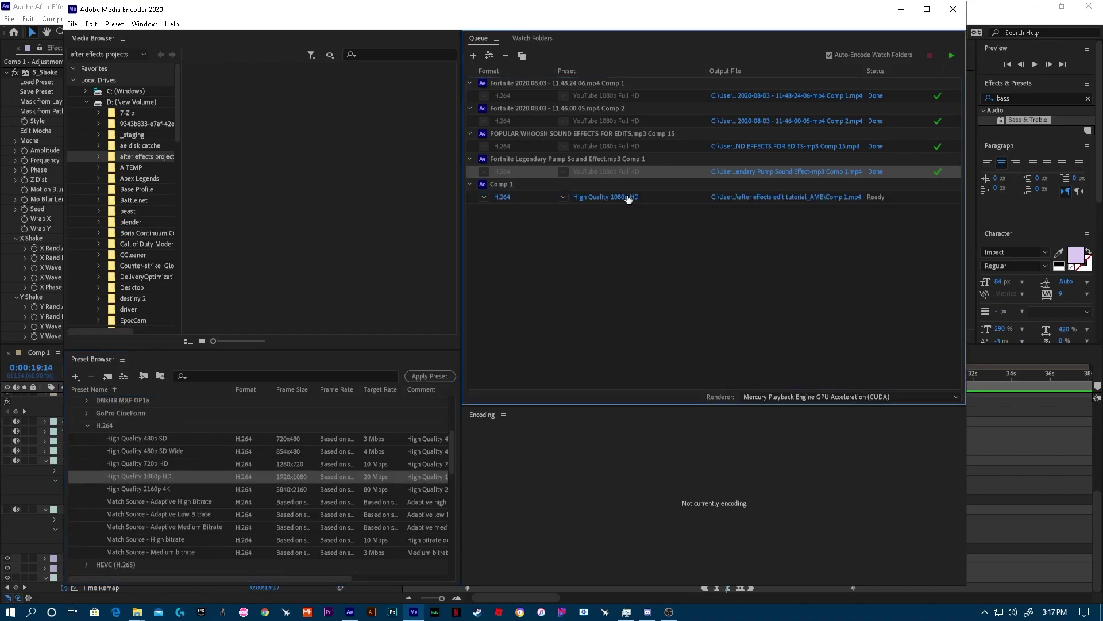
Choose the YouTube 1080p Full HD preset for Comp 1 and enable Use Maximum Render Quality in its export settings
click(564, 197)
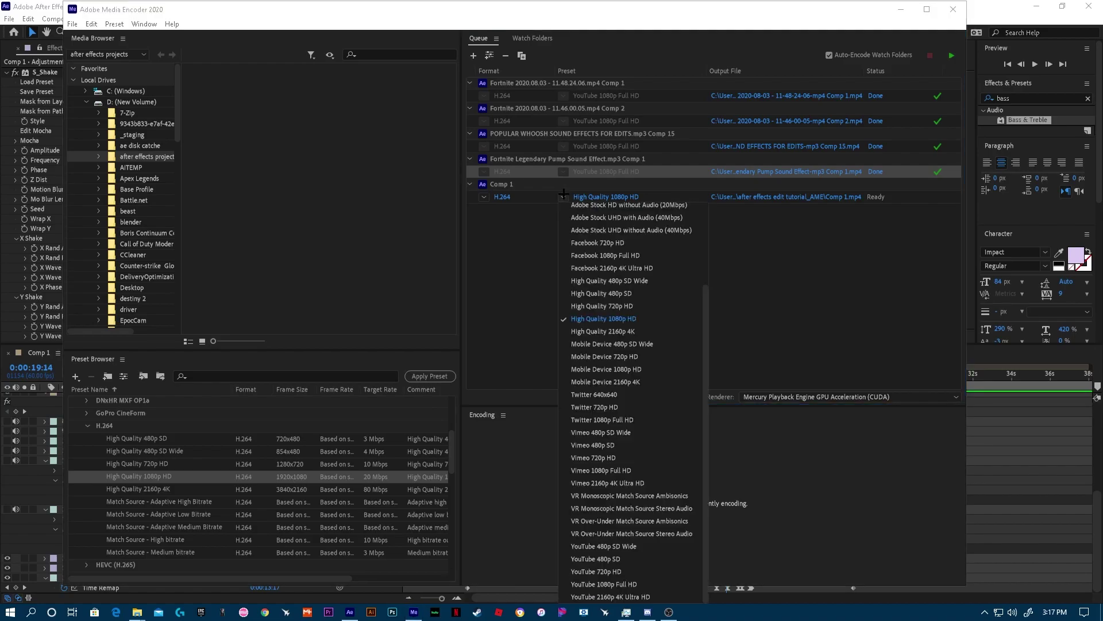
click(631, 584)
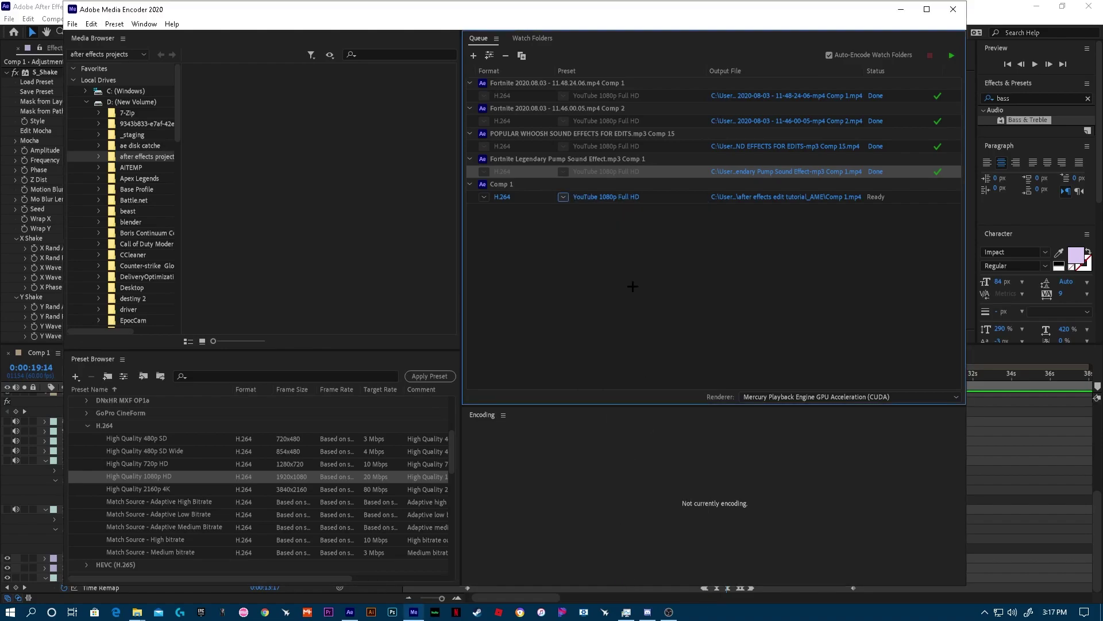
click(612, 197)
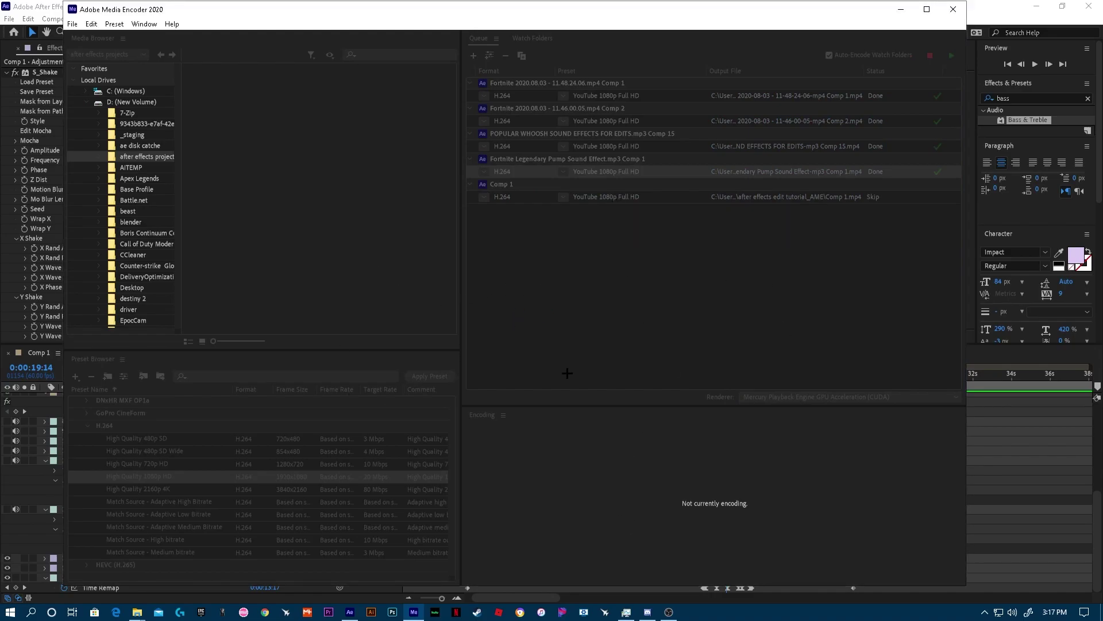
scroll(645, 368, down, 3)
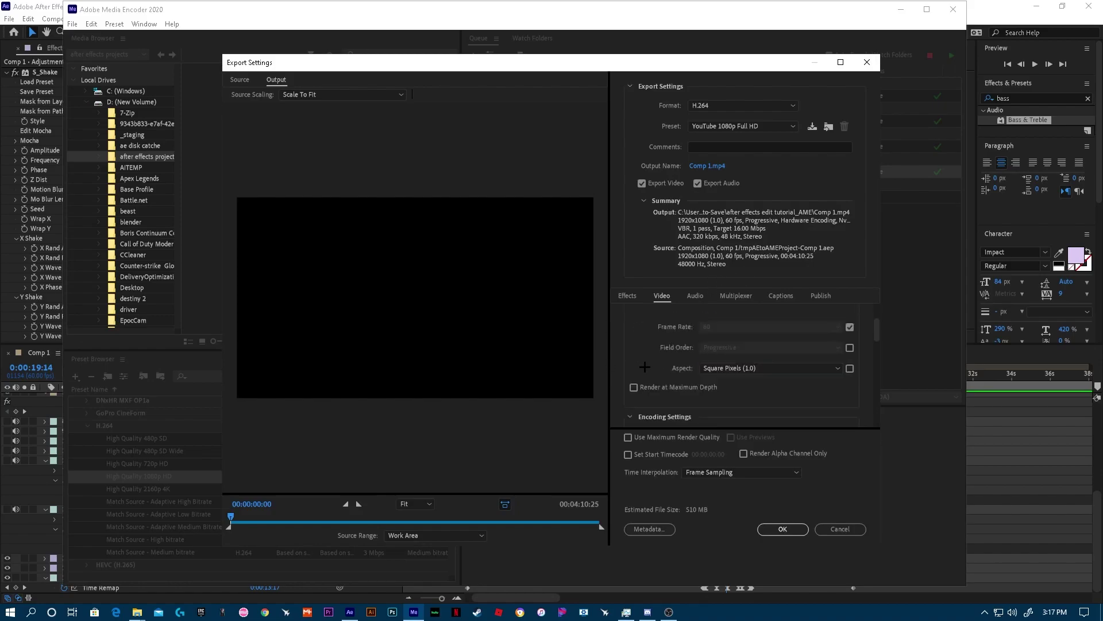
scroll(646, 370, down, 1)
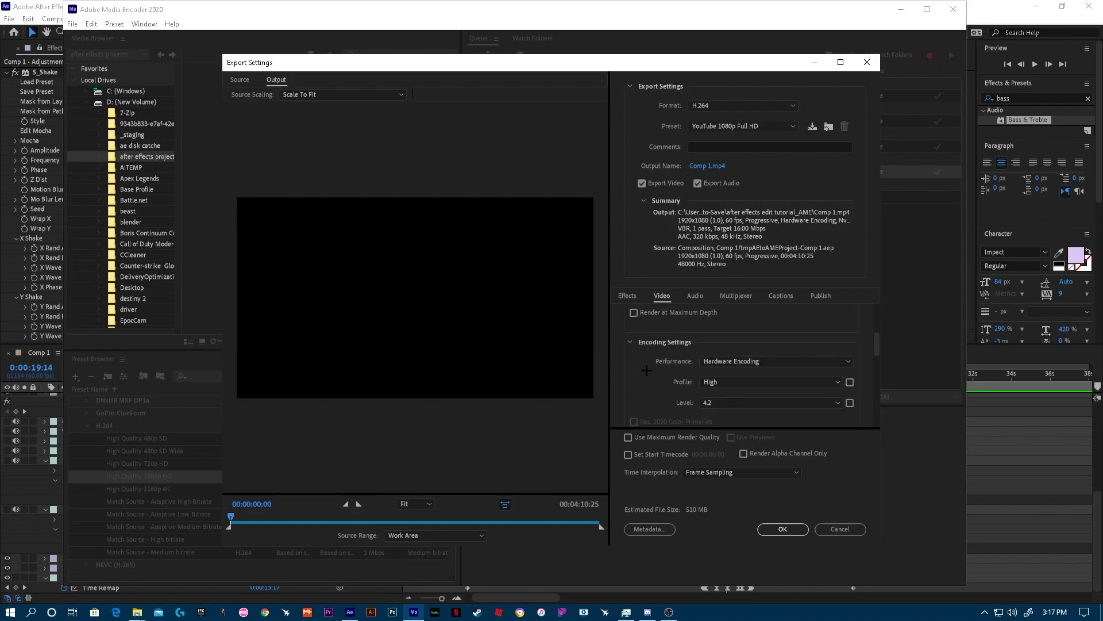
click(628, 438)
Set the target bitrate to 25.25 Mbps, keep time interpolation on Frame Sampling, and accept the export settings
scroll(684, 391, down, 5)
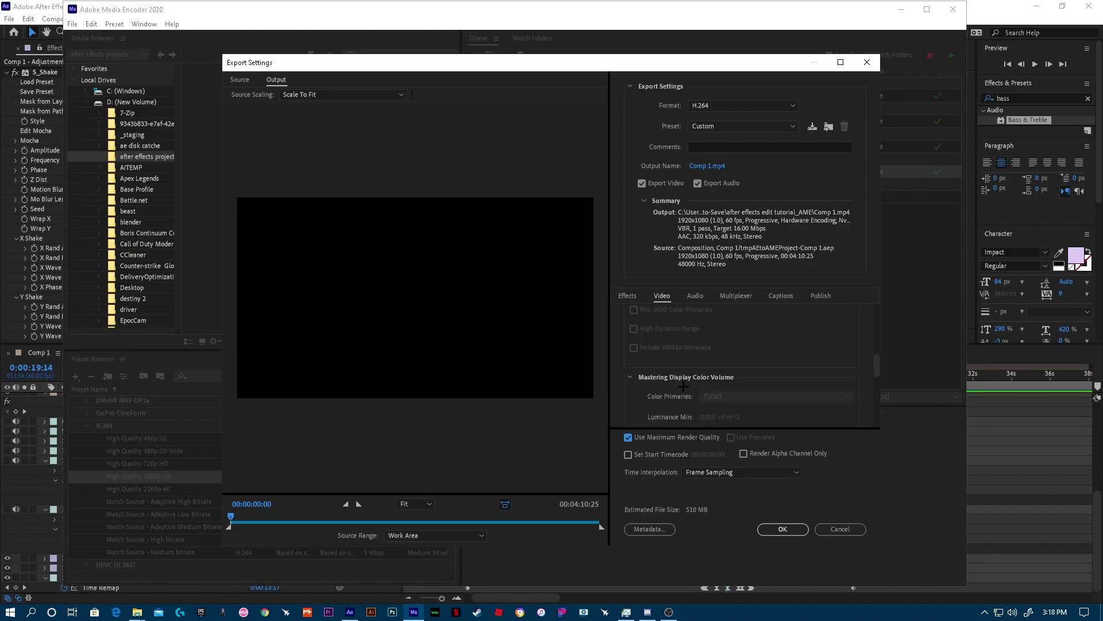
scroll(685, 386, down, 3)
drag(733, 347, 750, 356)
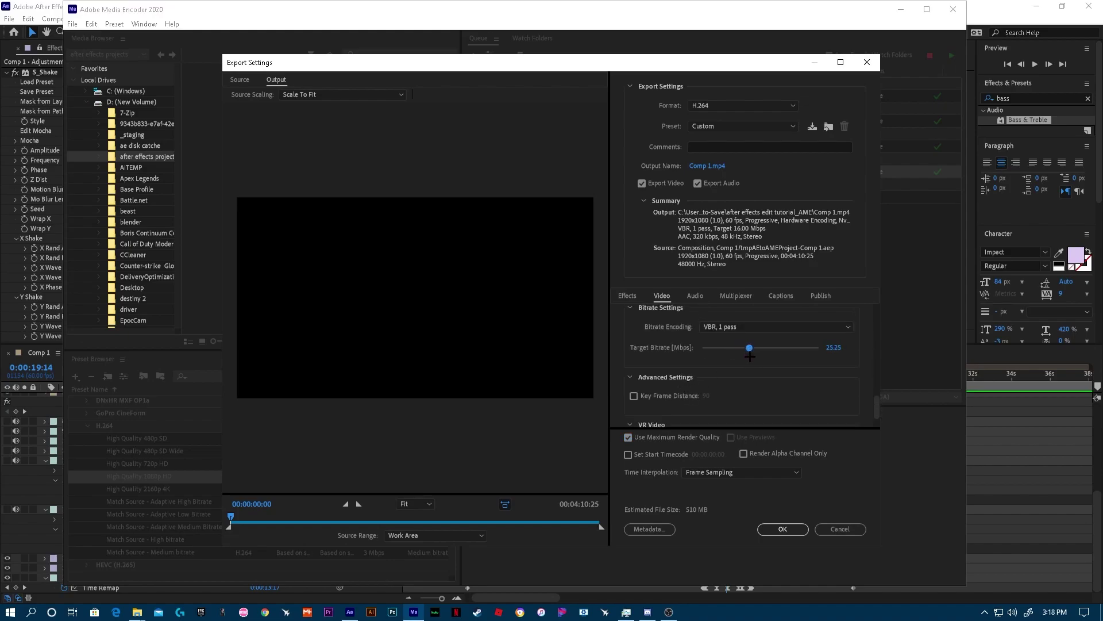
scroll(750, 357, down, 1)
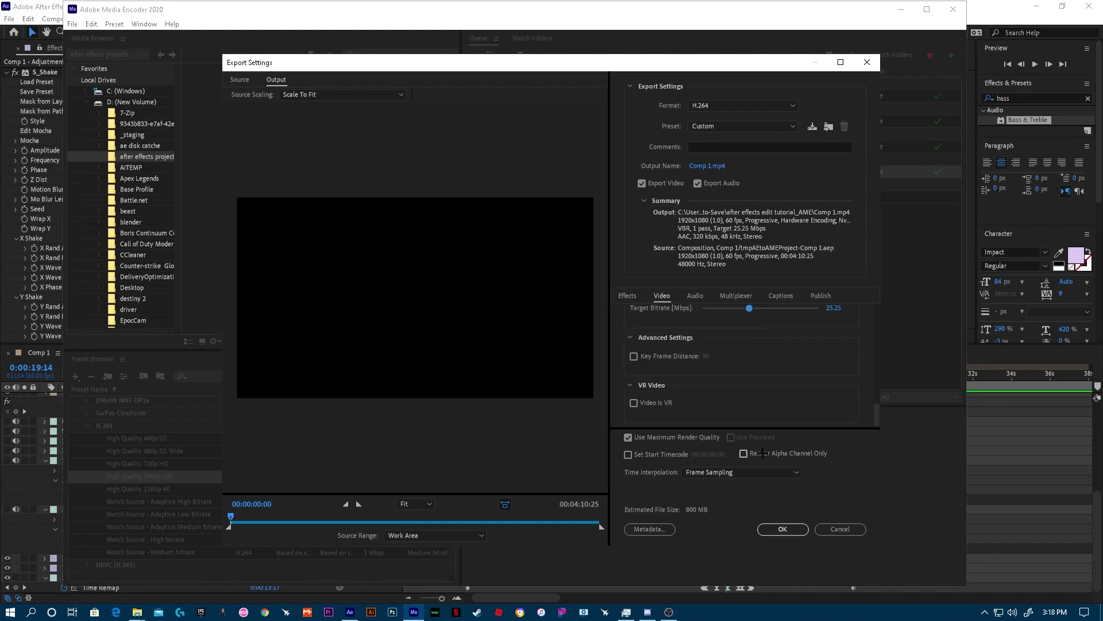
click(747, 473)
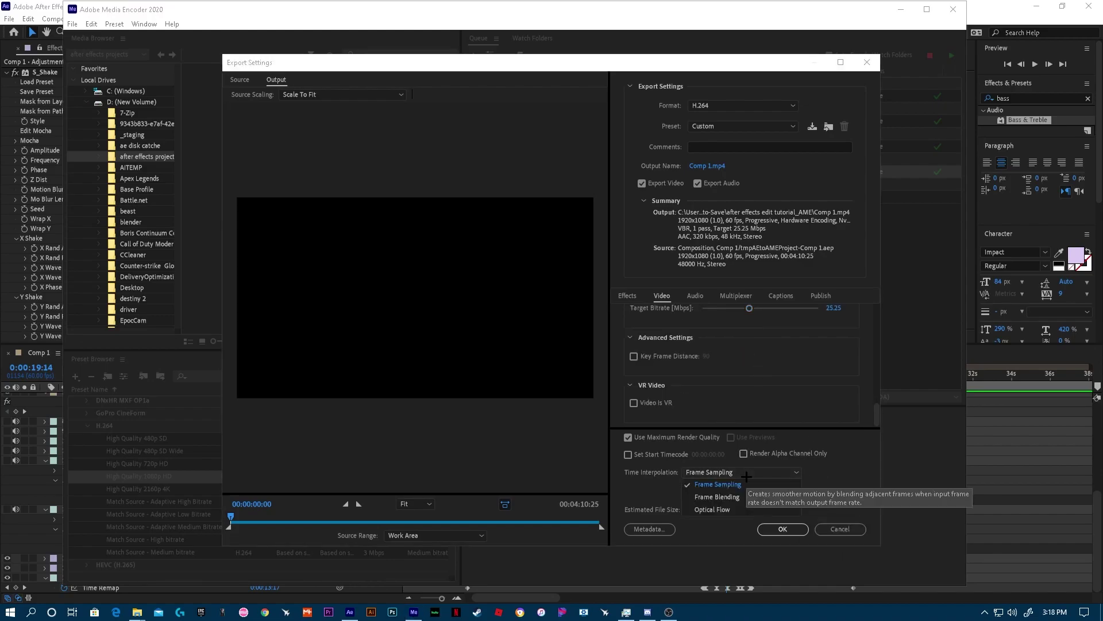
click(718, 483)
click(788, 529)
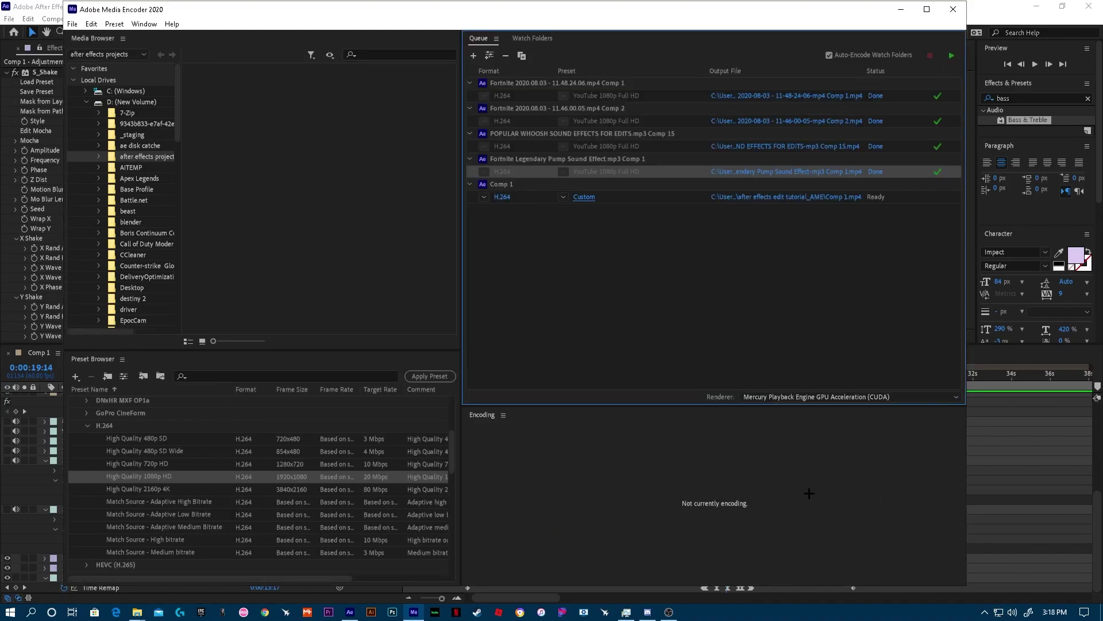
Start encoding the queued Comp 1 in Media Encoder and stop the encode partway
click(1014, 466)
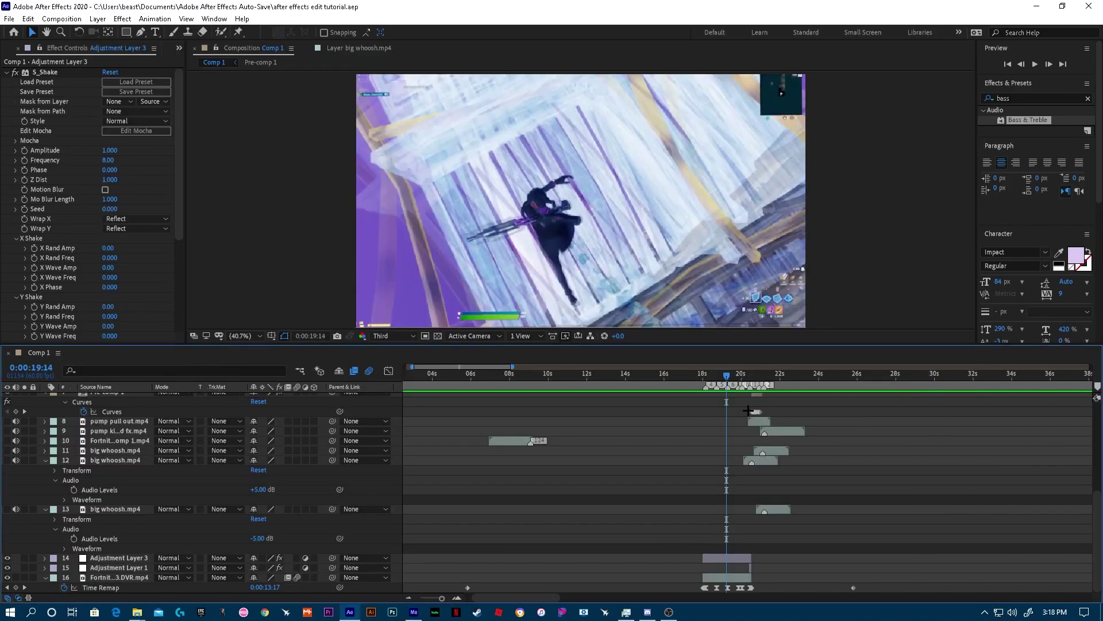
key(alt+Tab)
click(952, 55)
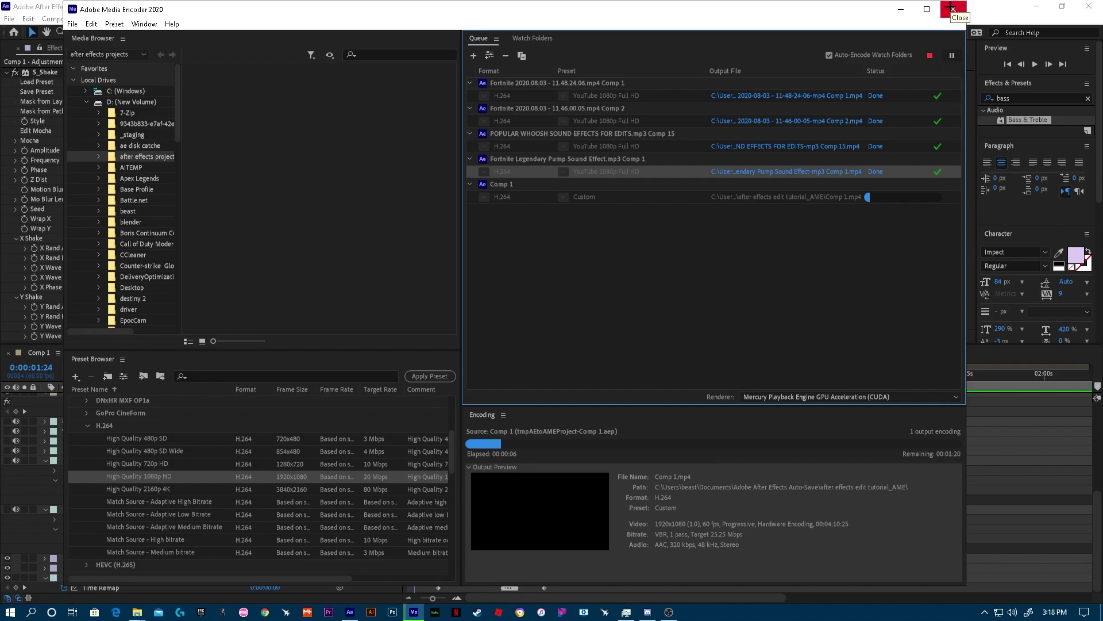
click(929, 55)
click(575, 324)
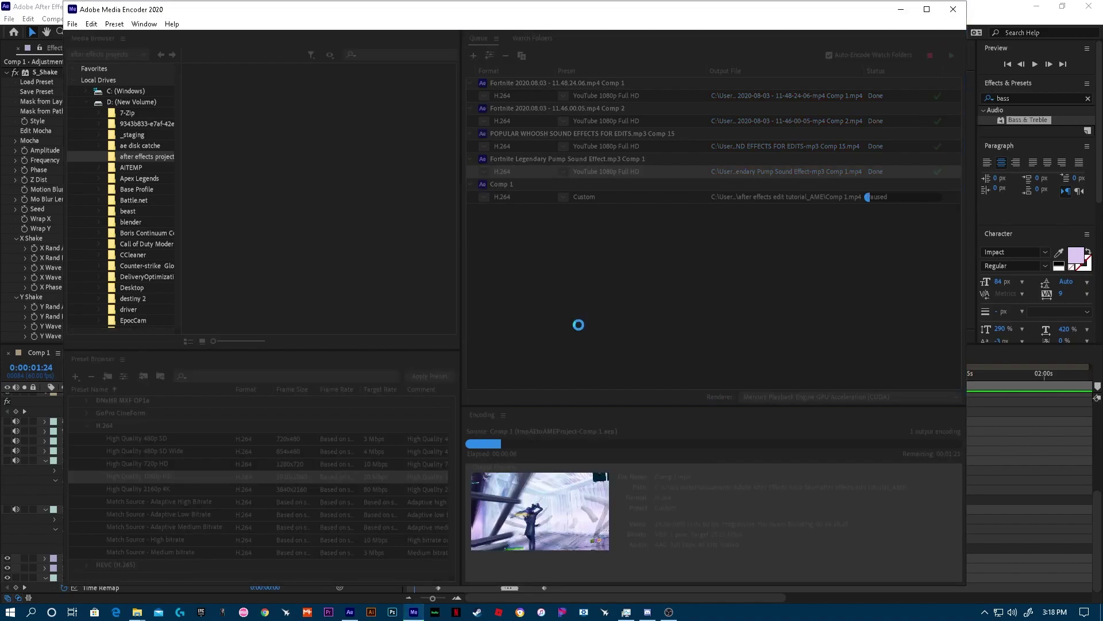
Return to After Effects and preview Comp 1 from 0:00:18:11
click(905, 10)
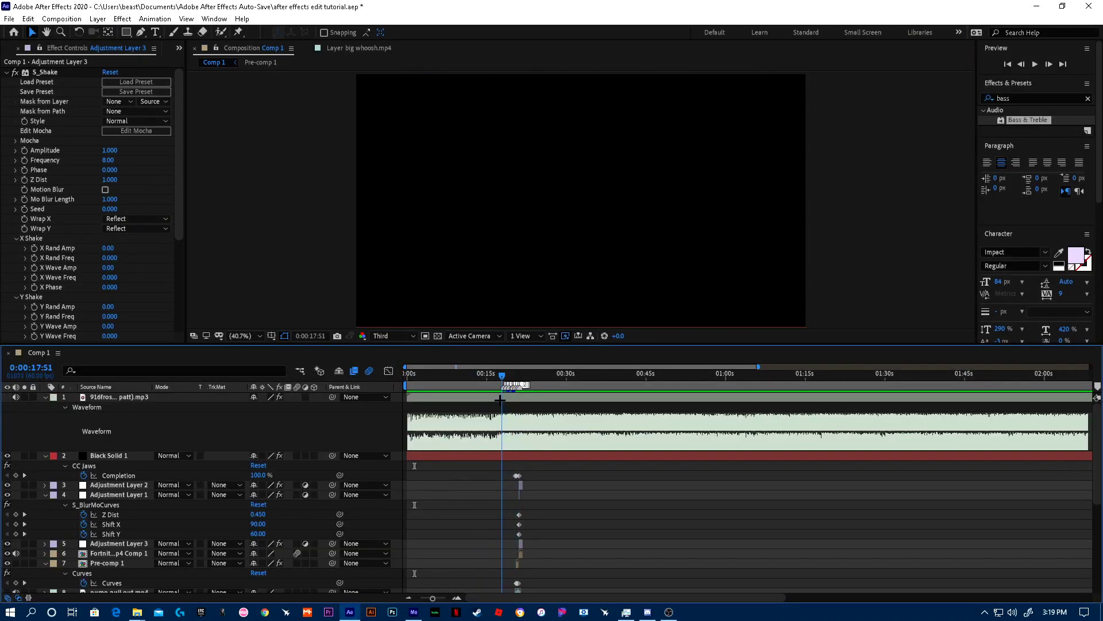
drag(500, 399, 501, 421)
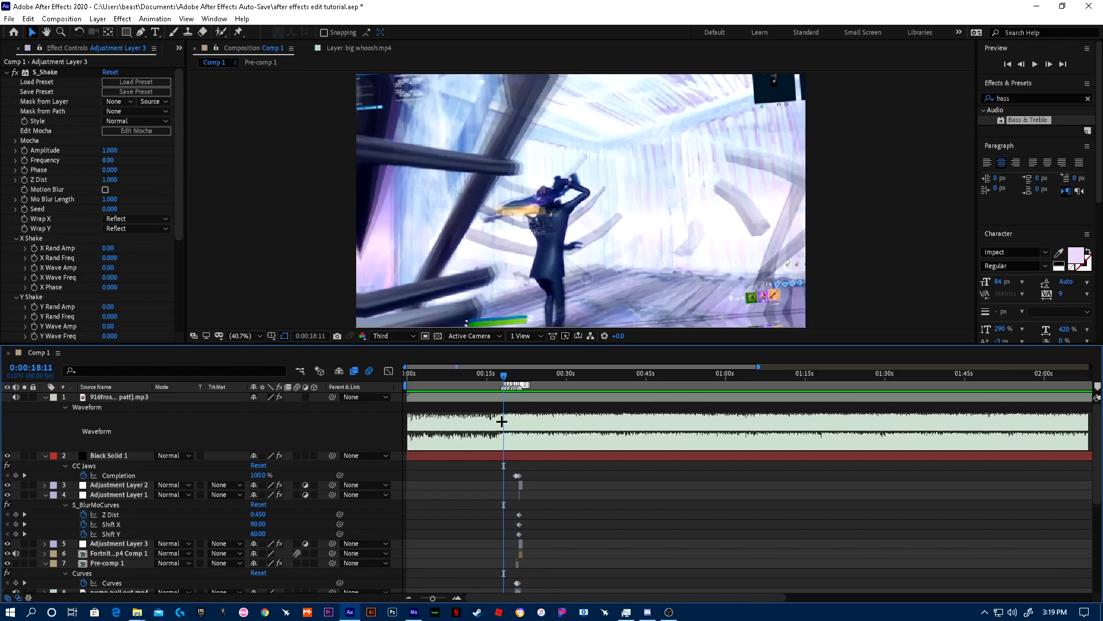
key(space)
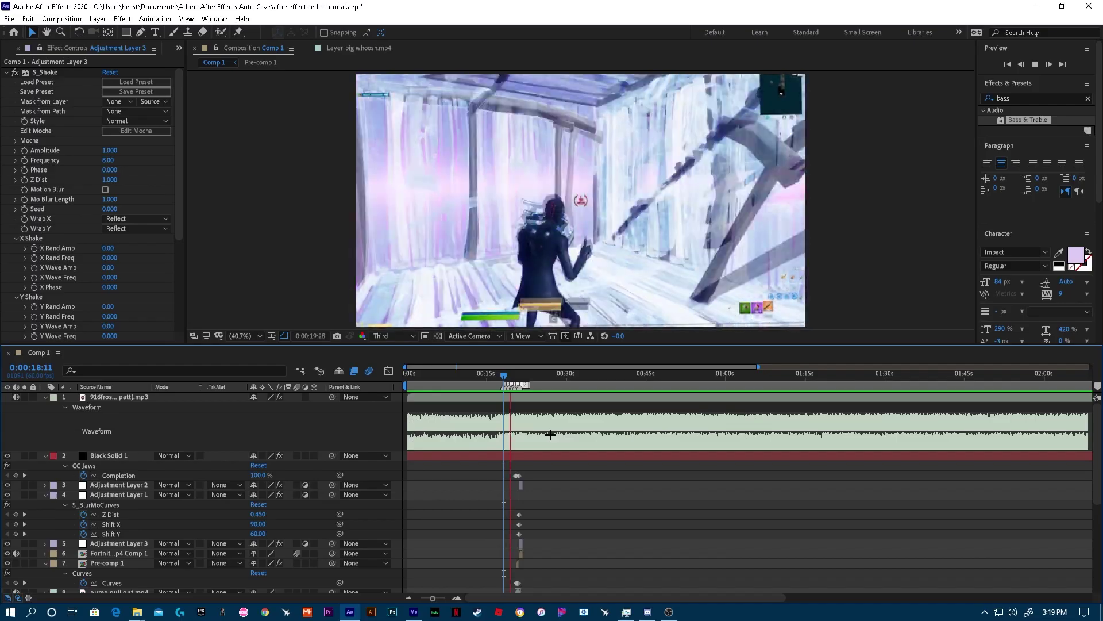